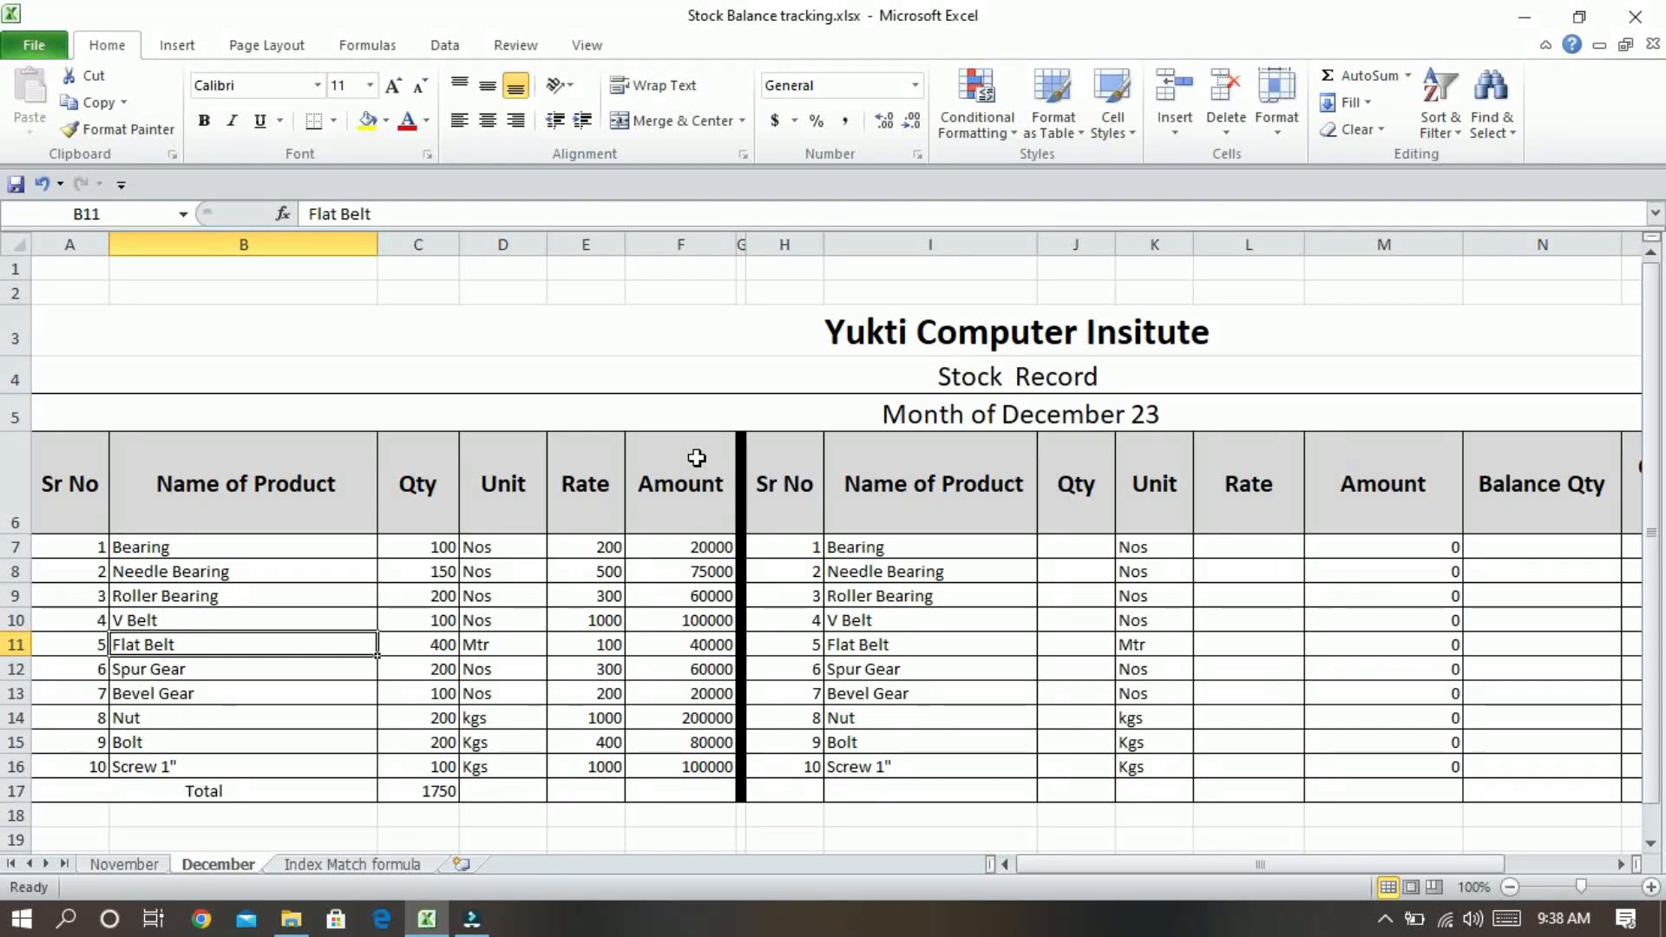
Examine the December stock table's overall layout and its headings from Sr No to Amount.
click(436, 364)
drag(429, 330, 406, 548)
click(407, 548)
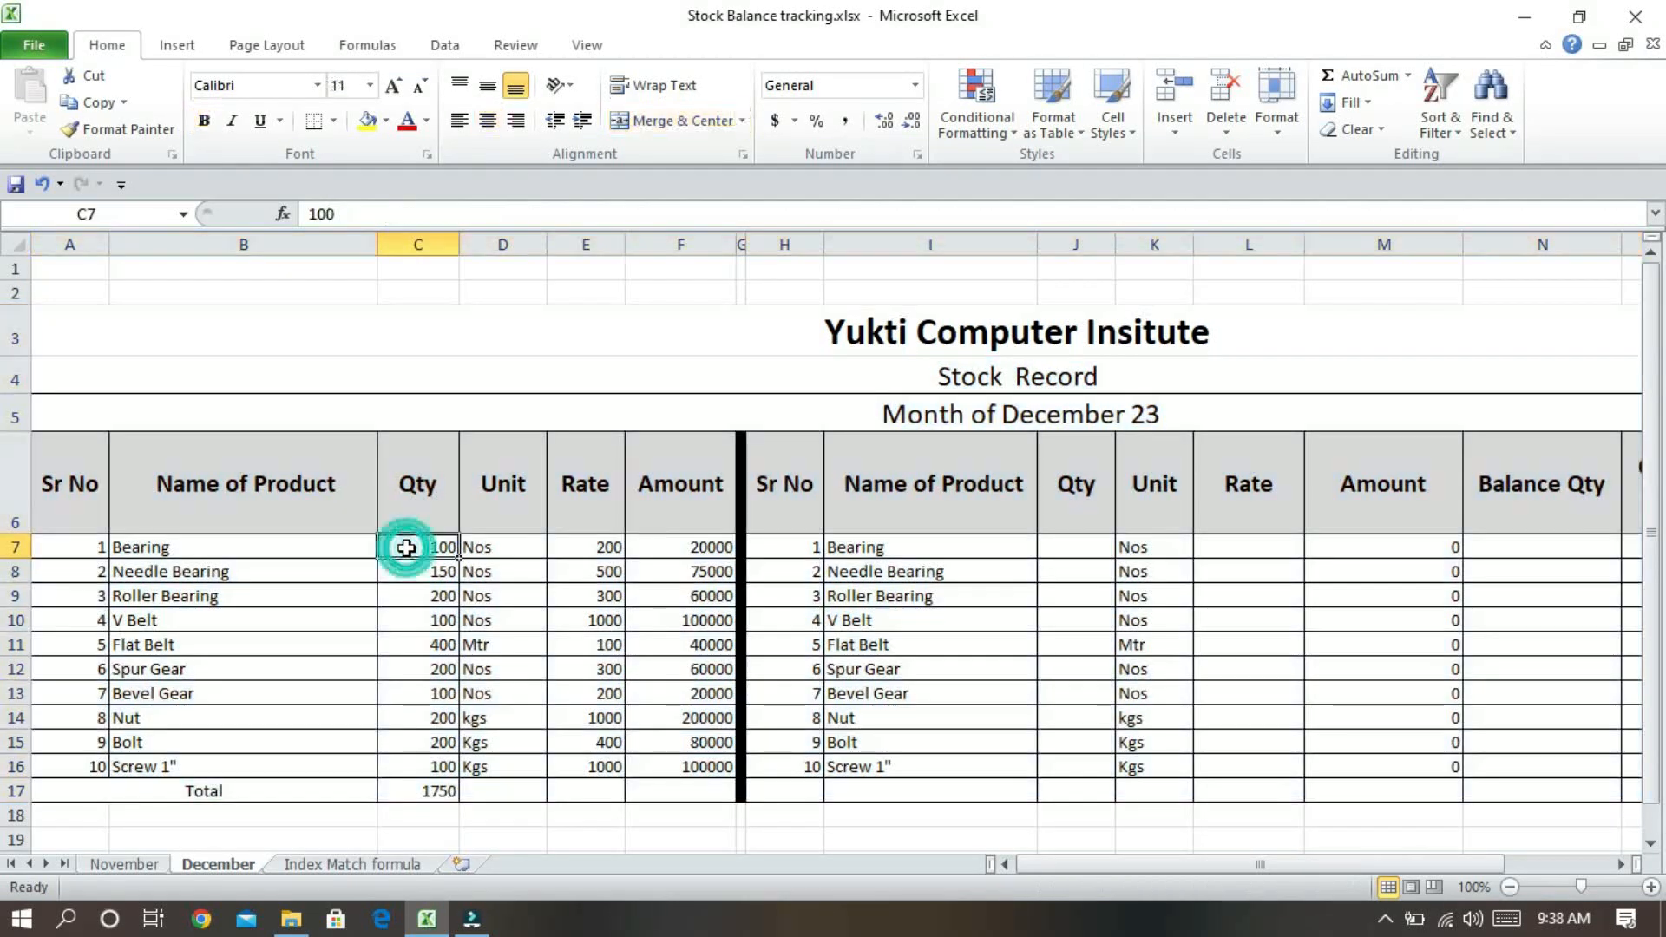
drag(322, 327, 344, 618)
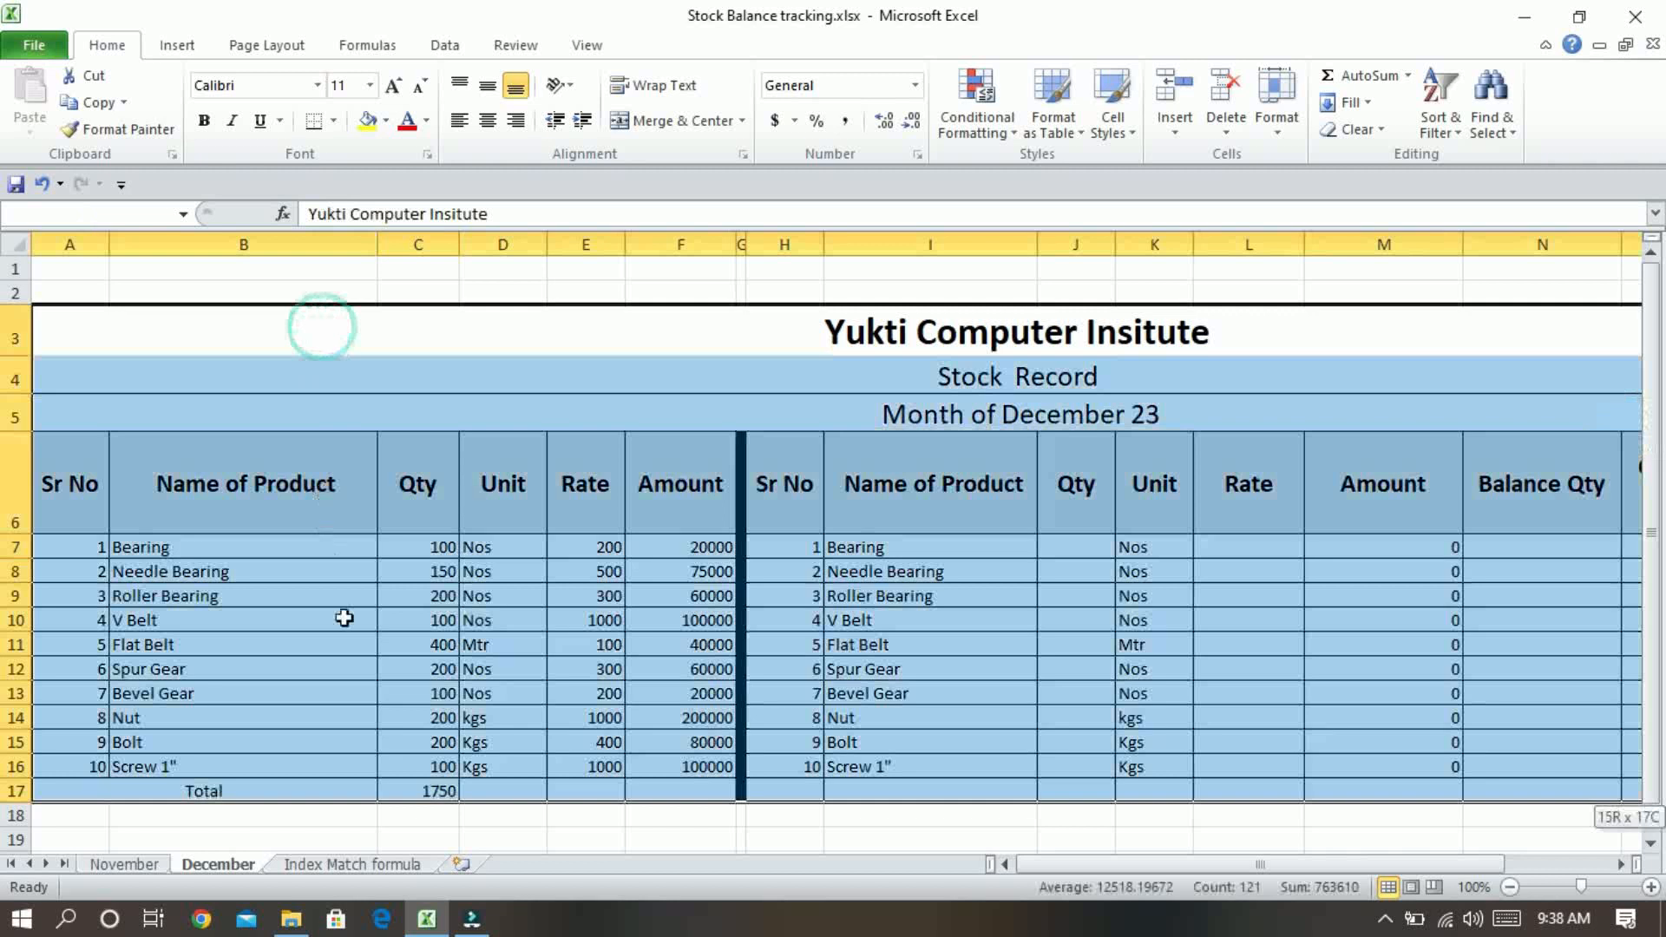
click(754, 596)
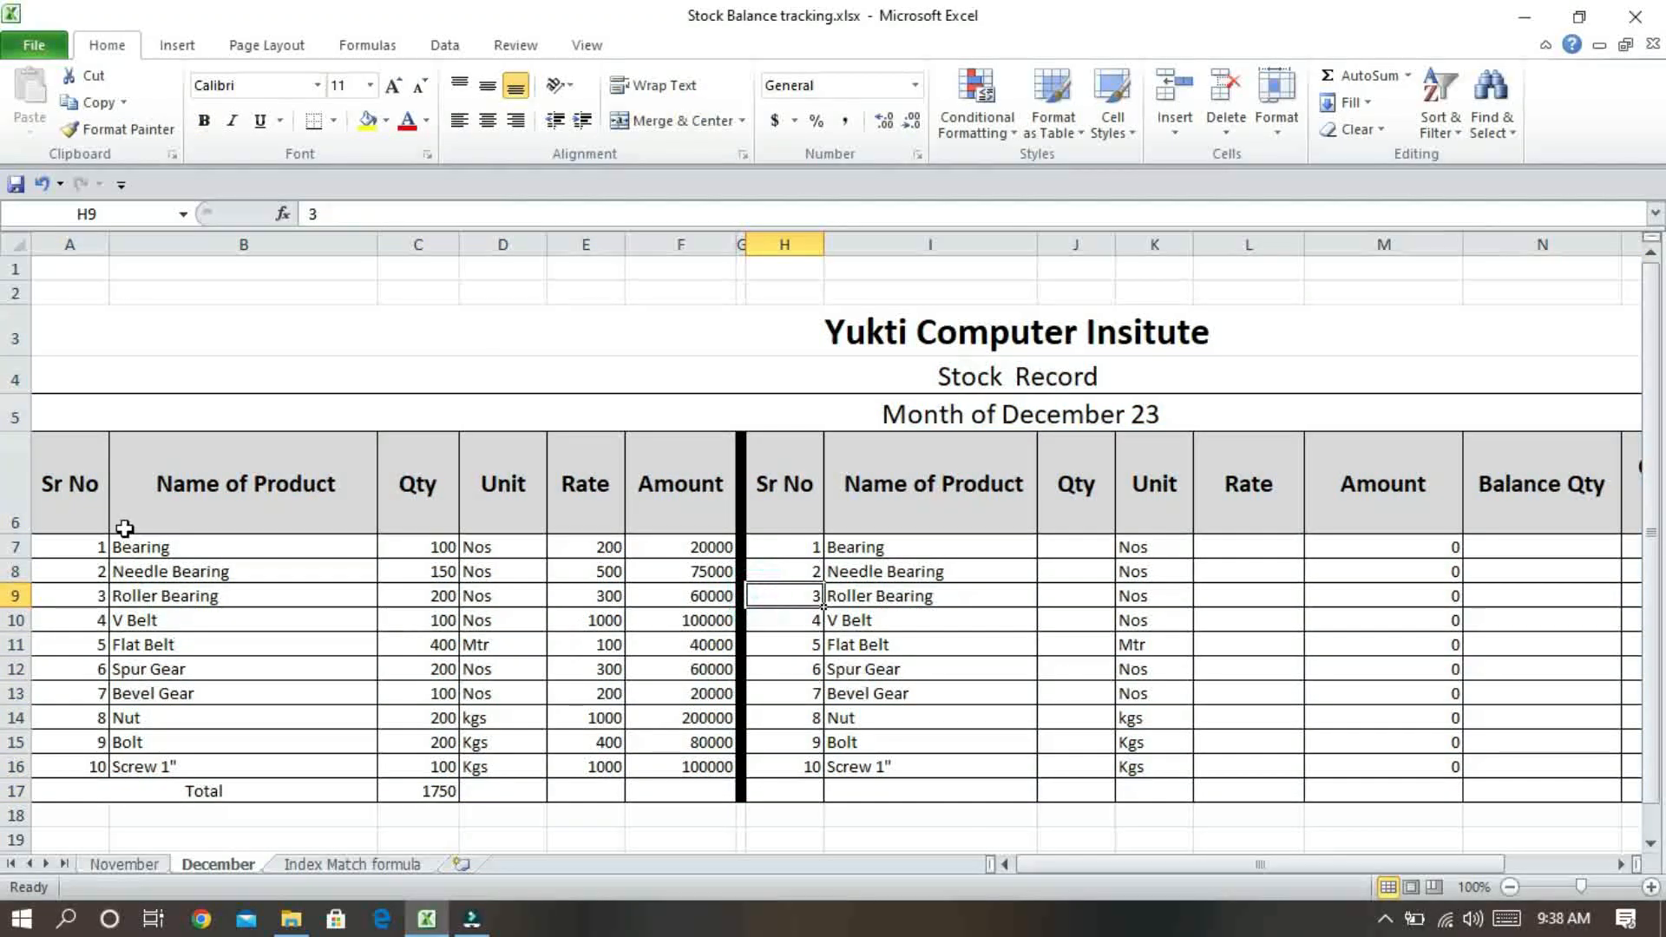
click(74, 486)
click(269, 494)
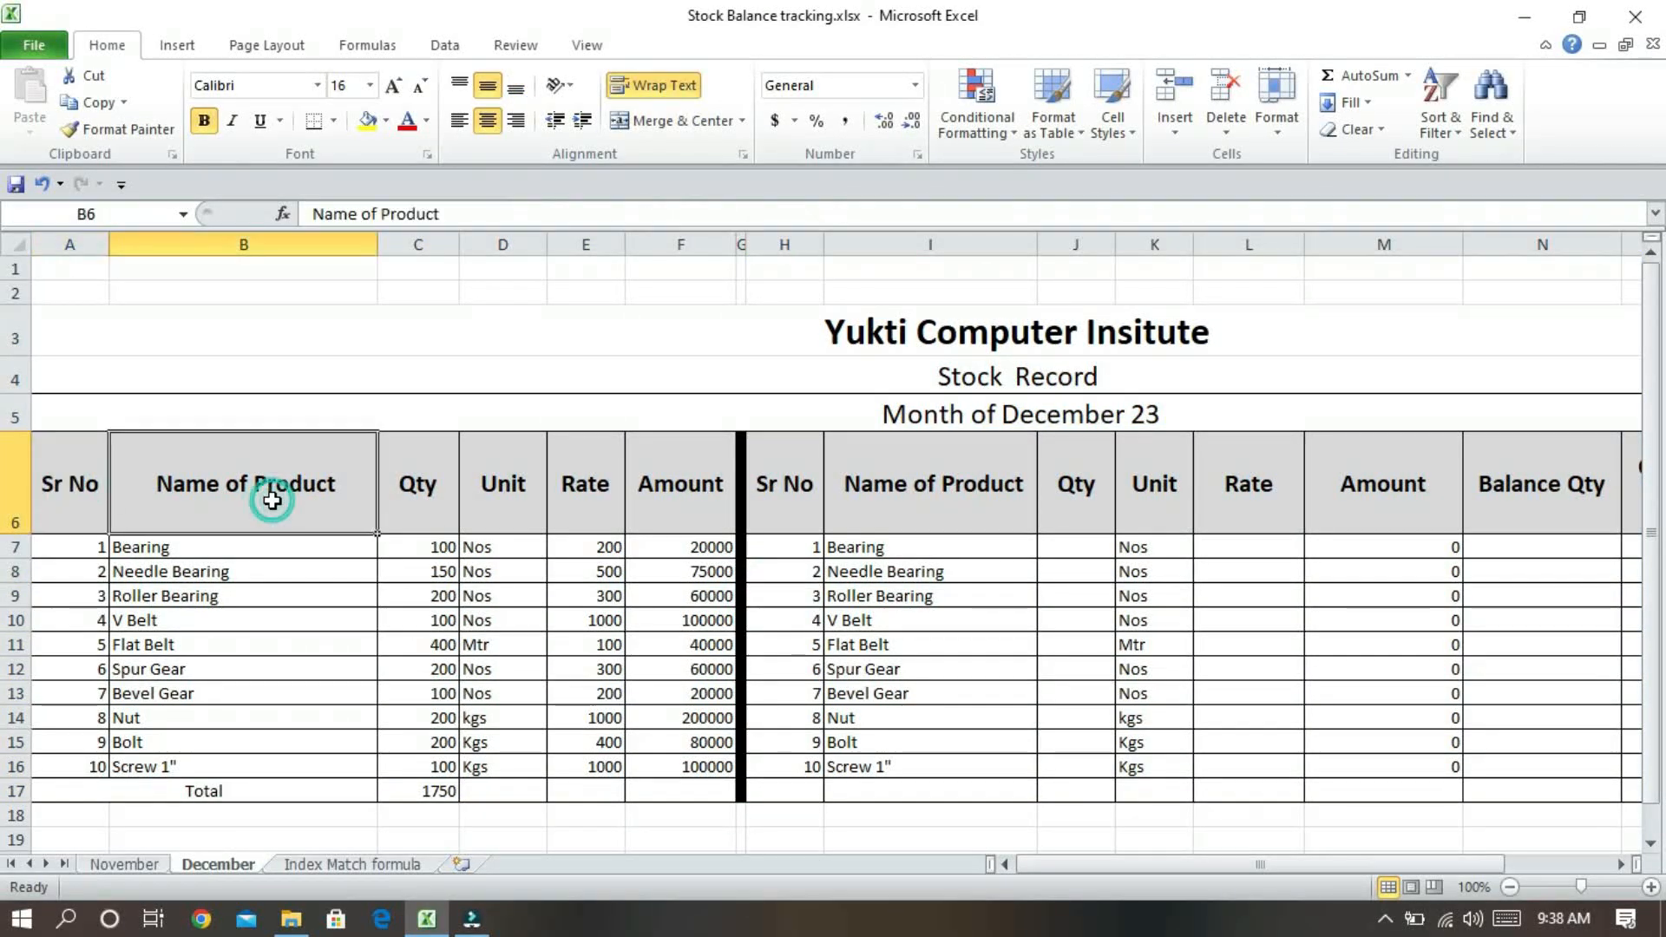
click(421, 499)
click(512, 510)
click(599, 508)
click(647, 506)
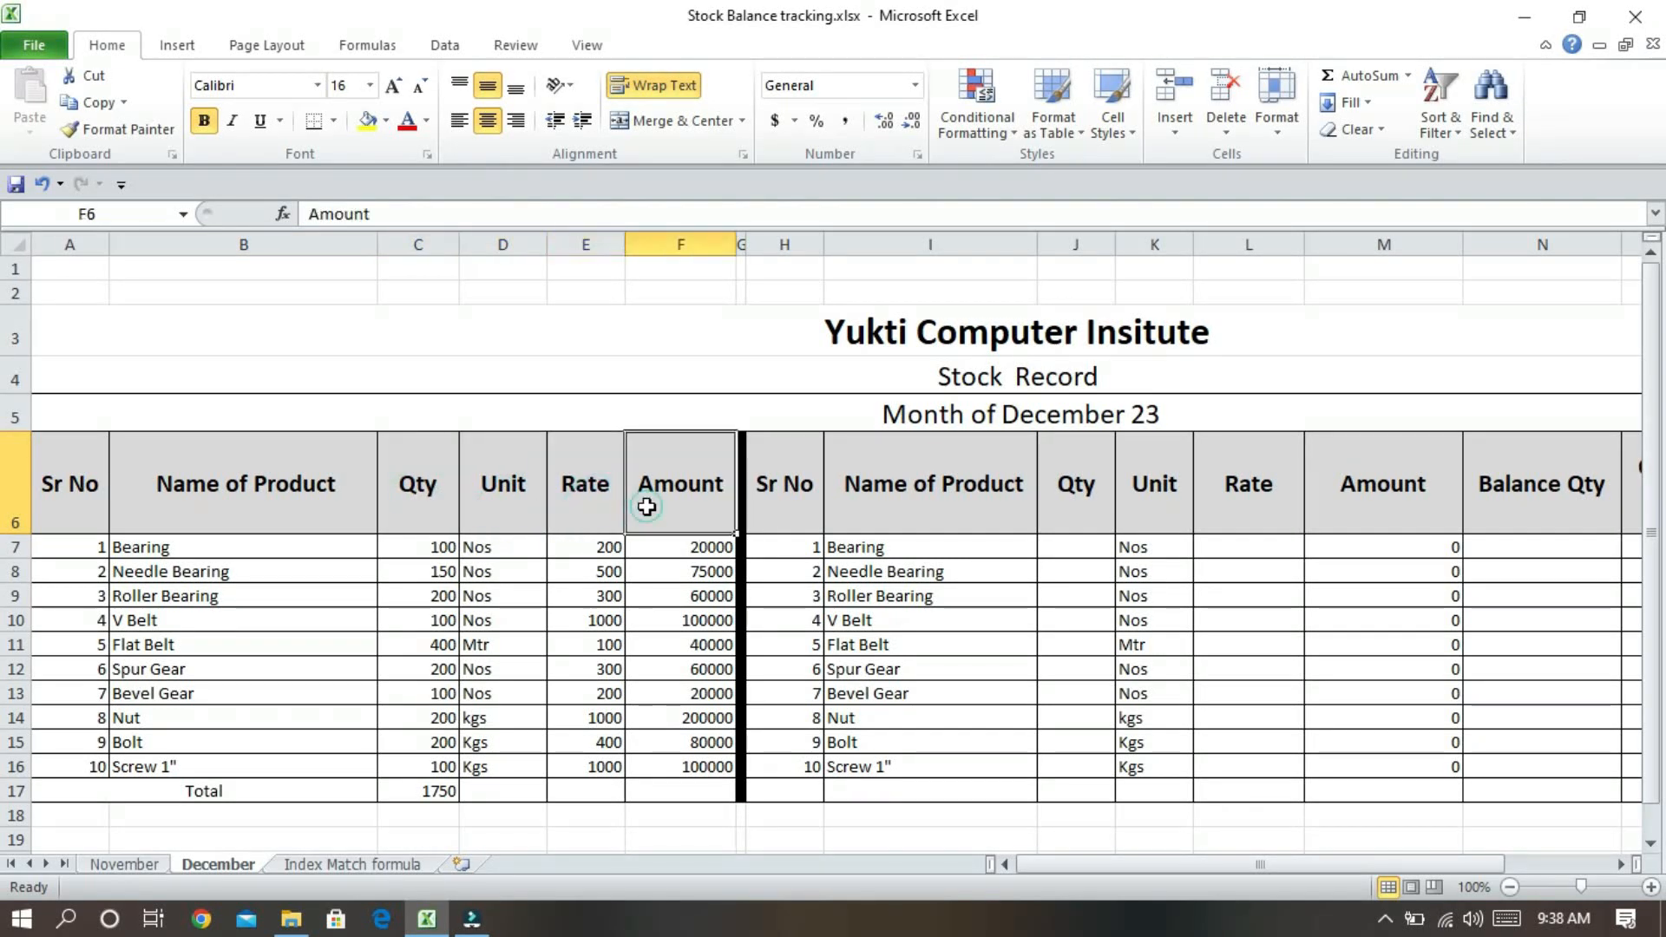
Insert a blank row above the column headings, directly below the "Month of December 23" title.
click(224, 414)
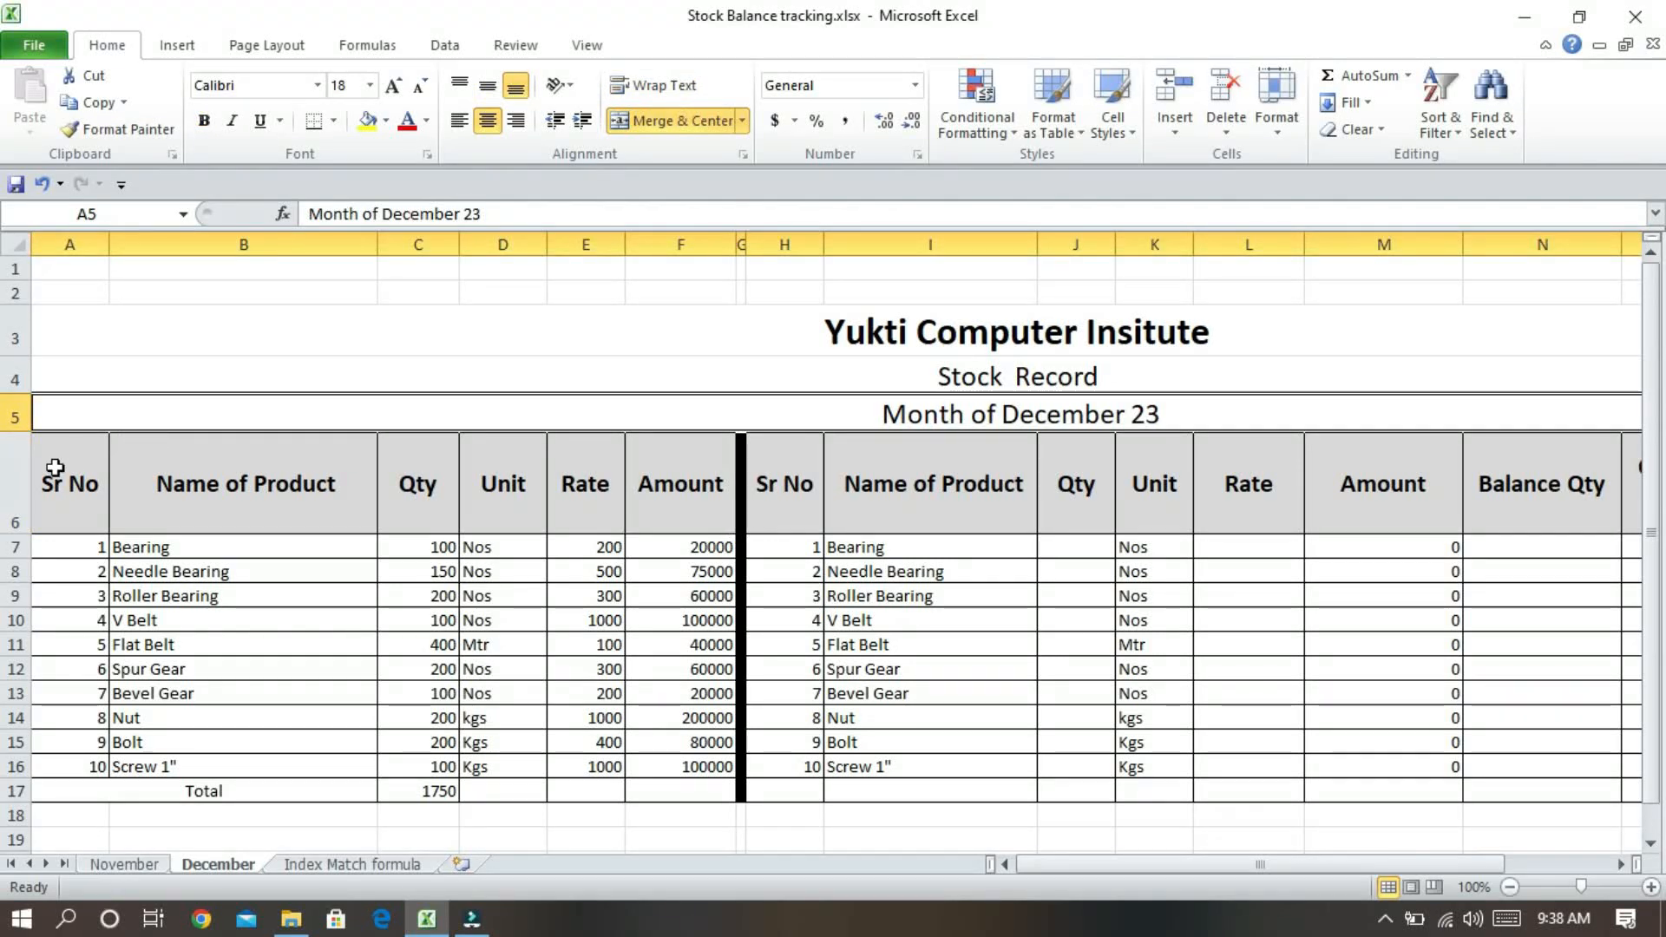
click(15, 498)
click(1174, 87)
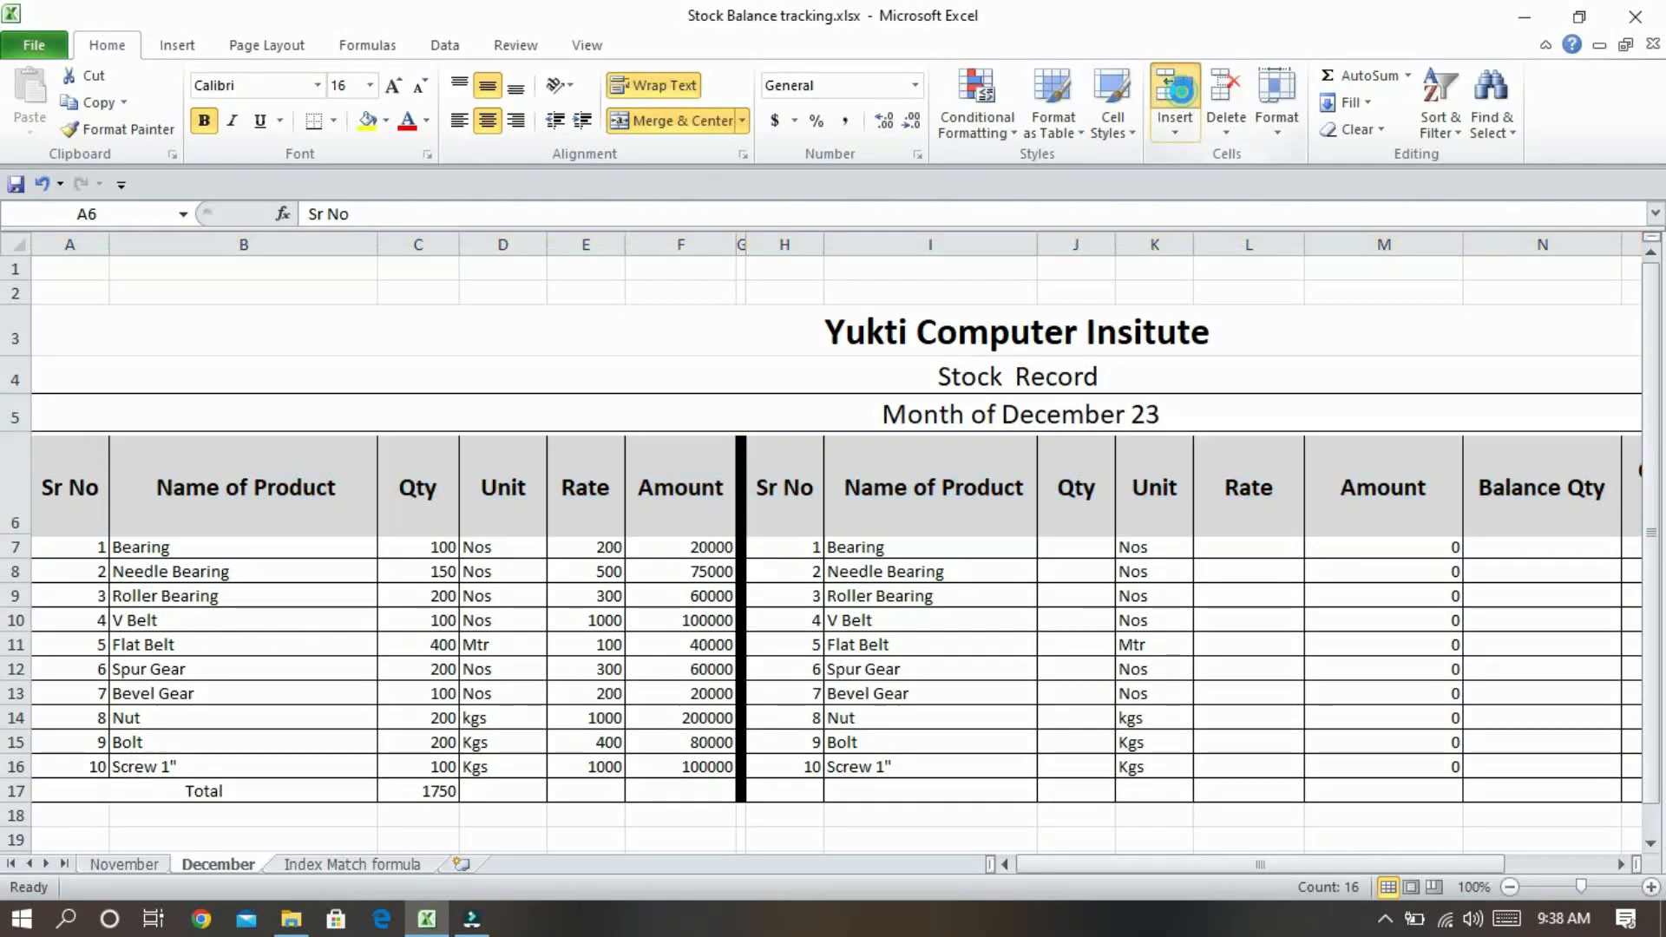
Merge and center cells A6:F6 and enter the section heading "Purchase".
click(558, 420)
drag(63, 442, 707, 461)
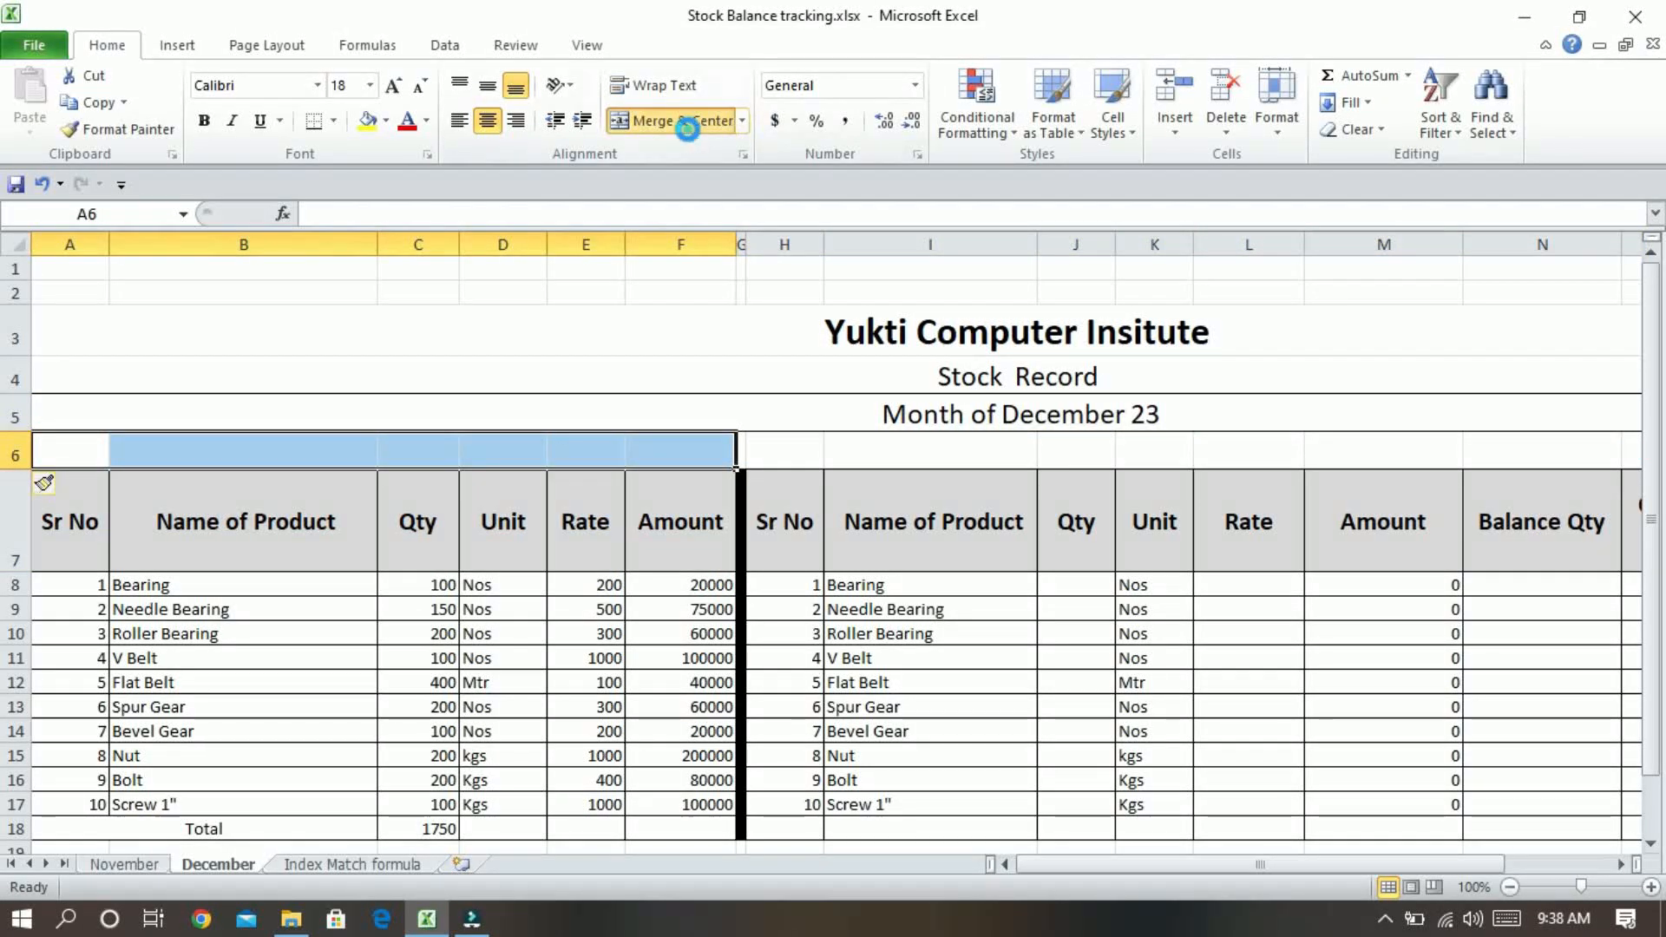
click(681, 120)
text(P)
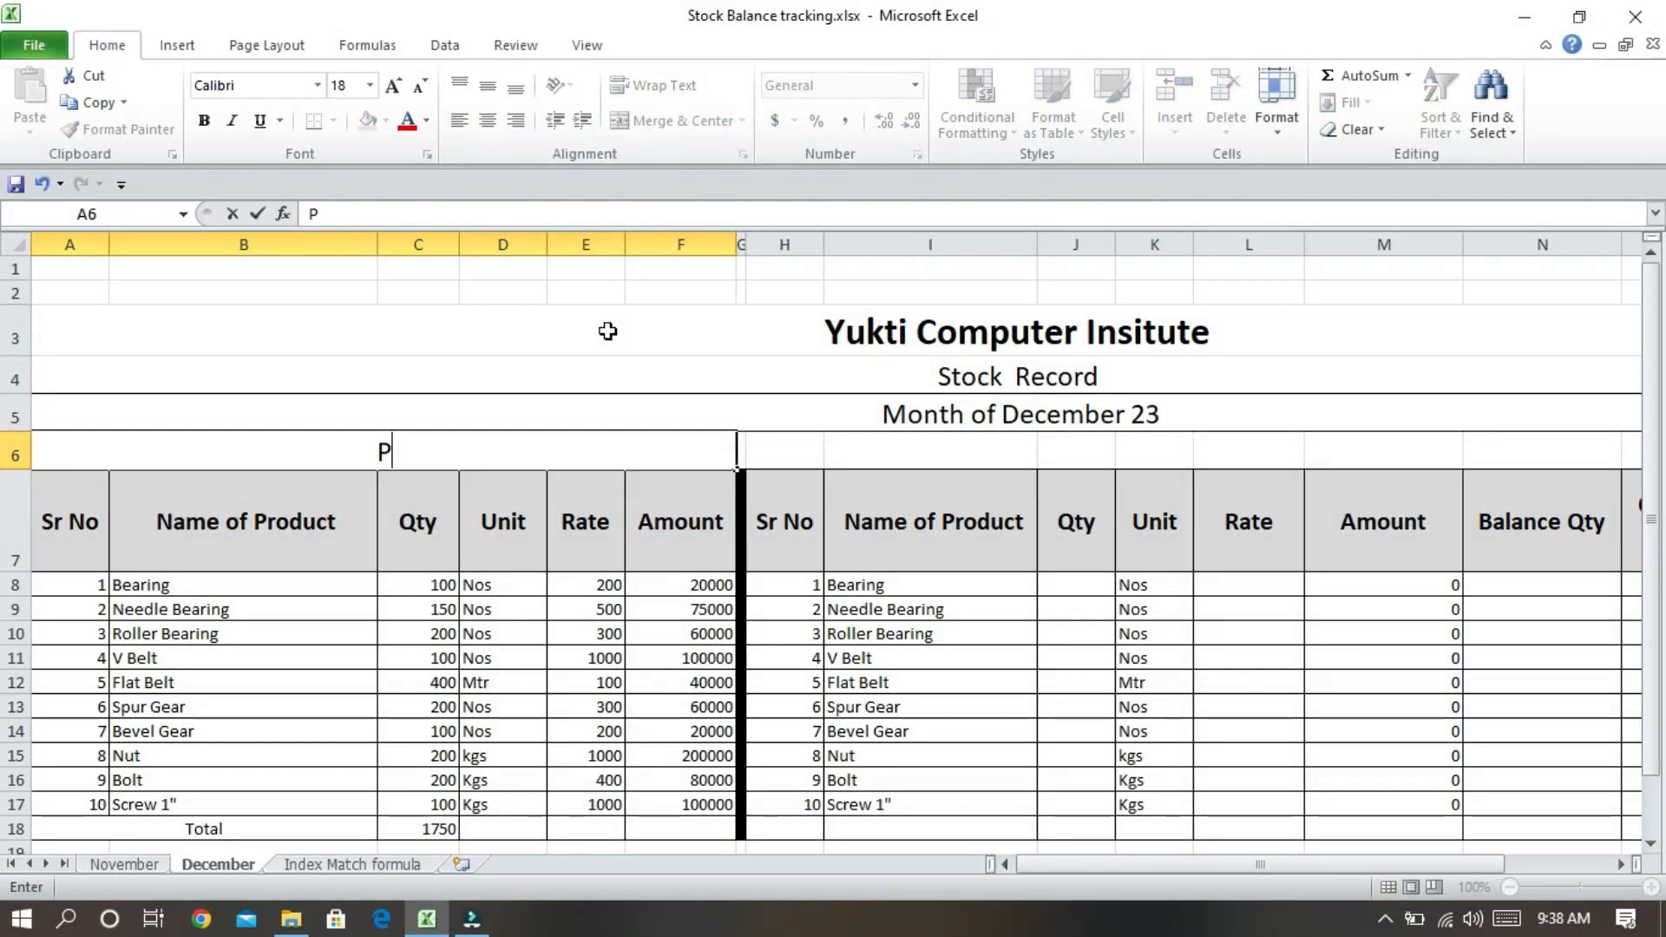
text(urchase)
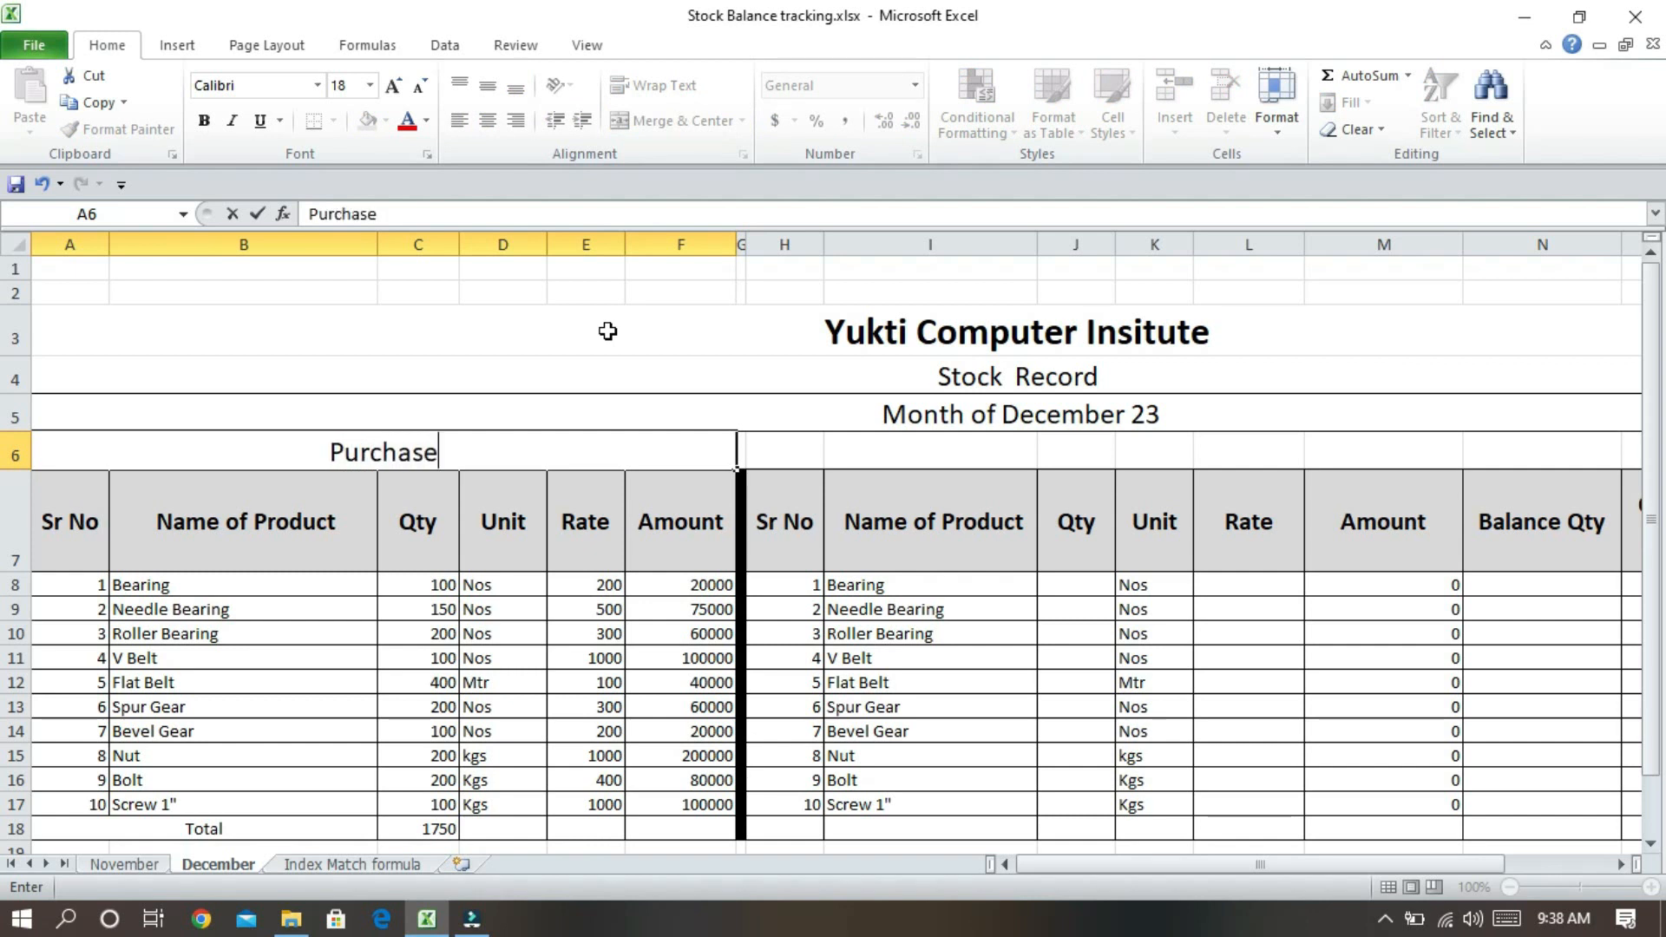
click(939, 683)
drag(762, 443, 1384, 473)
click(675, 121)
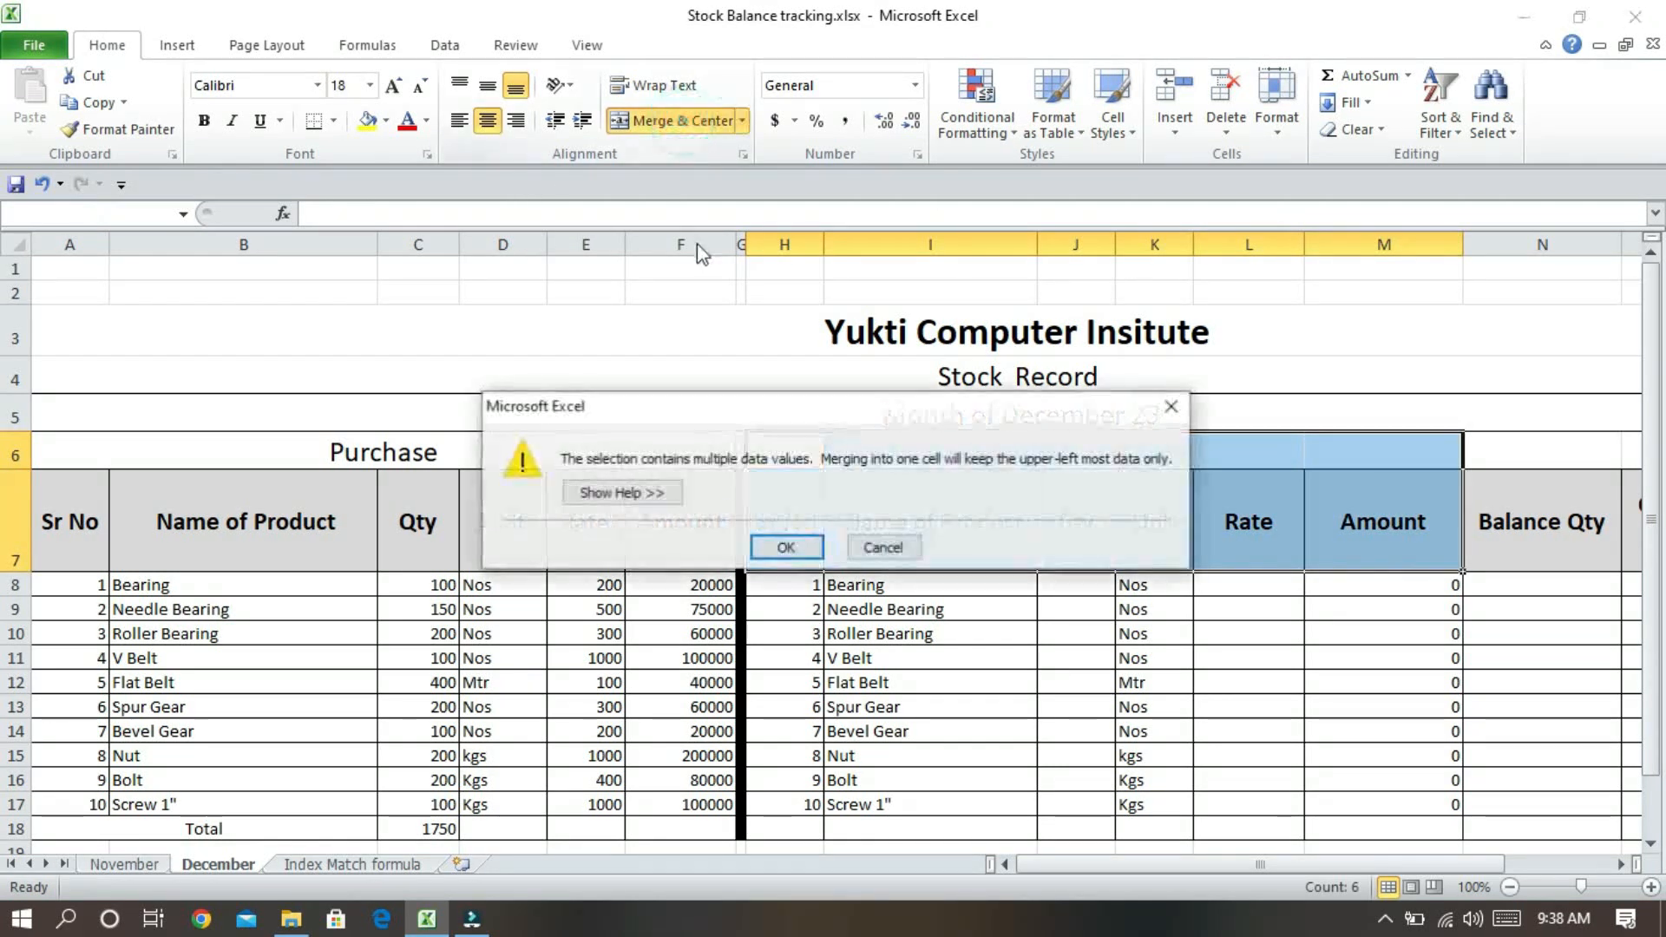
click(1172, 406)
Merge and center cells H6:M6 and enter the section heading "Sales Record".
drag(811, 453, 1413, 454)
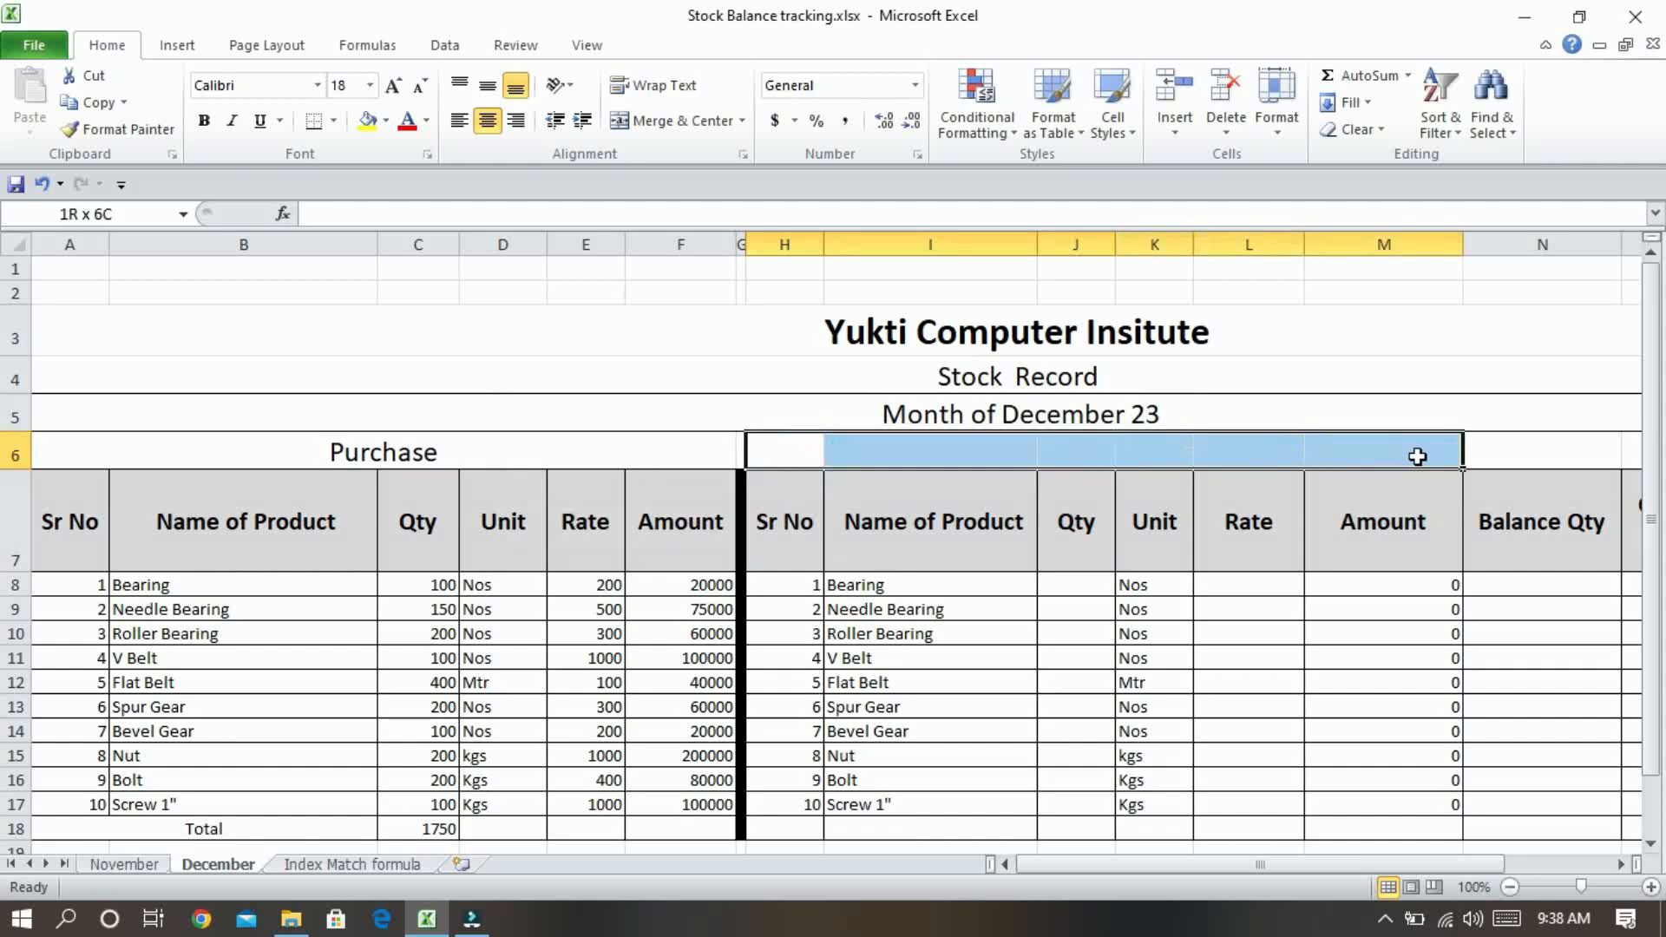
click(661, 118)
text(Sale)
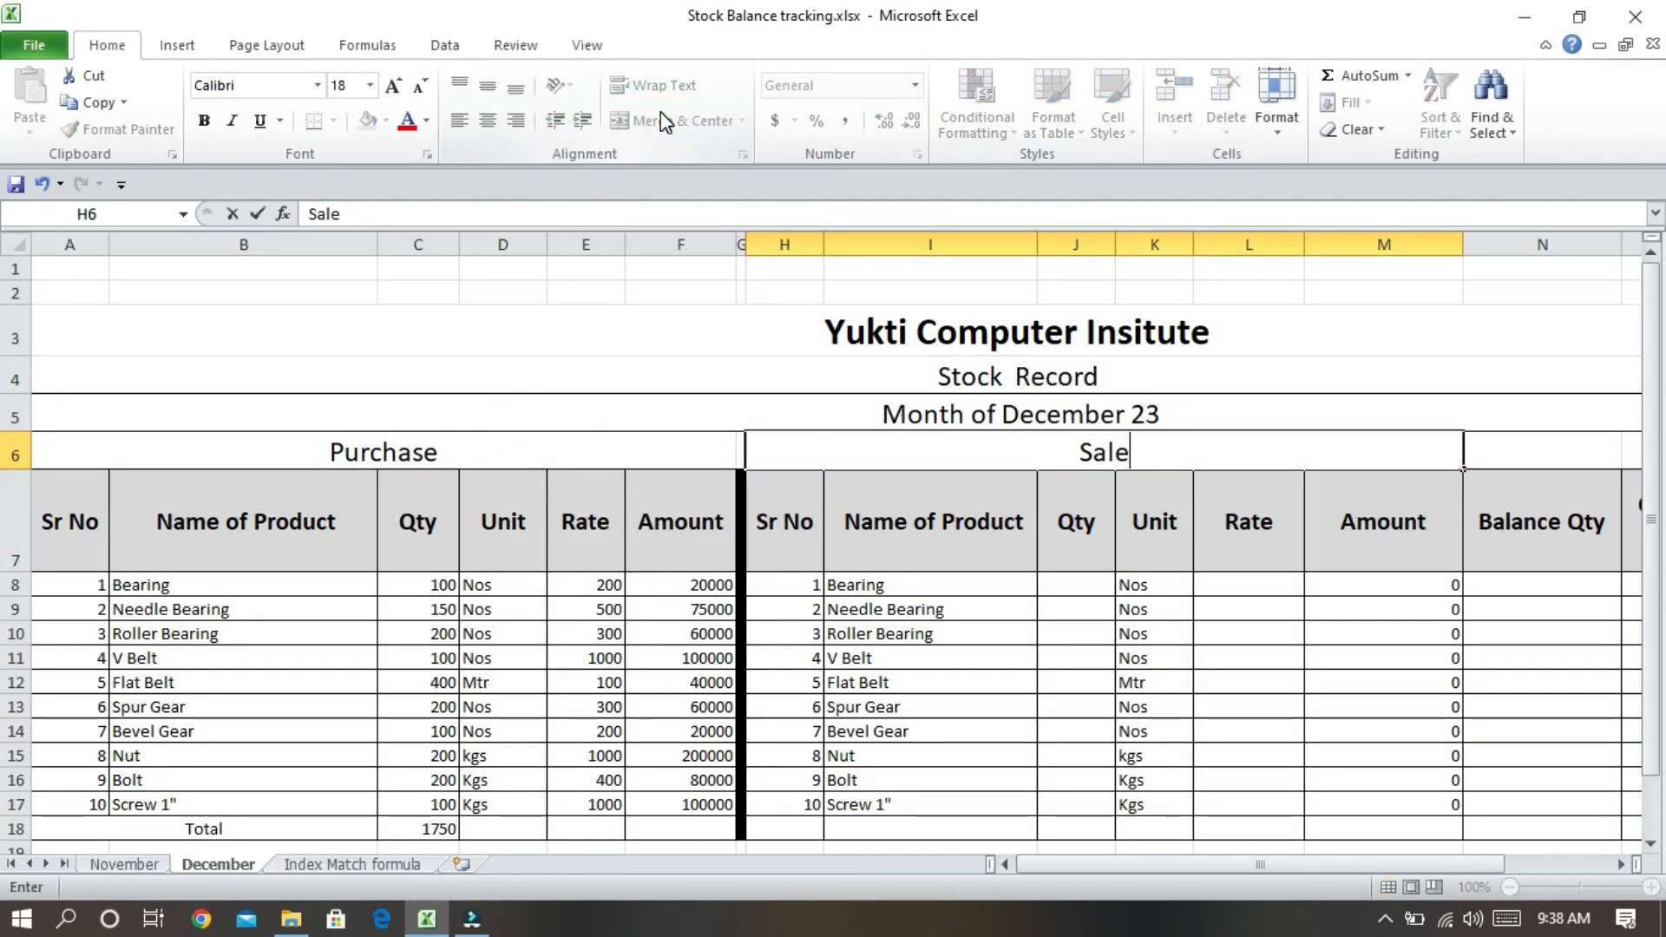
text(s)
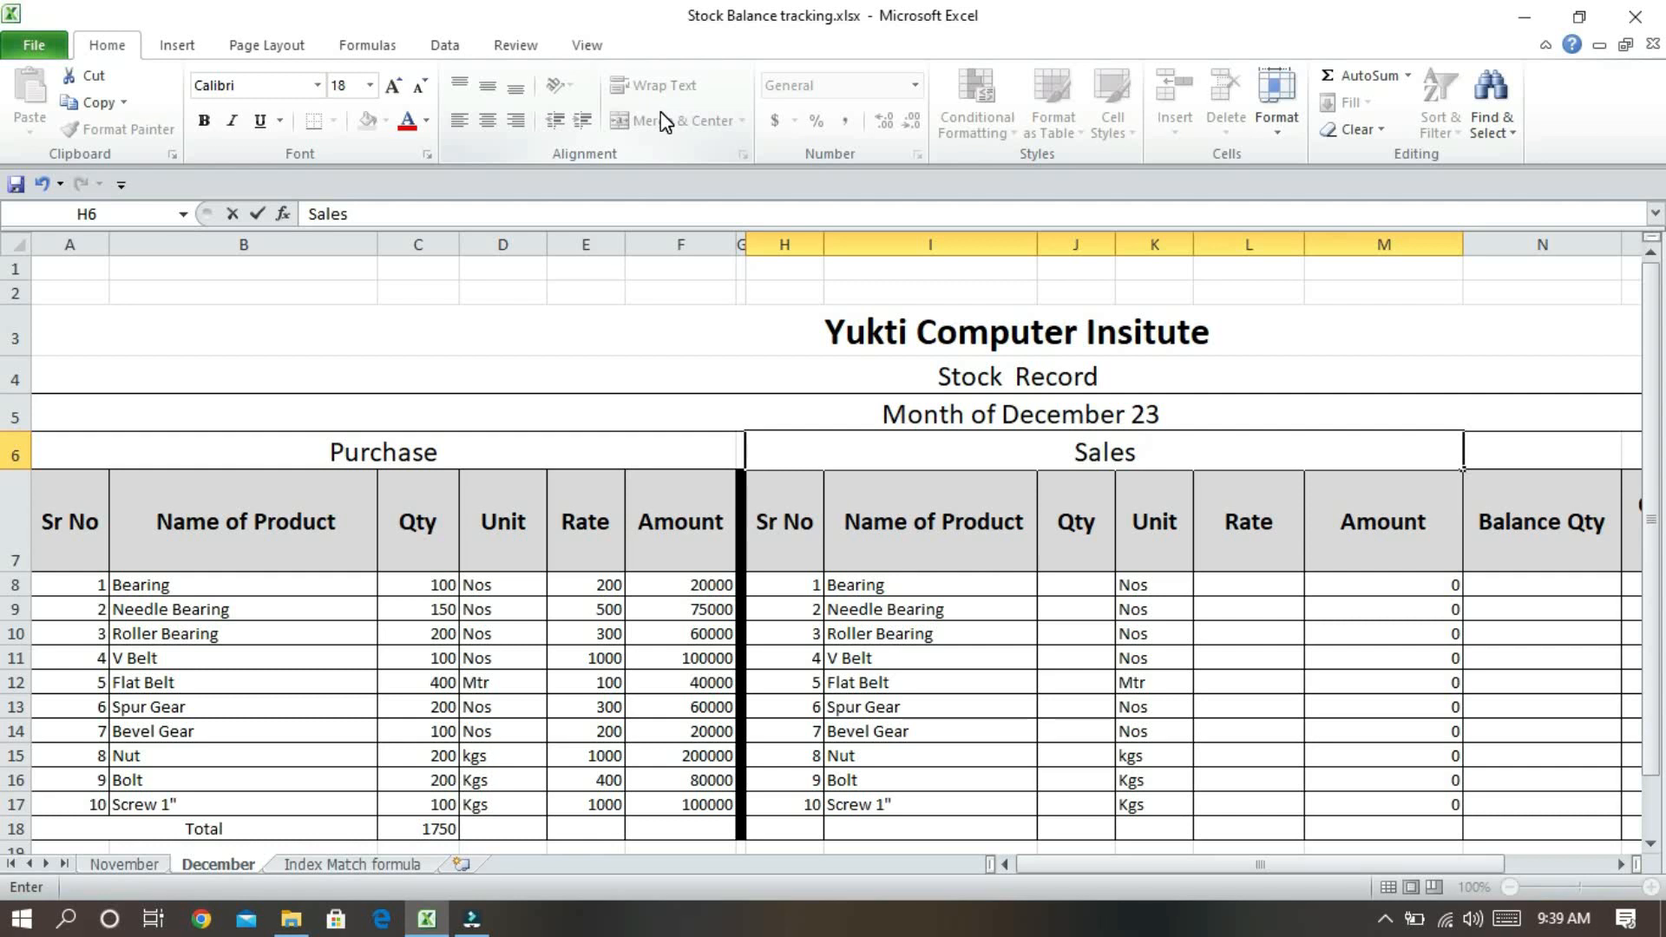
text( Record)
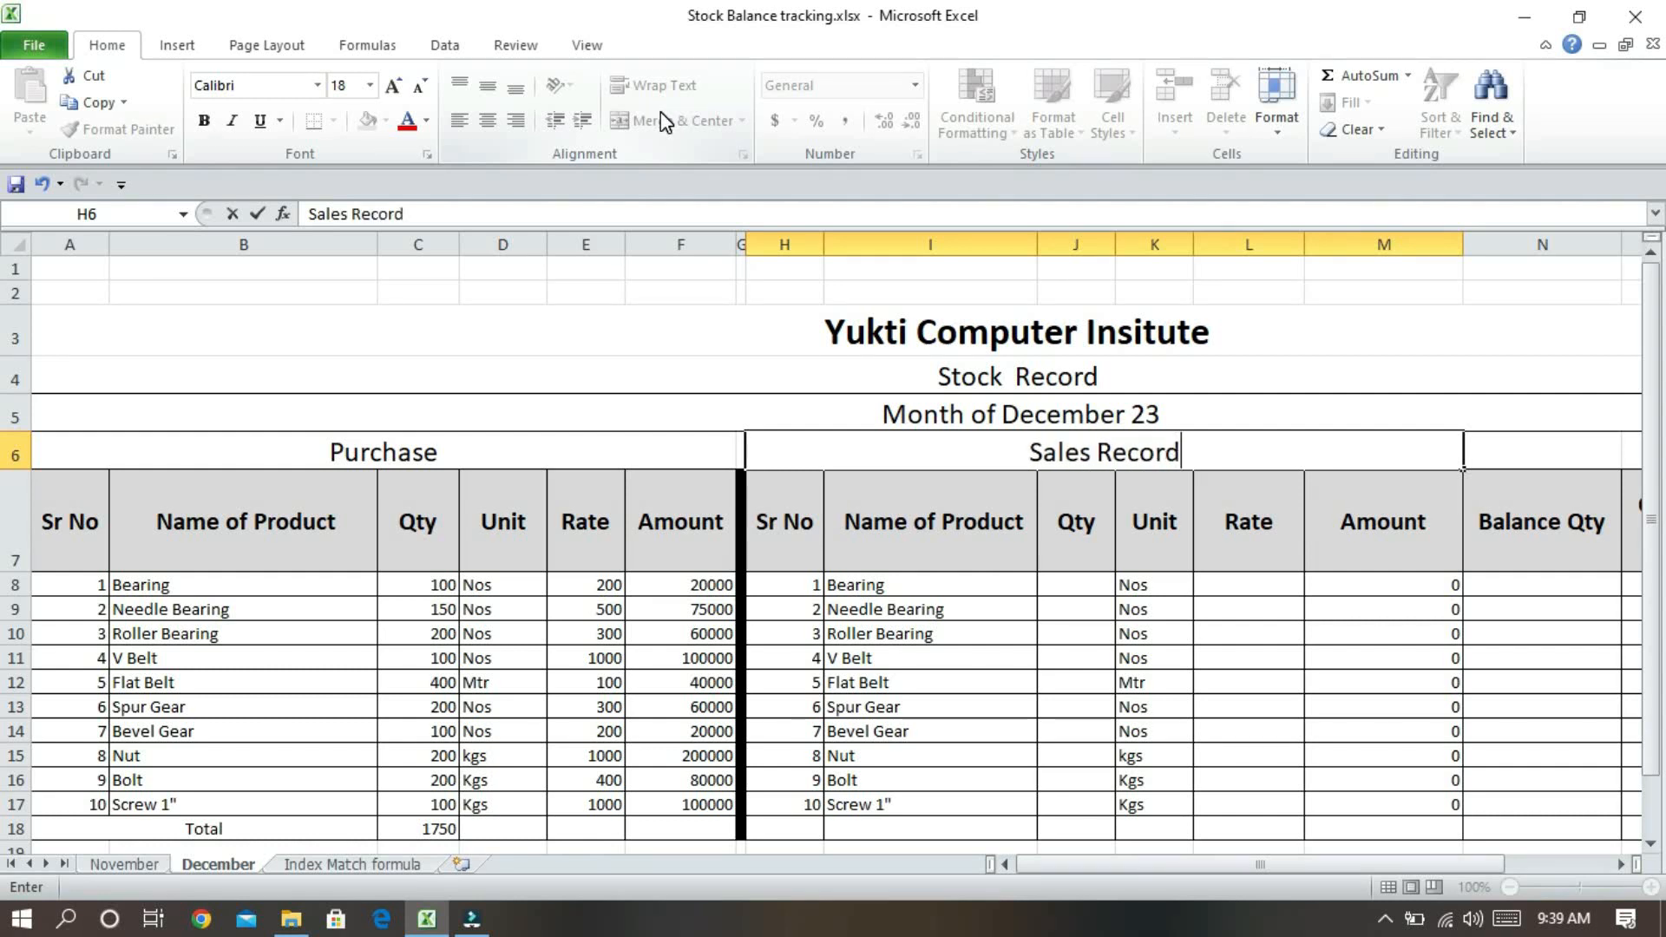
click(1015, 640)
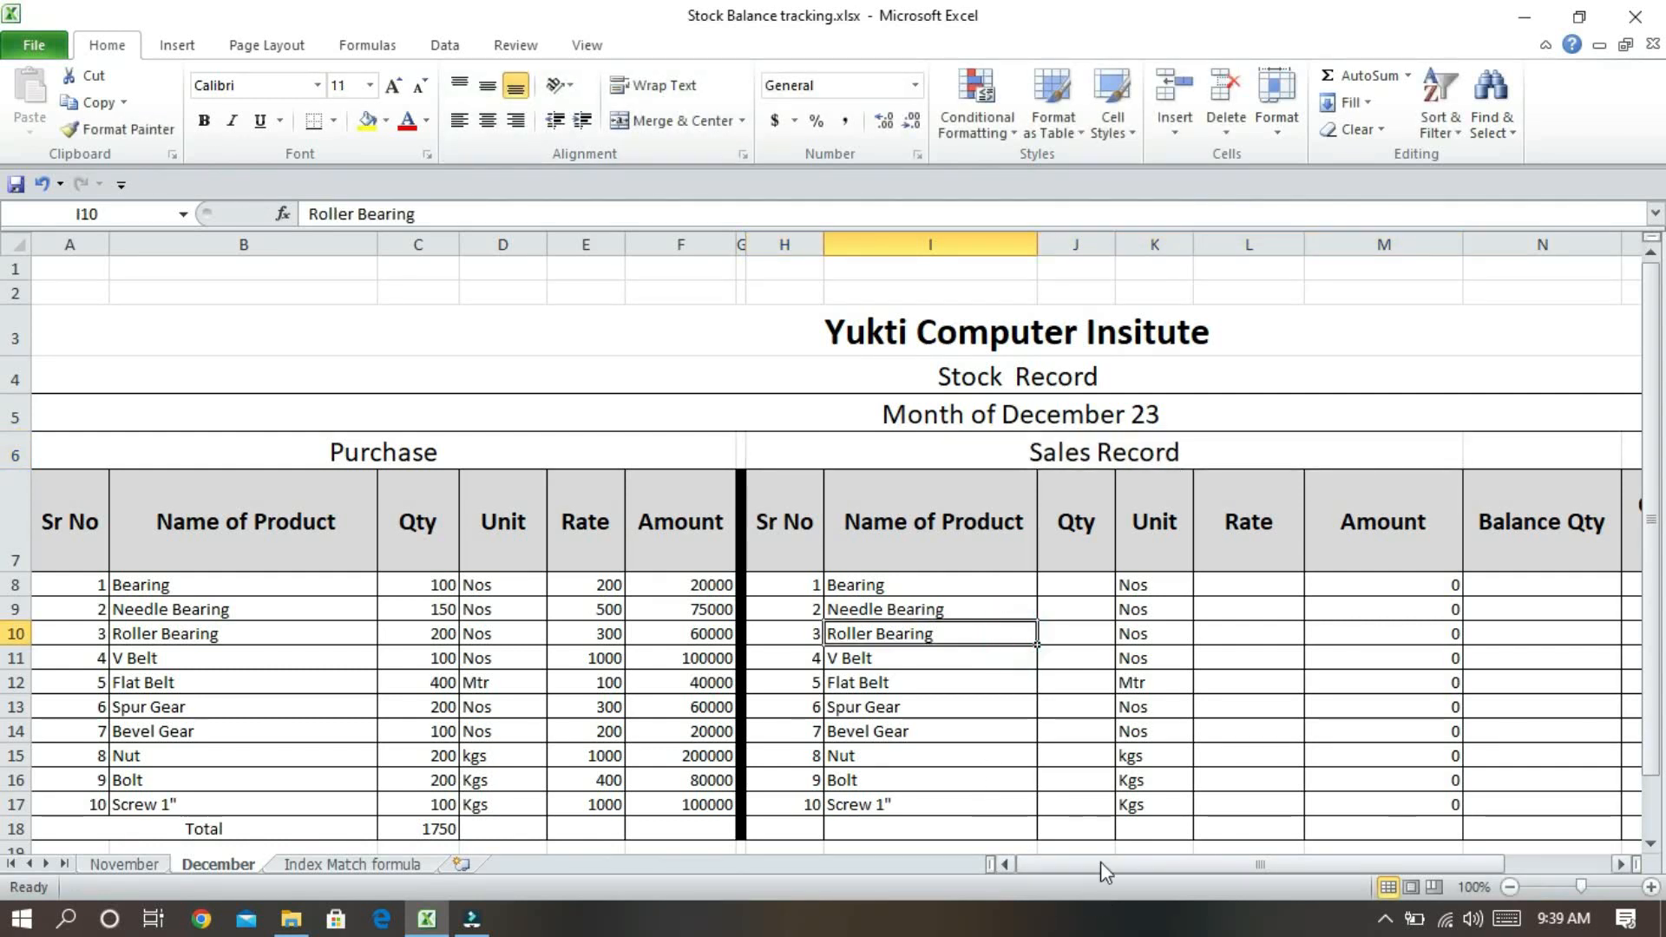
Merge and center cells N6:Q6 above the balance columns and enter the heading "Stocl Rercord/Balance record".
drag(1099, 863, 1273, 870)
drag(1105, 452, 1523, 460)
click(669, 120)
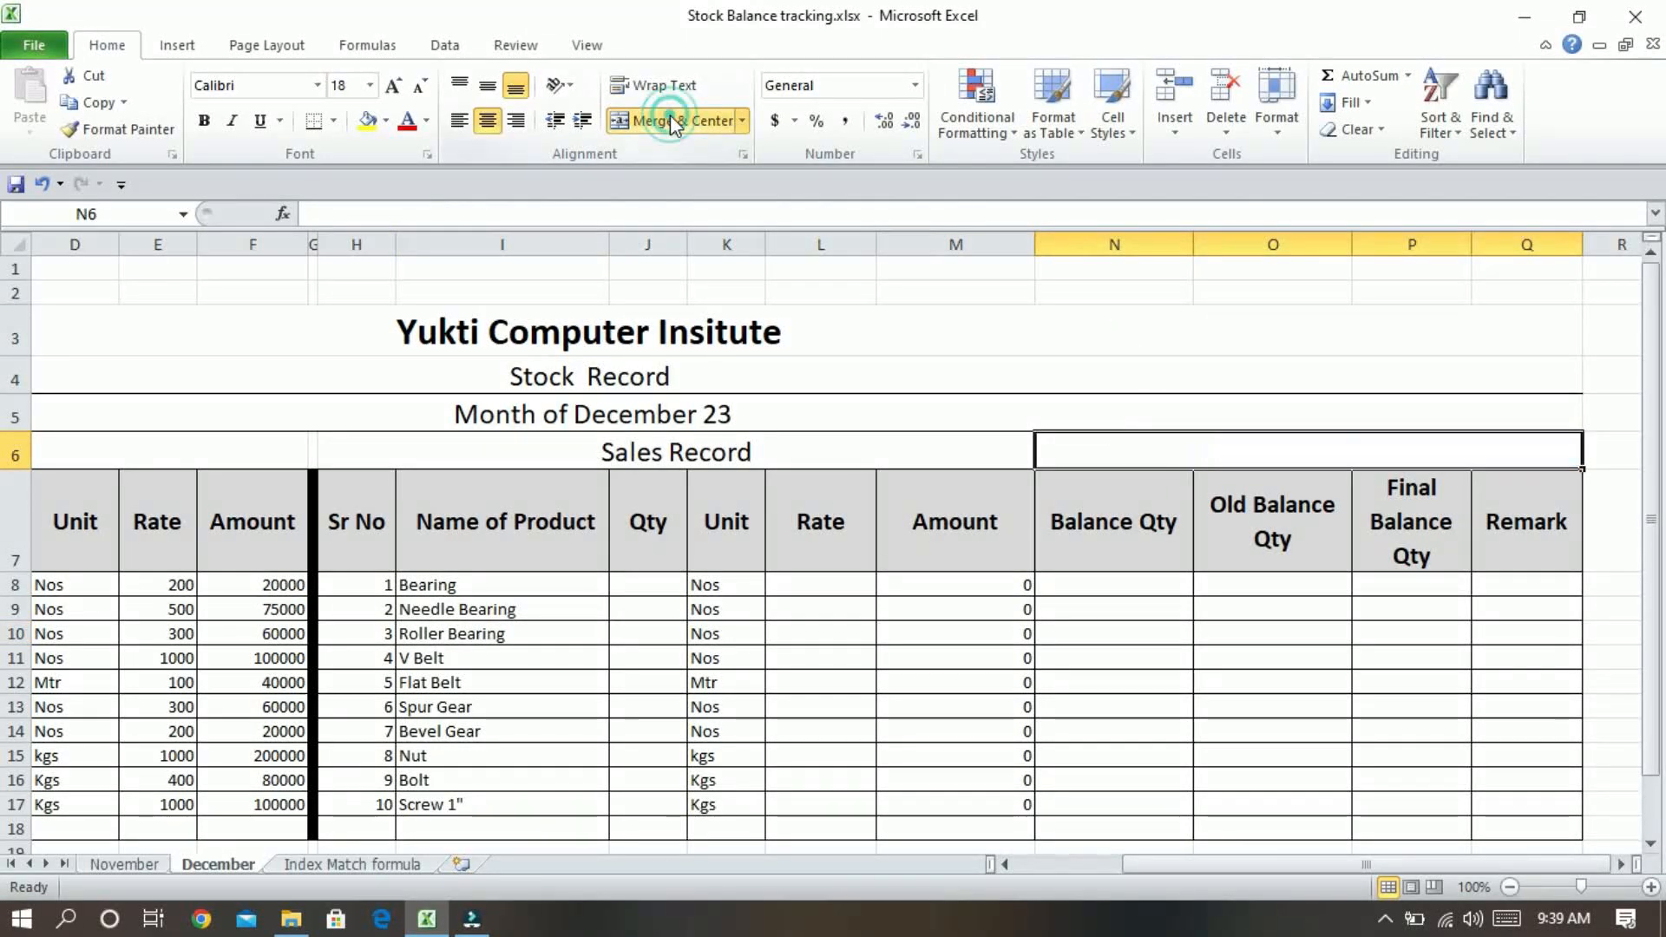
text(St)
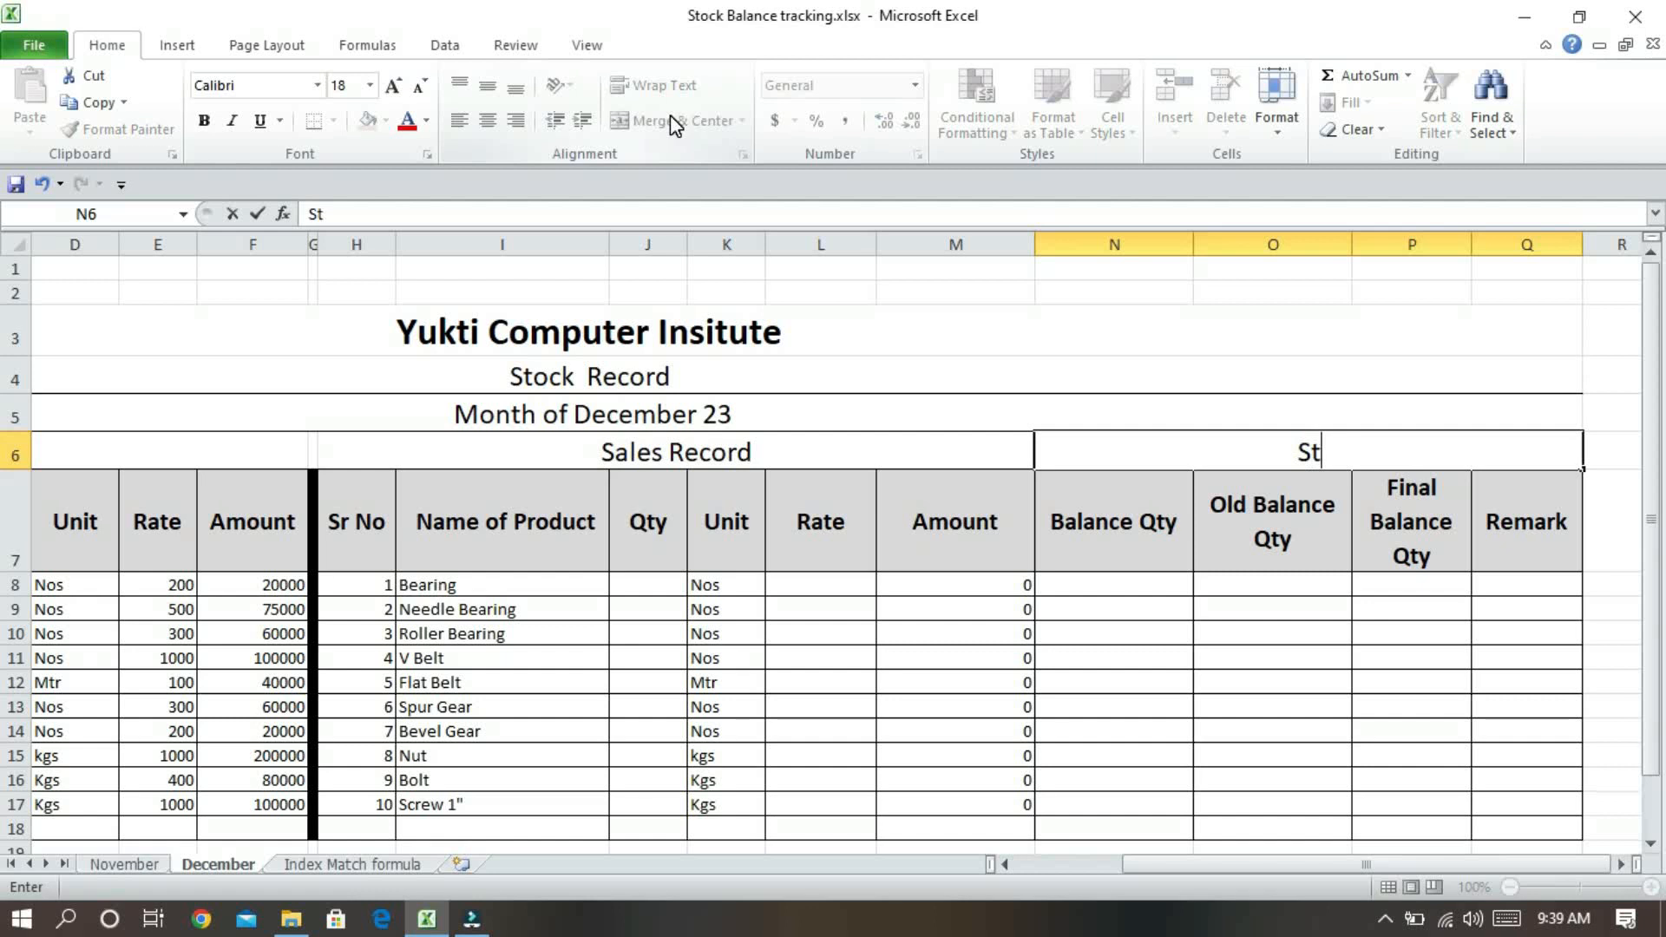
text(ocl Rerc)
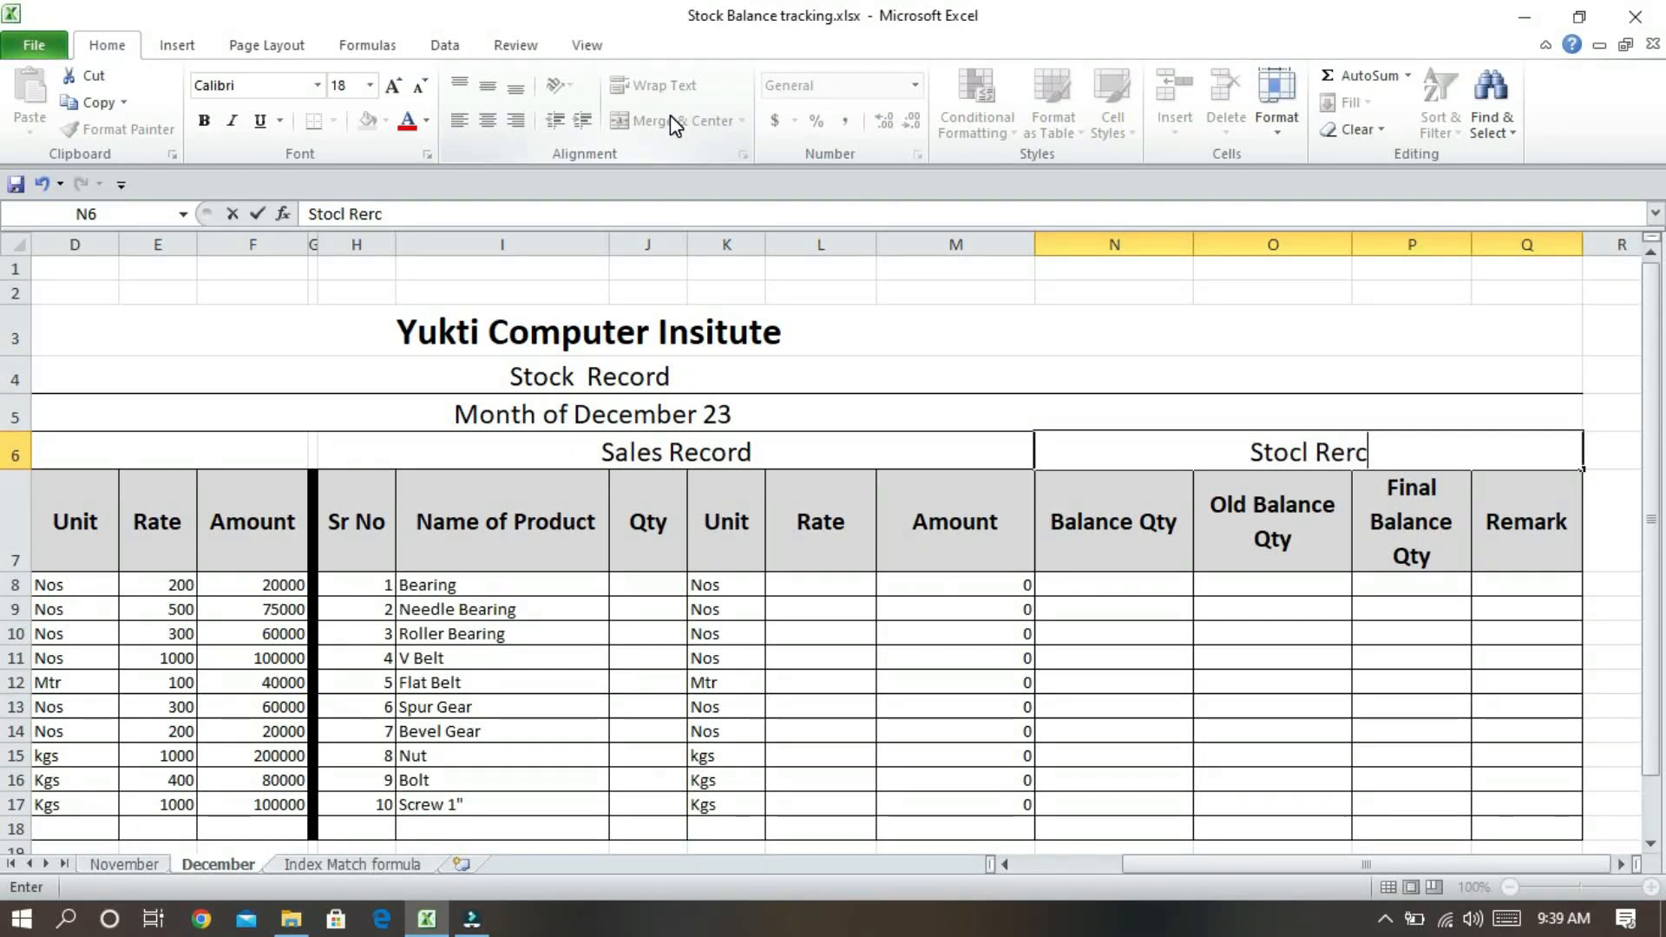
text(ord/B)
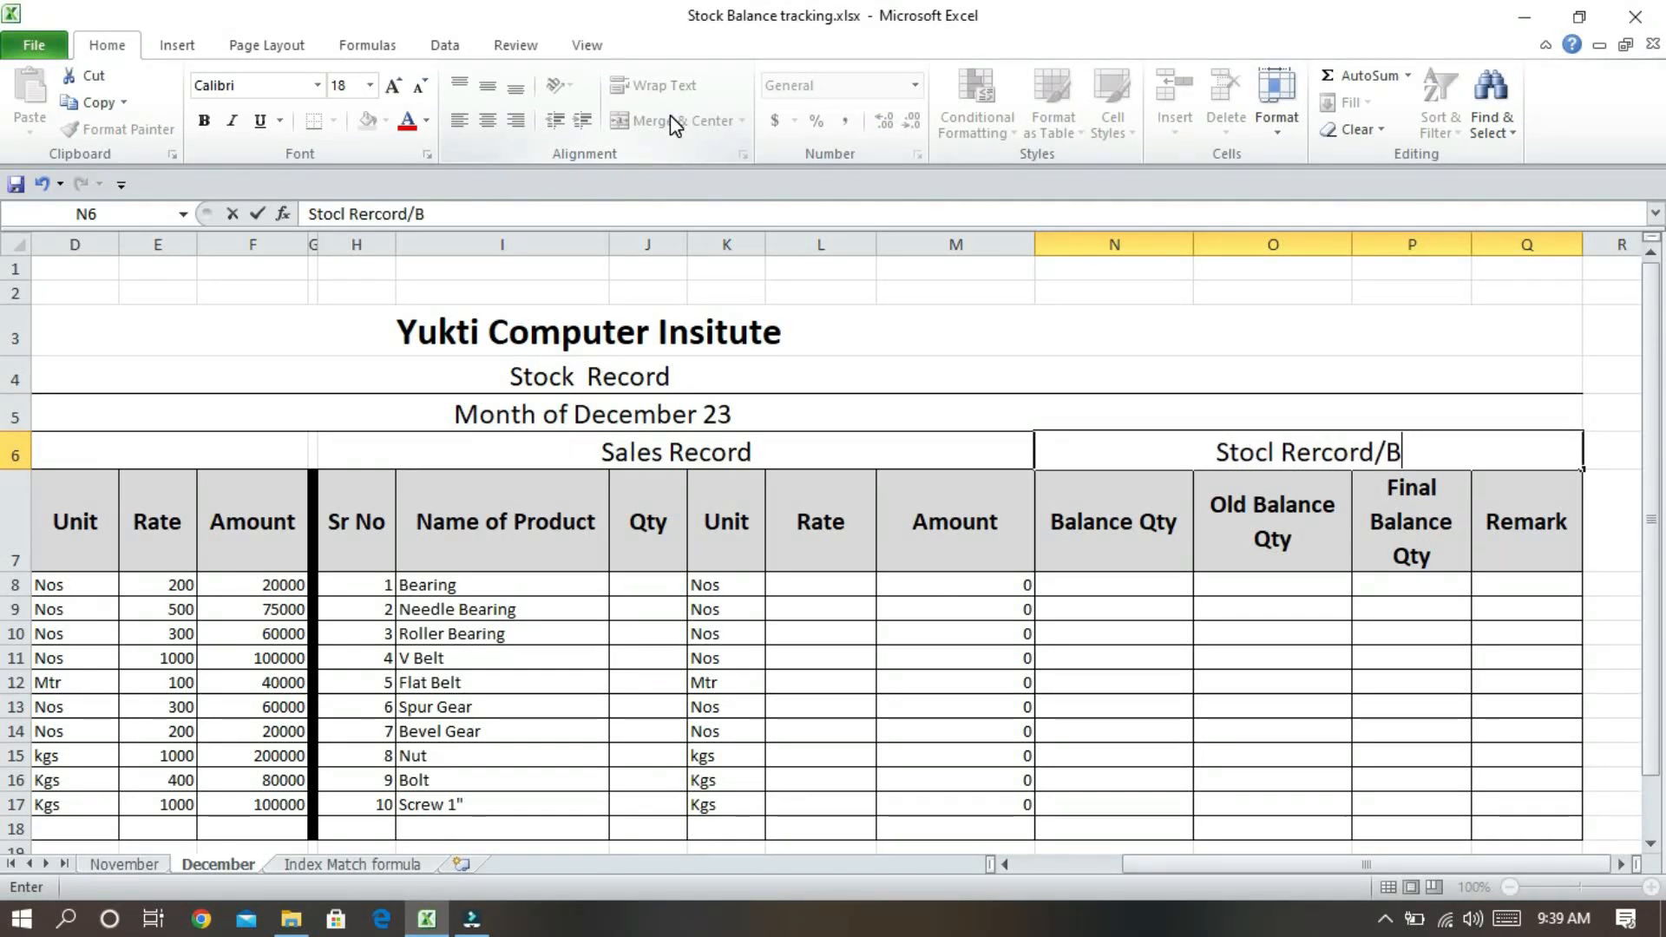
text(alance record)
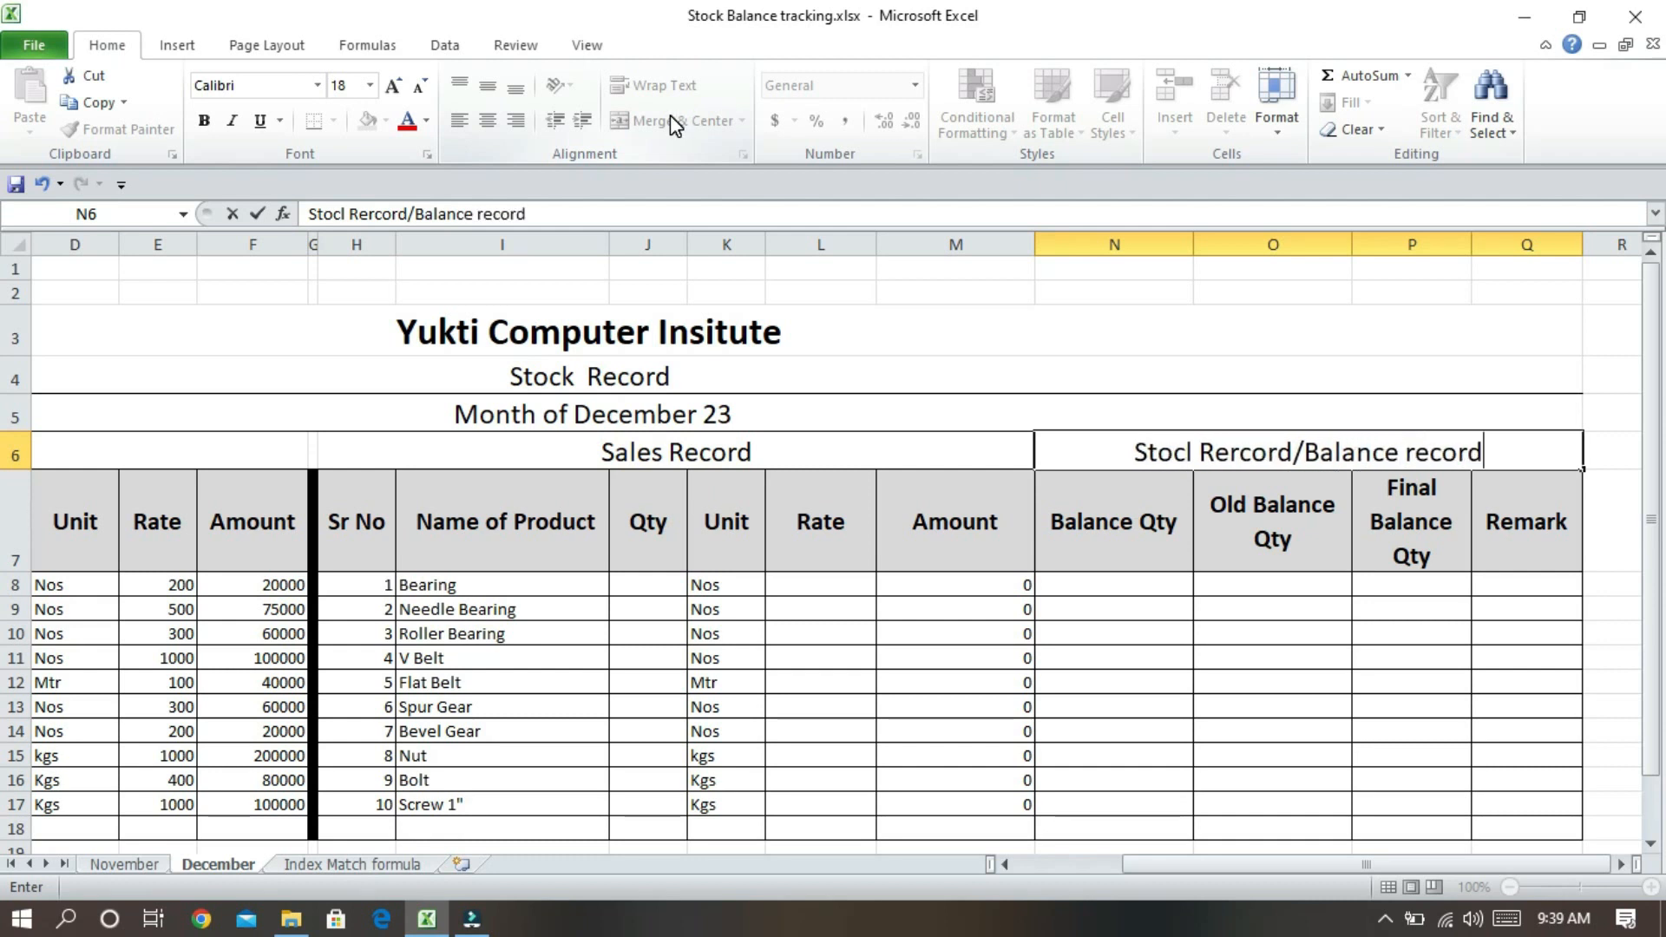
click(894, 658)
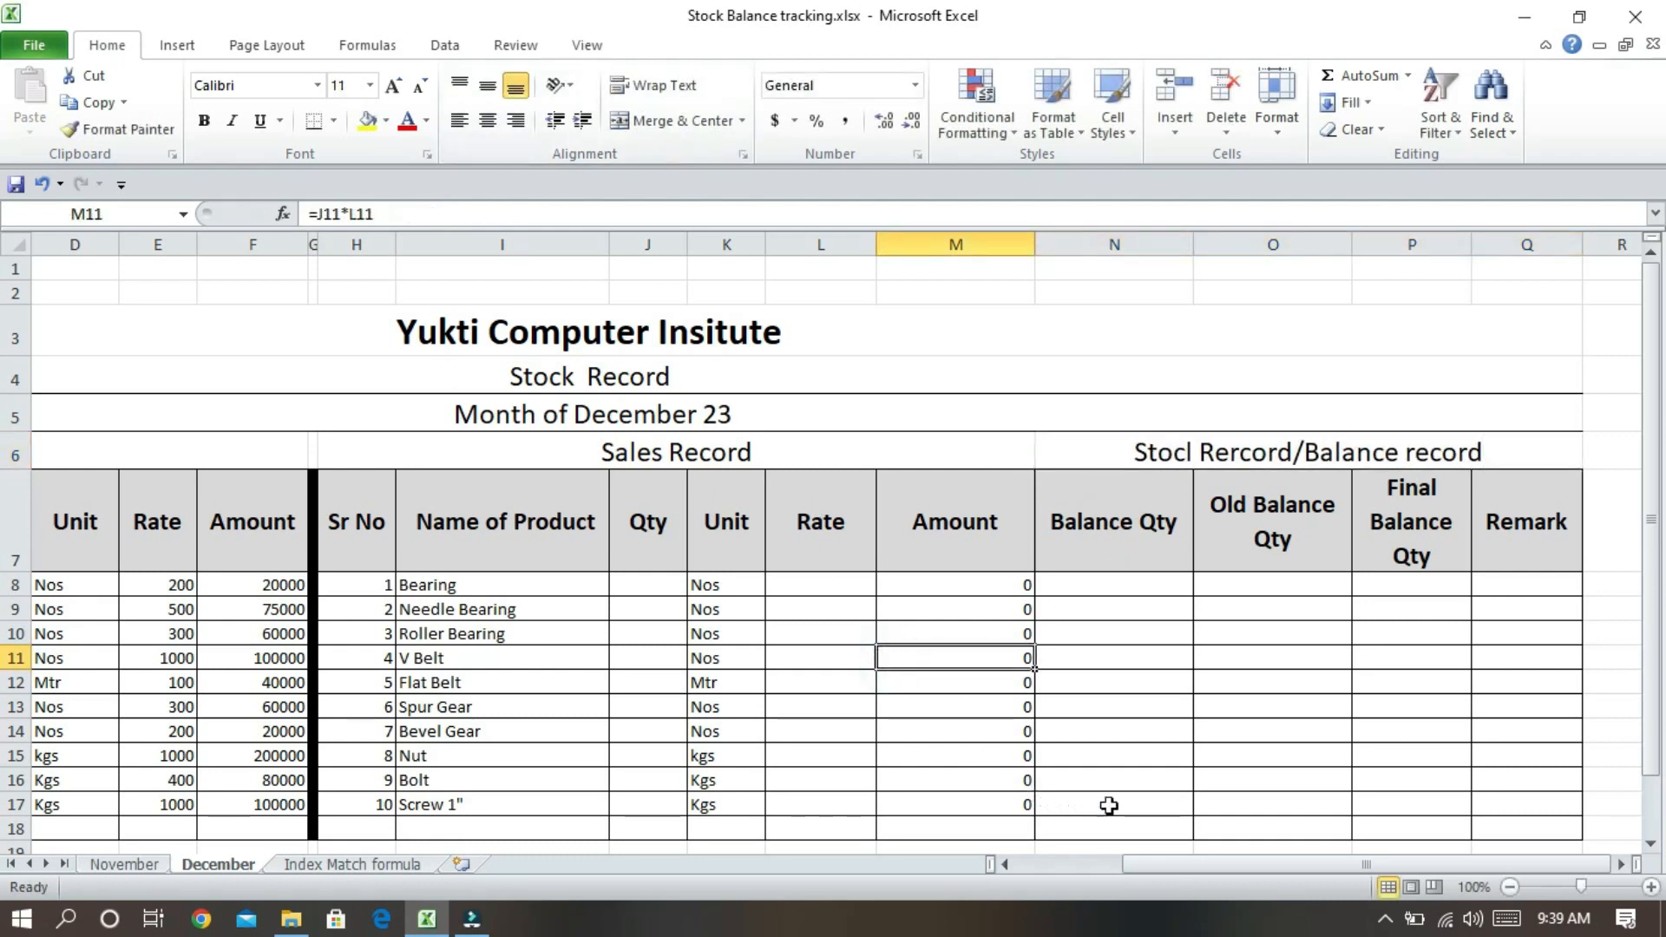
Review the Purchase and Sales Record sections and their product rows, enlarging the sheet to 130%.
drag(1163, 866, 1058, 864)
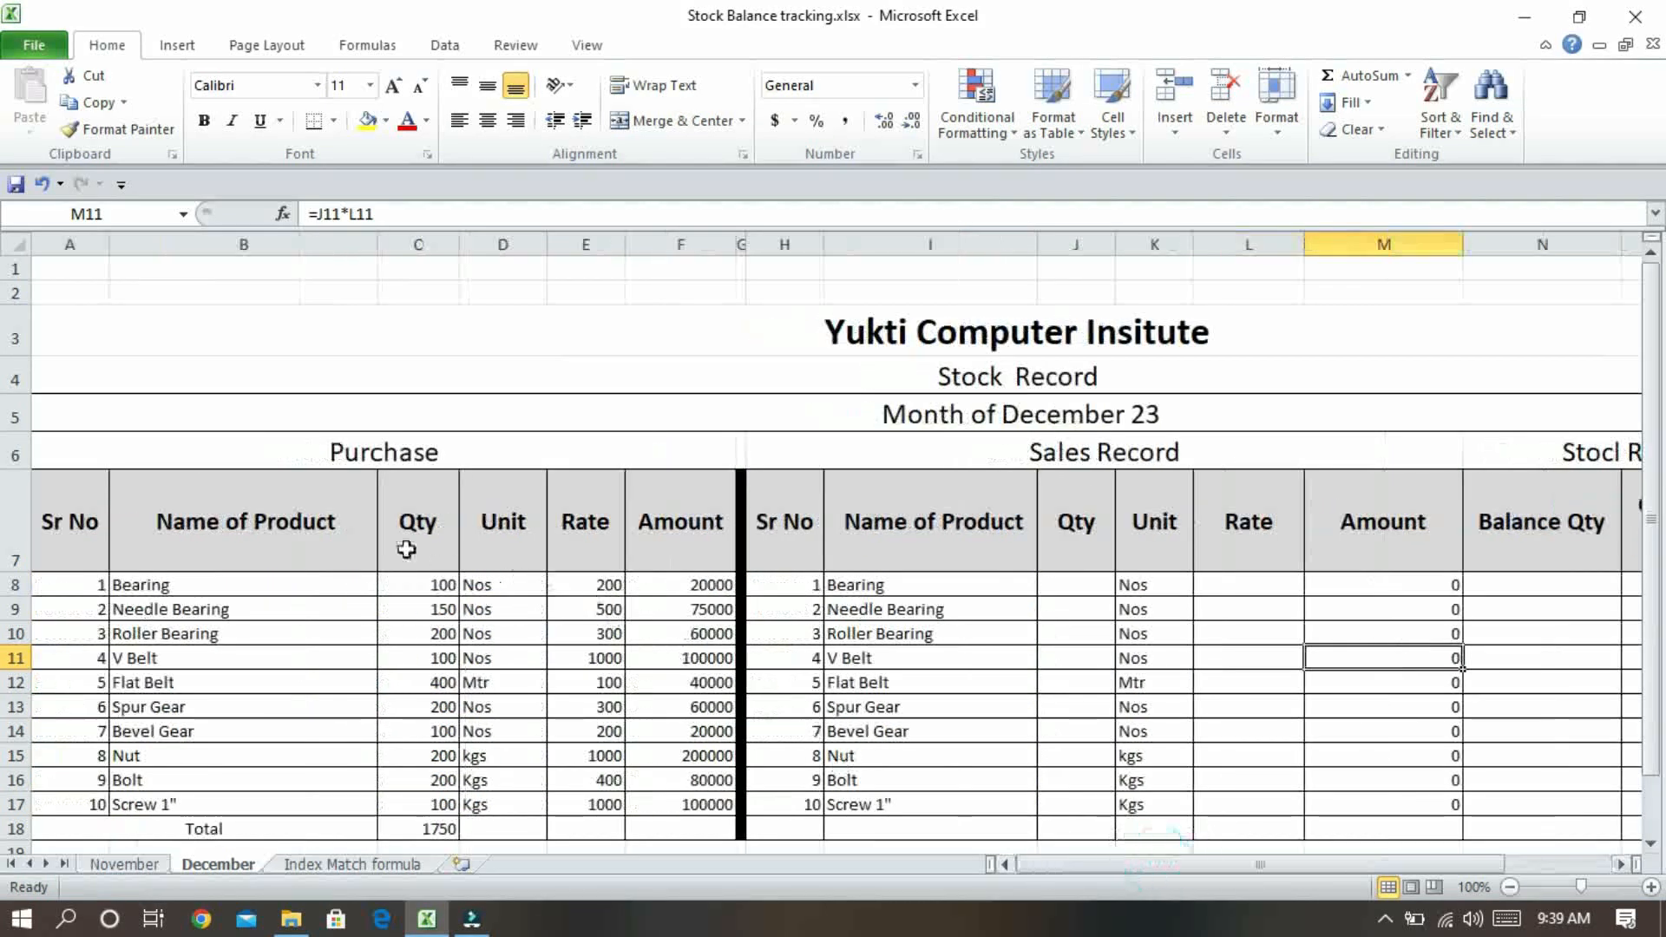
click(584, 461)
click(977, 468)
scroll(355, 538, down, 2)
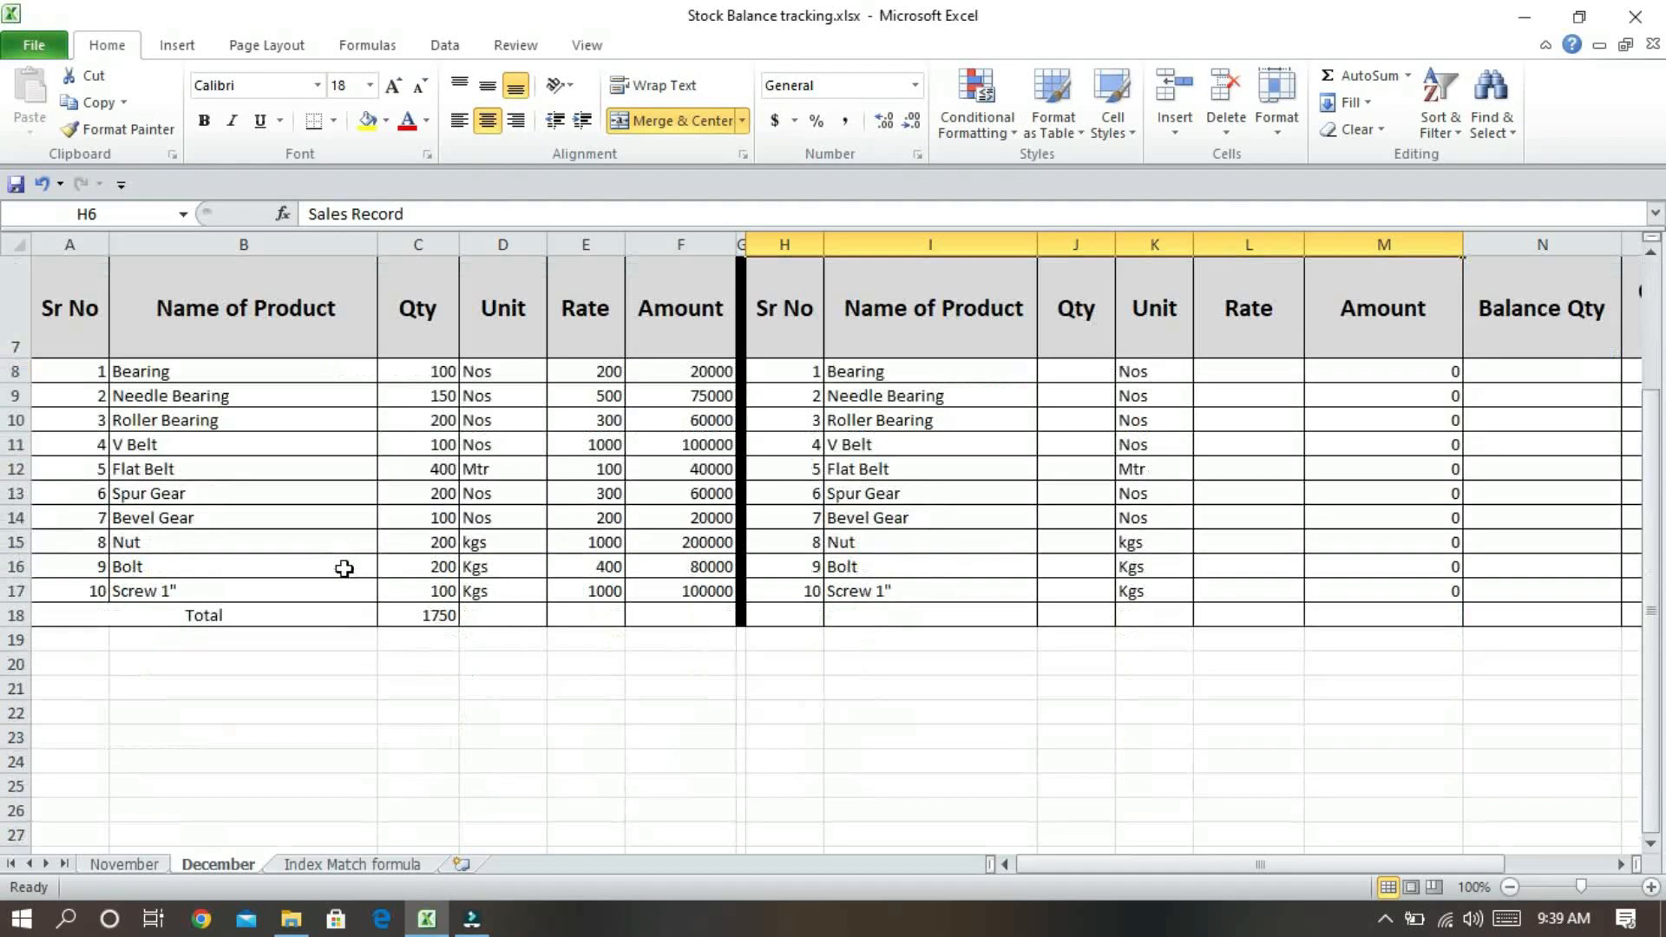
scroll(345, 569, up, 1)
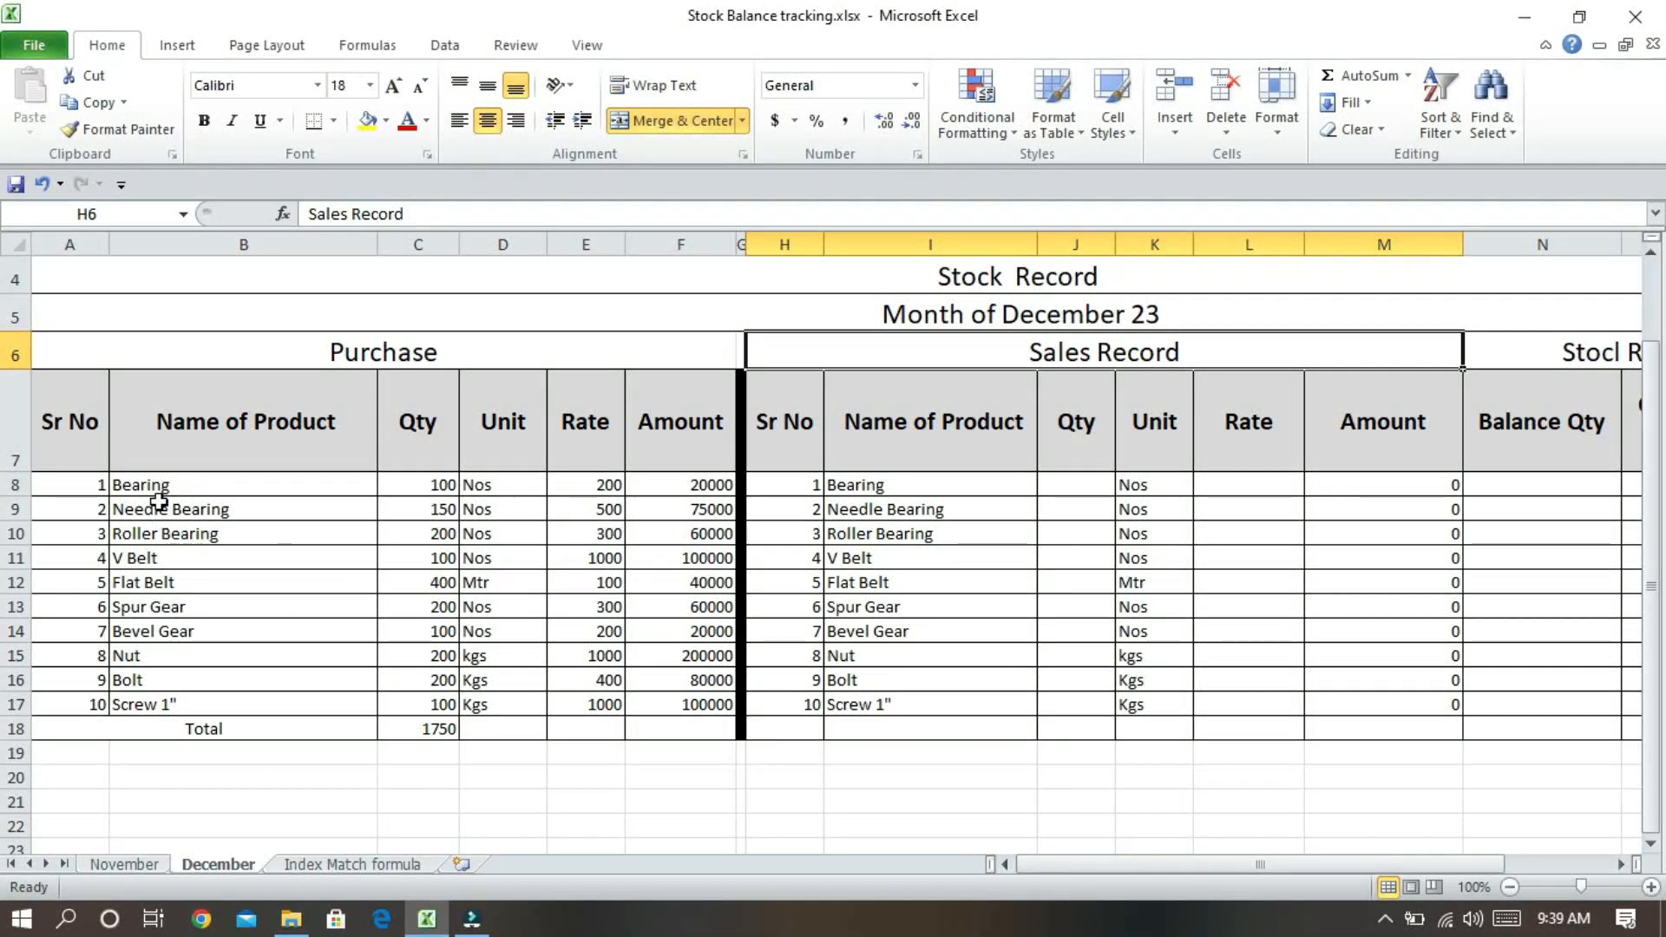
scroll(117, 485, up, 1)
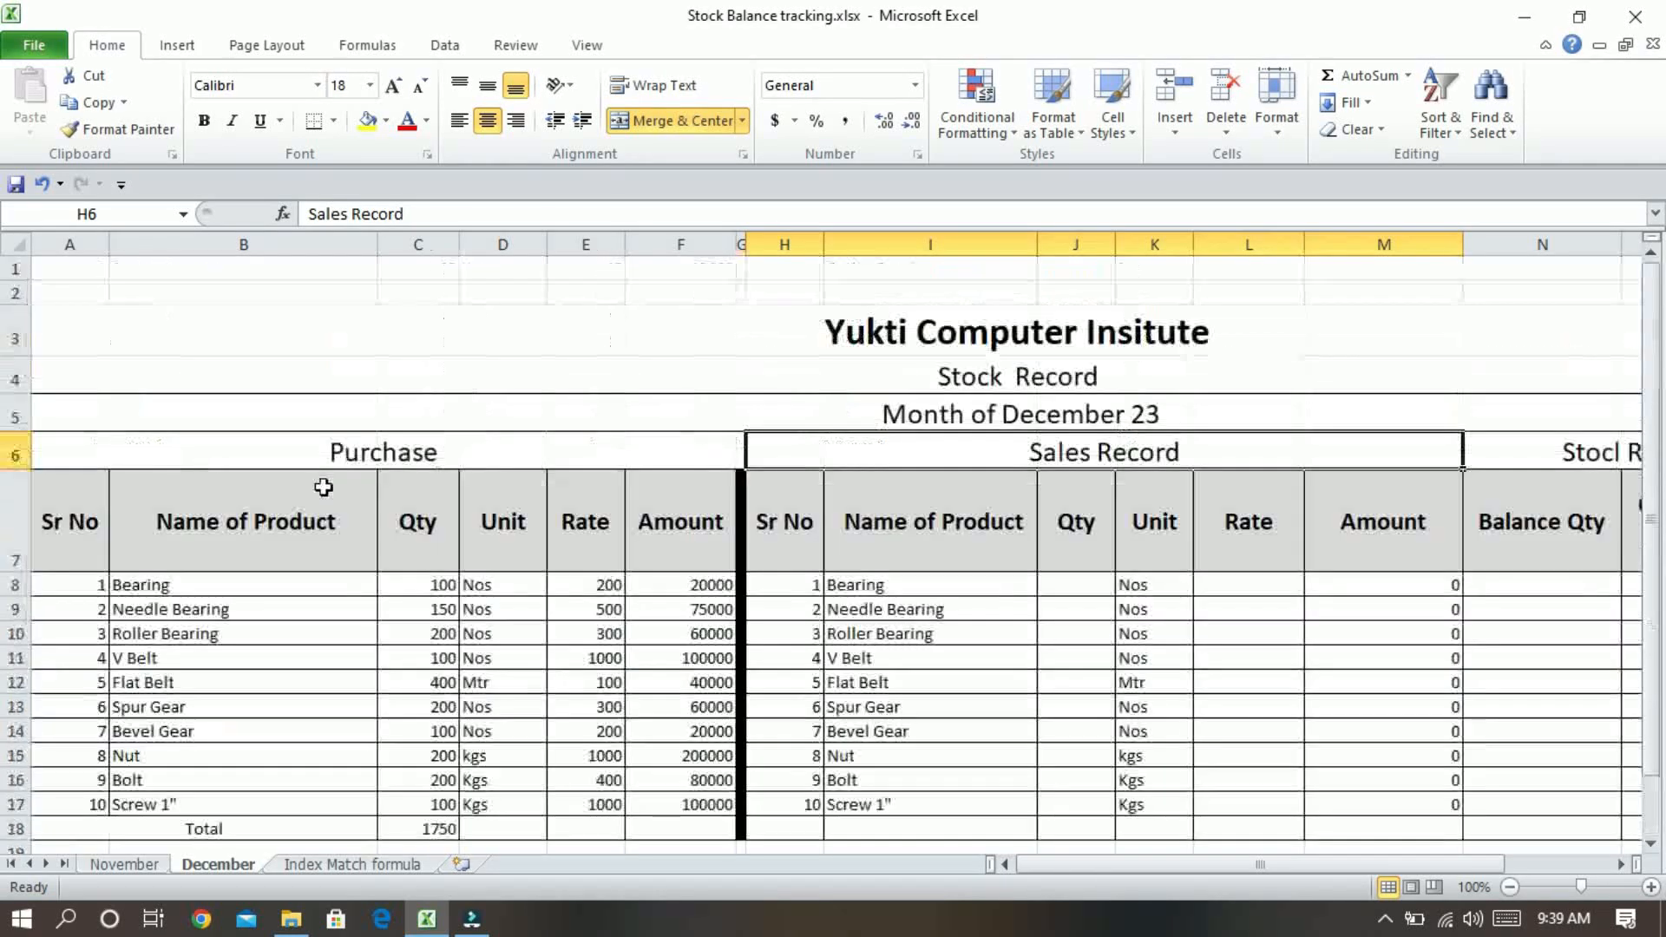
scroll(126, 552, down, 1)
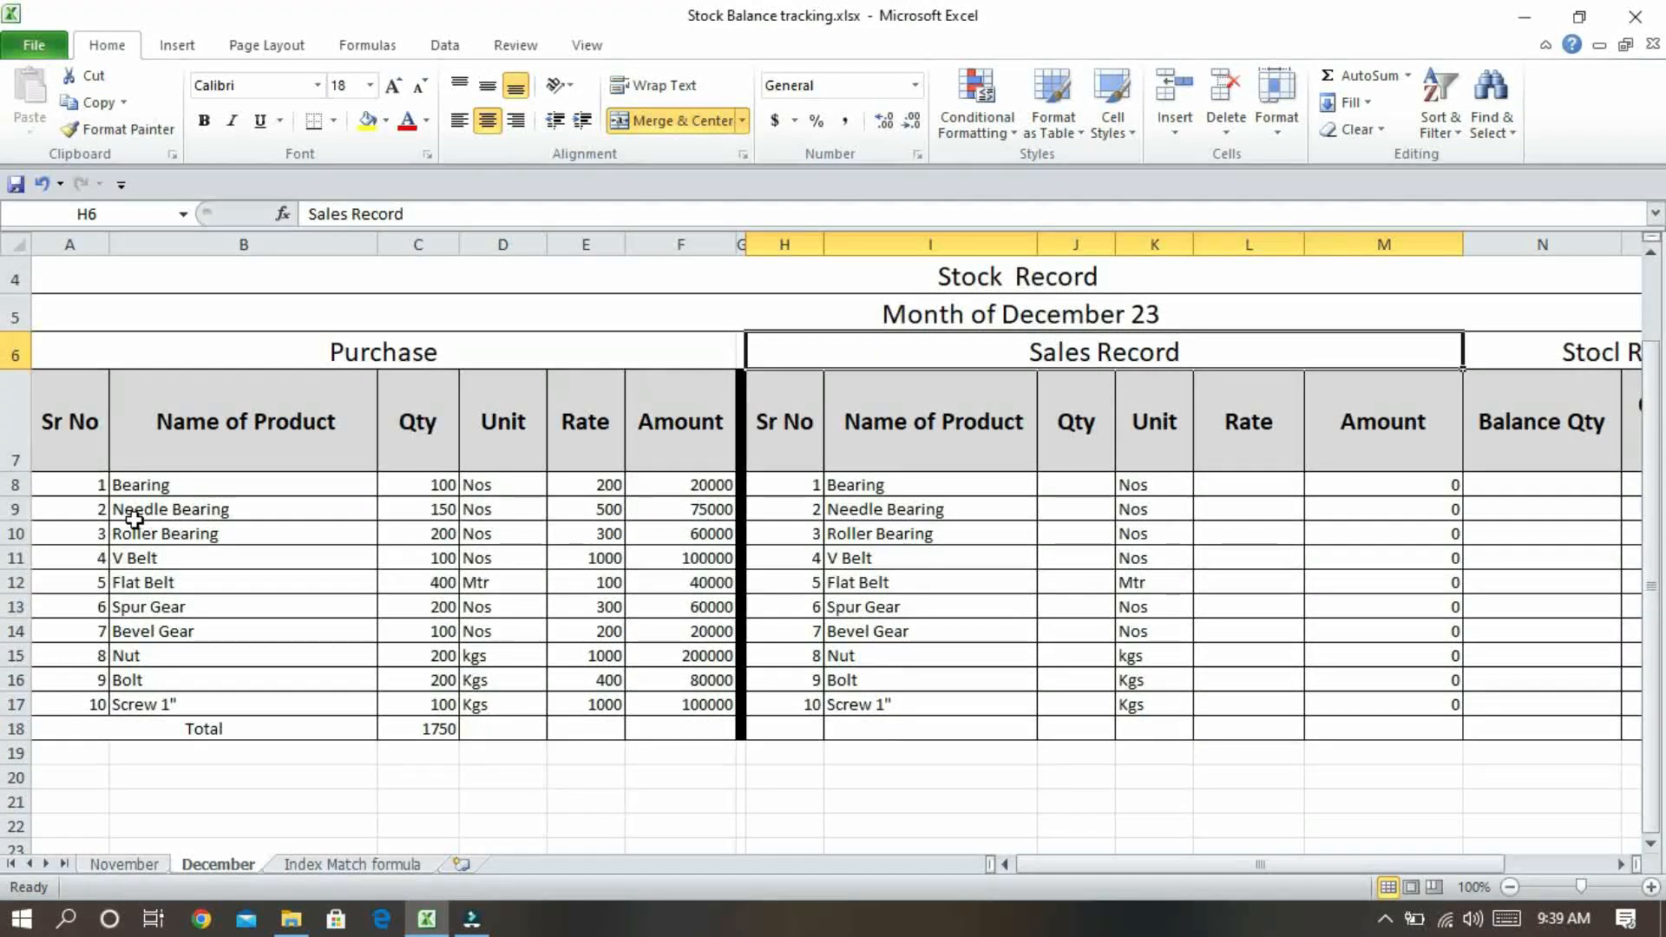
ctrl+scroll(117, 512, up, 2)
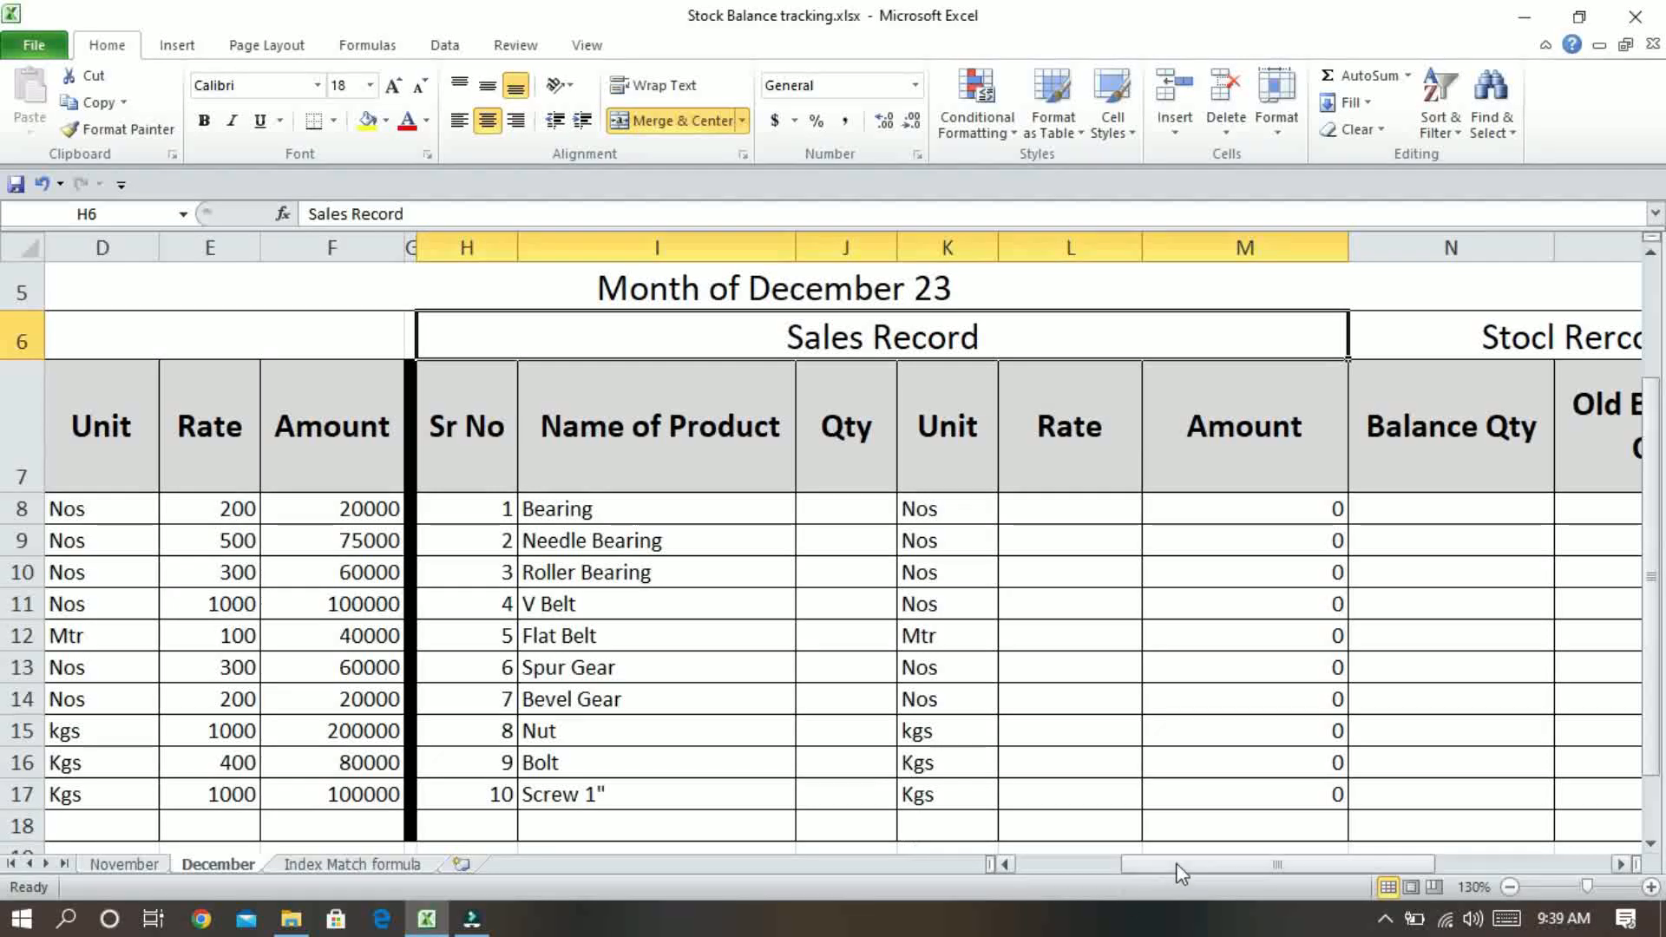
drag(1174, 865, 1076, 864)
scroll(245, 564, down, 1)
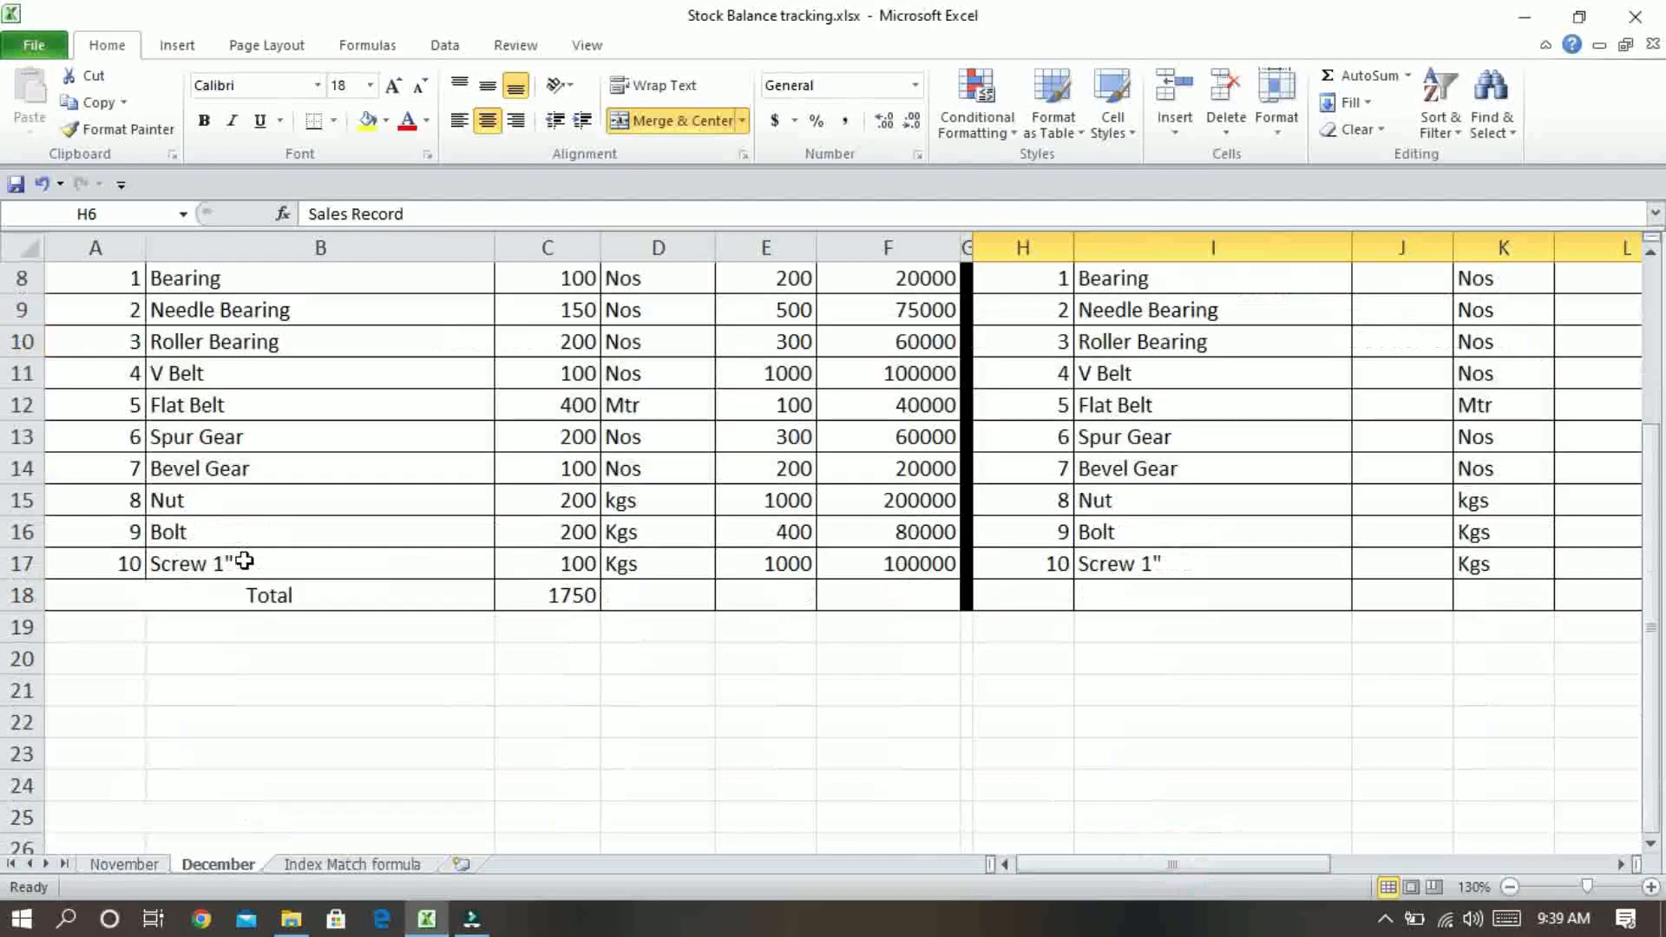
scroll(272, 468, up, 1)
Examine the product names, quantities, units, rates and amounts in the Purchase section.
click(260, 444)
click(235, 514)
click(231, 543)
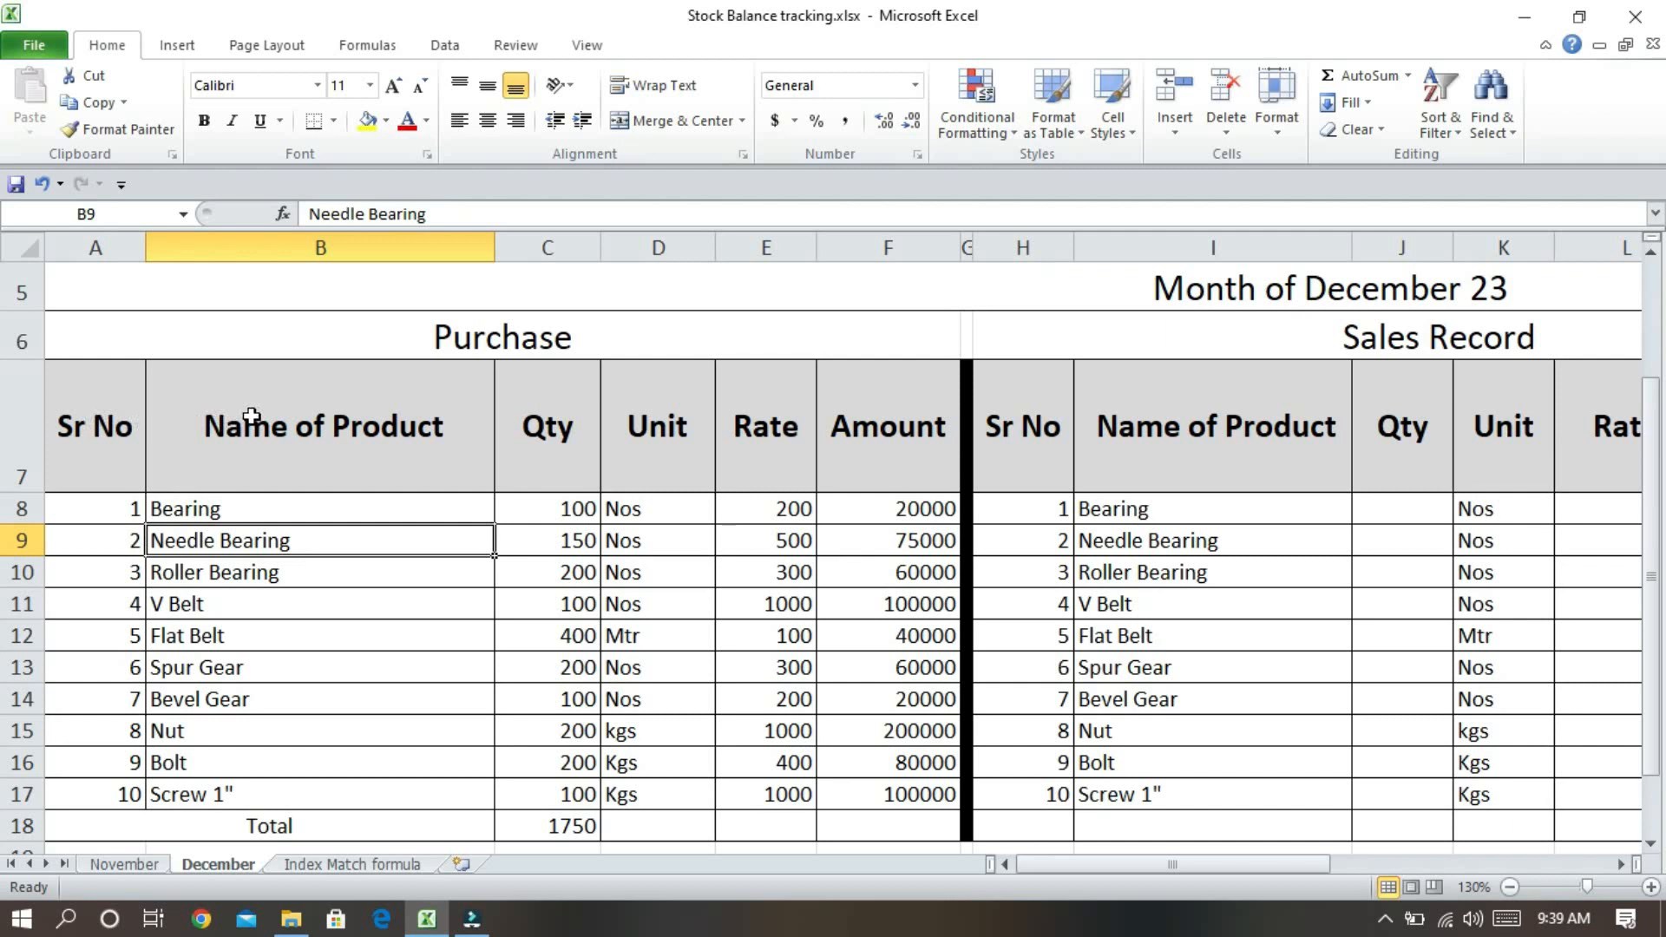
drag(259, 510, 279, 792)
drag(552, 511, 584, 794)
drag(680, 472, 660, 826)
drag(761, 506, 773, 794)
click(883, 486)
drag(882, 492, 911, 792)
drag(106, 448, 862, 799)
Examine the Sales Record section from Name of Product to Amount for all ten products.
drag(1043, 868, 1145, 868)
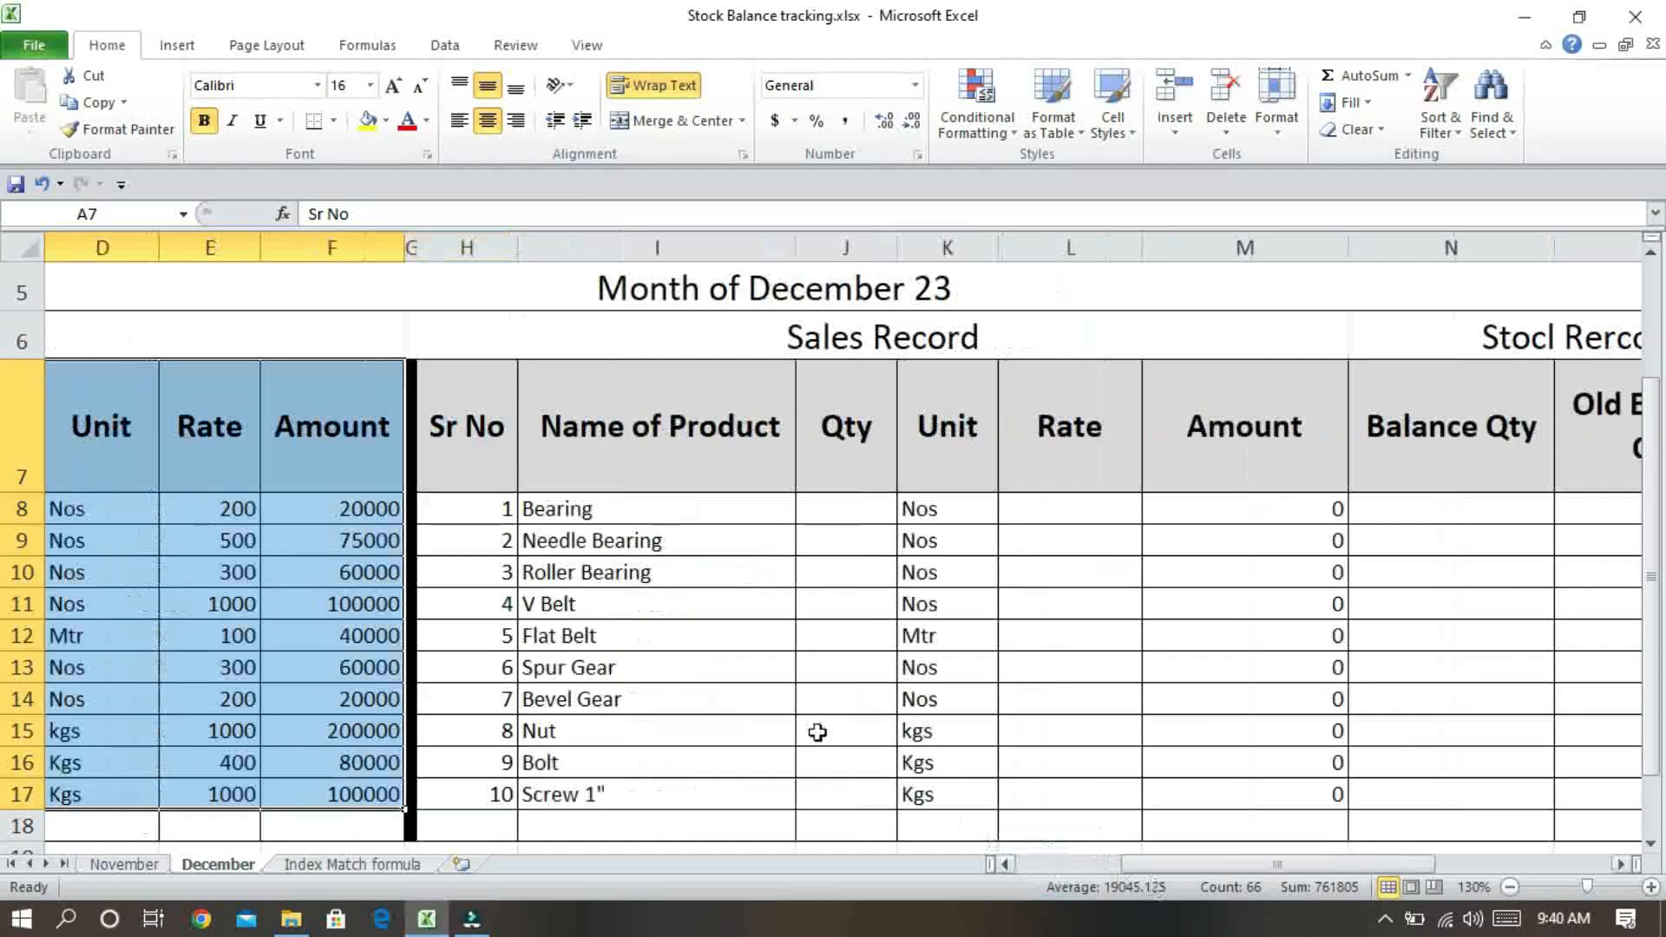
click(811, 700)
drag(531, 439, 1268, 785)
scroll(859, 680, down, 2)
scroll(850, 635, up, 2)
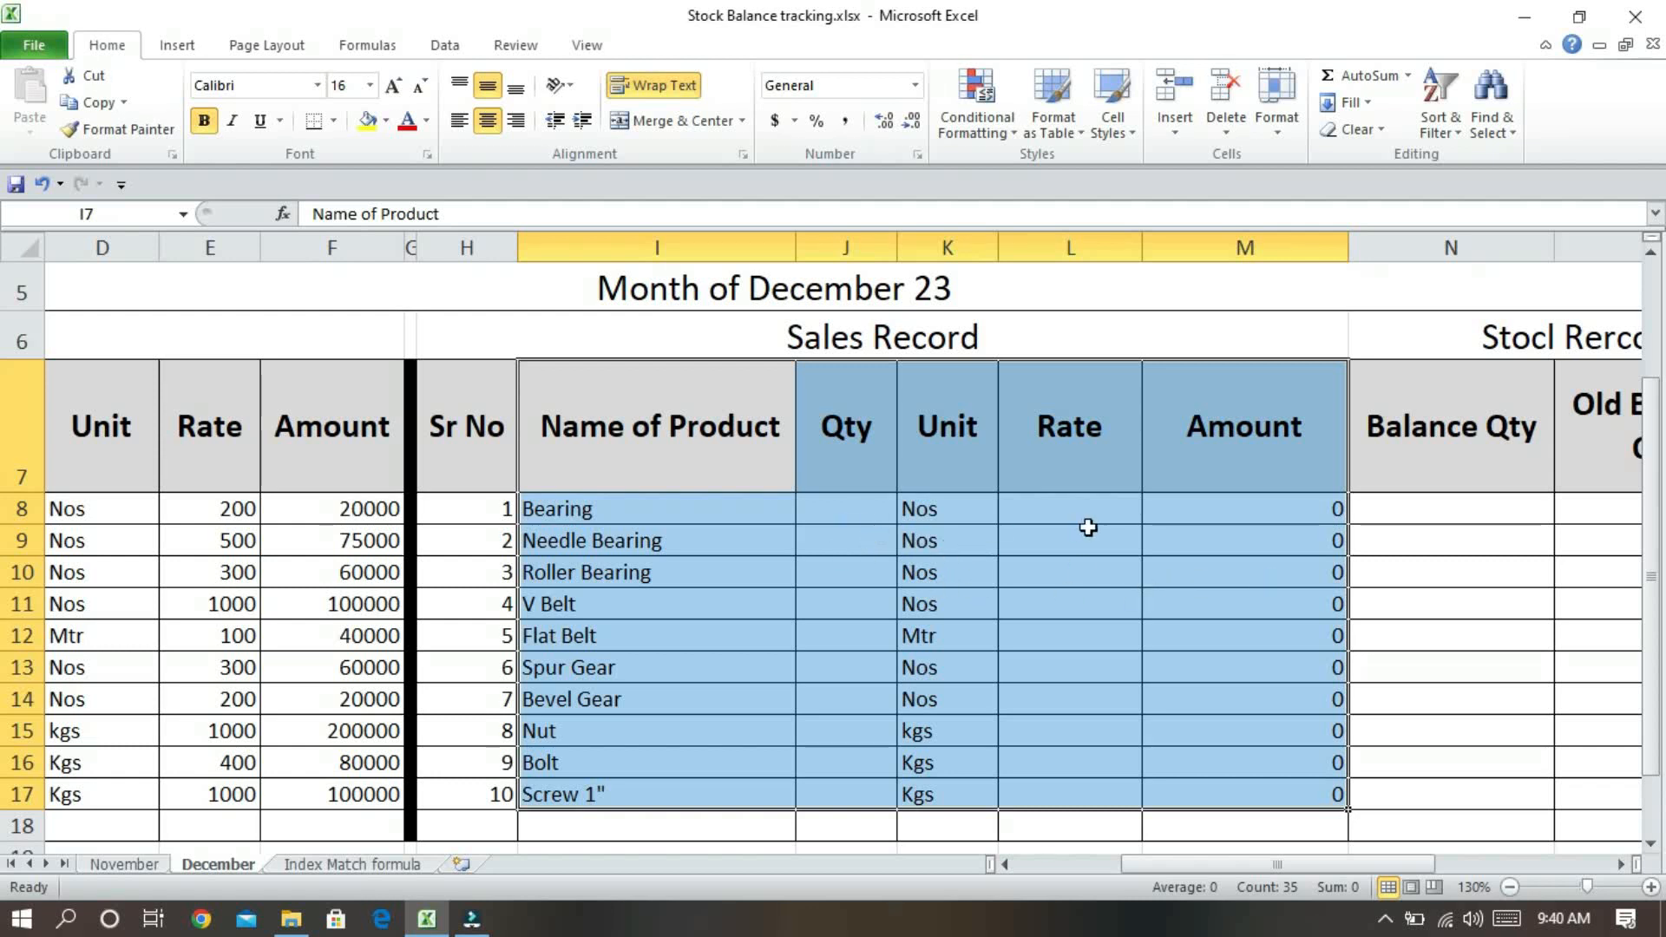
click(1046, 646)
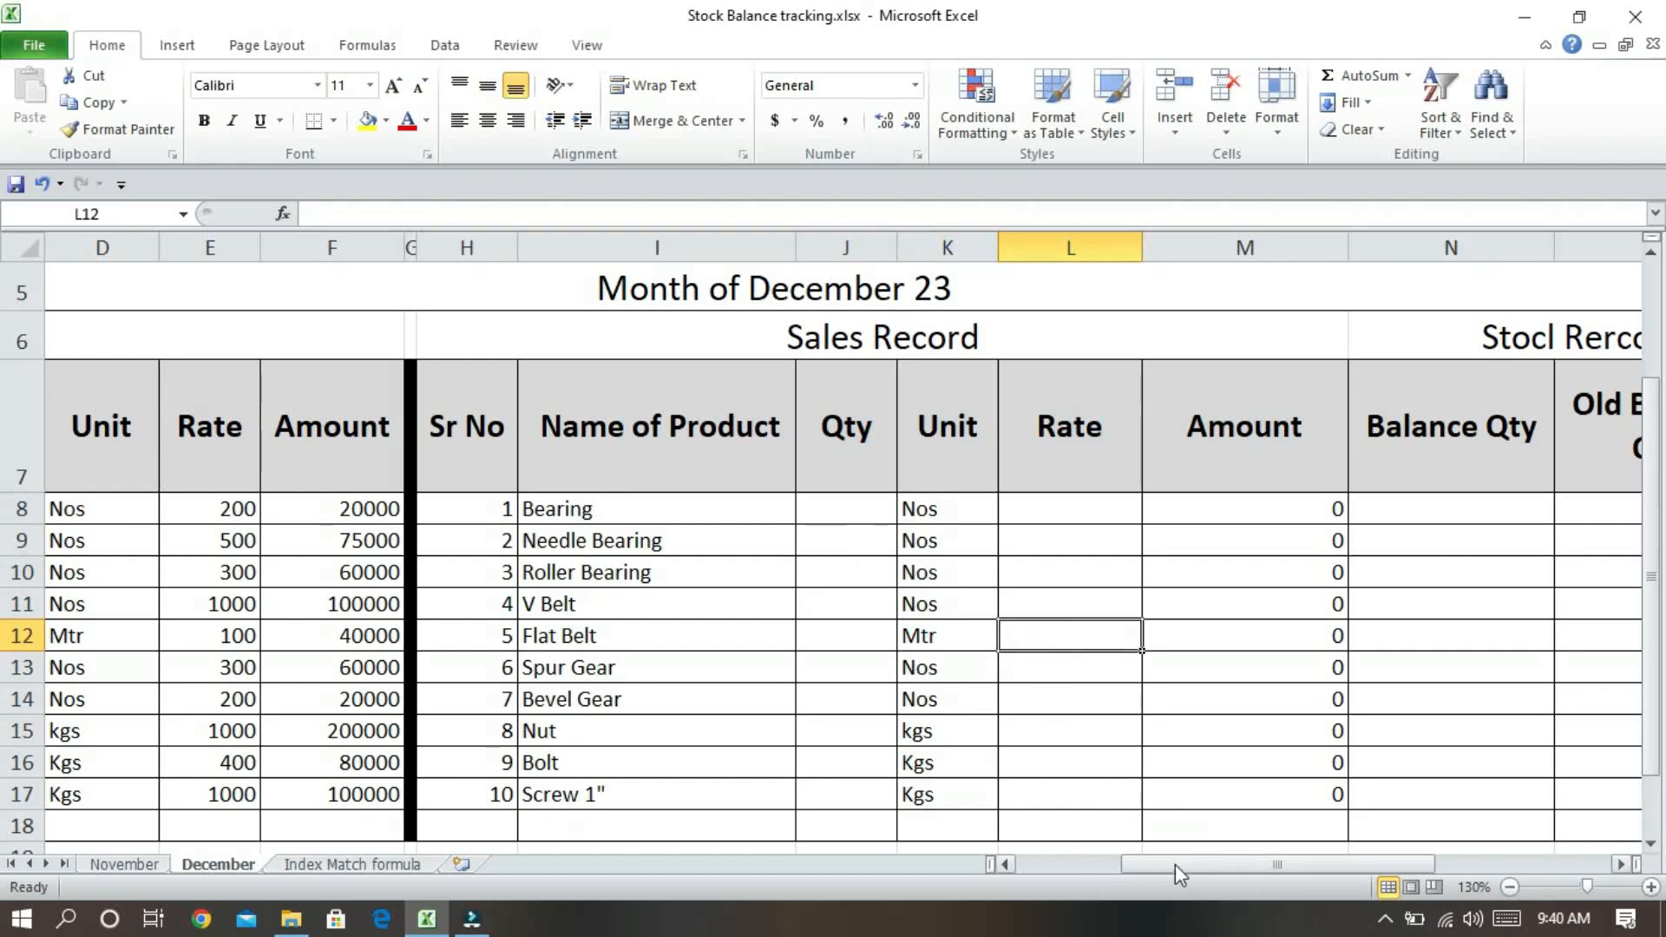
In the Sales Record section, enter quantities of 50 for Bearing, 70 for Needle Bearing and 100 for Roller Bearing.
drag(1163, 868, 1066, 866)
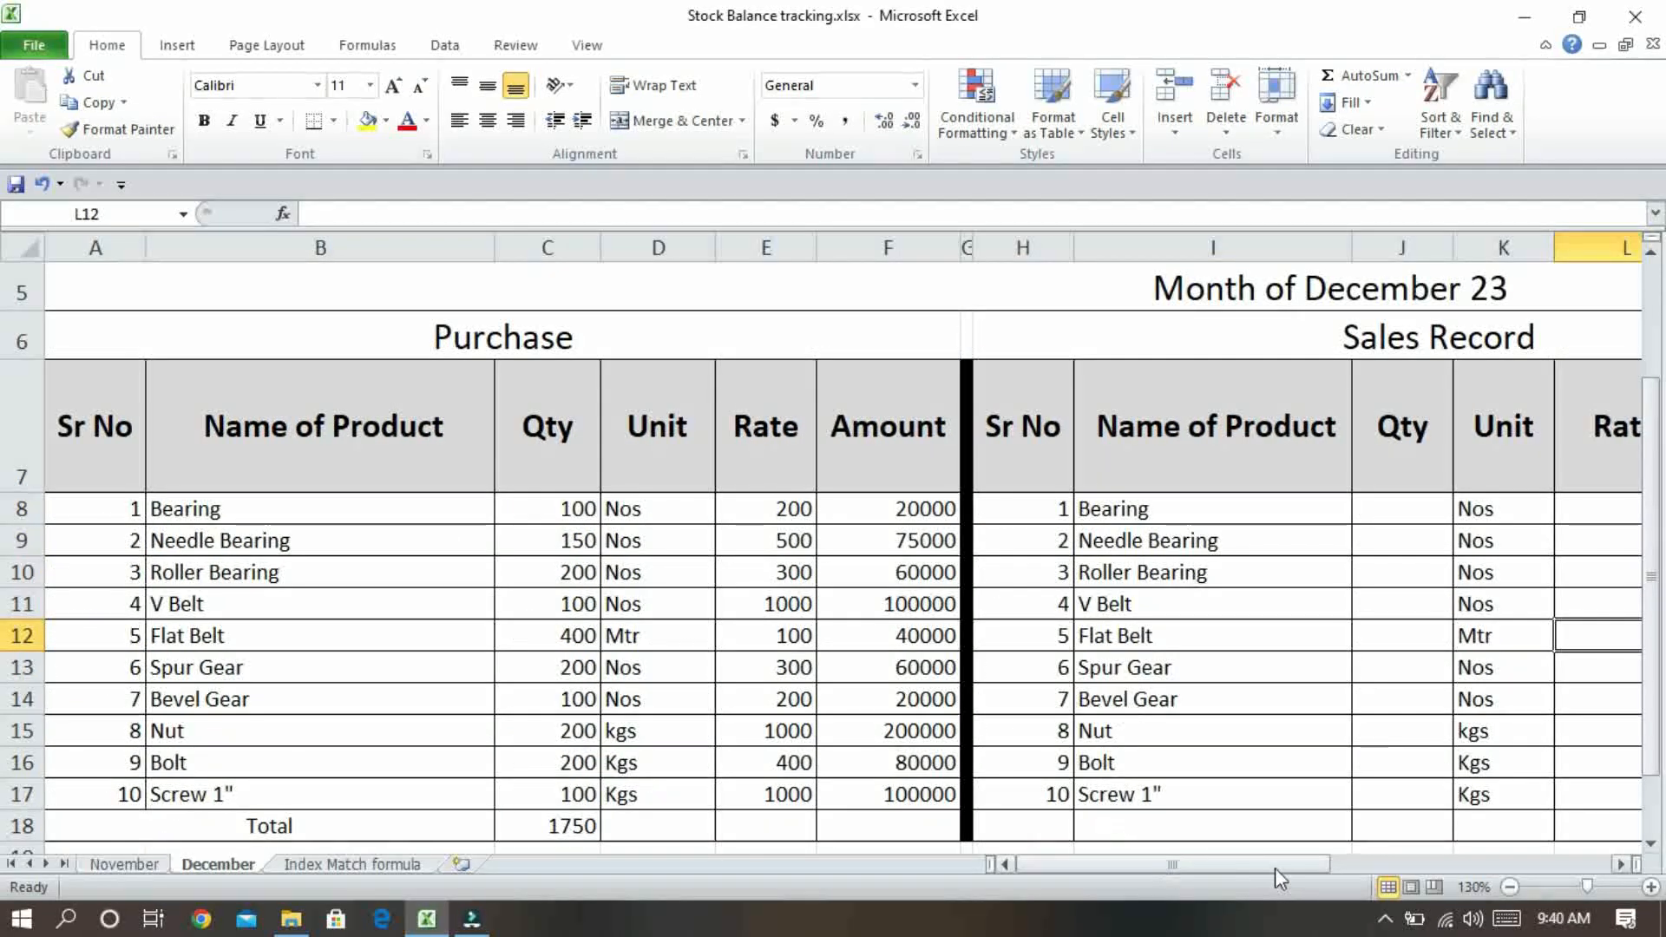
click(1215, 851)
scroll(1213, 866, down, 1)
drag(1152, 859, 1204, 874)
click(1290, 417)
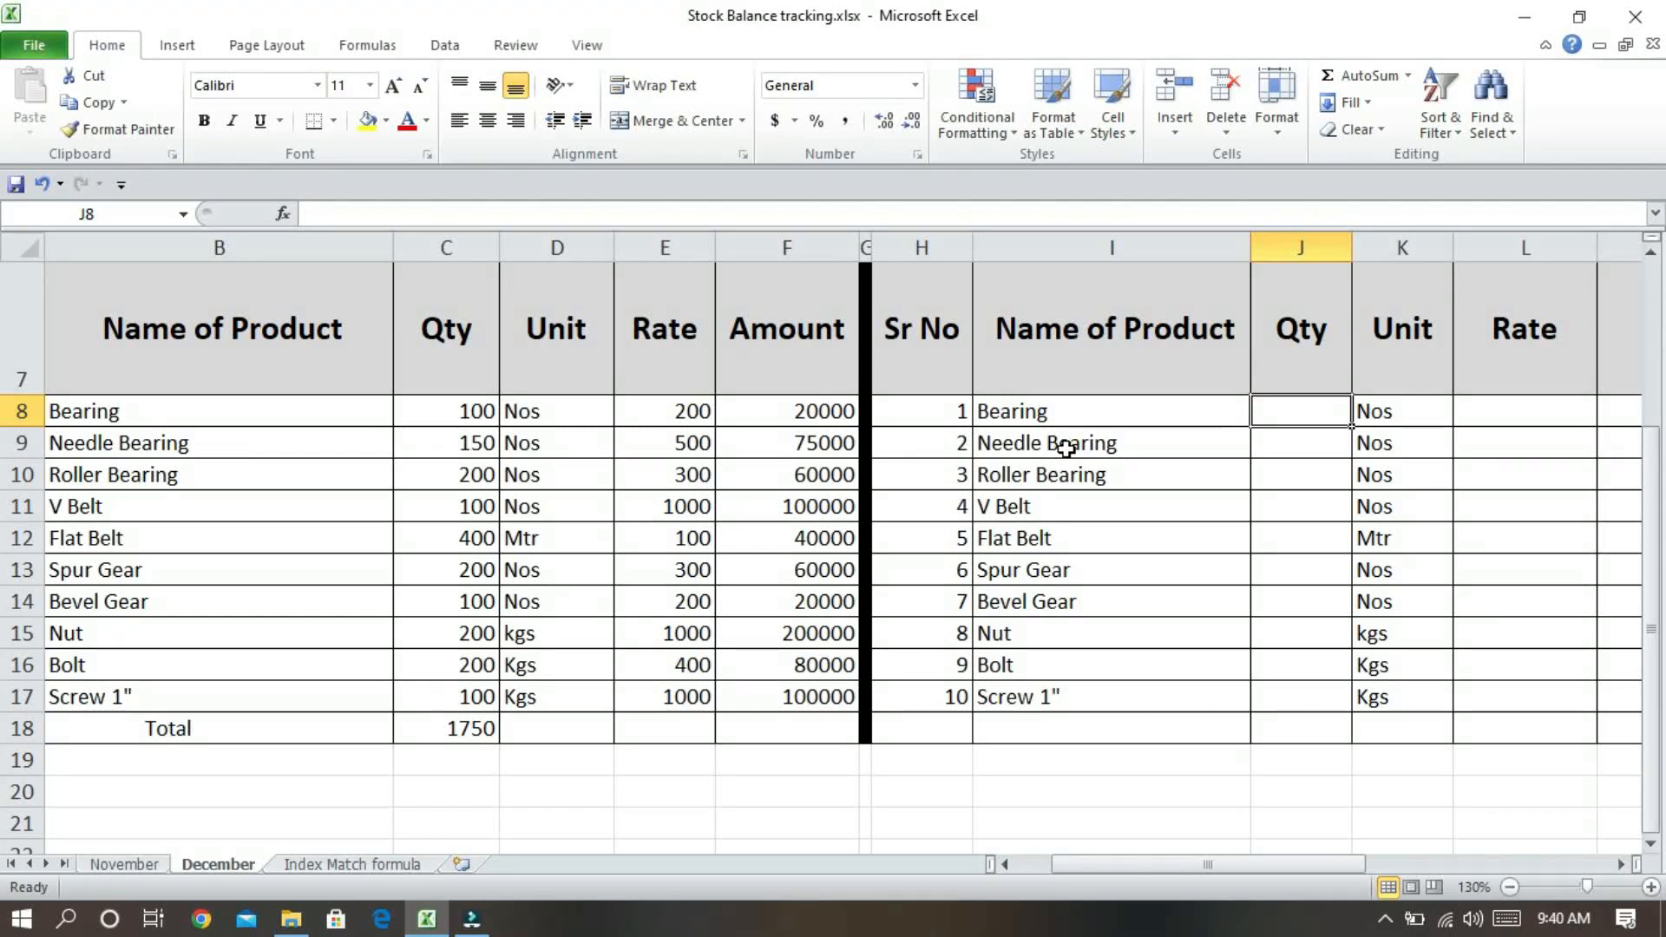
text(50)
key(Return)
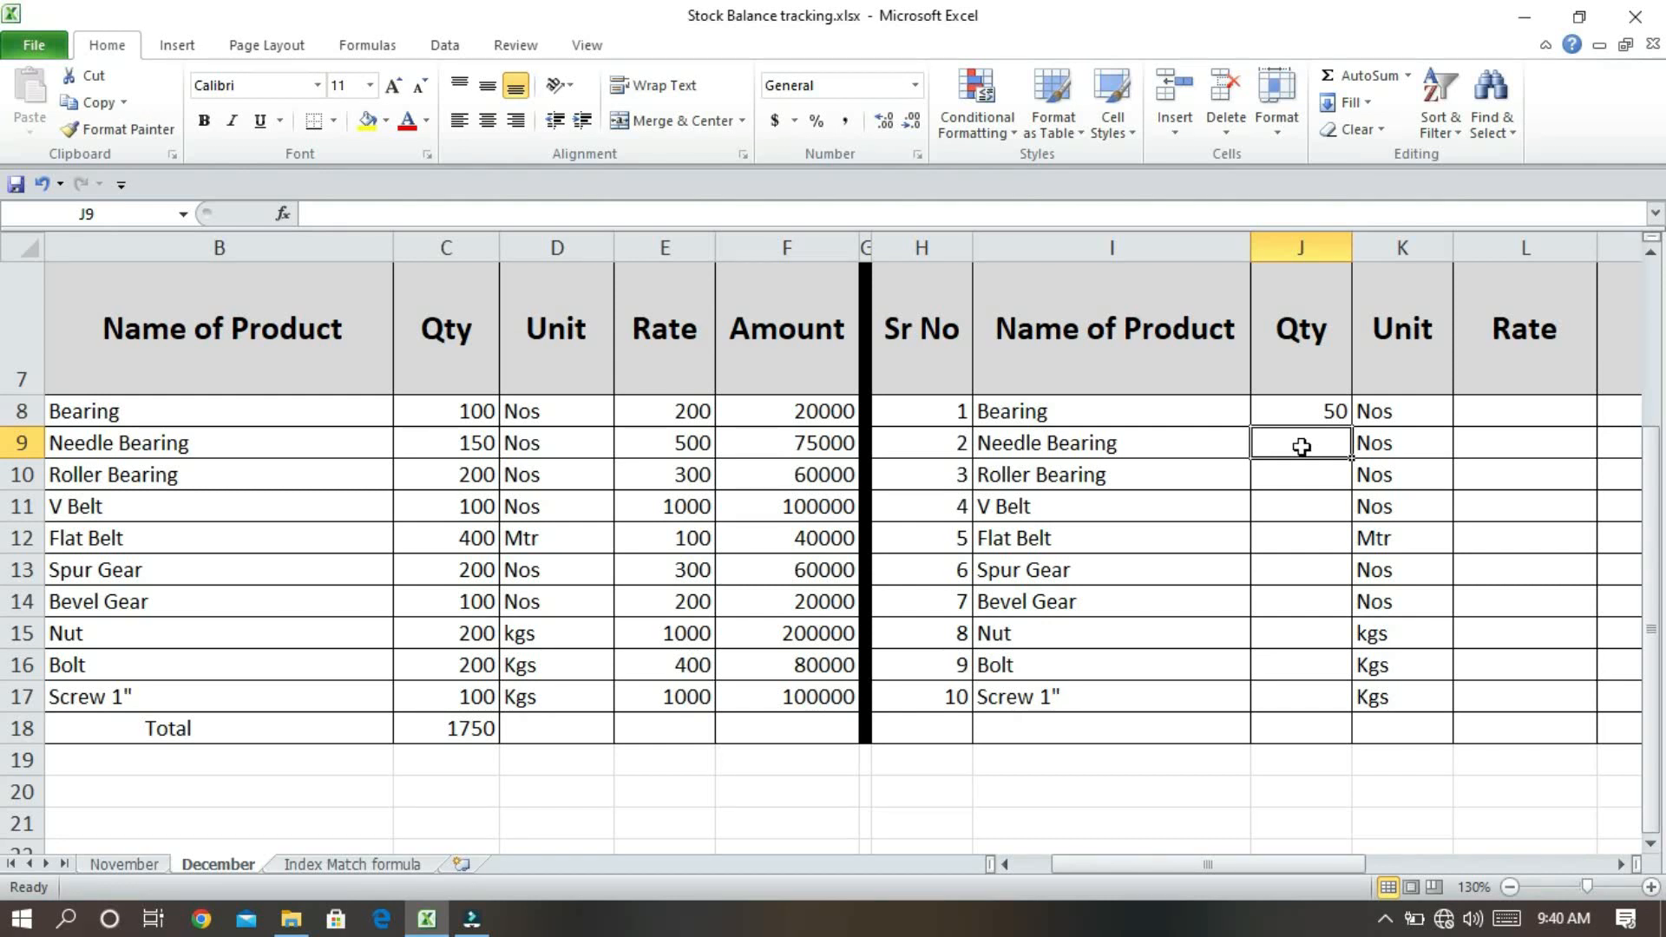
text(7)
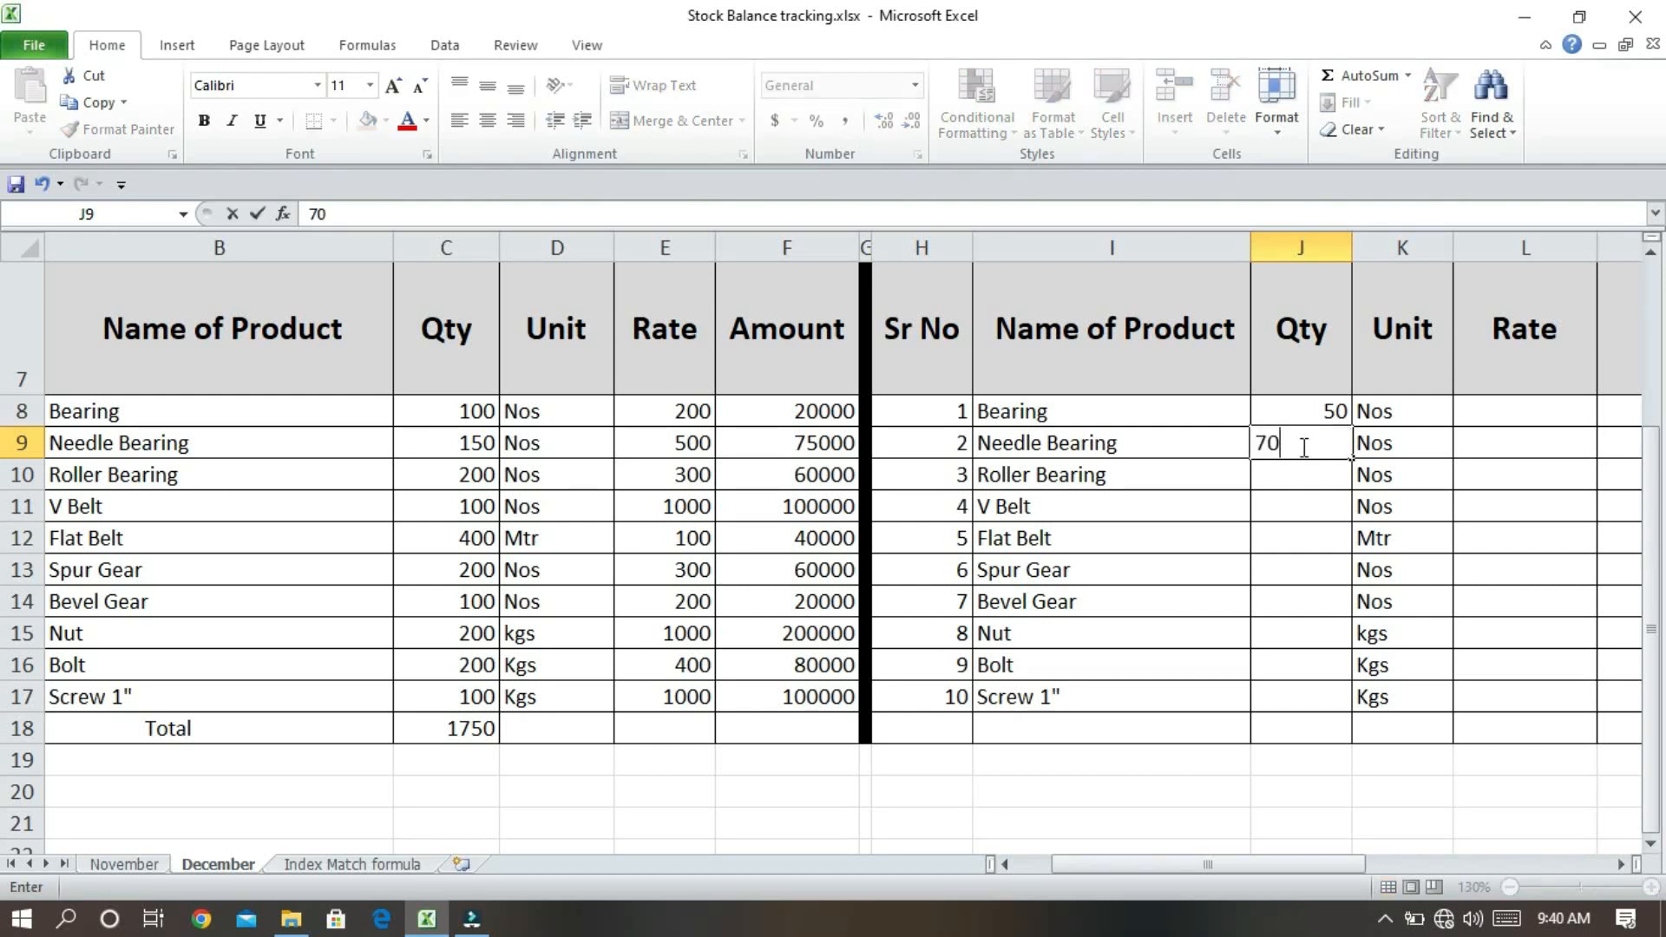
text(0)
key(Return)
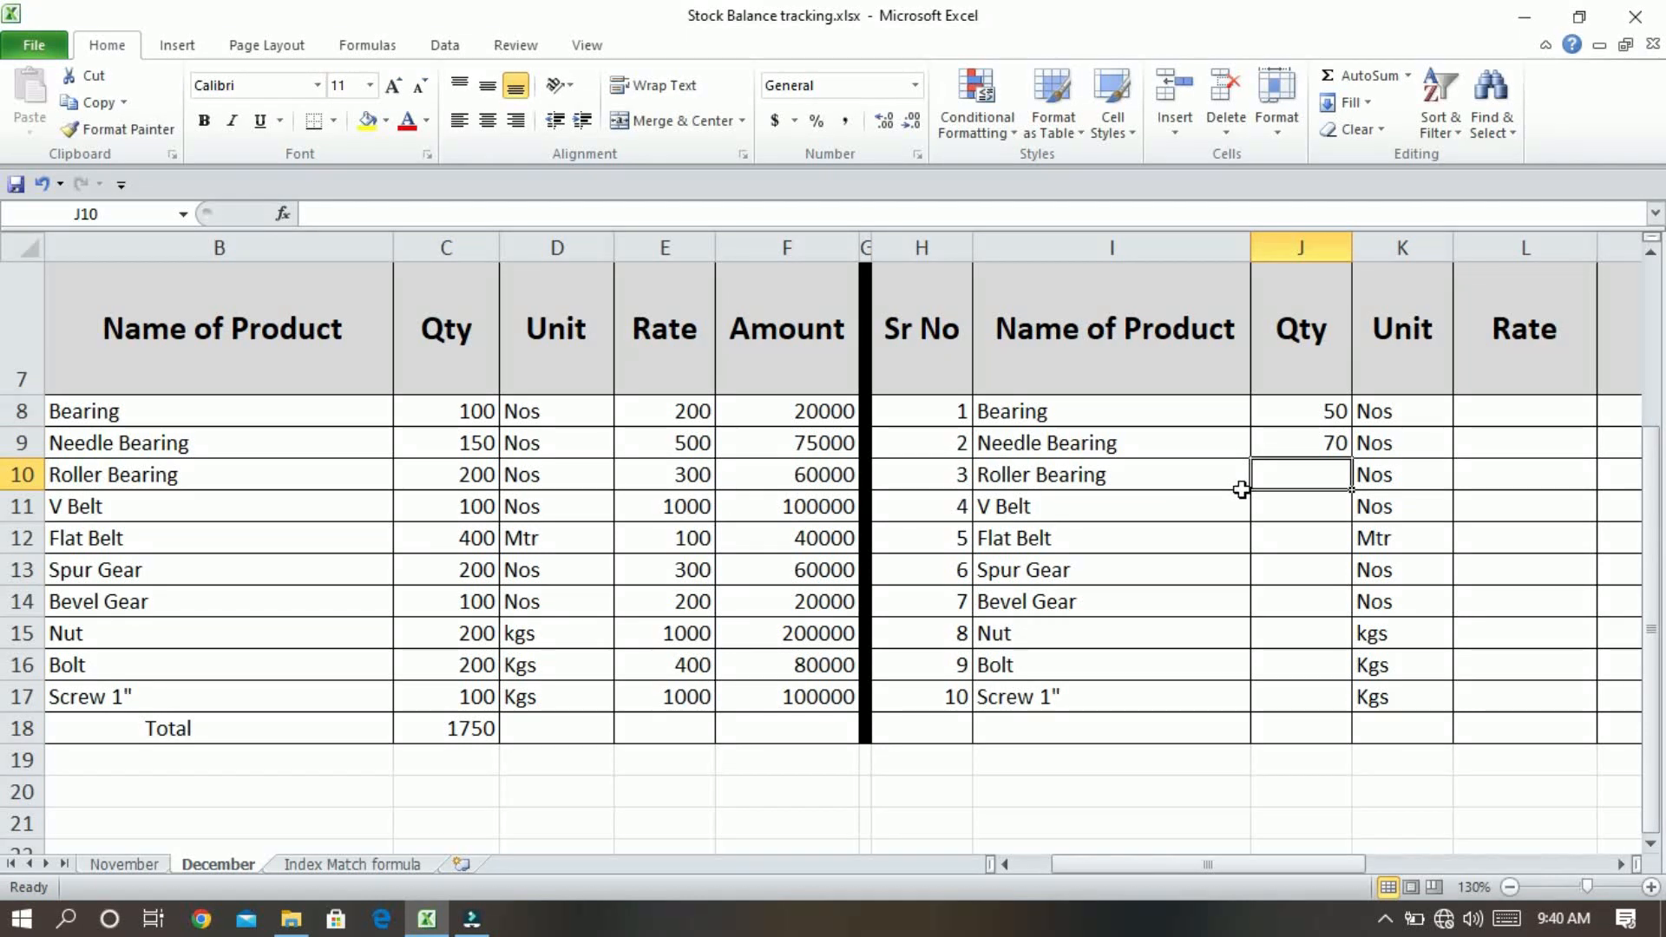
text(100)
key(Return)
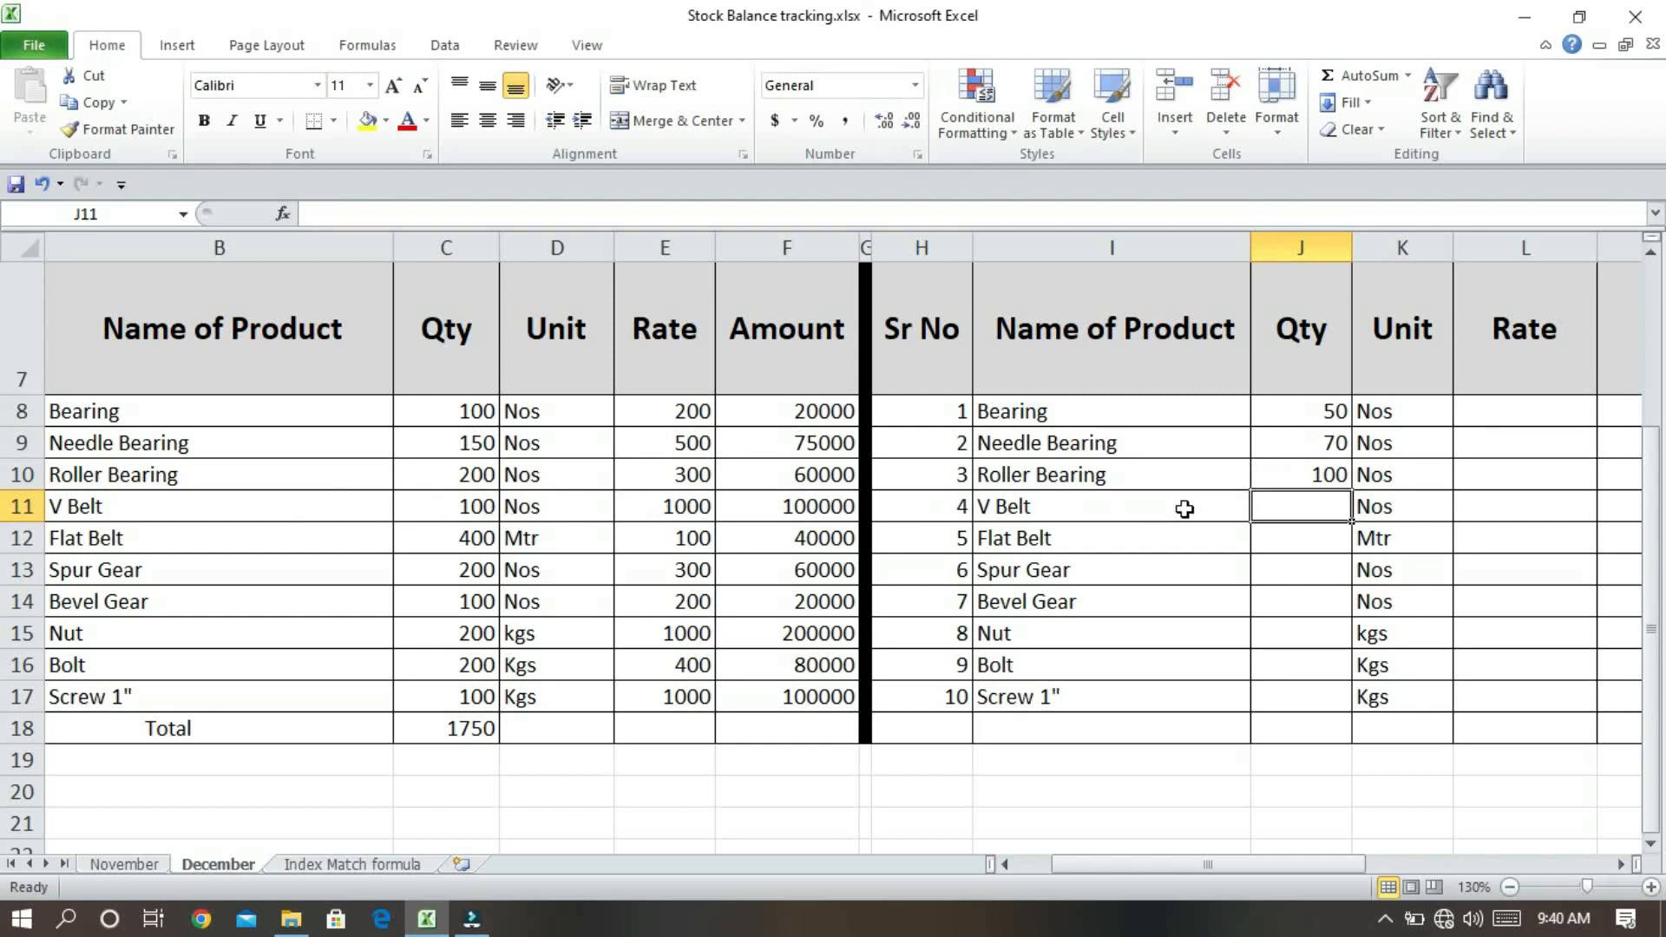
Enter sales quantities of 60 for V Belt, 250 for Flat Belt and 190 for Spur Gear.
text(600)
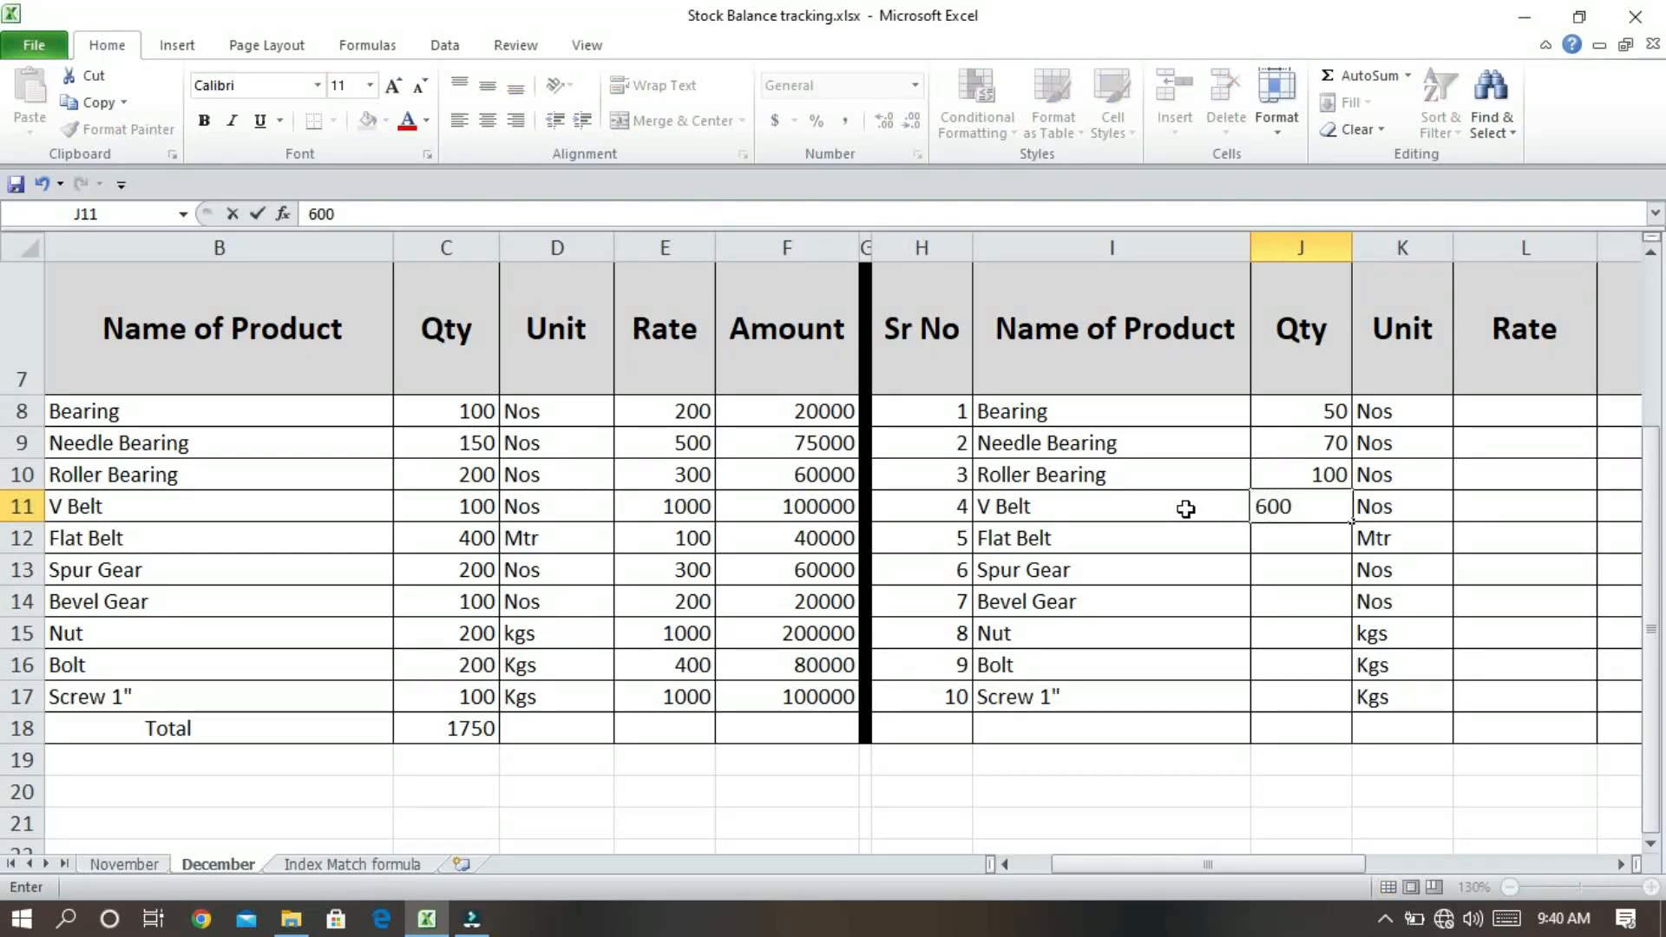
key(BackSpace)
key(Return)
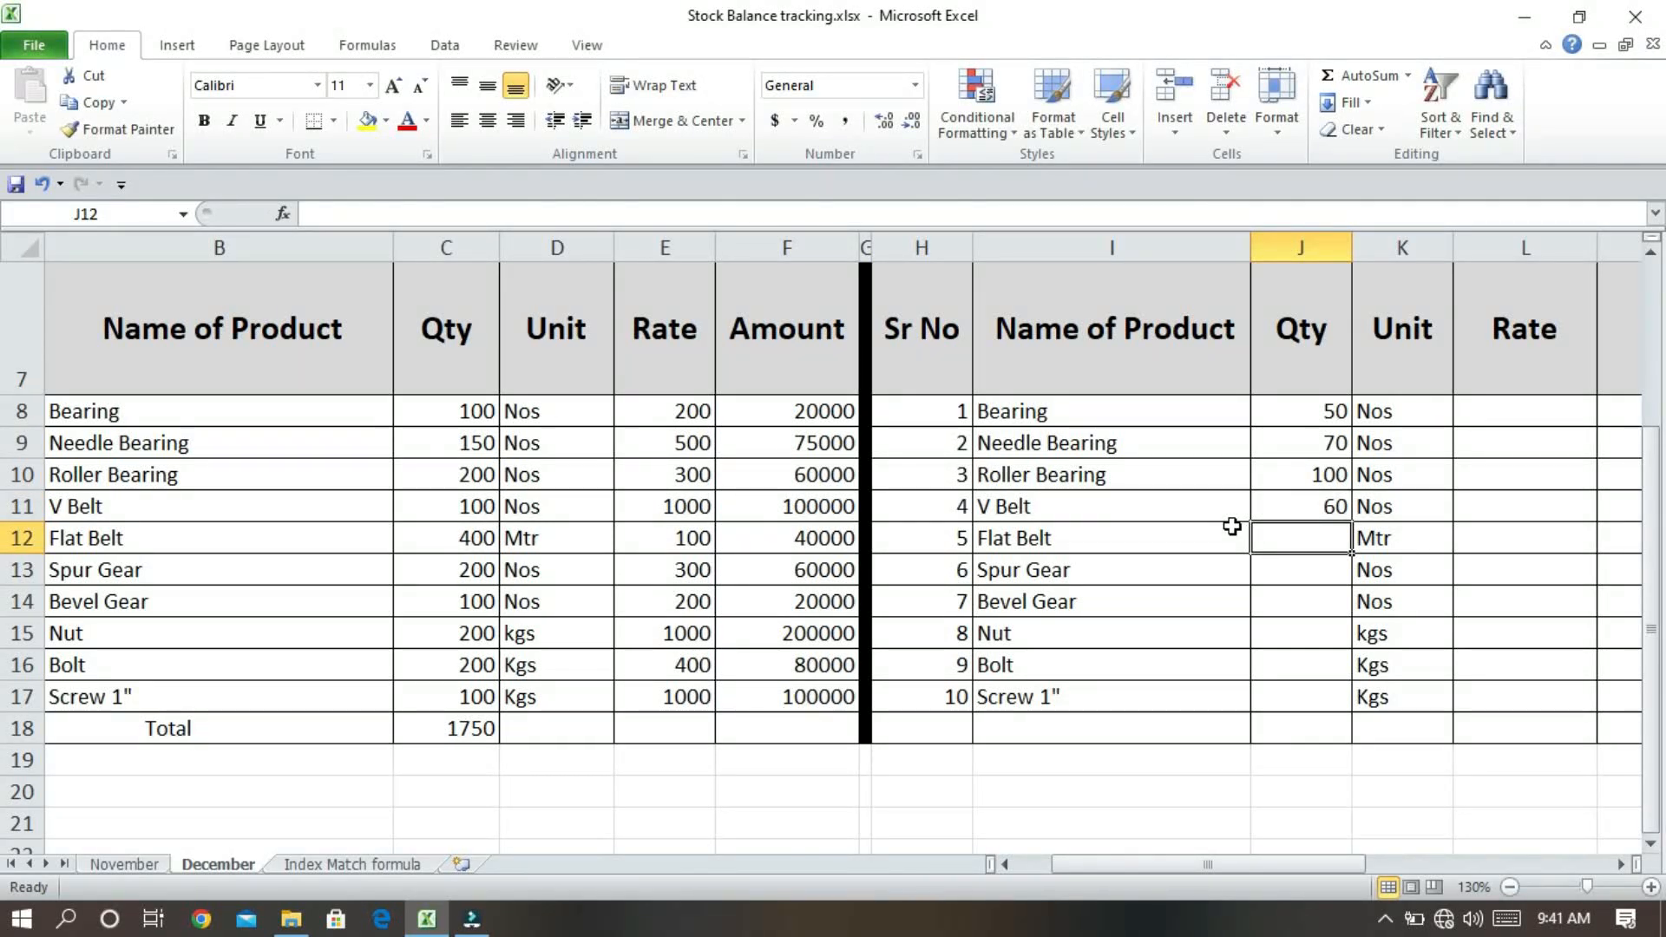
text(250)
key(Return)
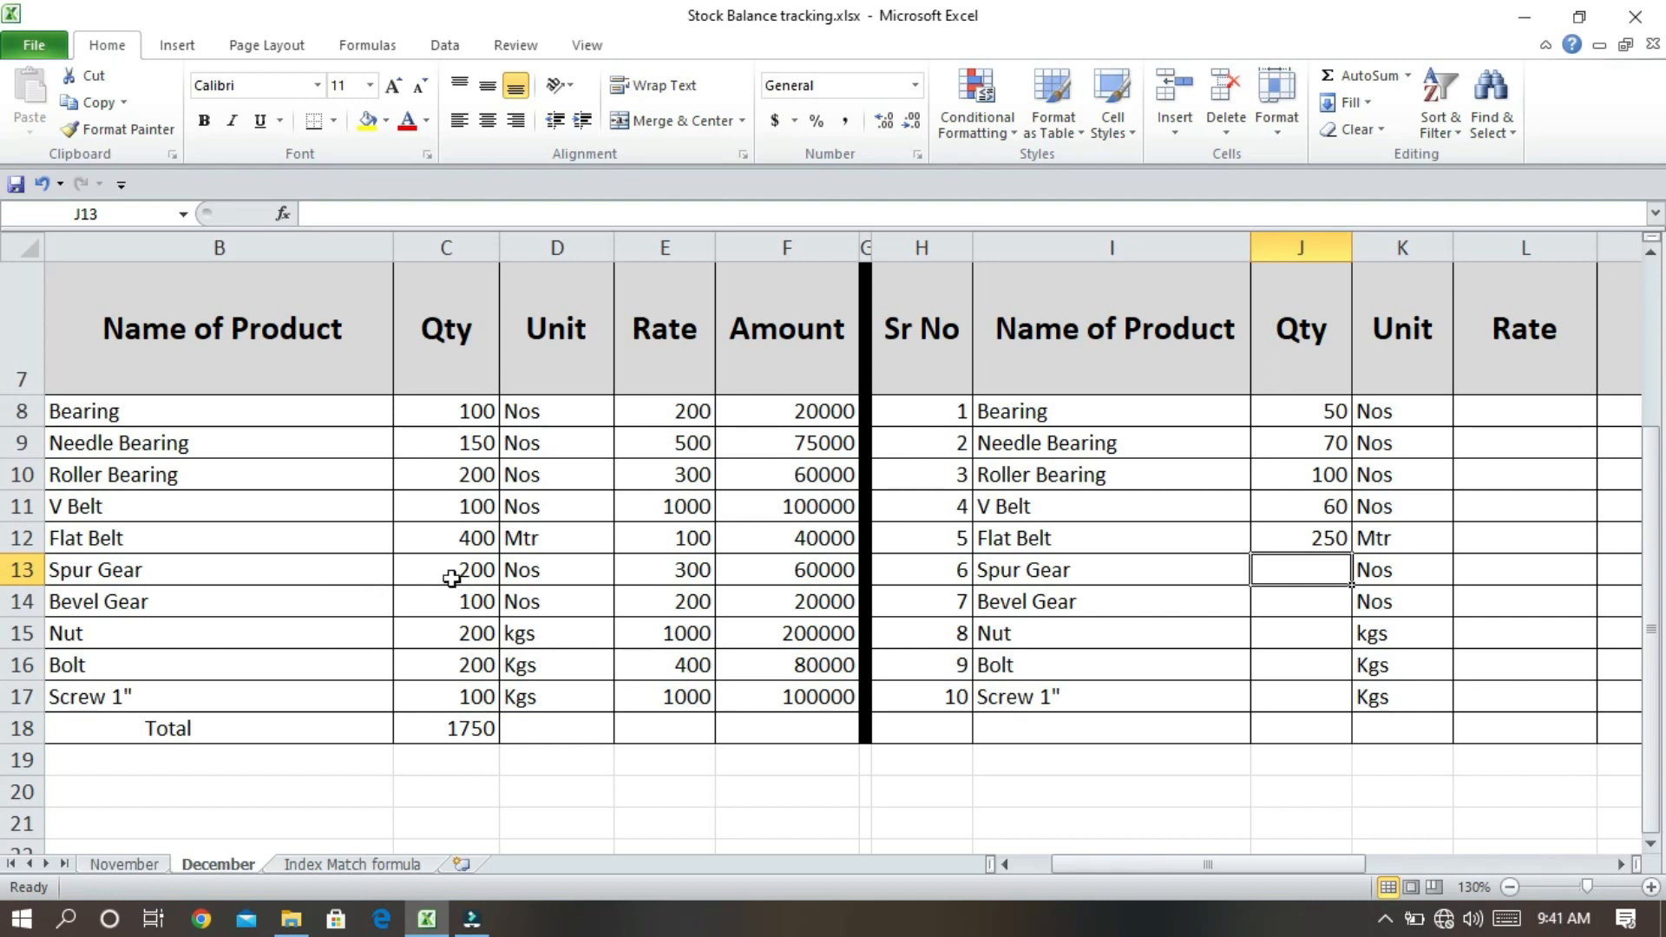
text(190)
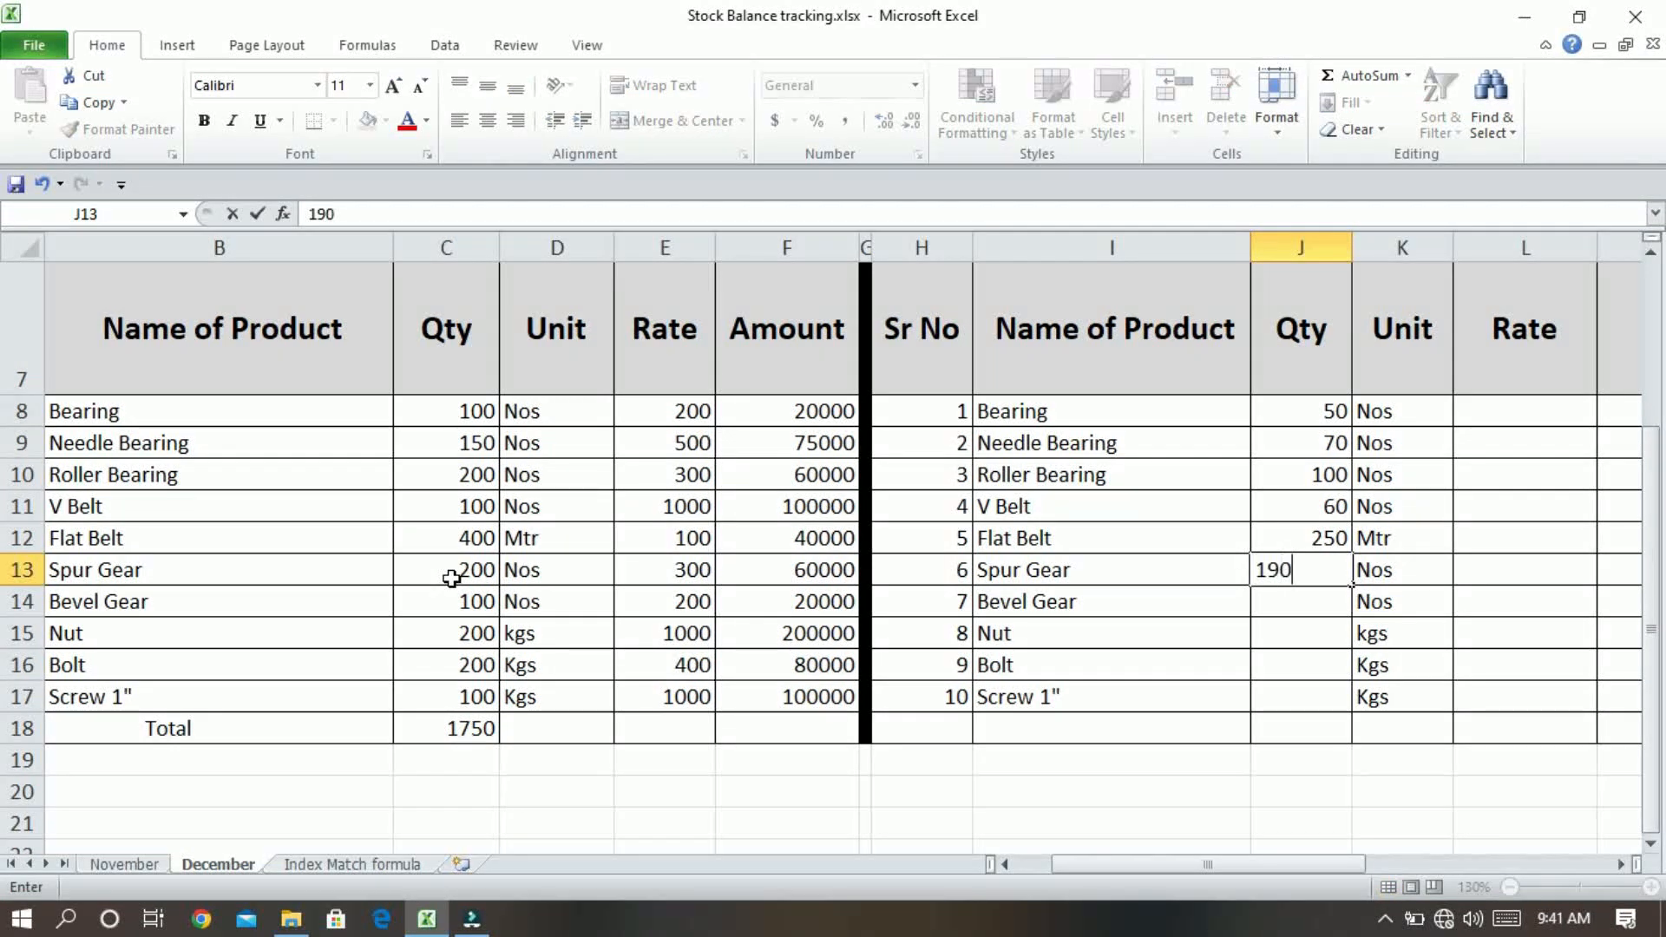
key(Return)
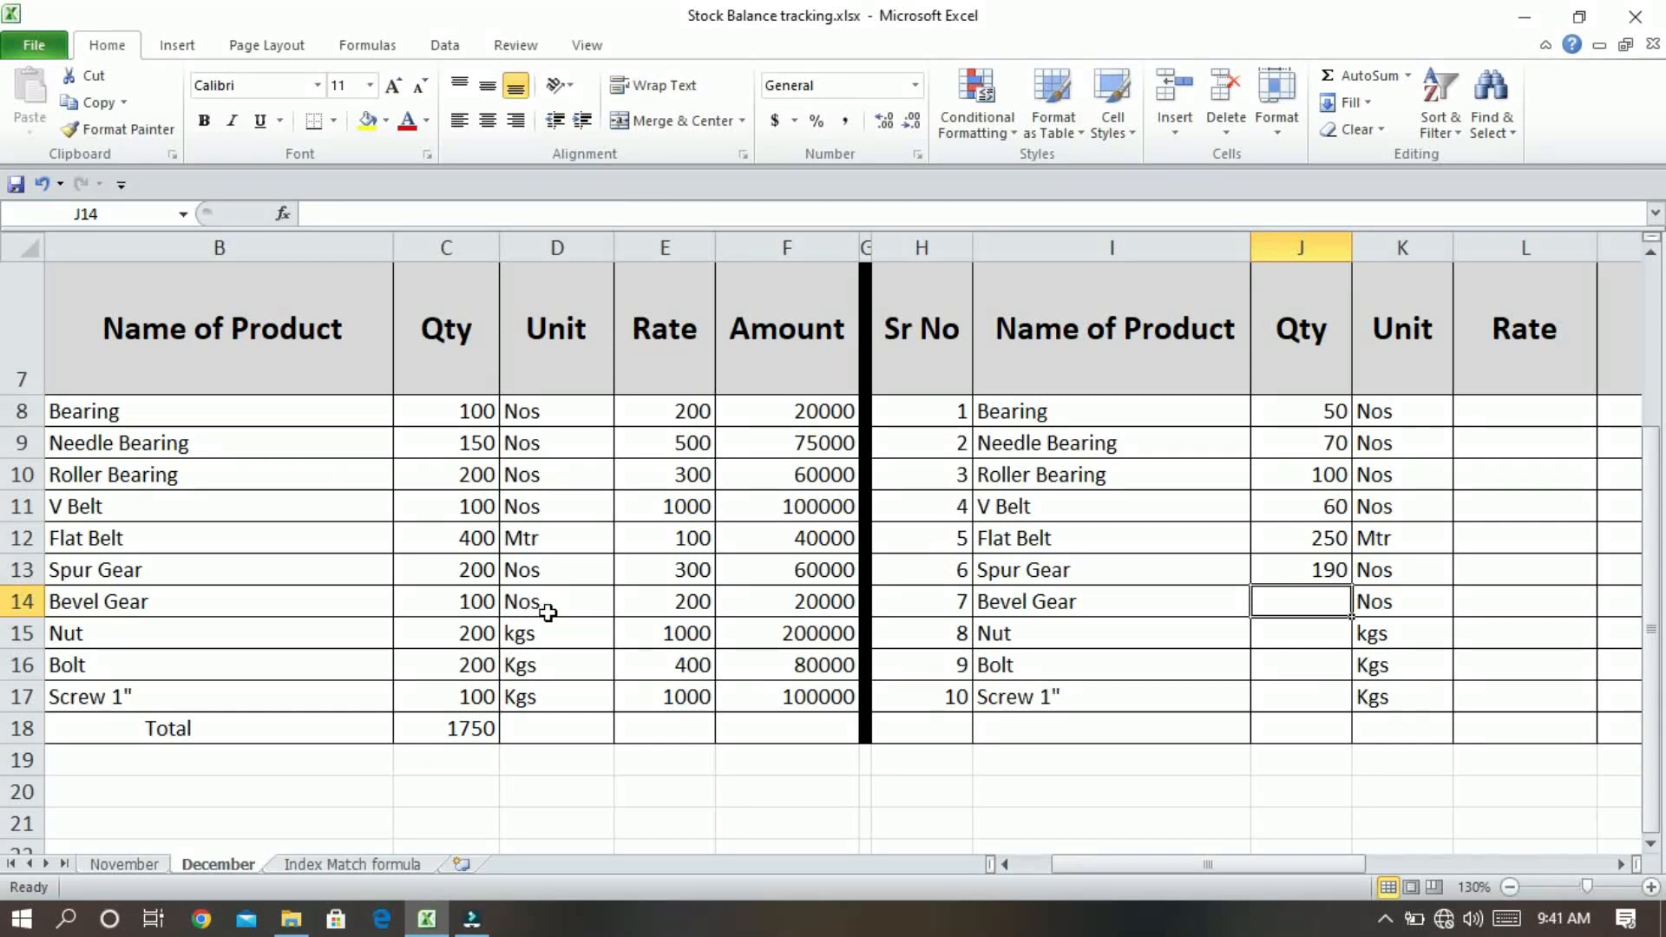
Enter sales quantities of 95 for Bevel Gear, 150 for Nut, 190 for Bolt and 95 for Screw 1".
text(95)
key(Return)
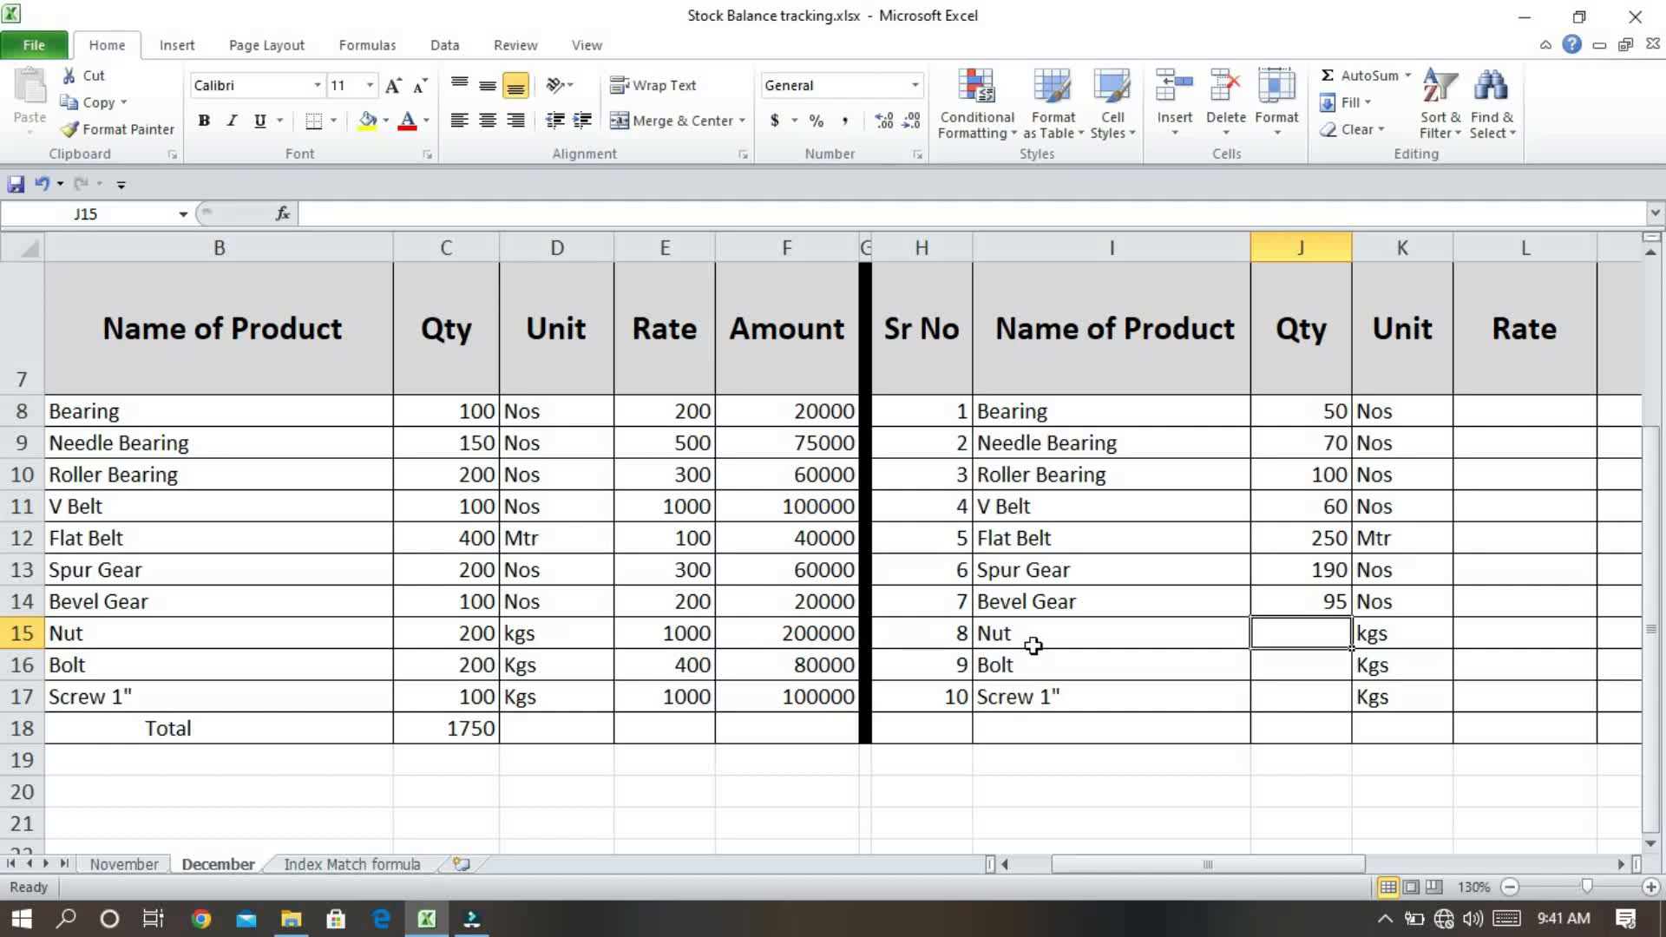
text(150)
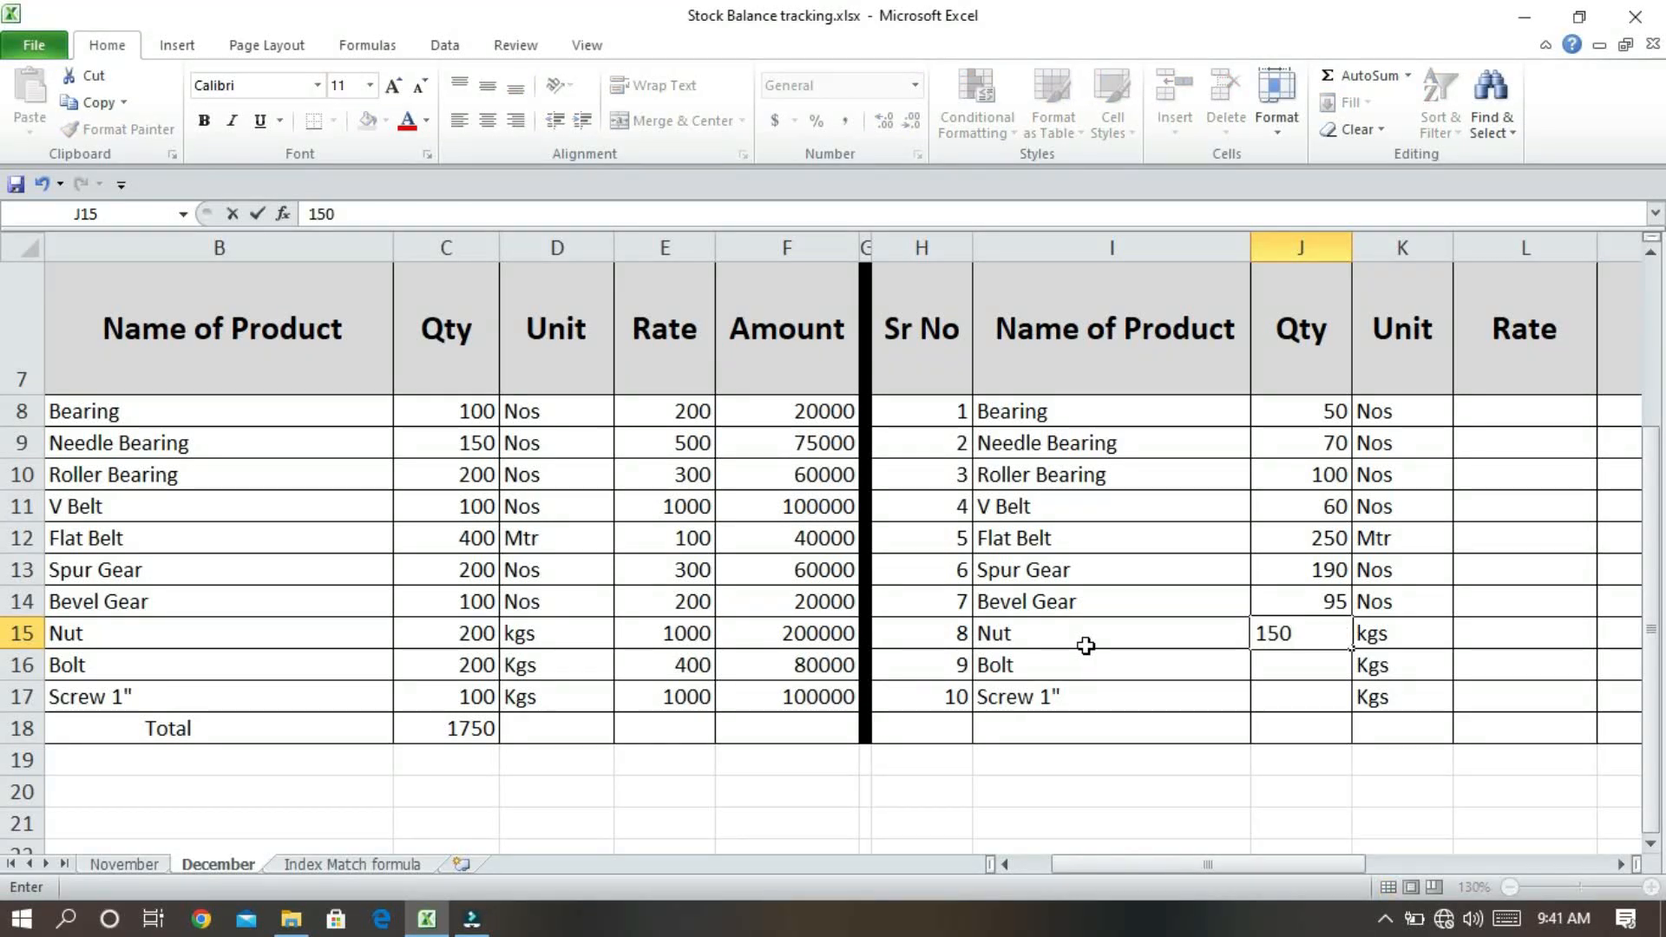
key(Return)
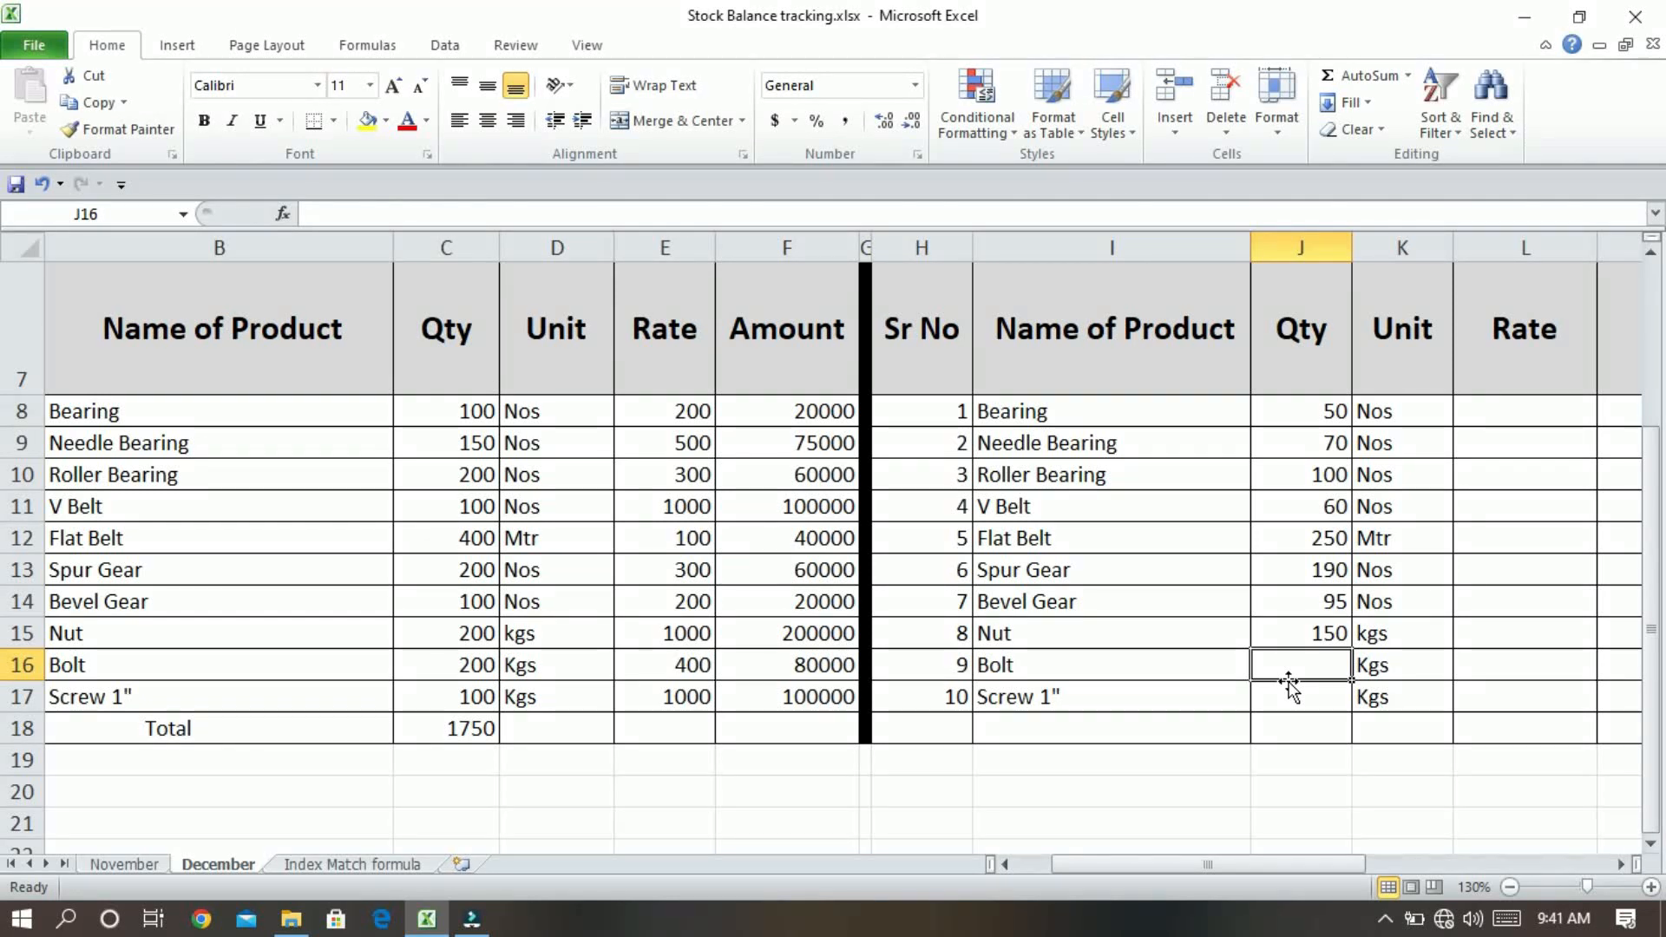
text(190)
key(Return)
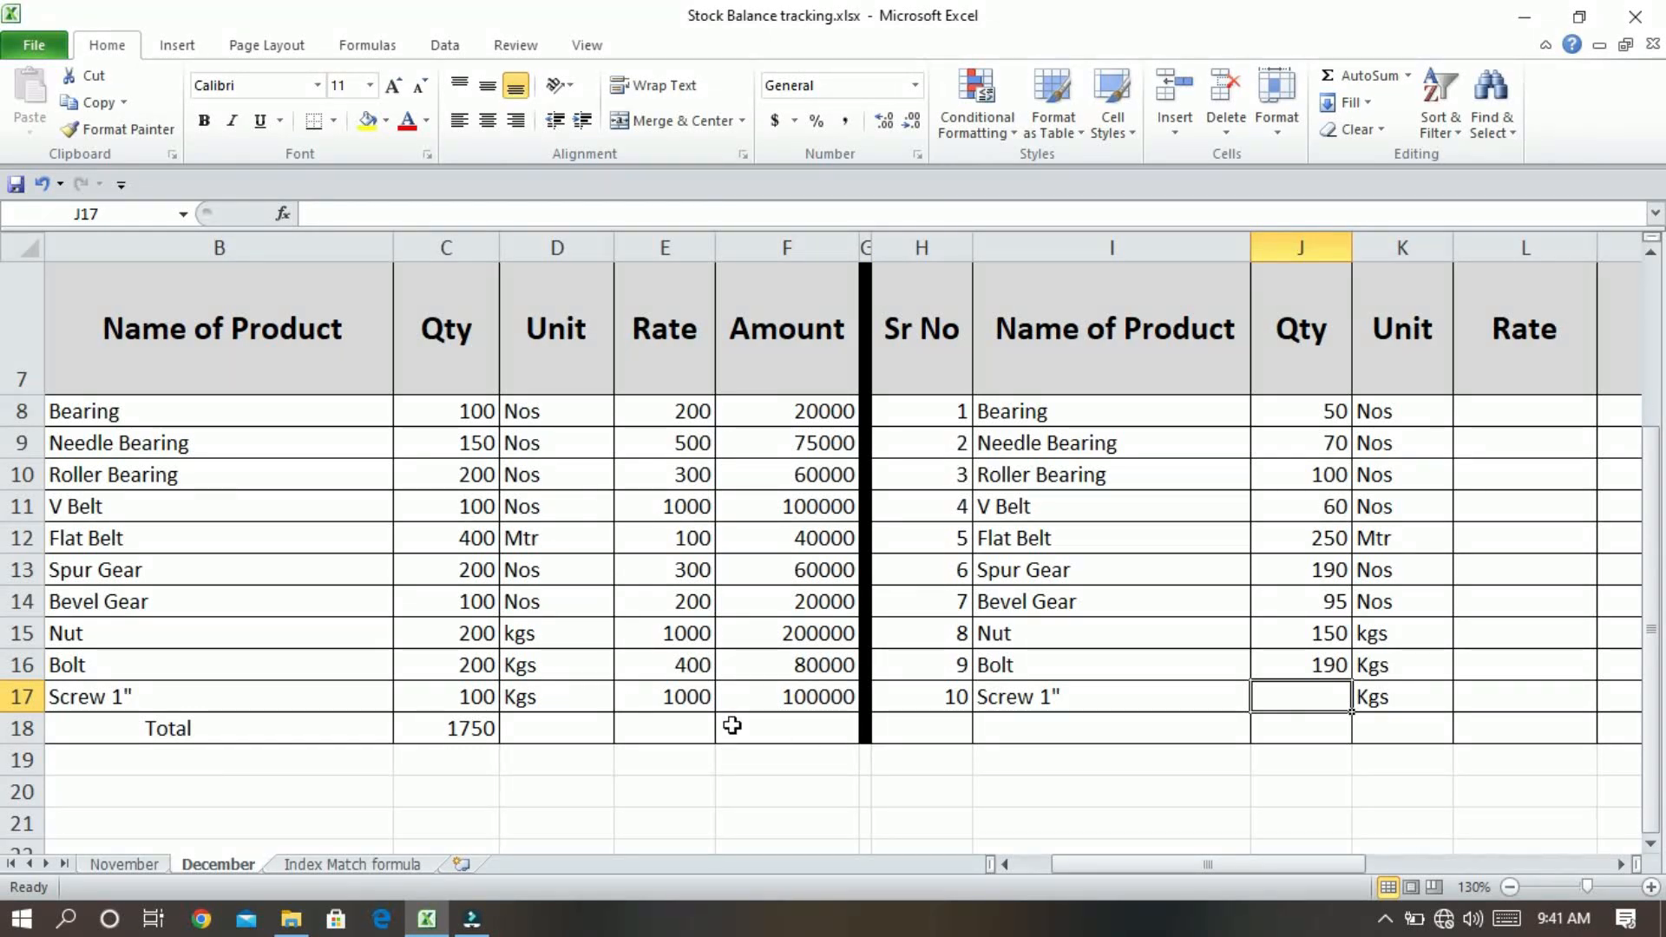
text(95)
key(Return)
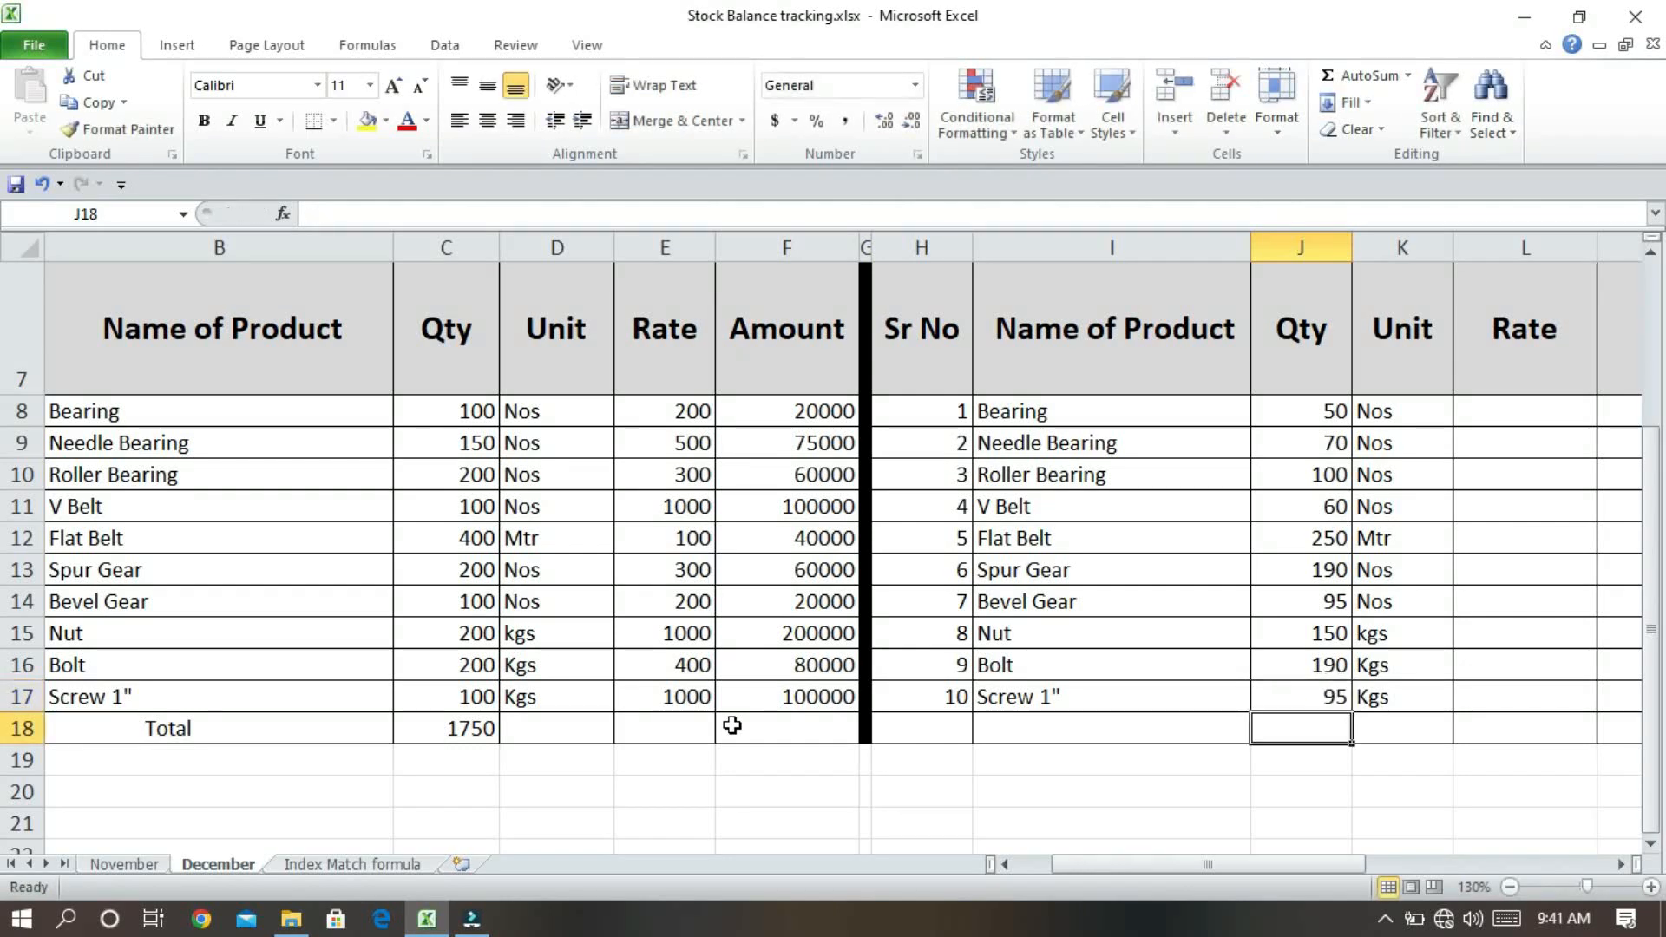
Check the purchase rates, and enter sales rates of 300 for Bearing and 700 for Needle Bearing.
click(1518, 411)
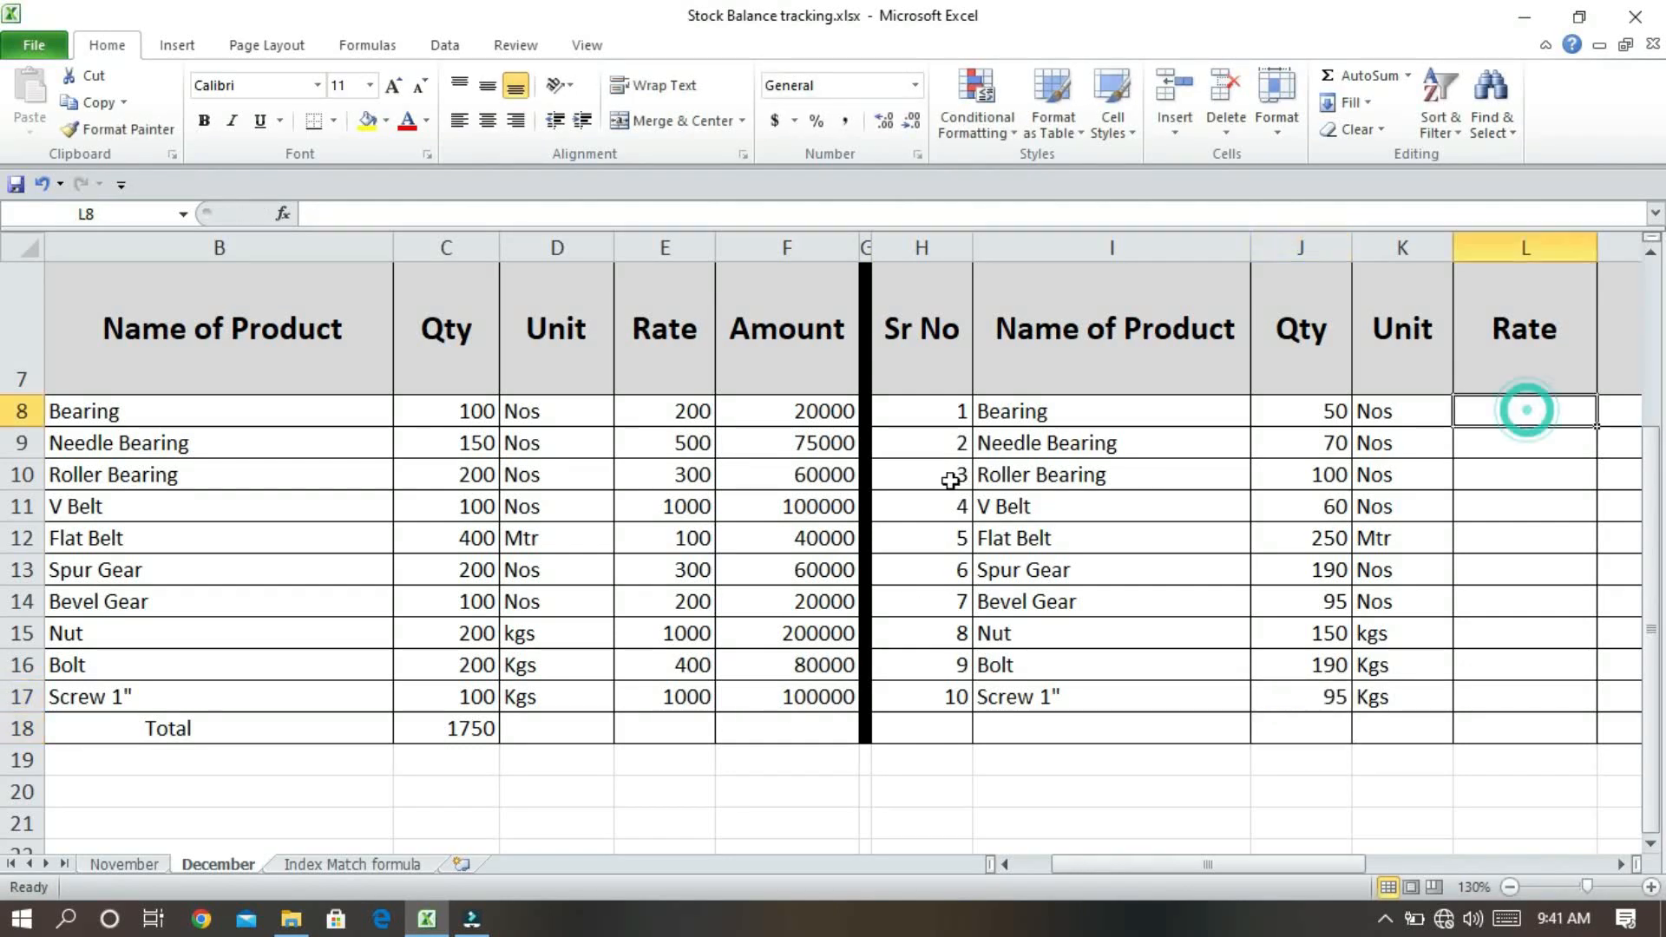
drag(642, 413, 689, 699)
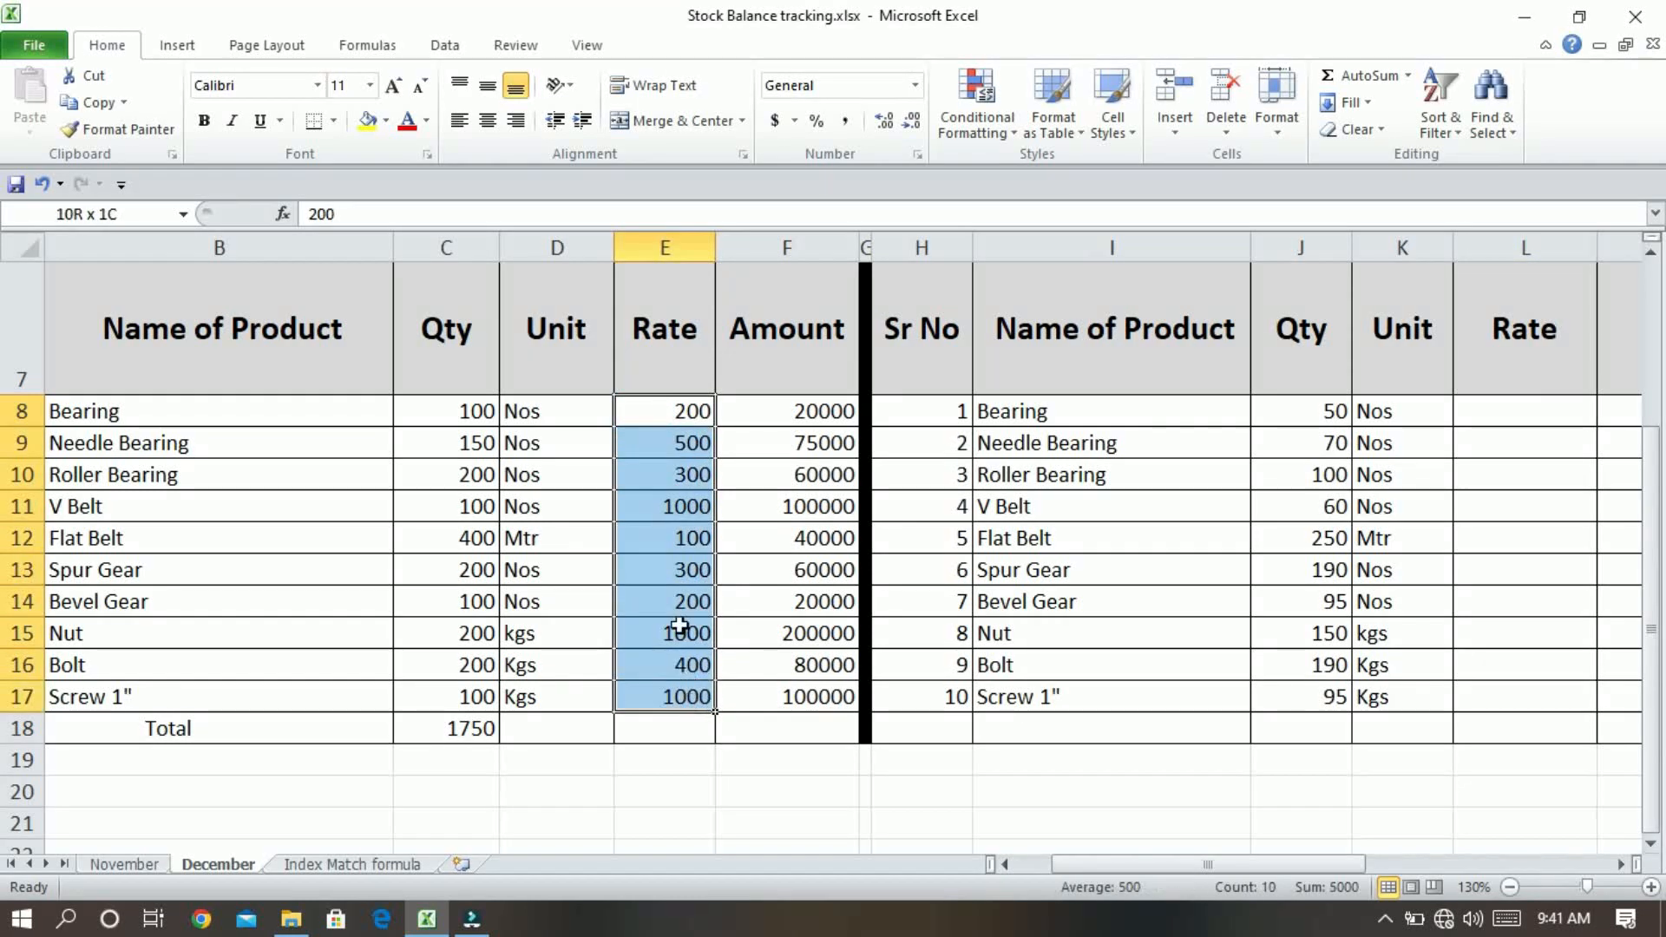
click(661, 441)
click(673, 476)
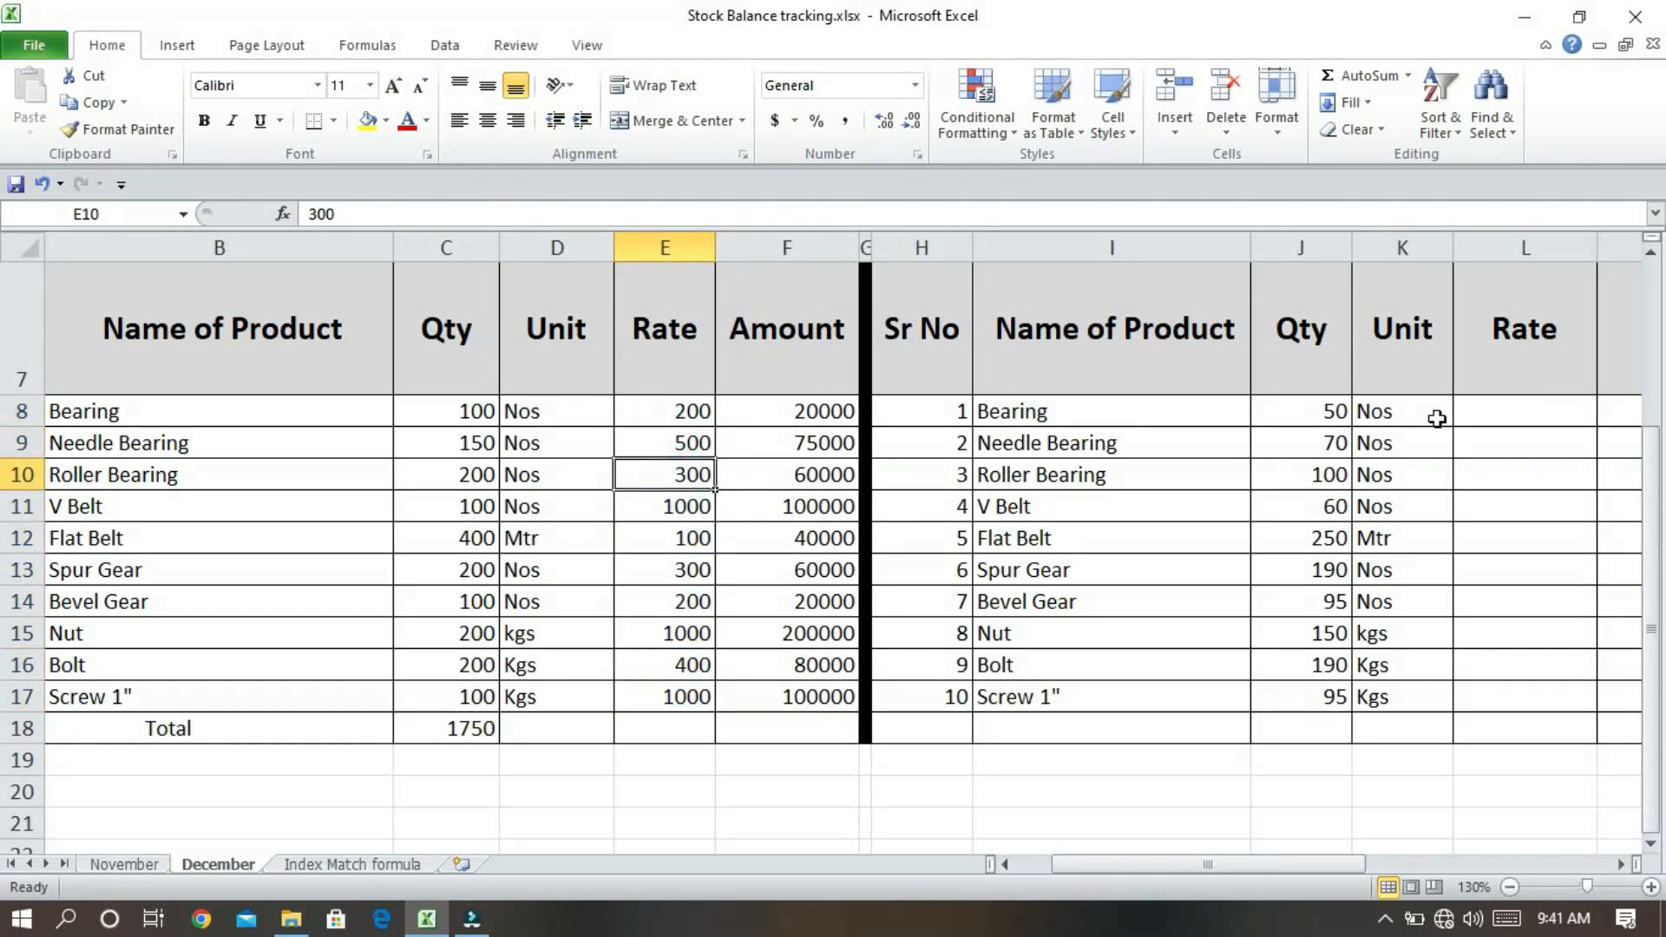
click(1501, 419)
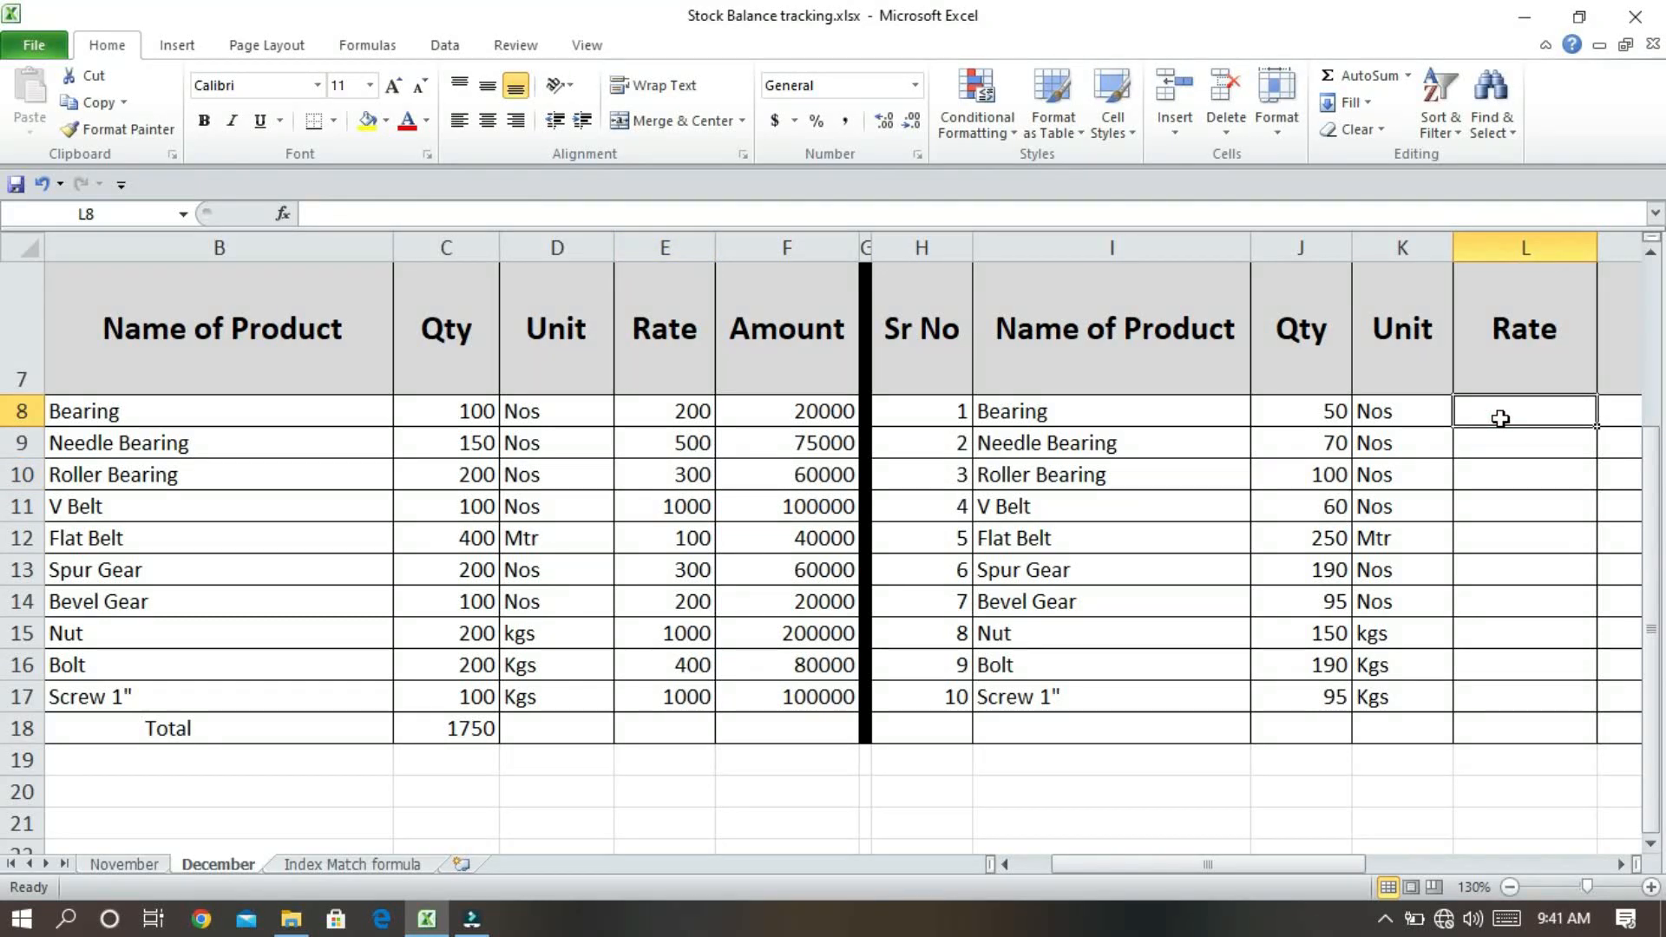
text(399)
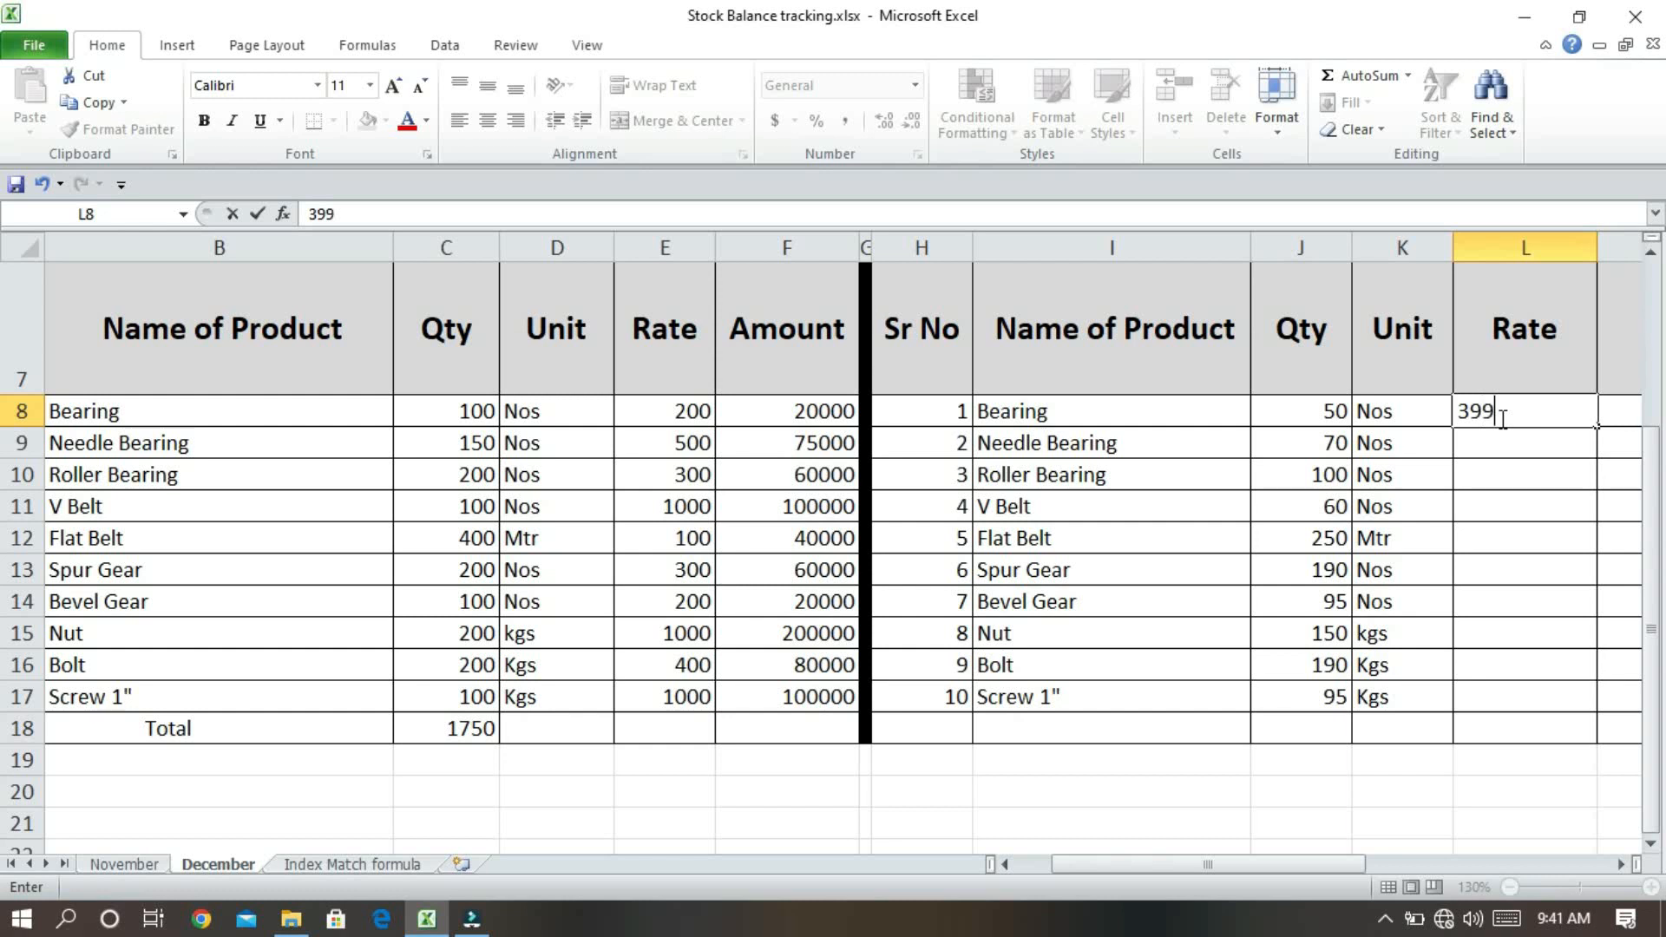
key(BackSpace)
text(00)
key(Return)
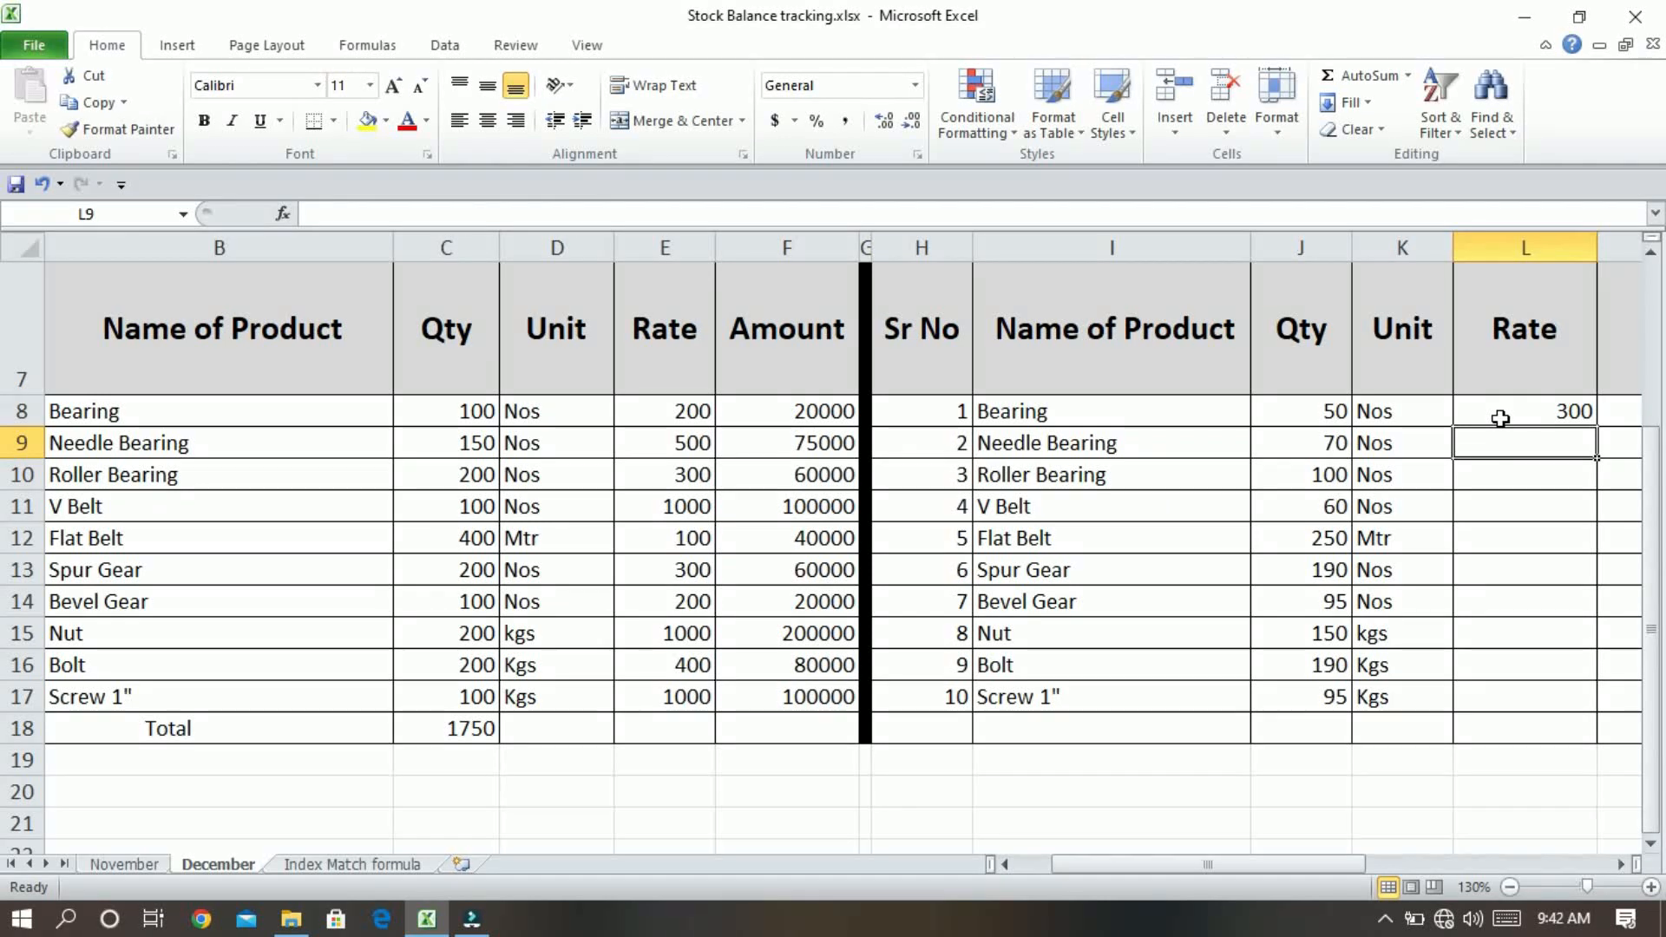
text(700)
key(Return)
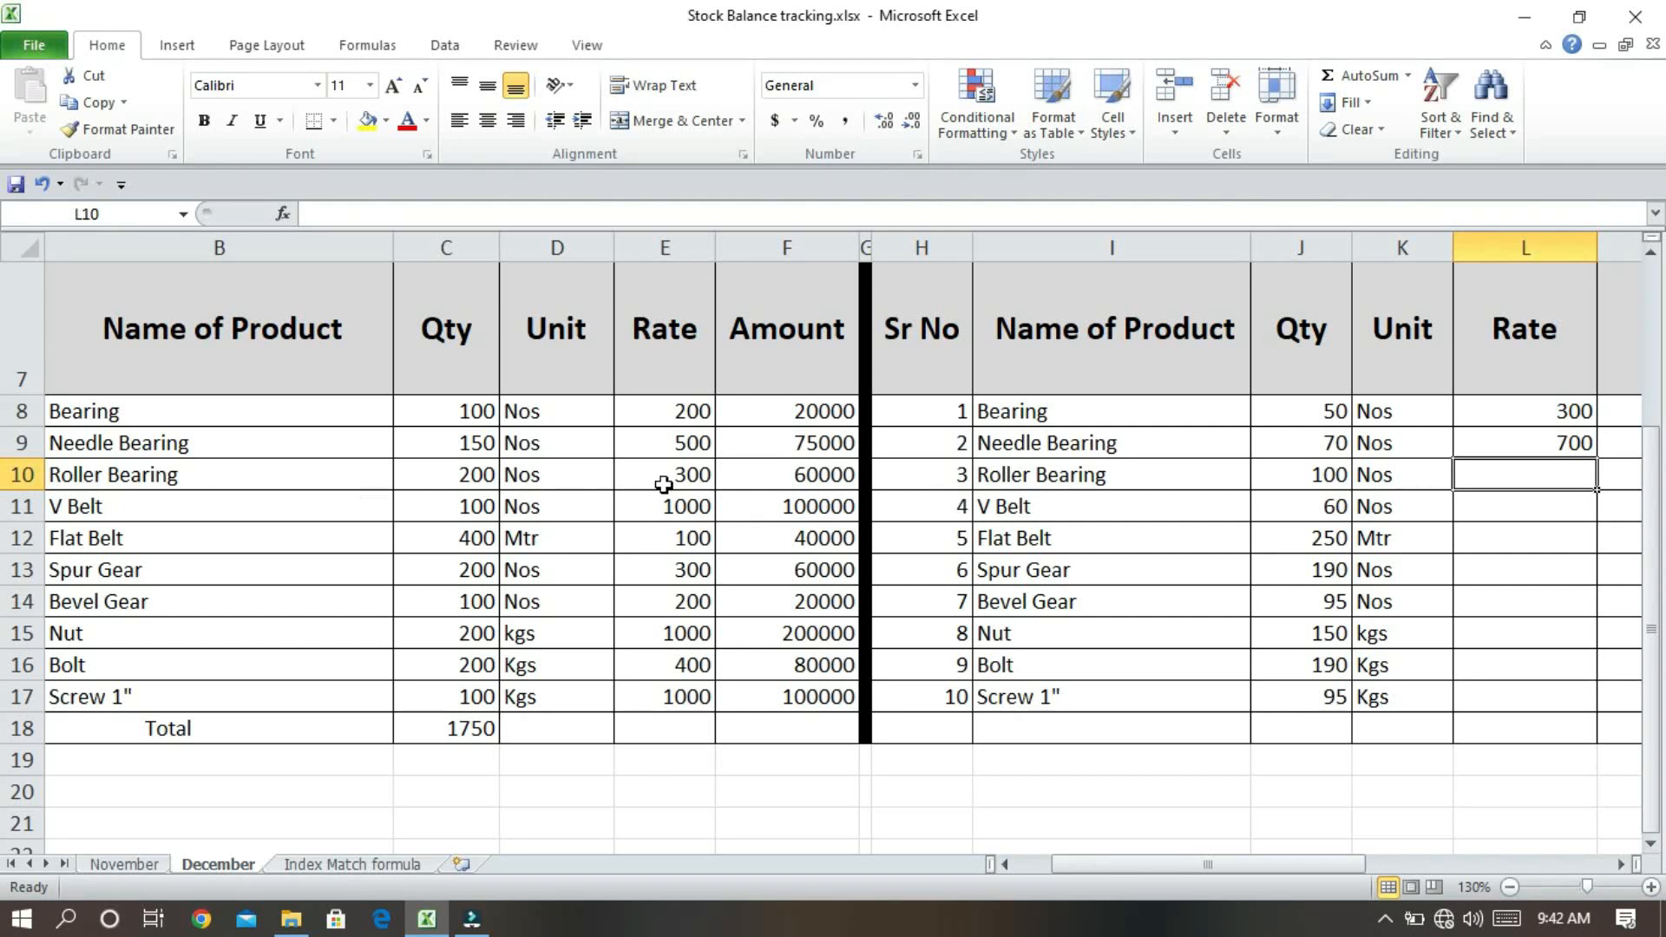
Enter sales rates of 500 for Roller Bearing, 1500 for V Belt, 200 for Flat Belt and 500 for Spur Gear.
text(500)
key(Return)
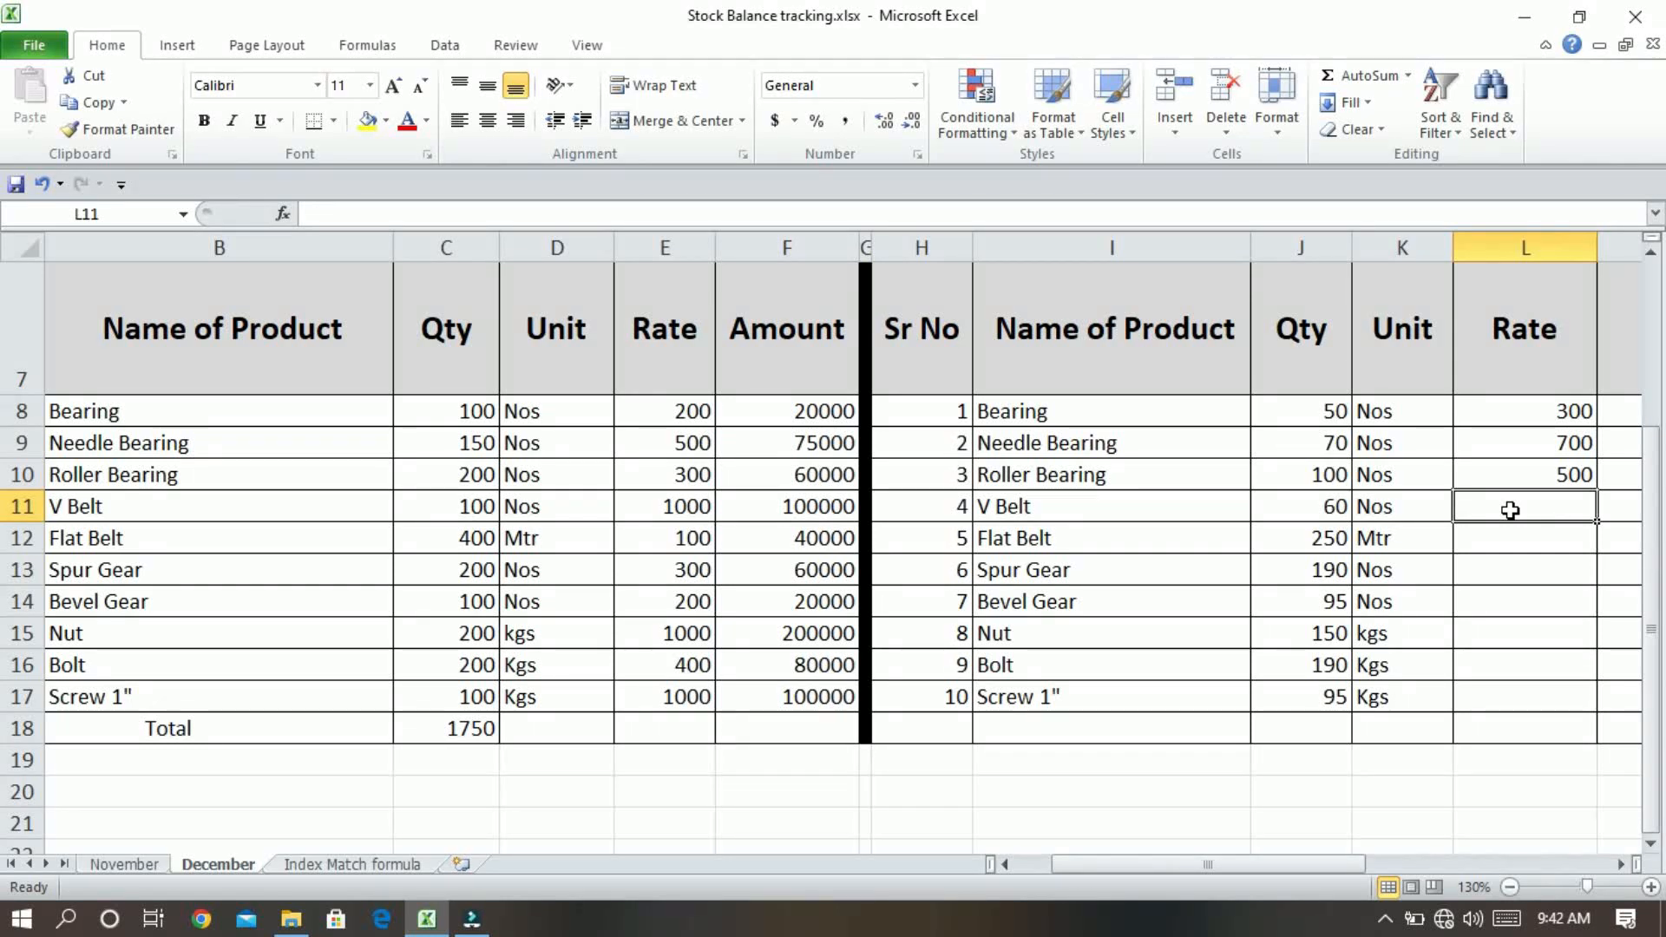
text(1500)
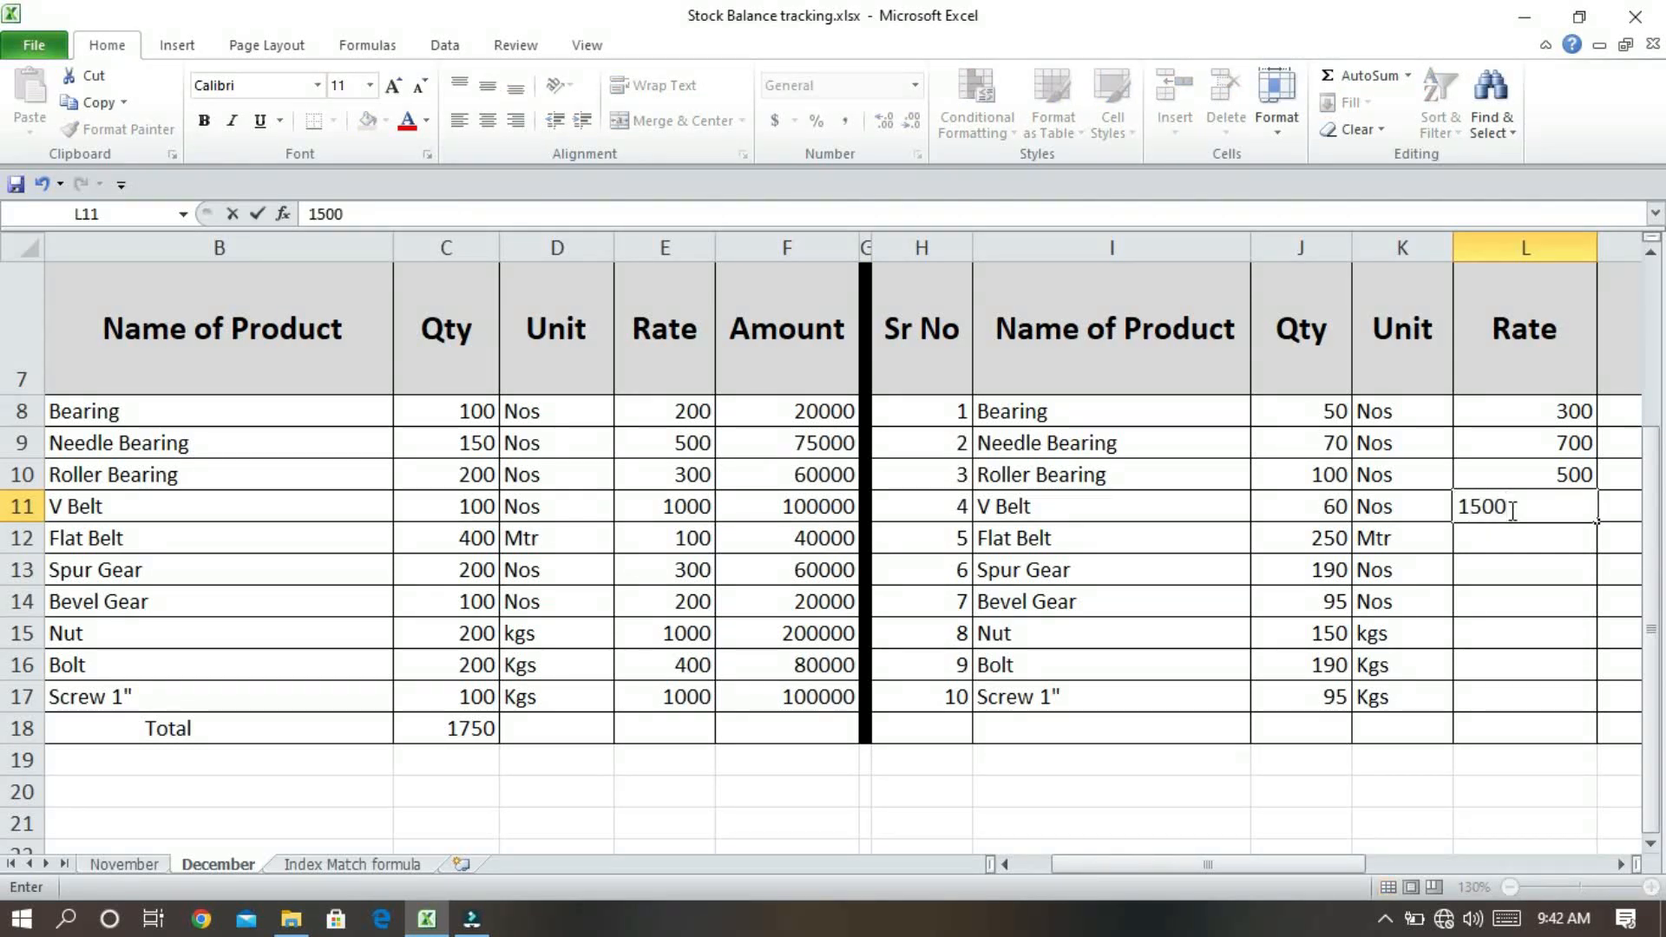
key(Return)
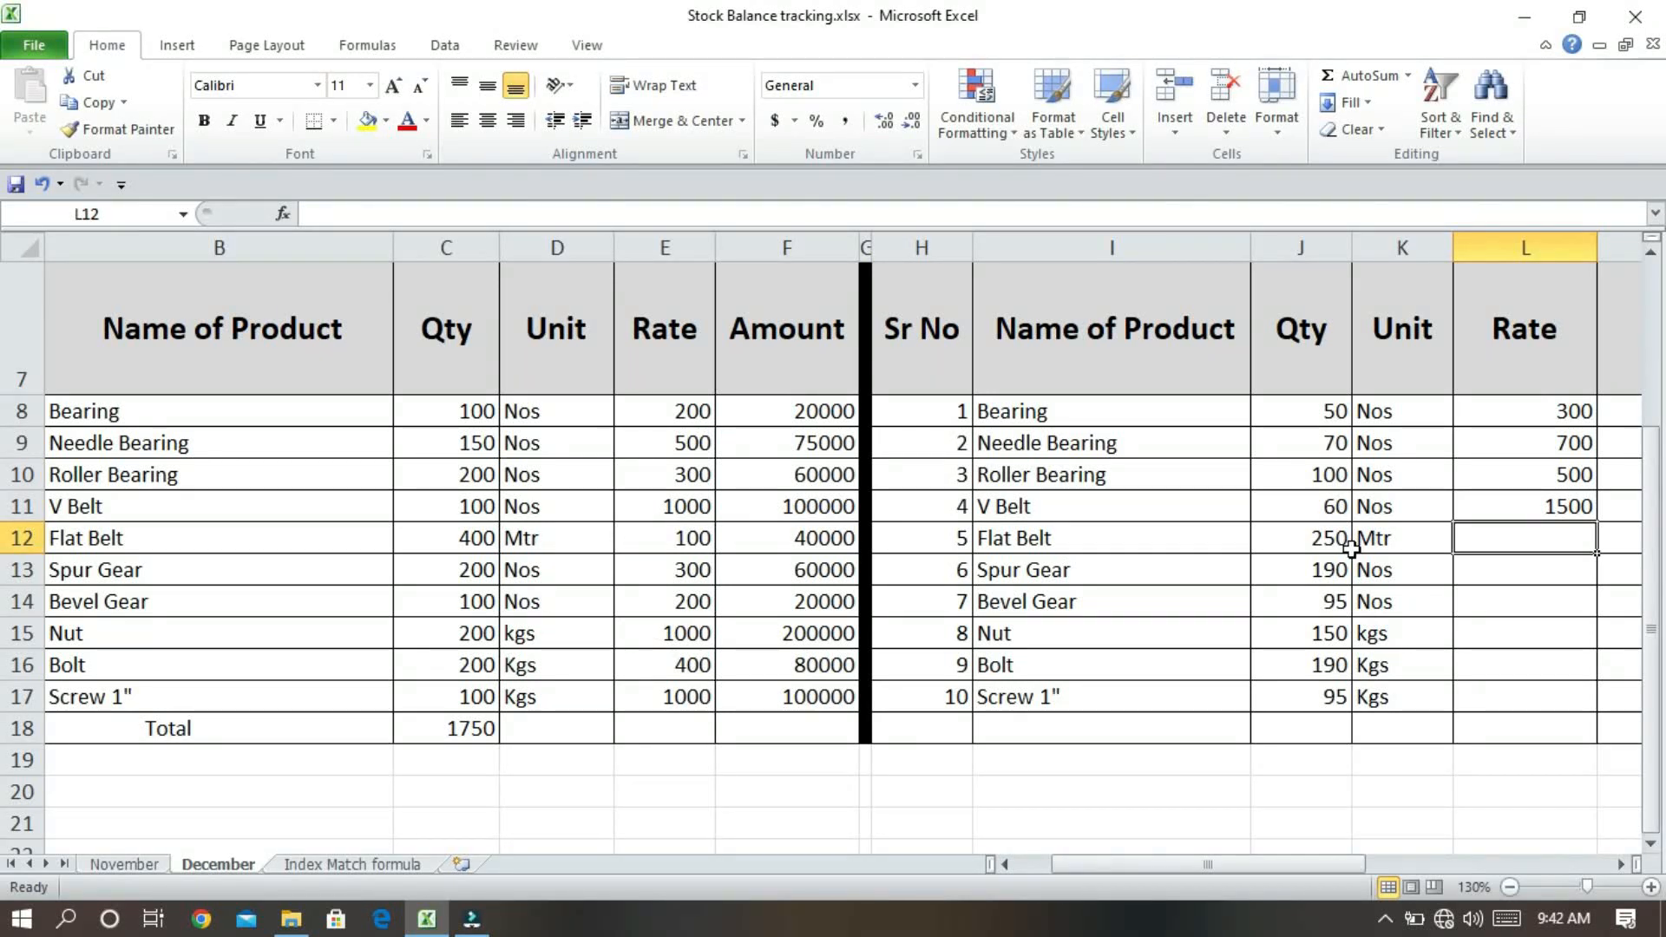
text(200)
key(Return)
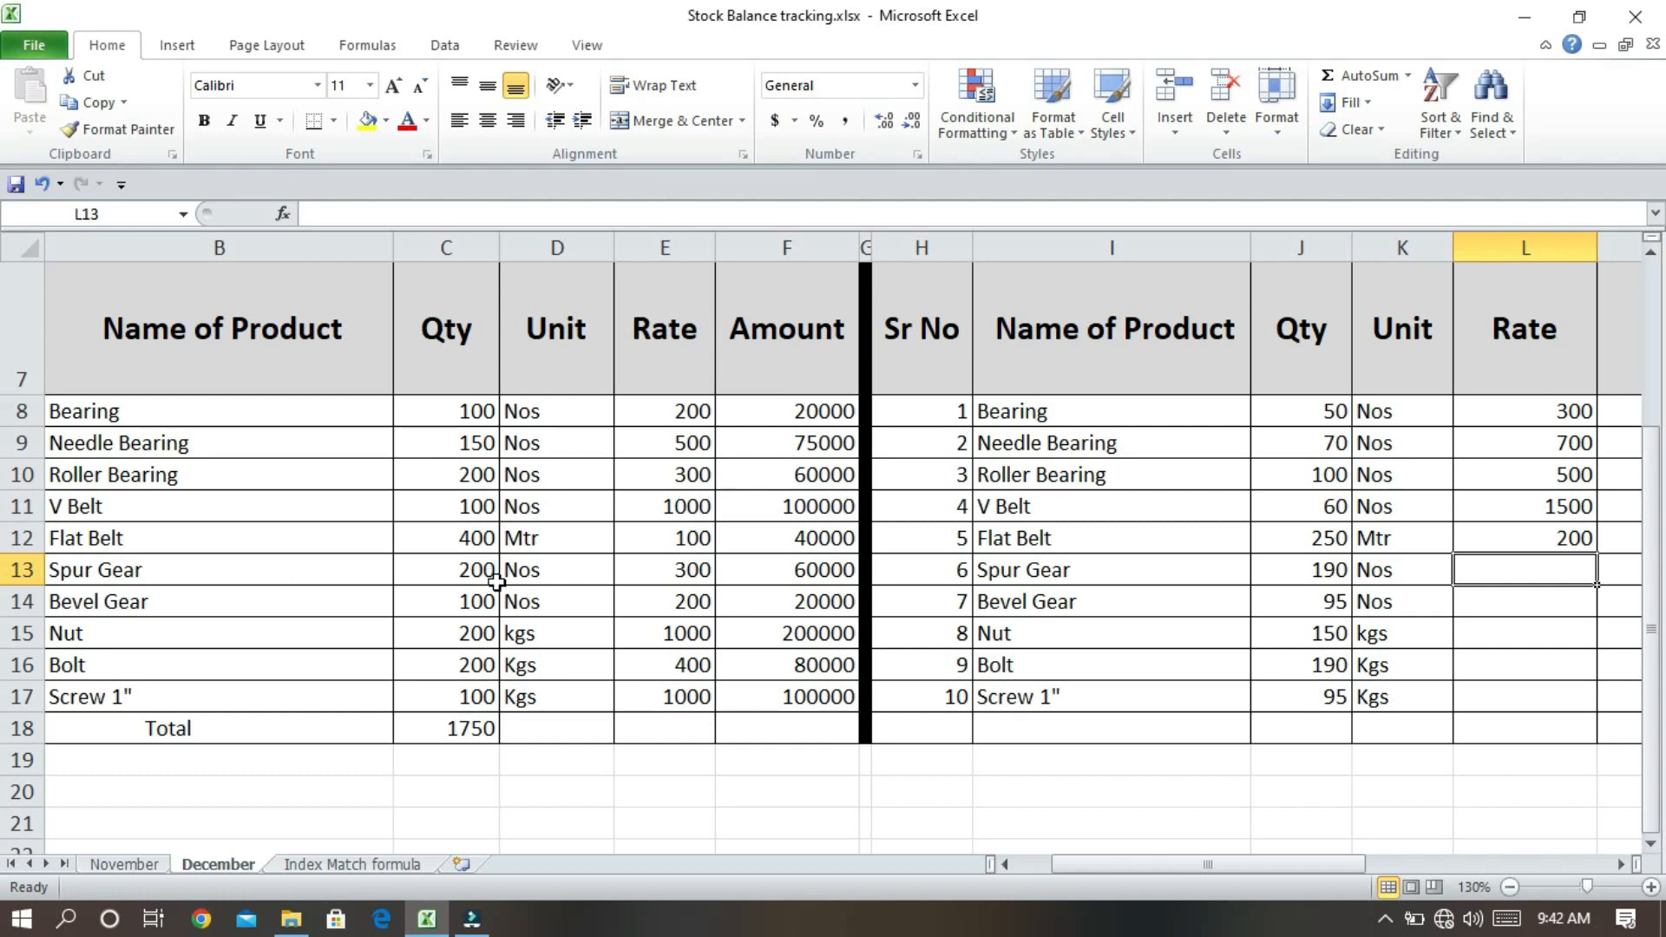
text(500)
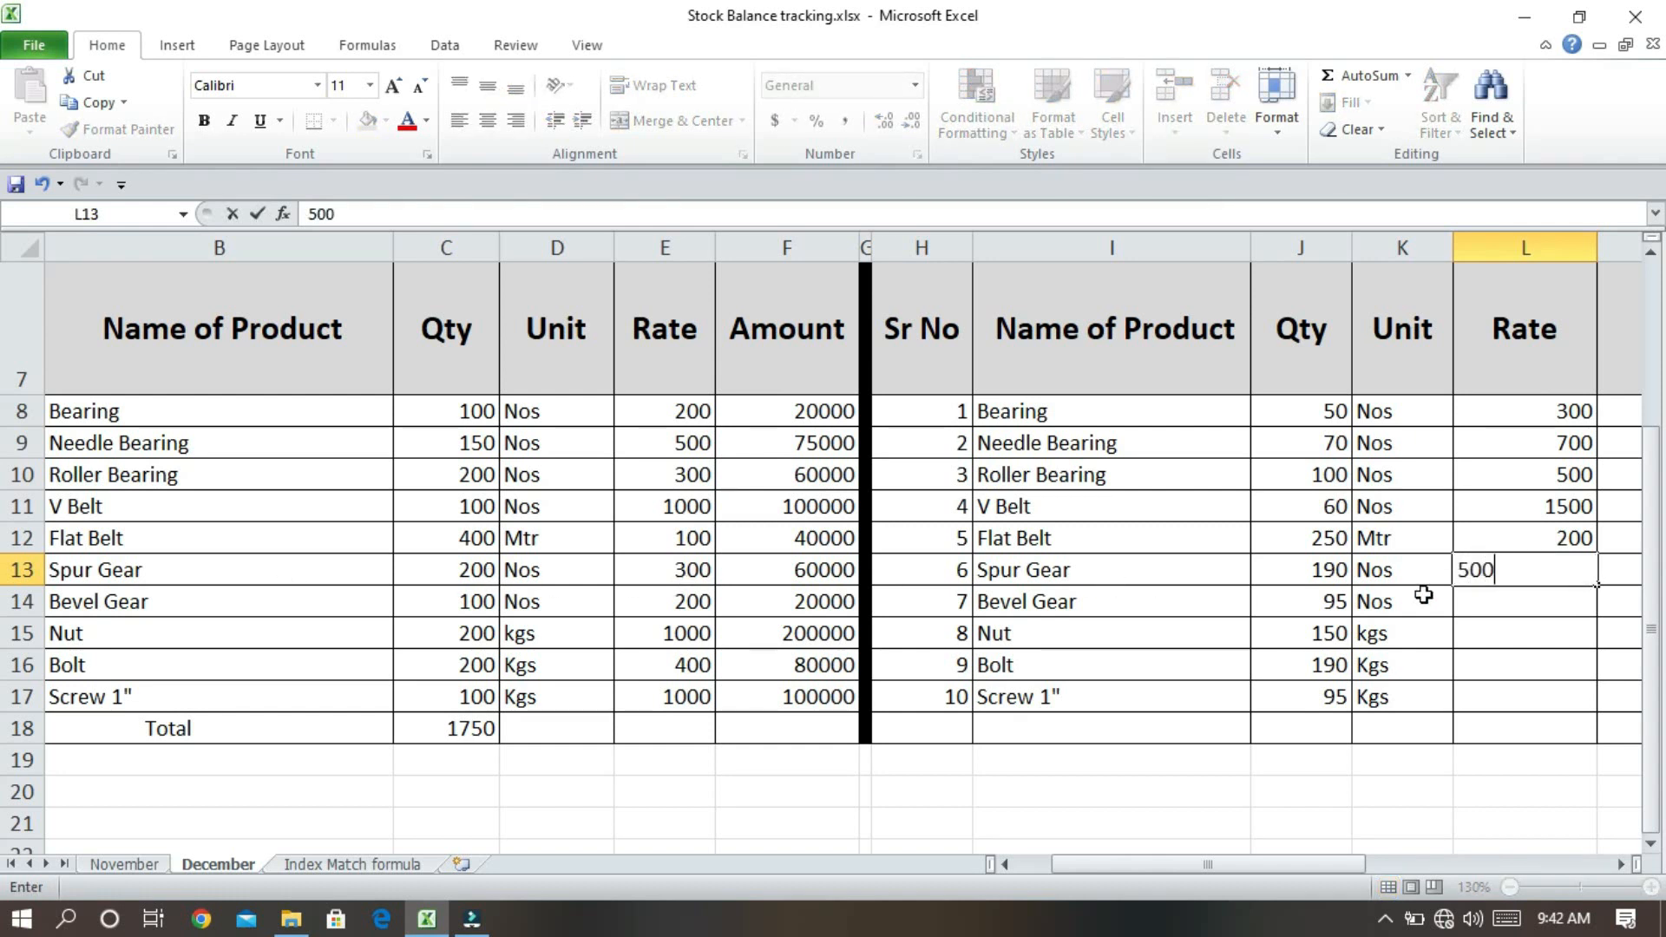
key(Return)
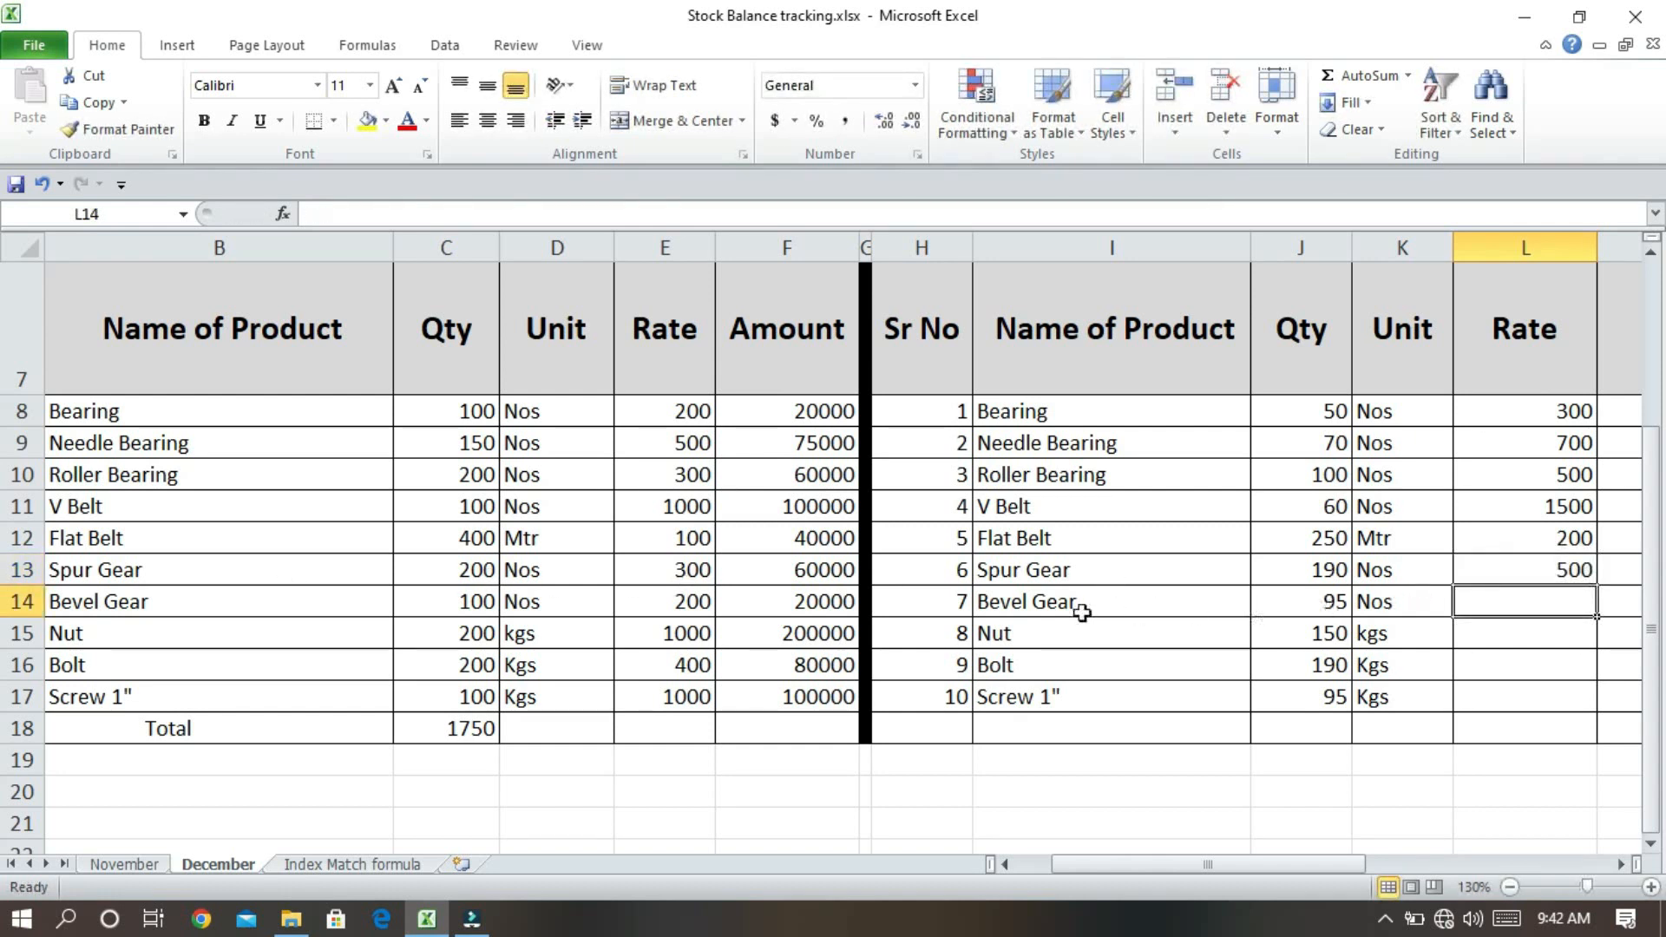
Enter sales rates of 300 for Bevel Gear, 1500 for Nut and 500 for Bolt.
click(21, 602)
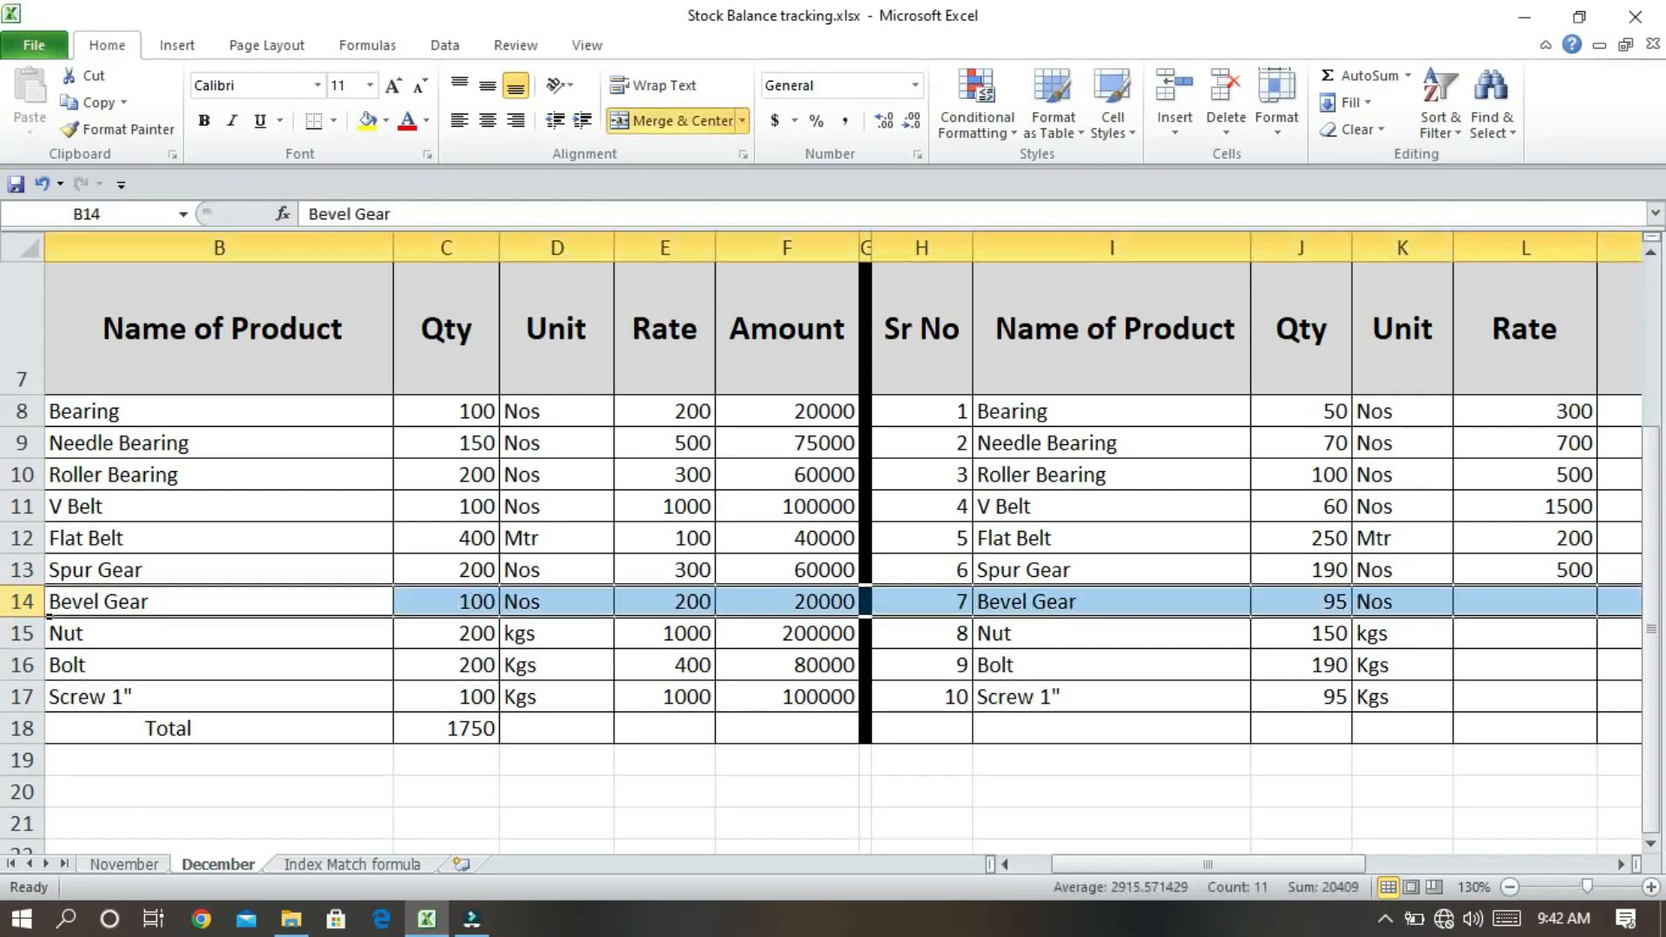
click(1530, 599)
text(300)
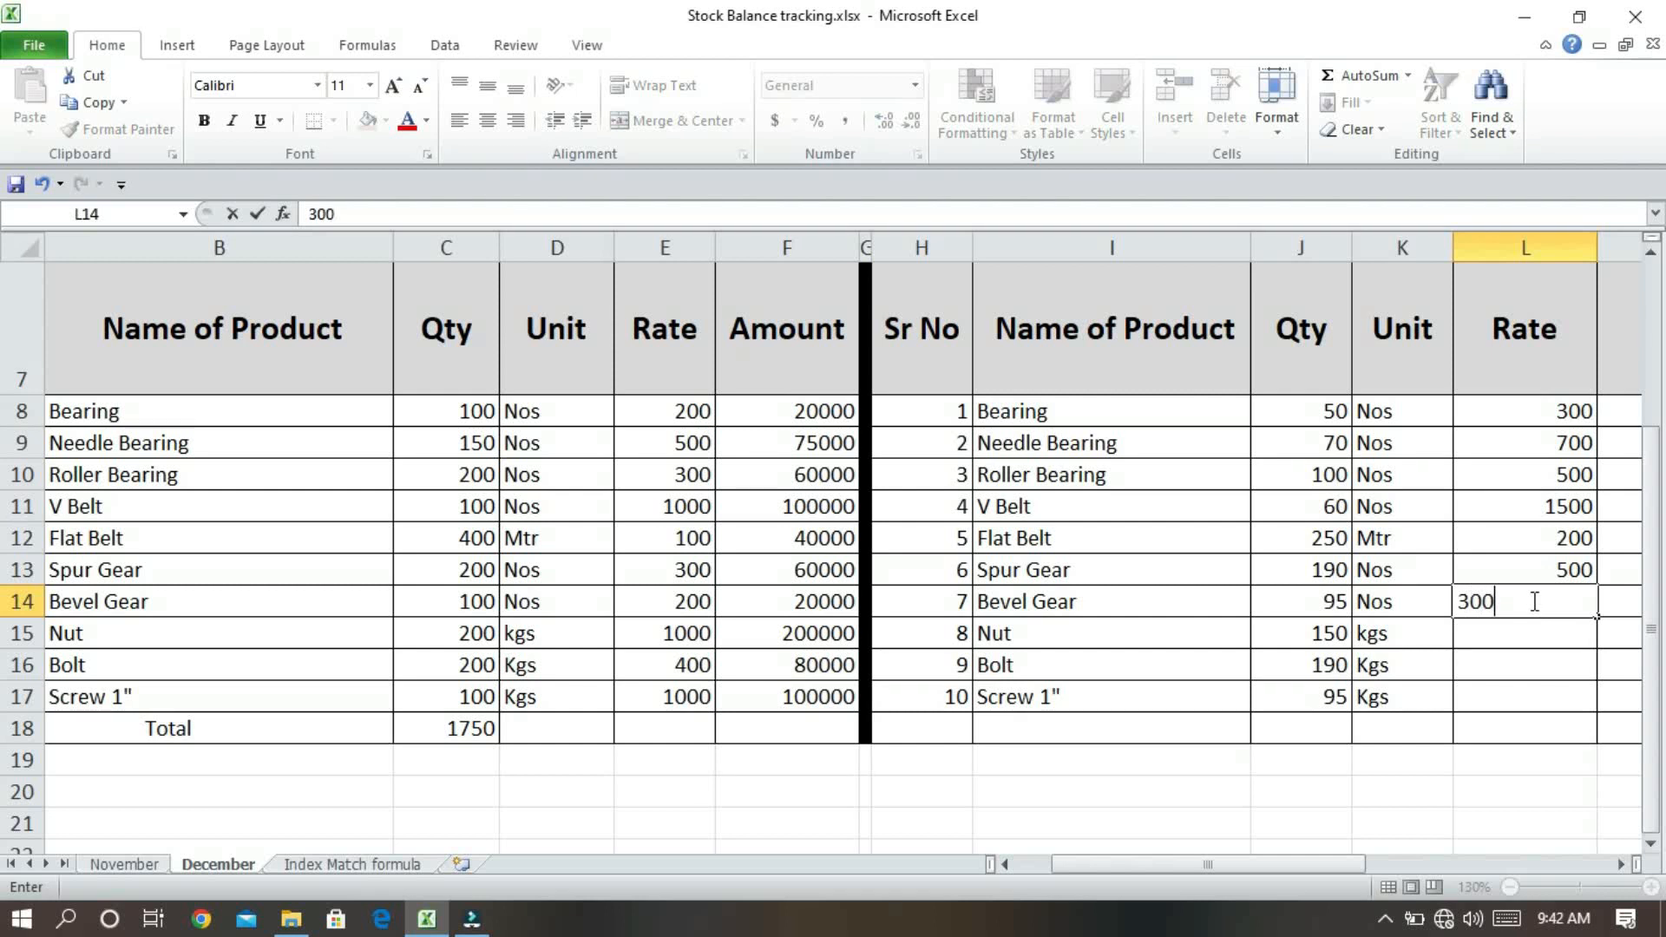
key(Return)
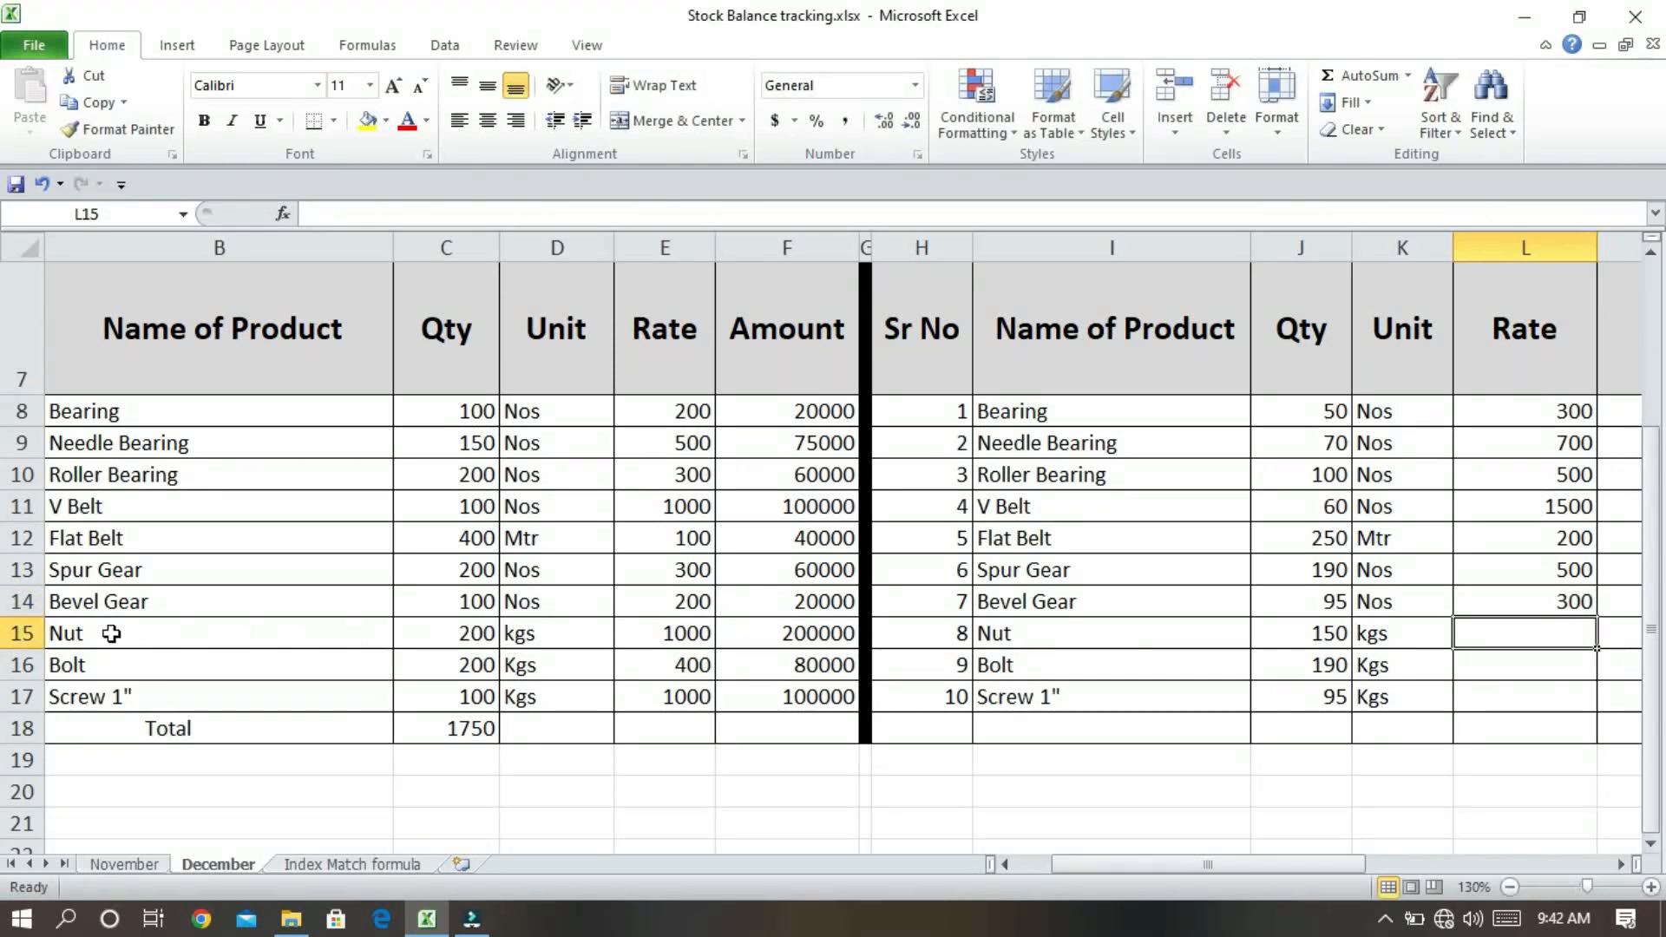
click(21, 632)
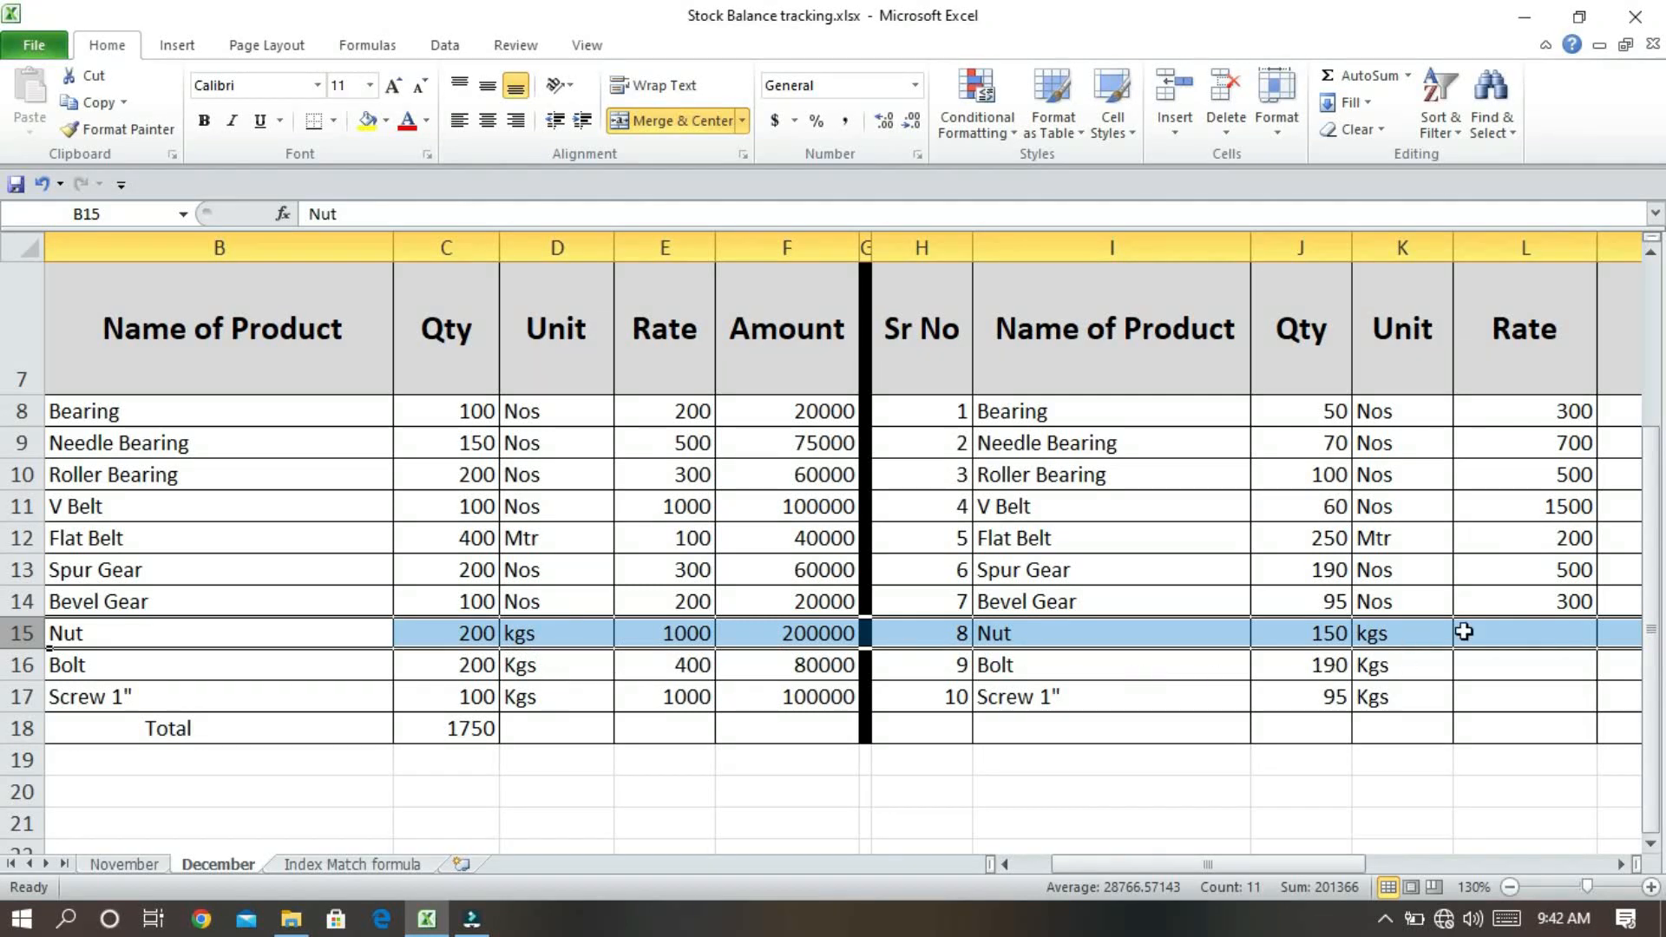
click(1529, 633)
text(1500)
key(Return)
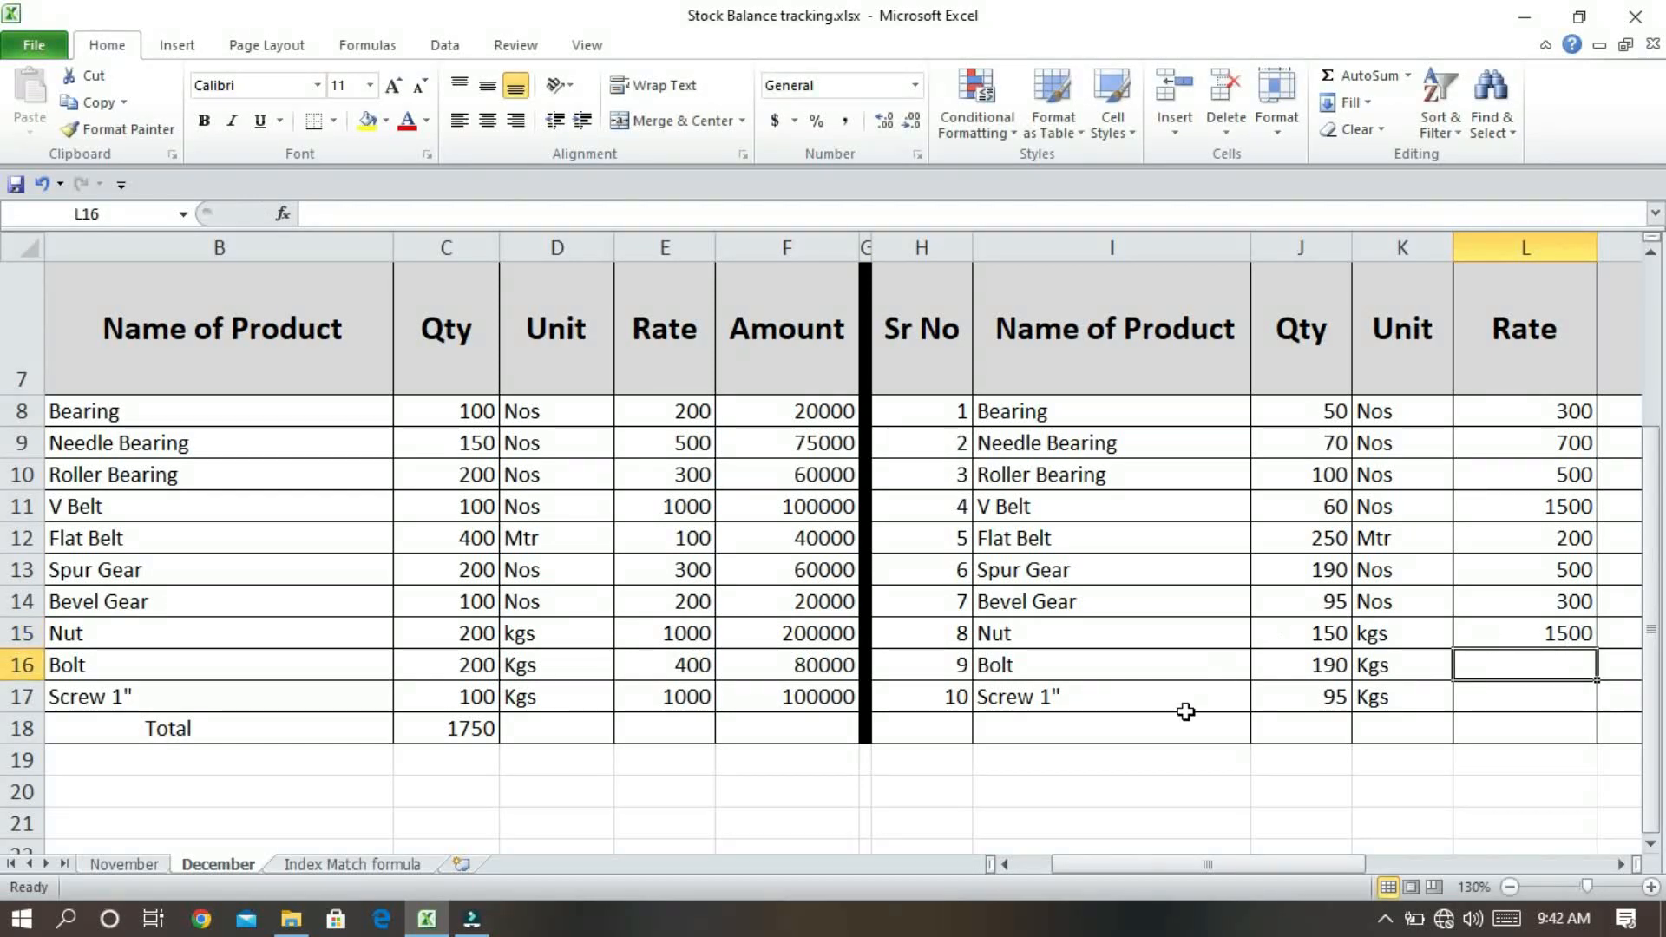
text(500)
key(Return)
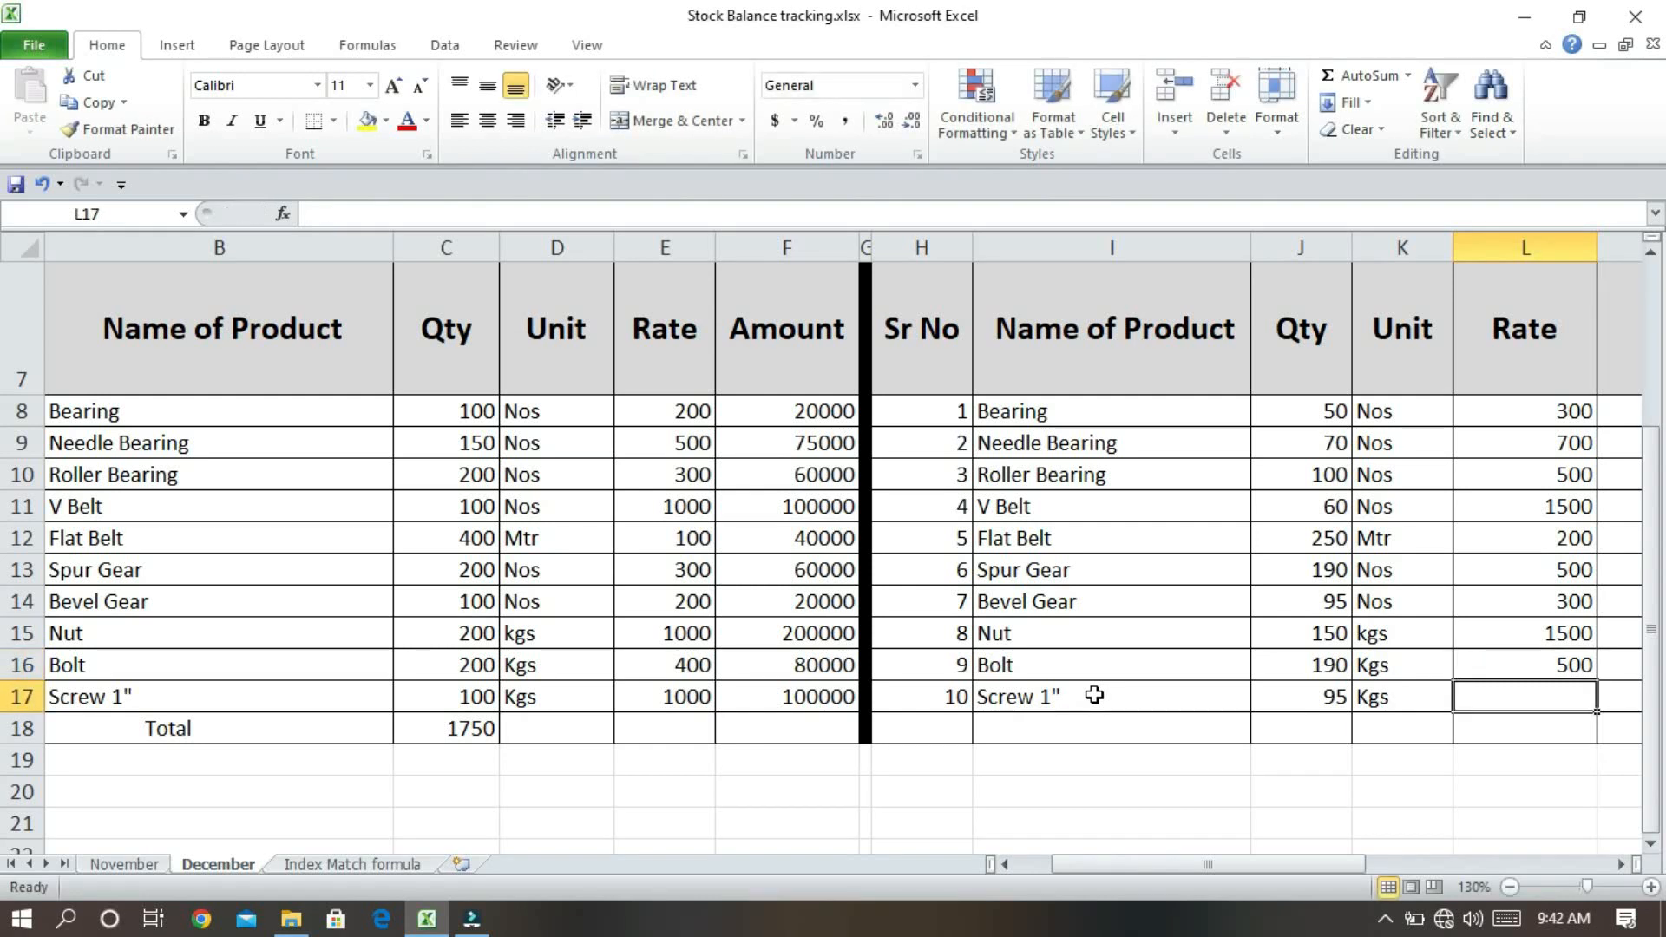
Enter a sales rate of 1500 for Screw 1" and review the sales Amount column for all products.
text(1500)
key(Return)
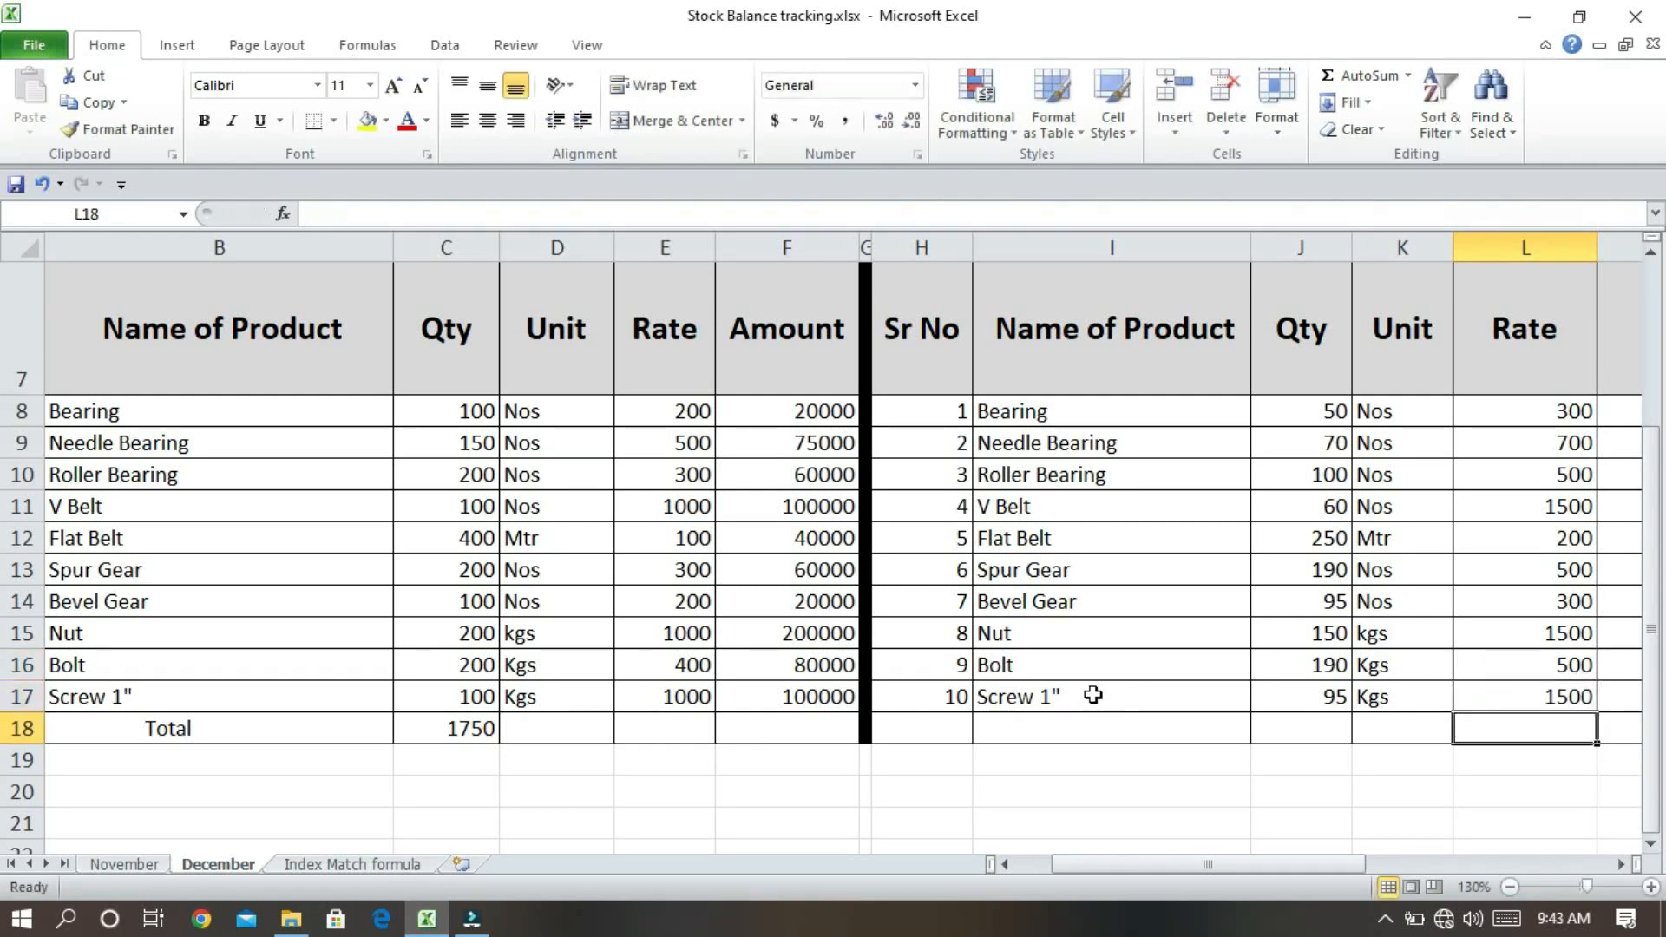
drag(1154, 864, 1274, 866)
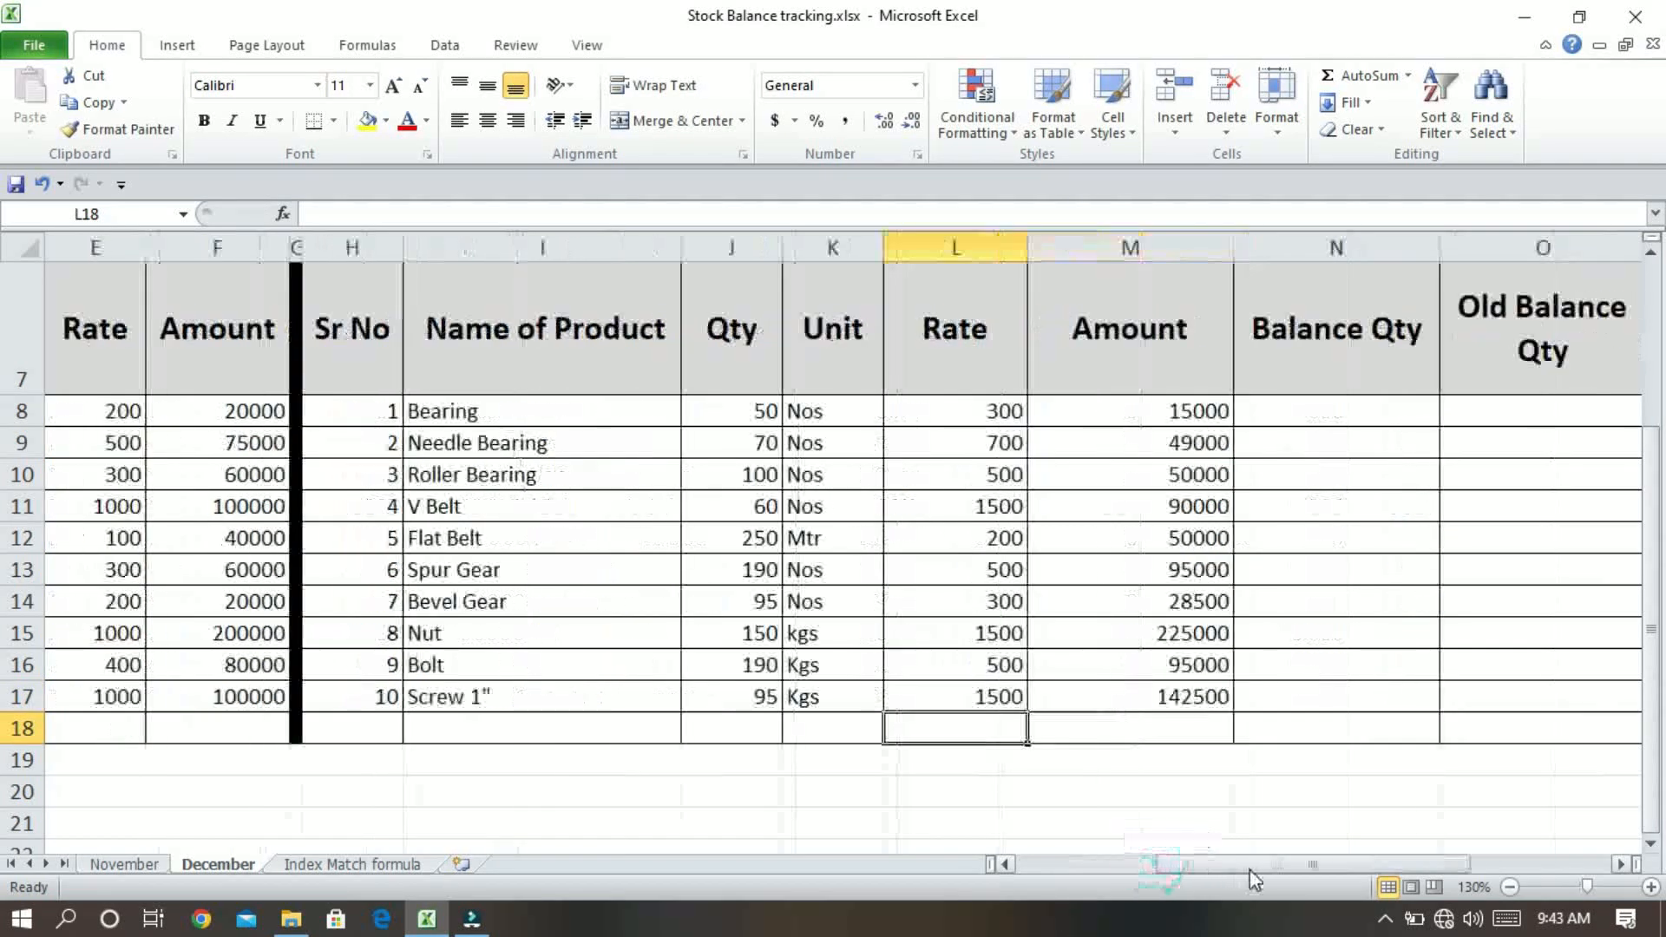
drag(1120, 412, 1157, 711)
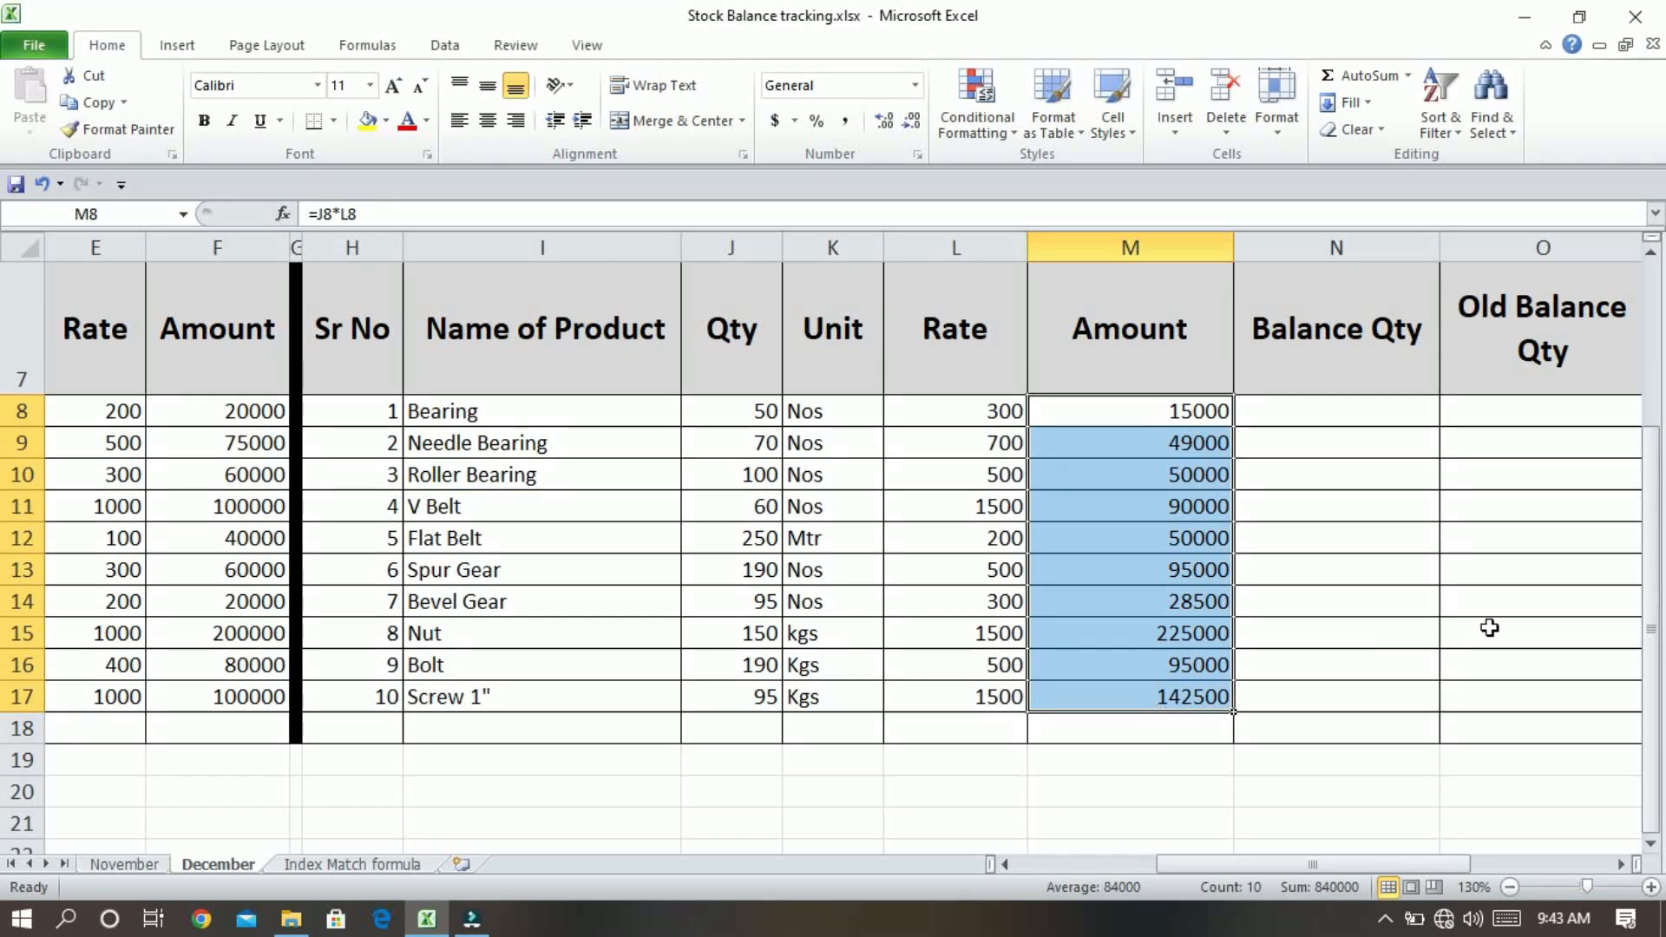
Calculate Bearing's Balance Qty in N8 with =C8-J8 and fill the formula down to Screw 1" in row 17.
click(1333, 415)
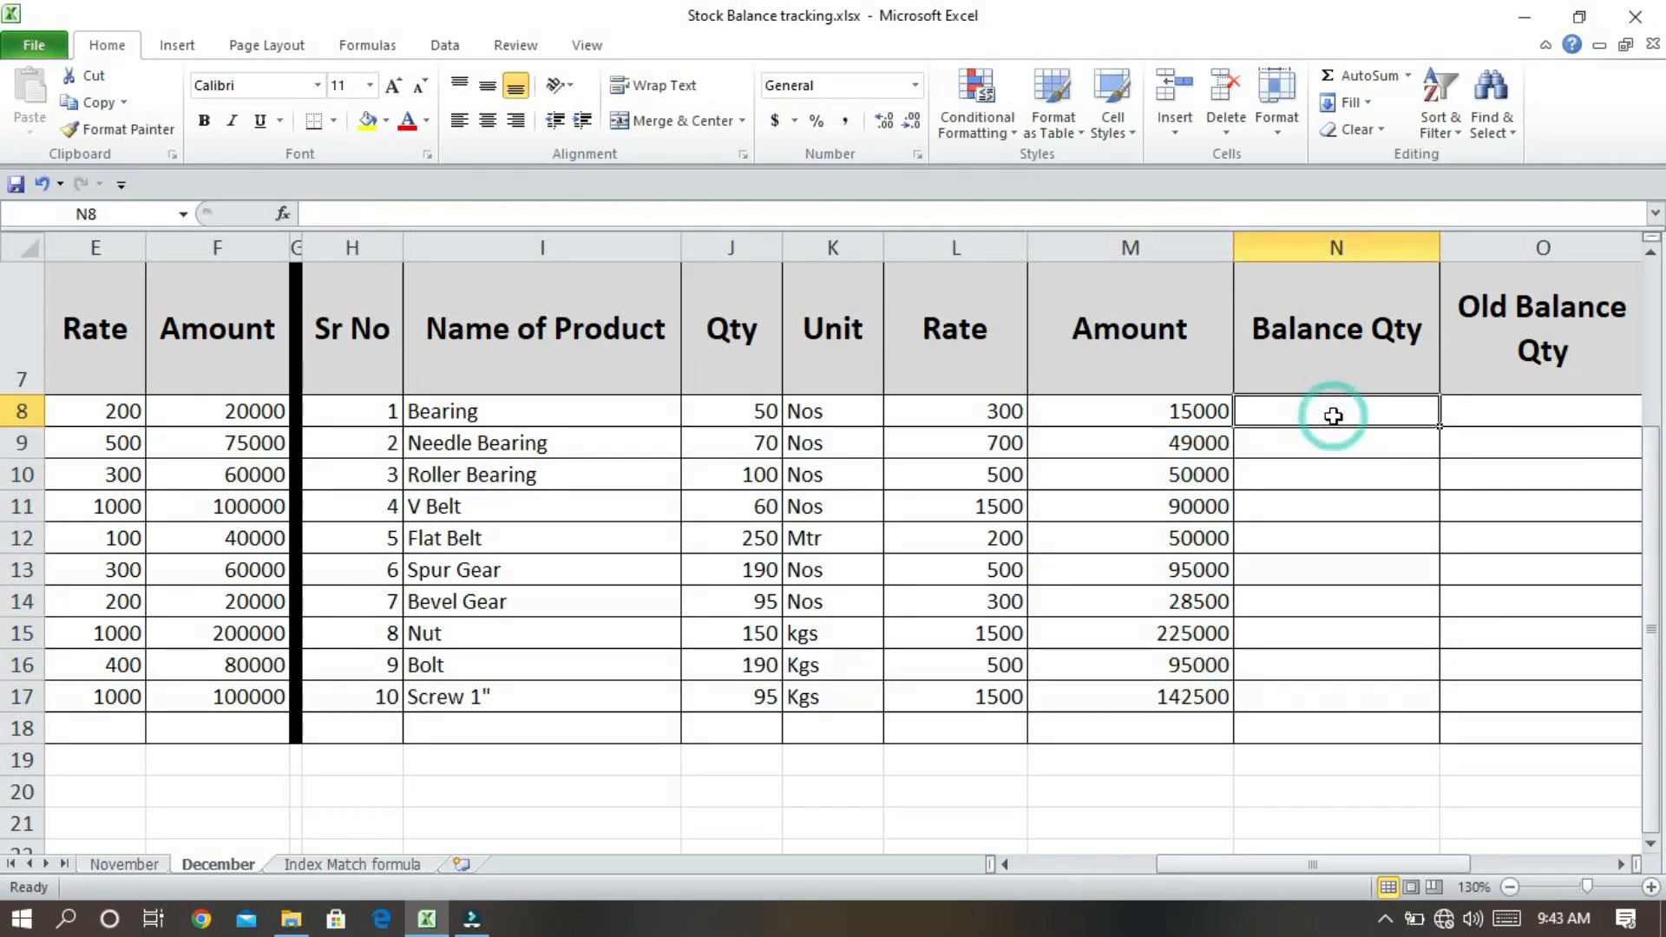
text(=)
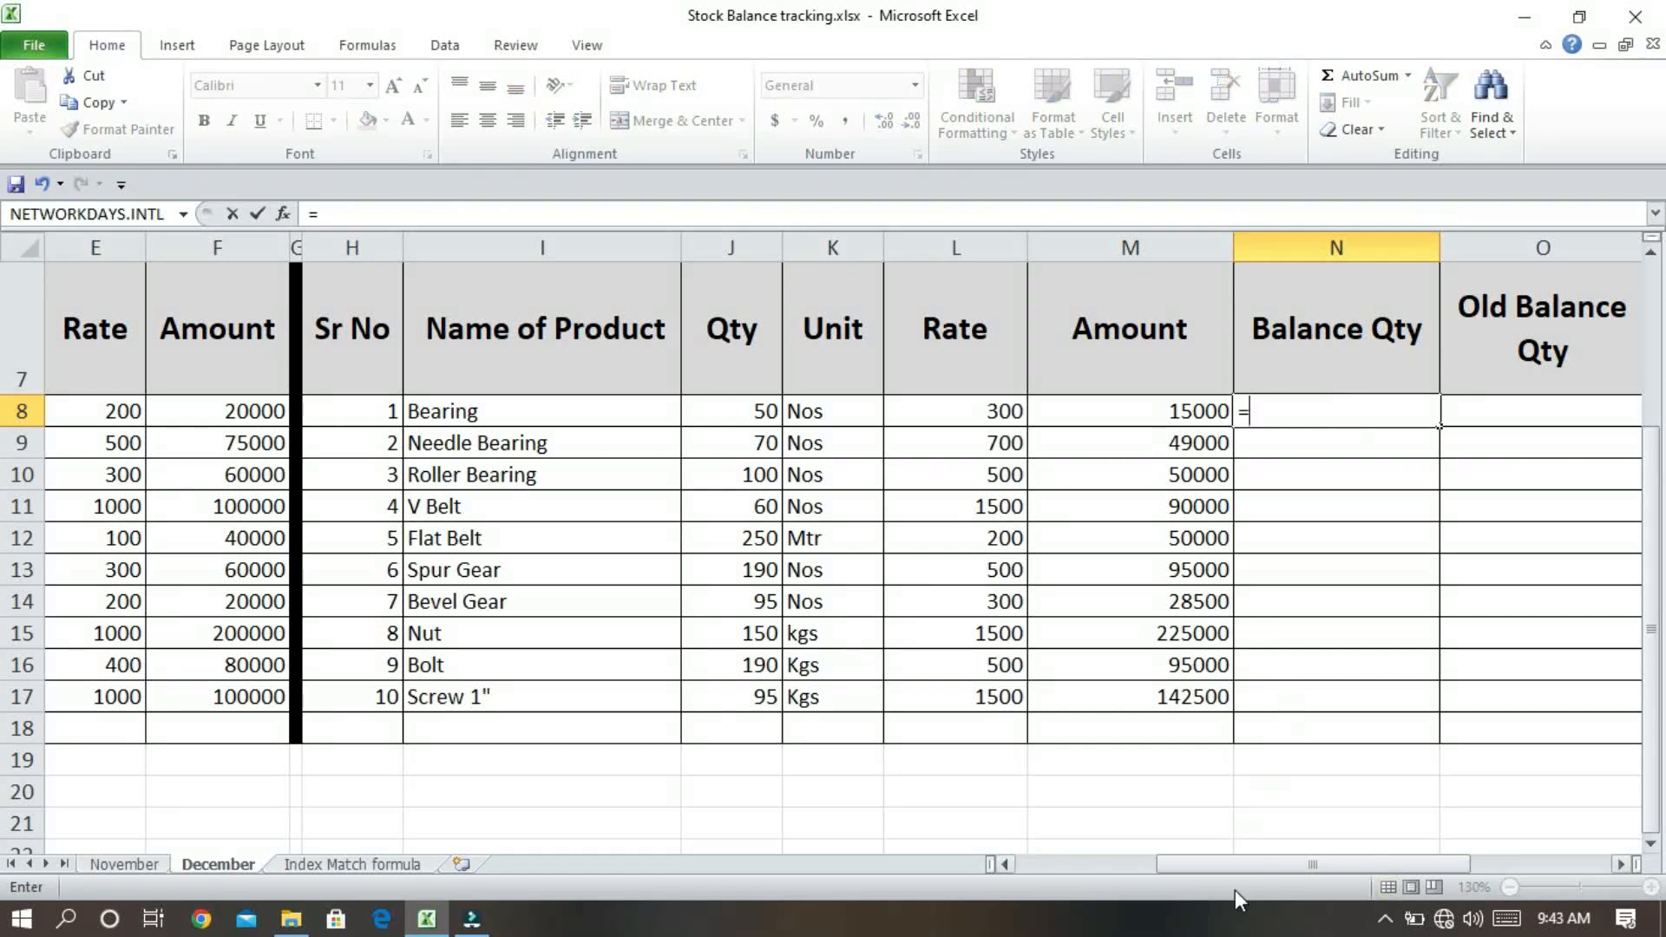
drag(1223, 863, 1085, 865)
click(531, 413)
text(-)
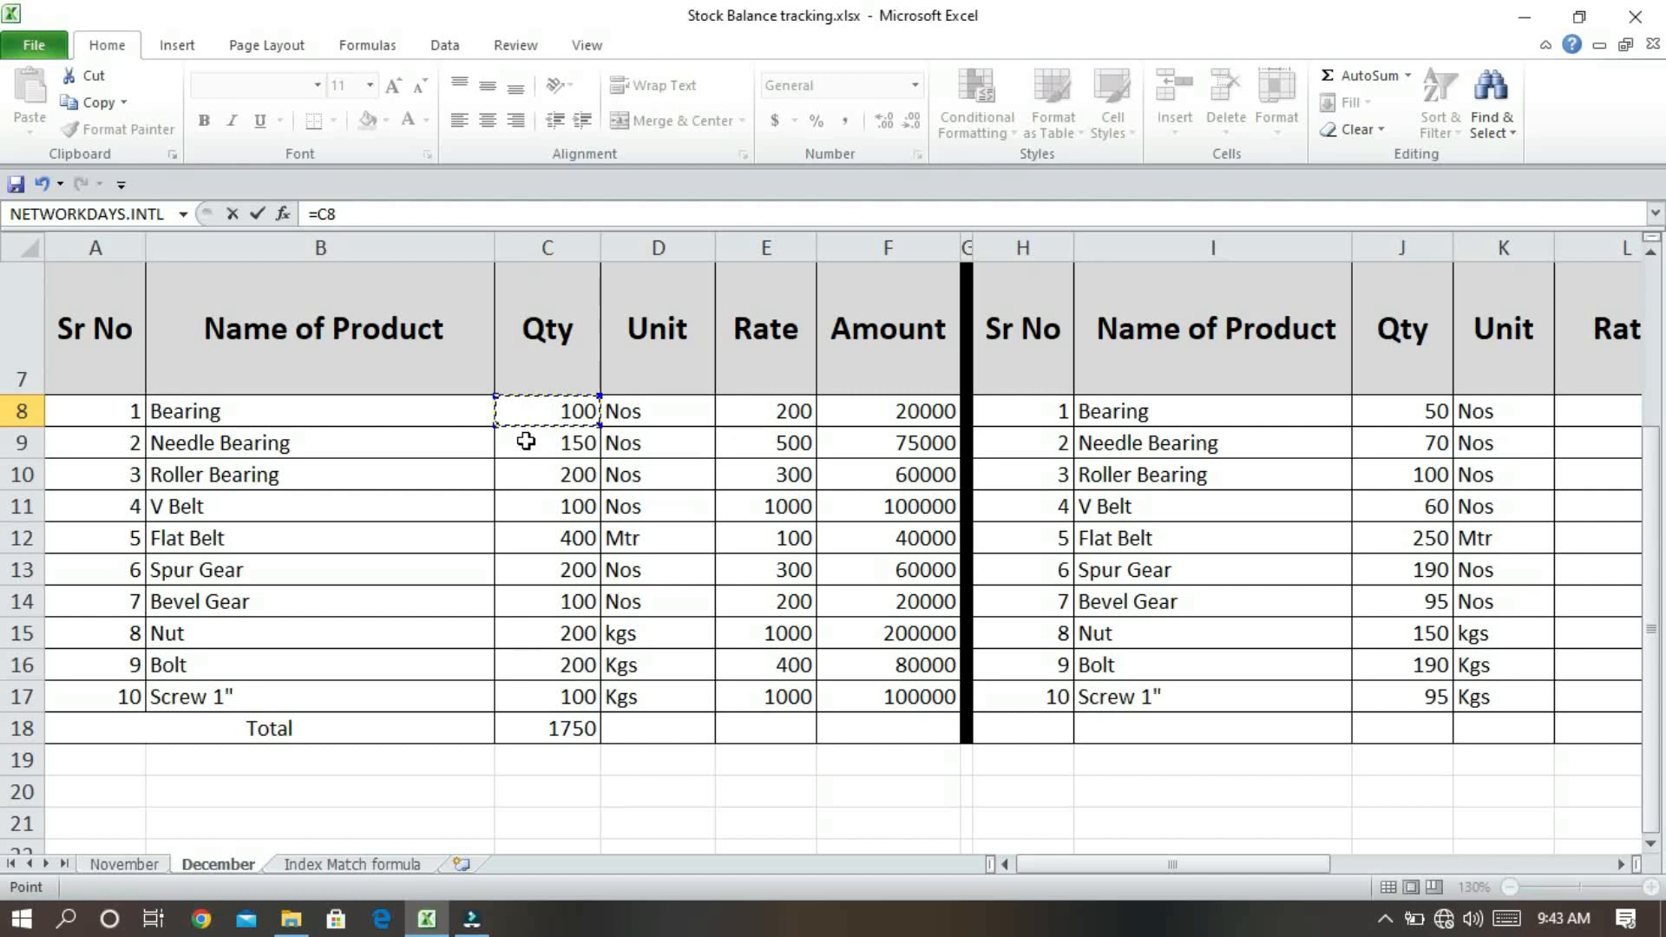
click(1408, 409)
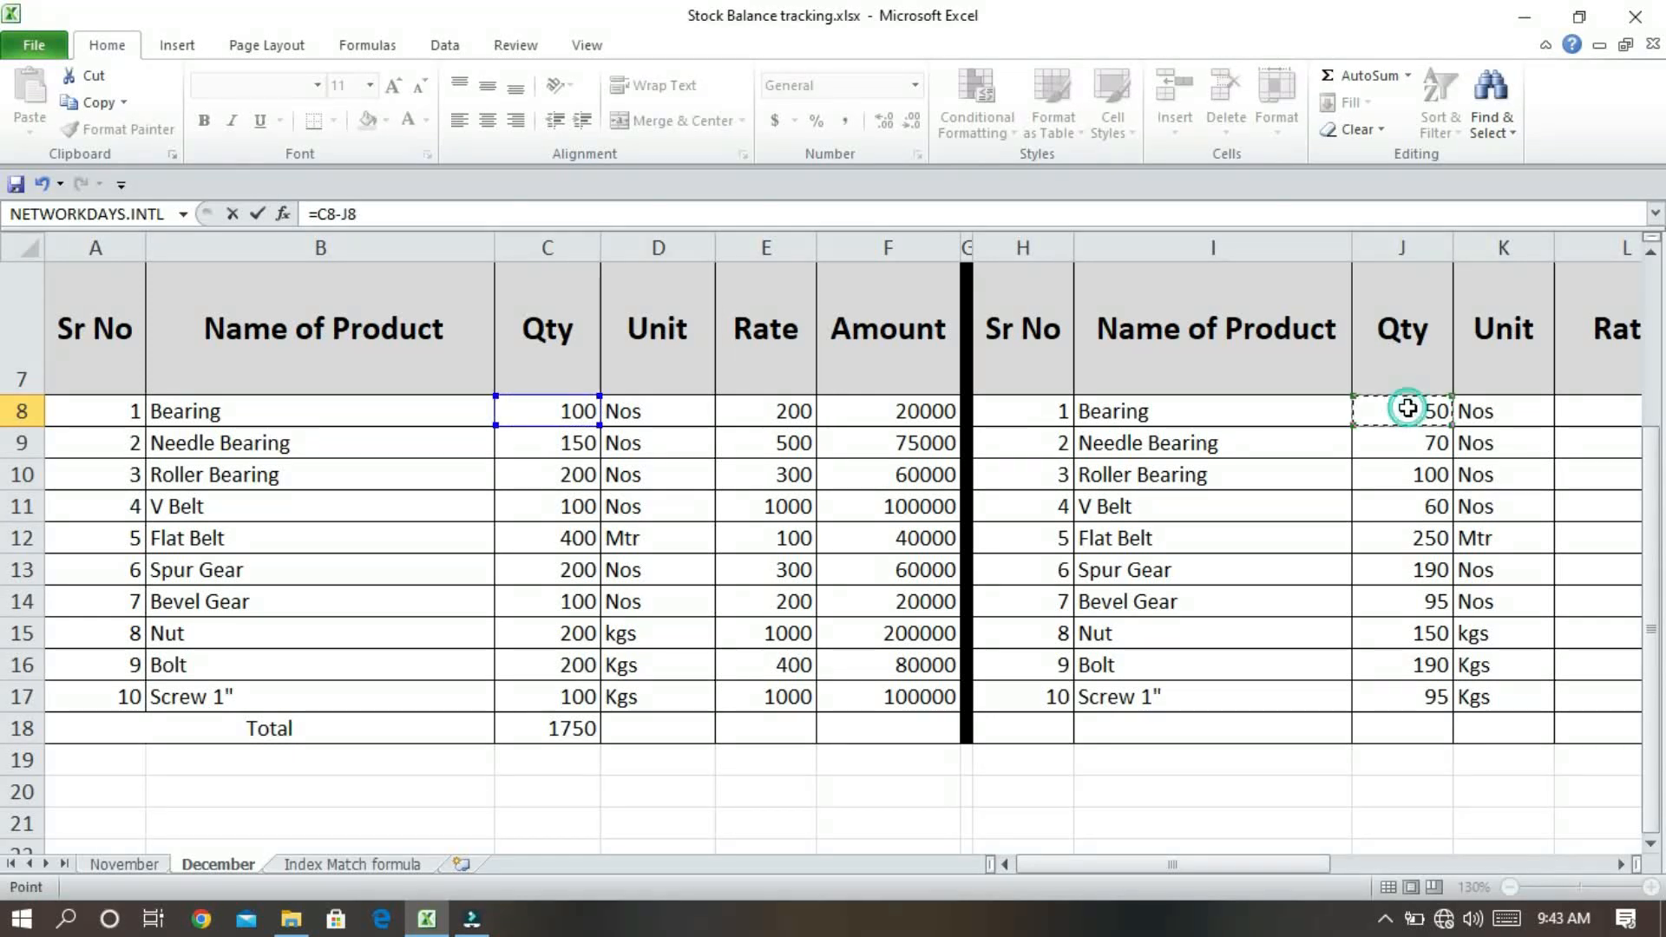
key(Return)
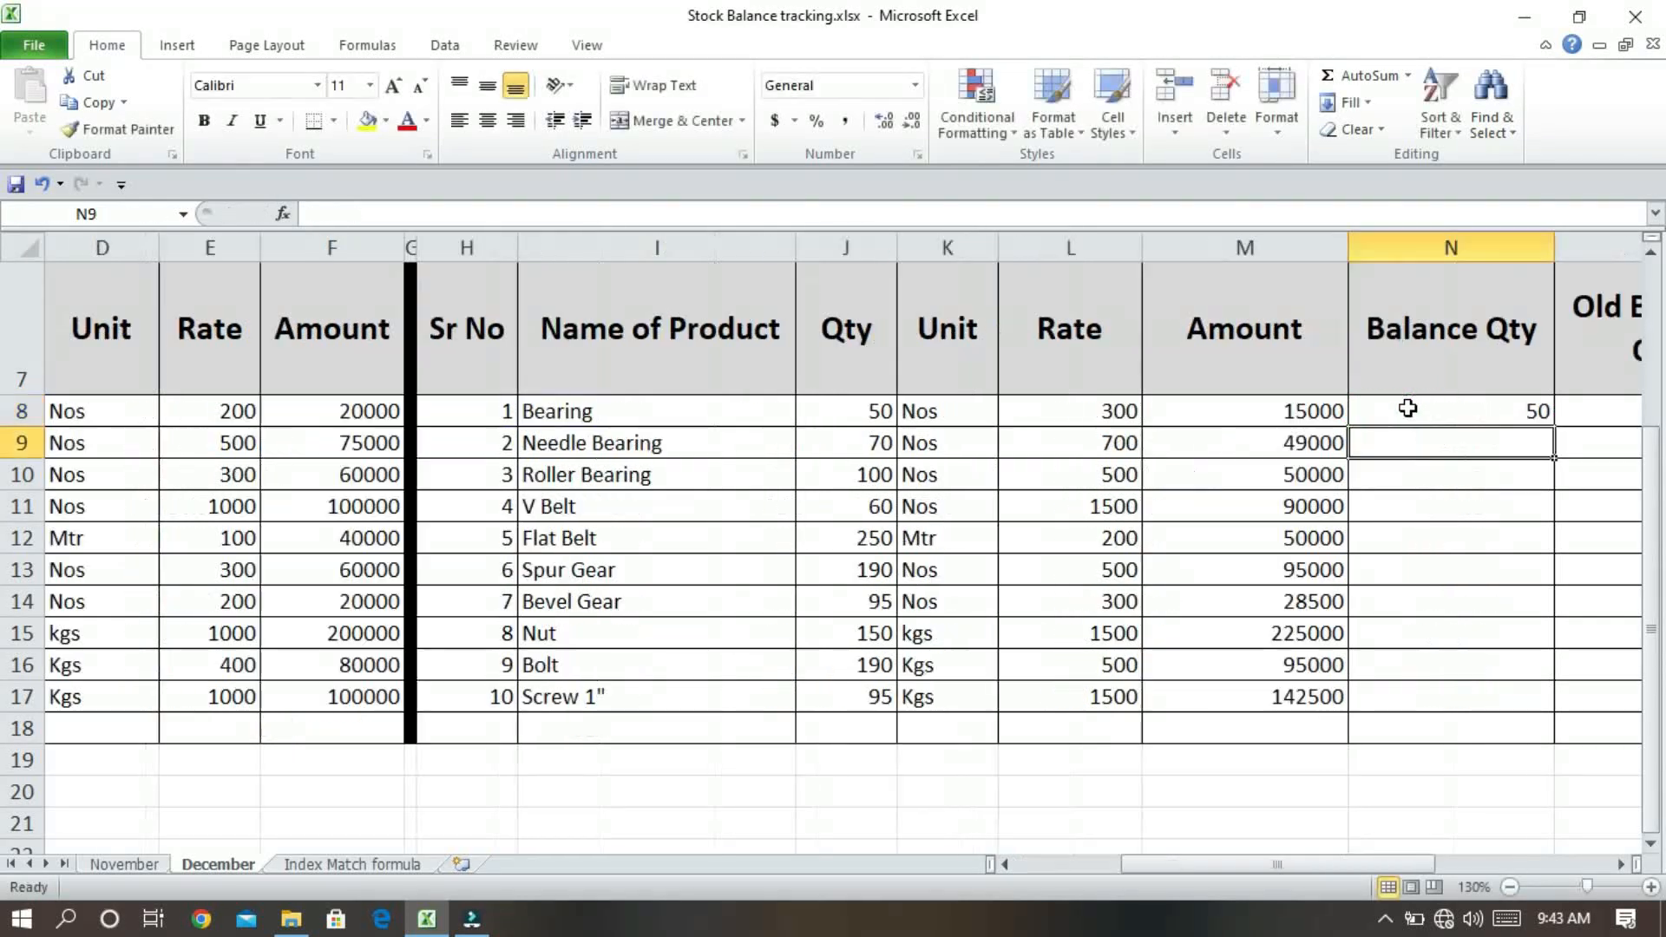
click(1407, 409)
drag(1553, 426, 1427, 705)
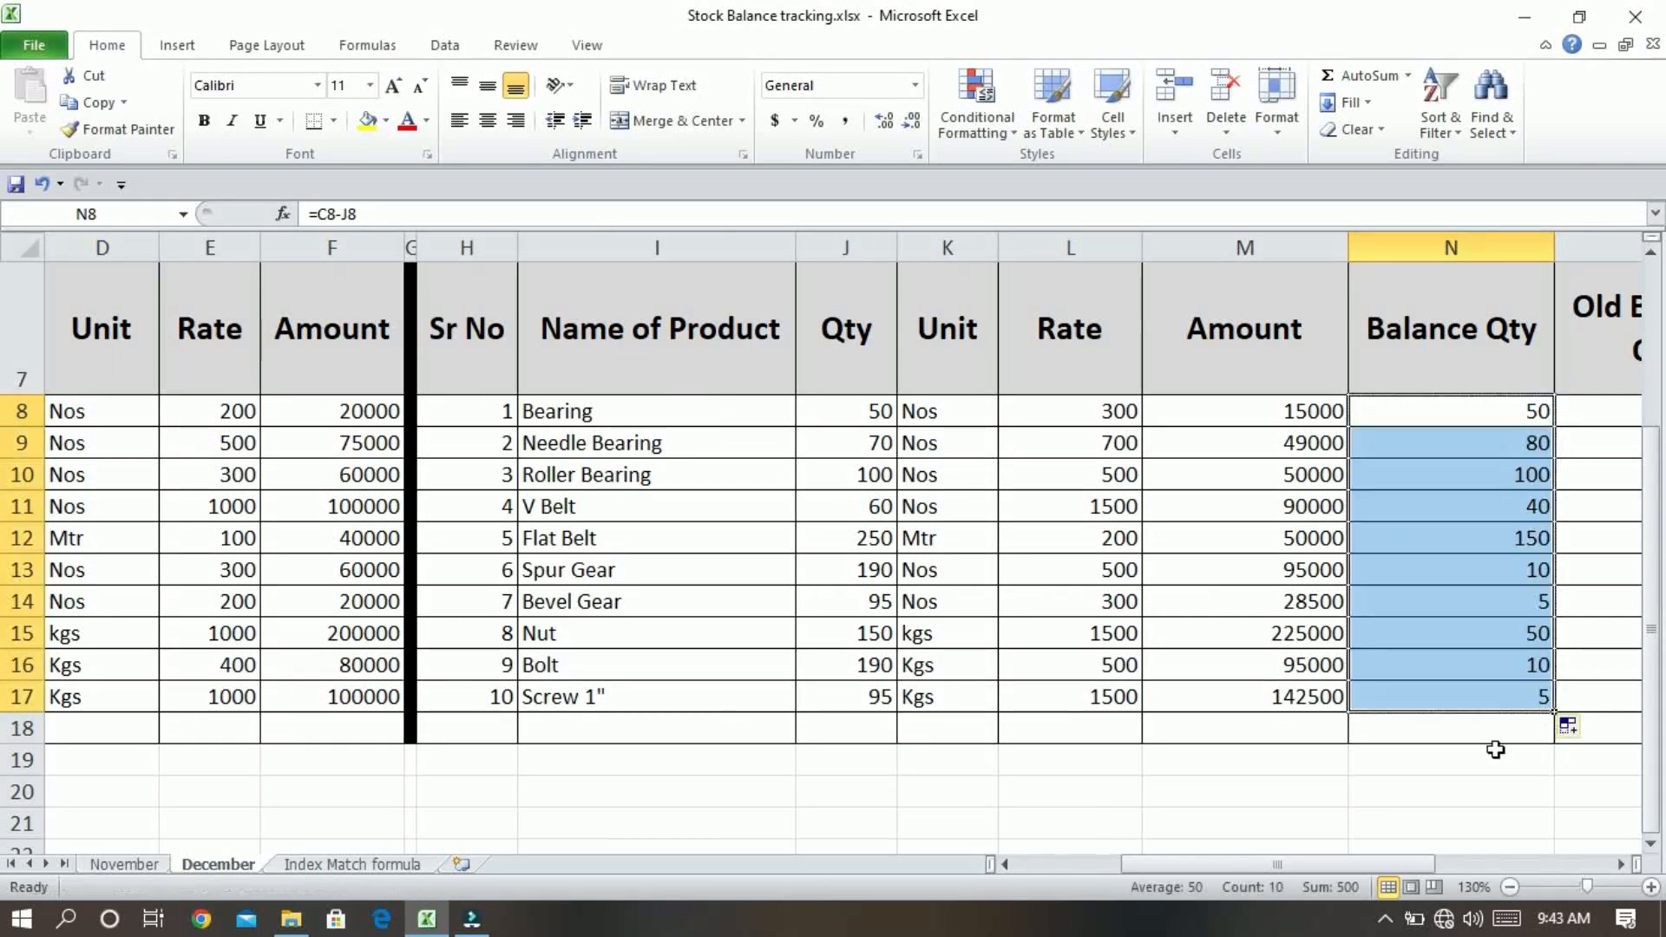
drag(1354, 864, 1487, 856)
drag(1283, 415, 1306, 691)
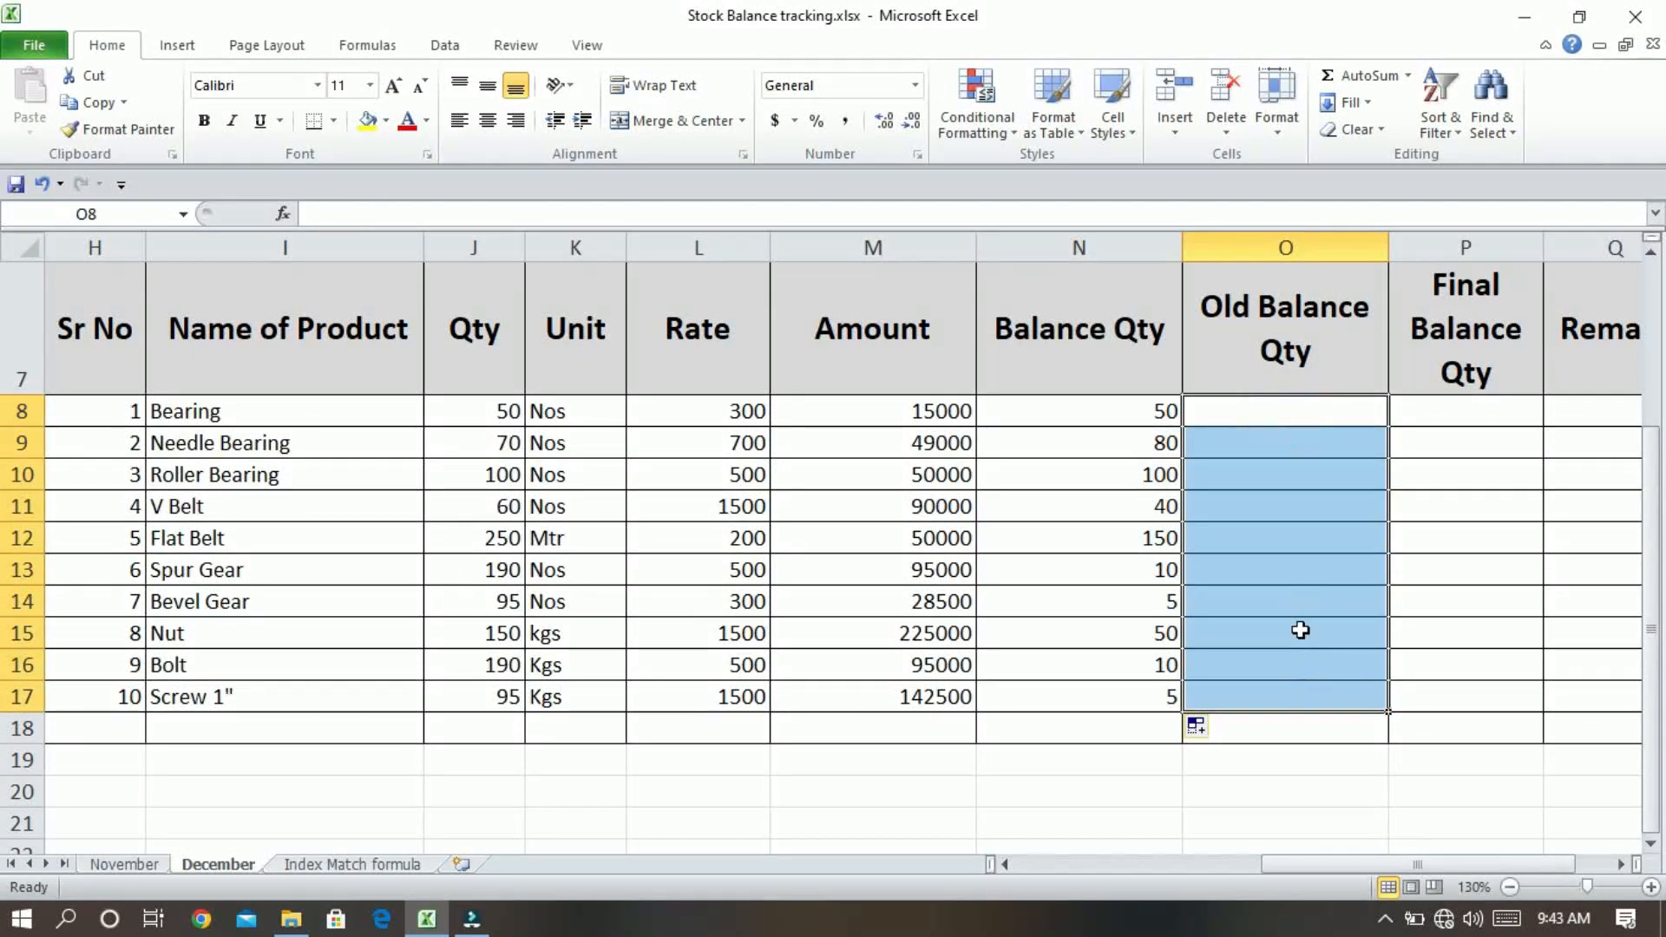
click(1266, 415)
drag(1270, 451, 1287, 706)
click(1233, 415)
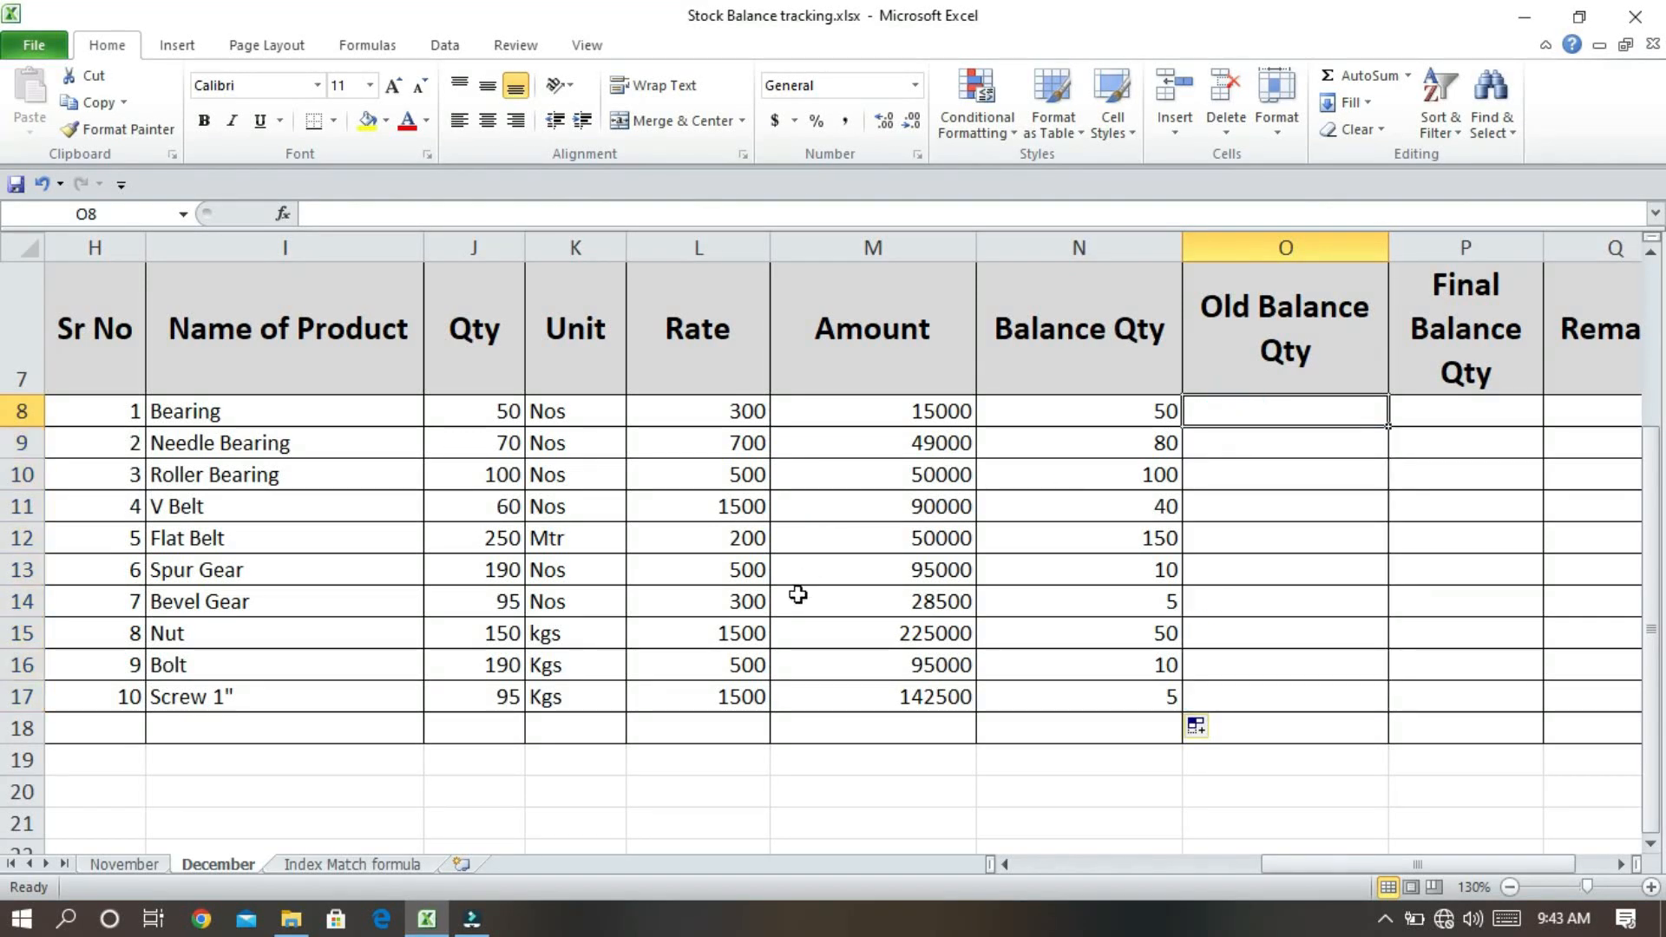
text(=)
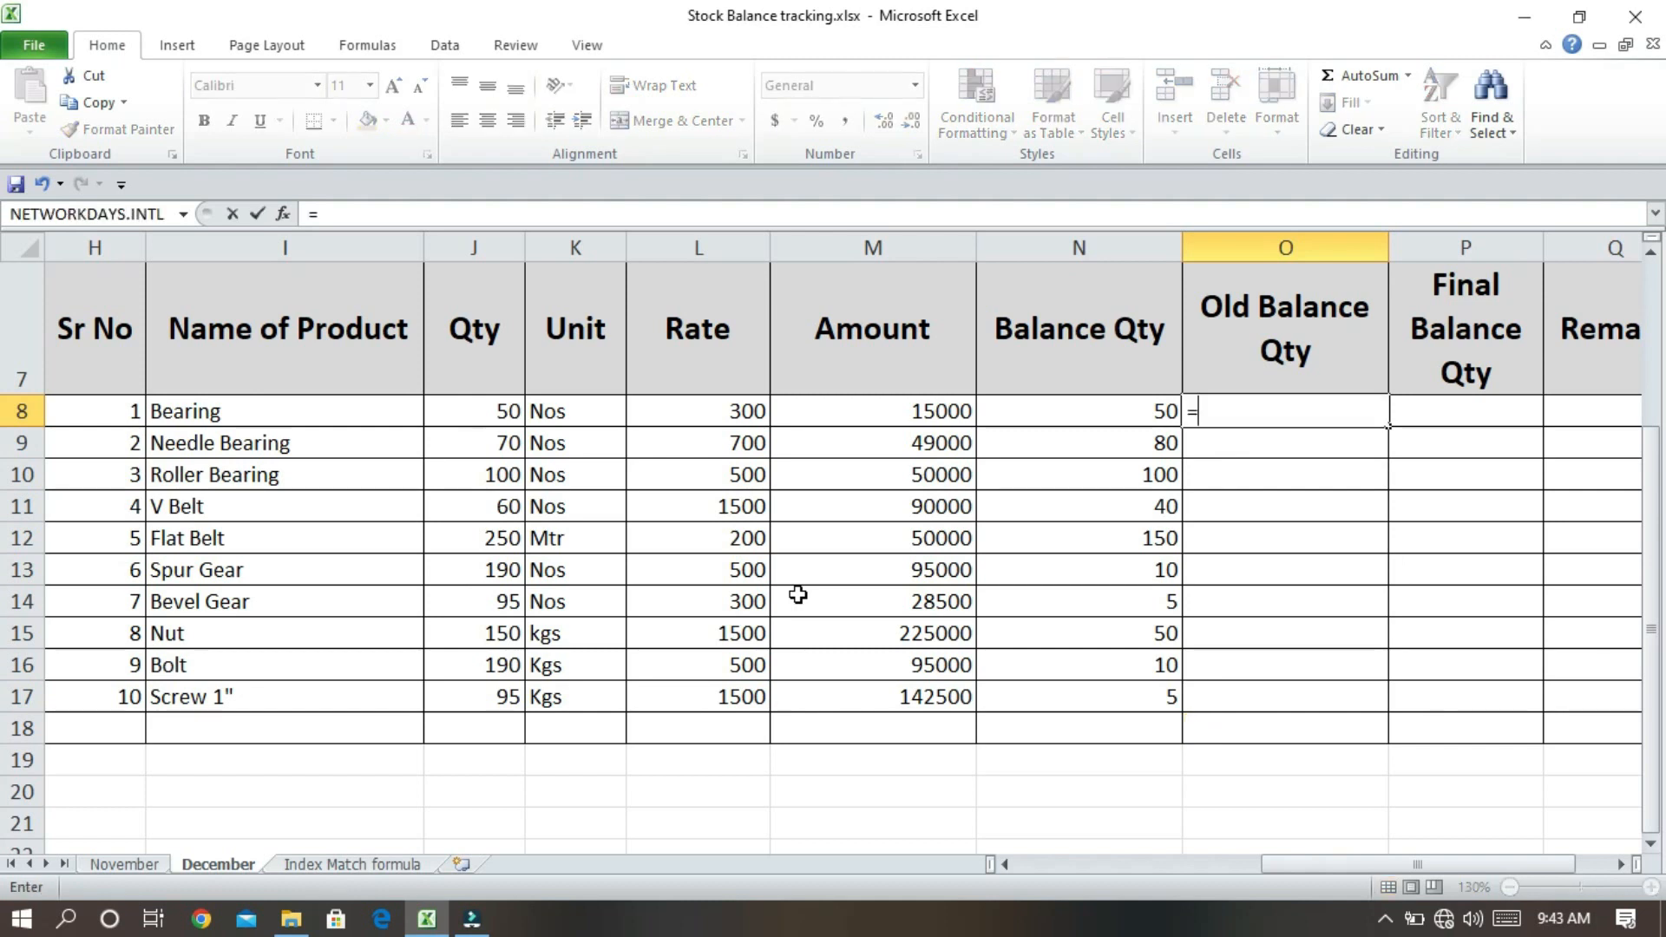
click(122, 864)
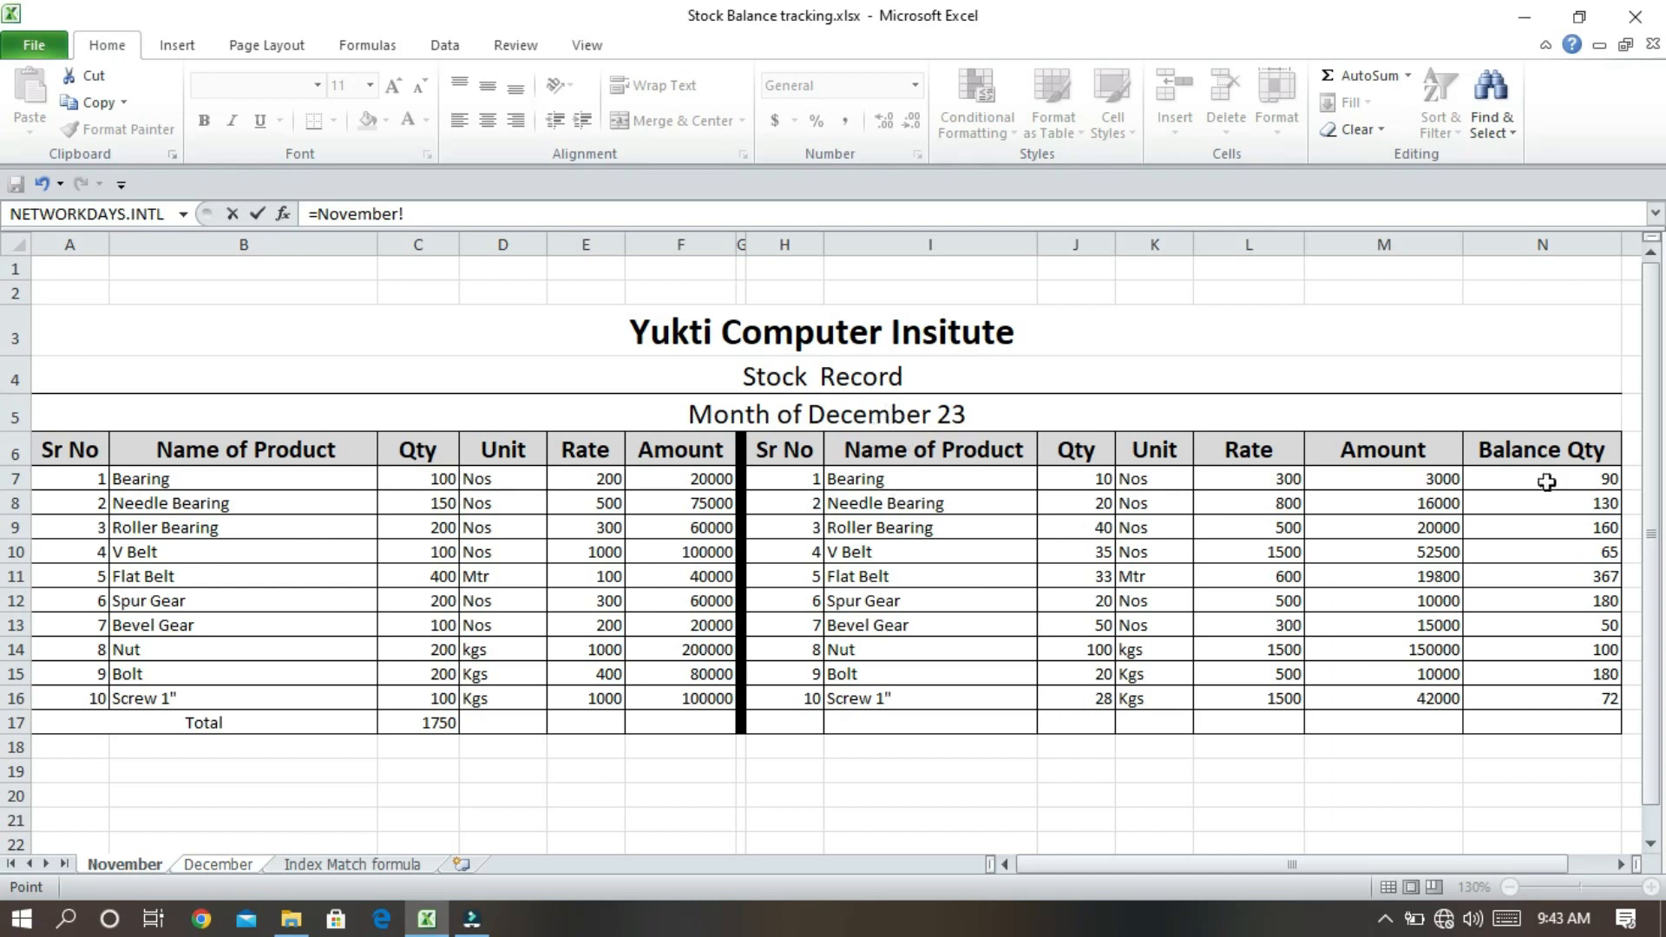
key(Escape)
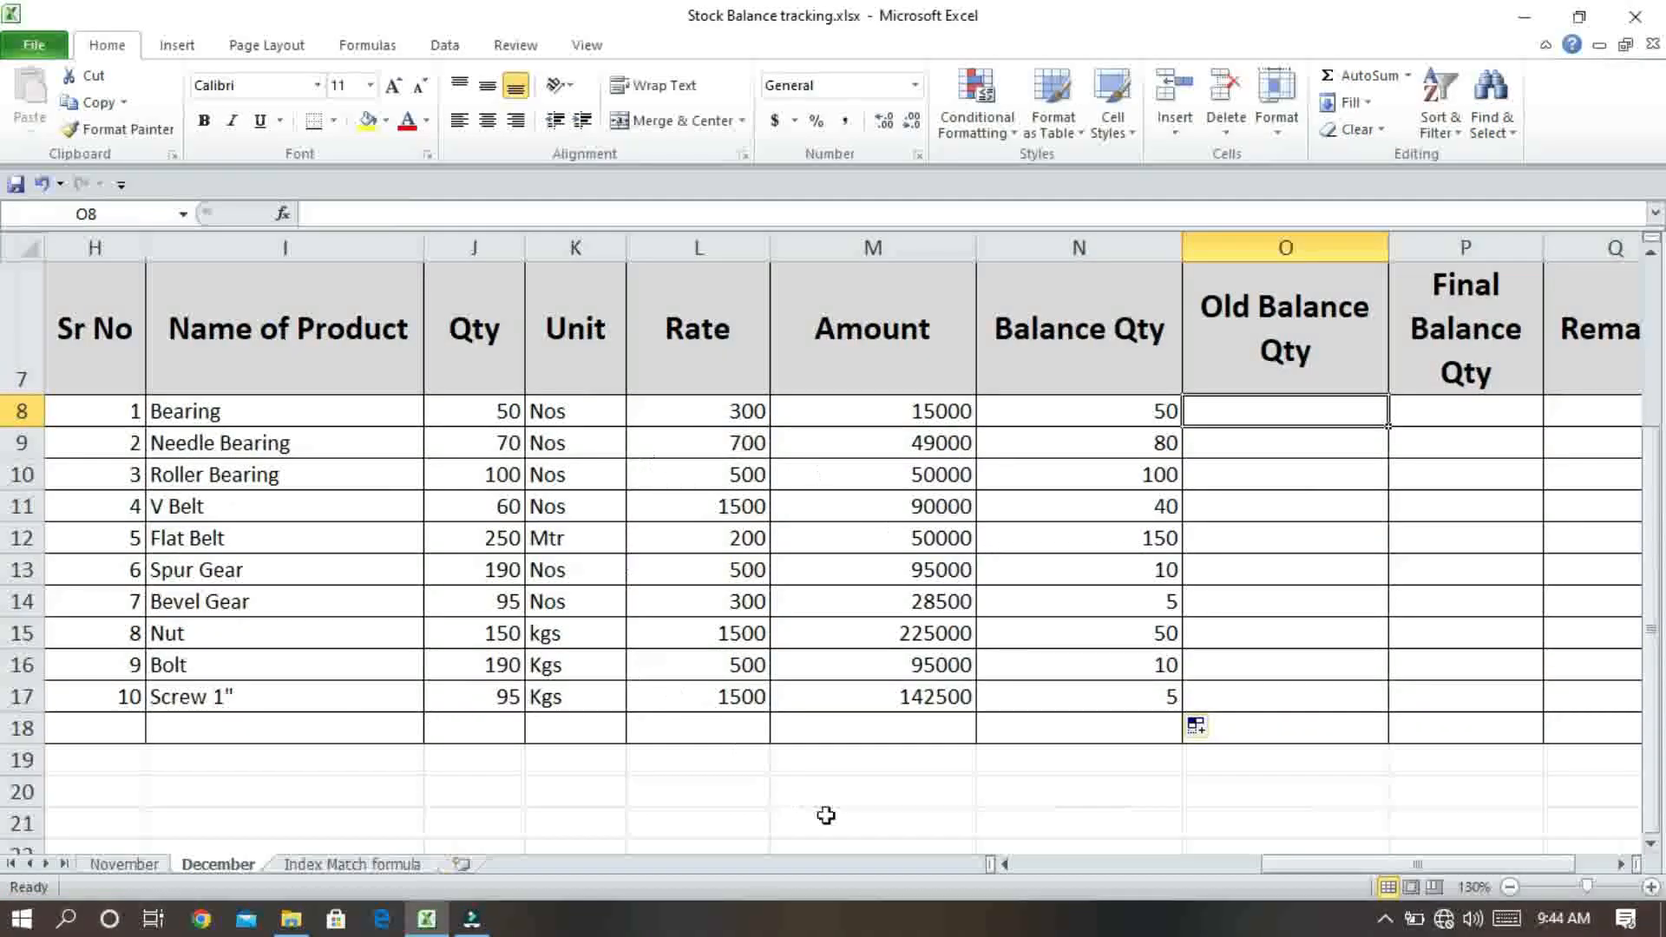
Correct the month heading on the November sheet to "Month of November 23".
scroll(586, 751, up, 2)
click(113, 865)
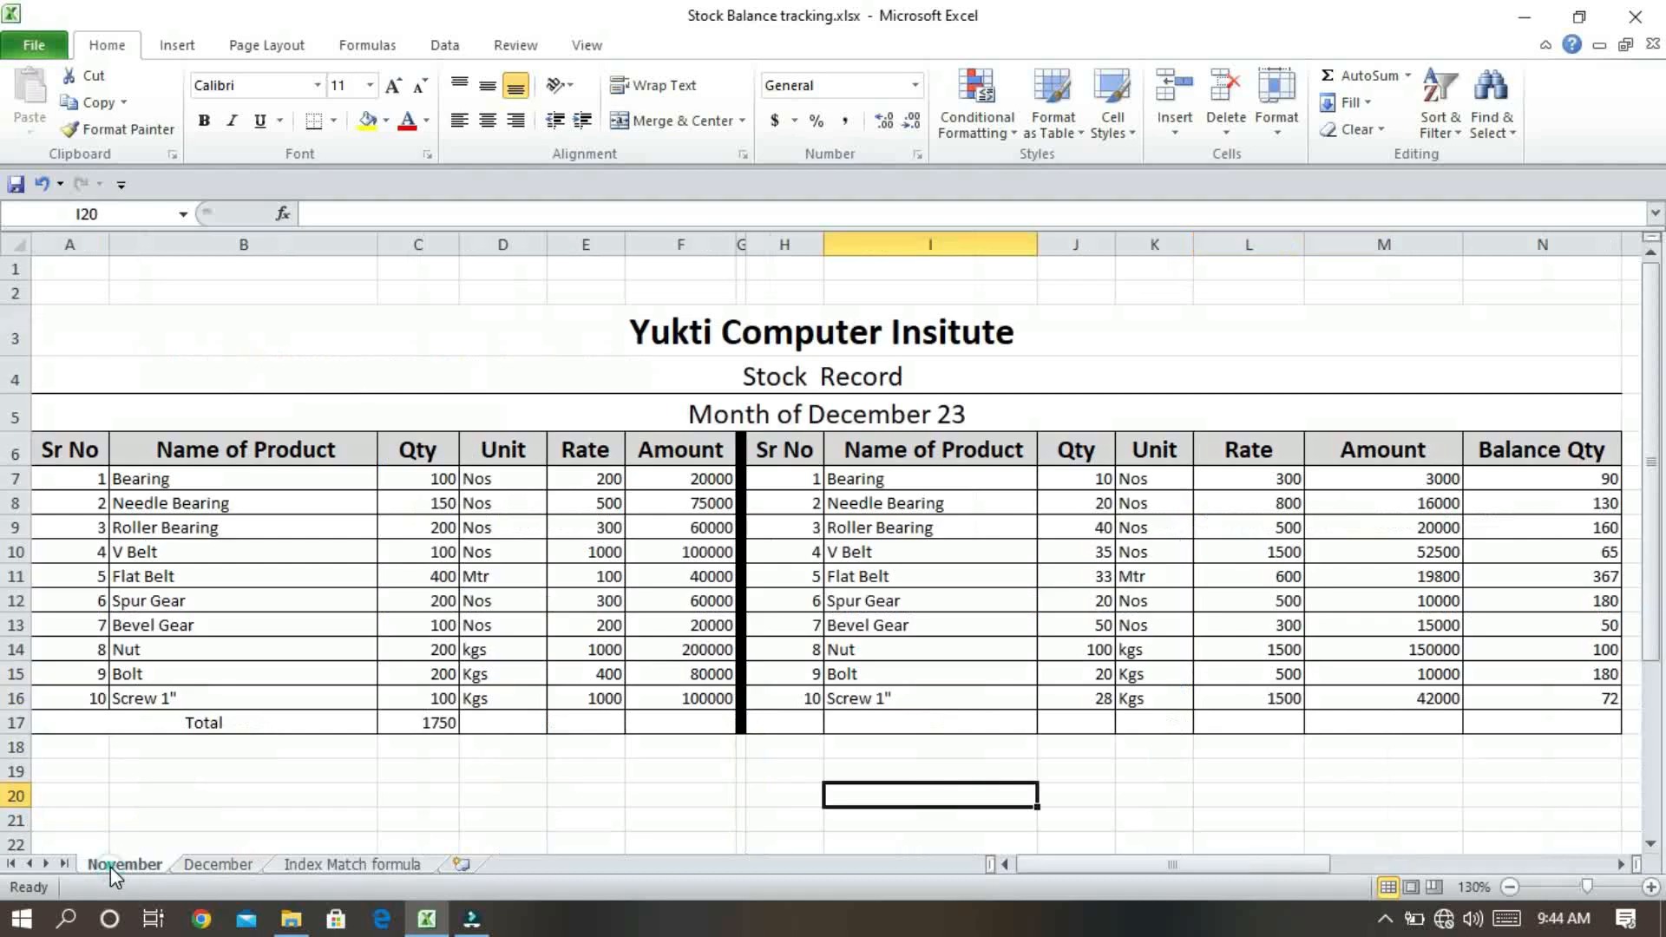
click(824, 416)
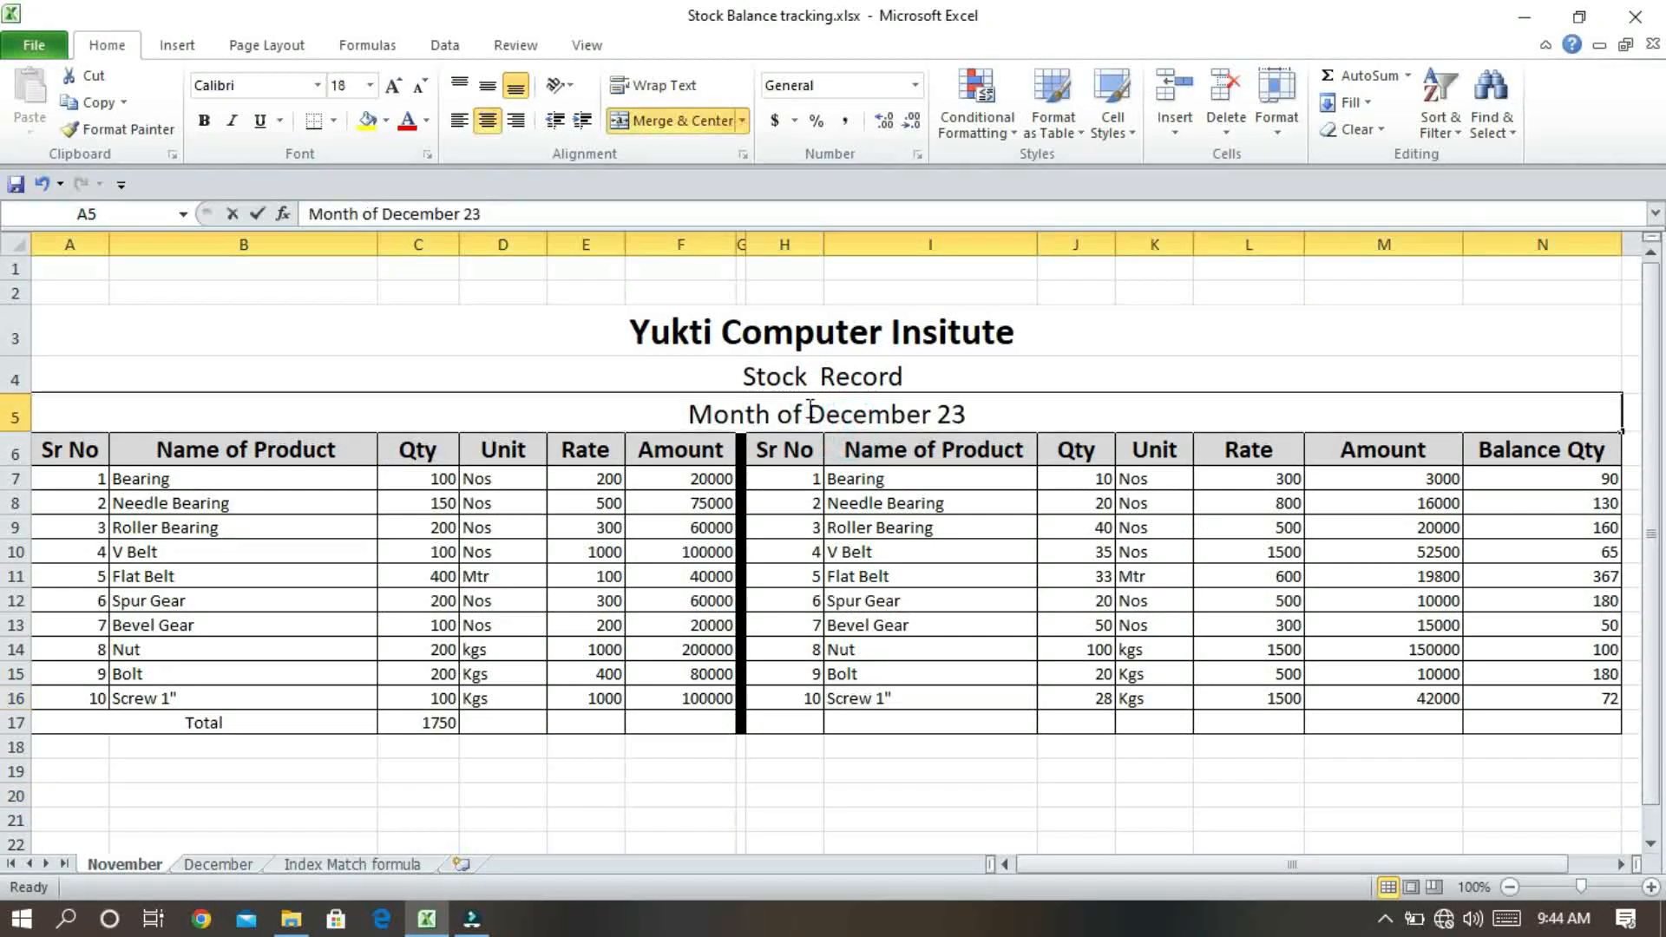
double_click(818, 417)
drag(817, 416, 934, 416)
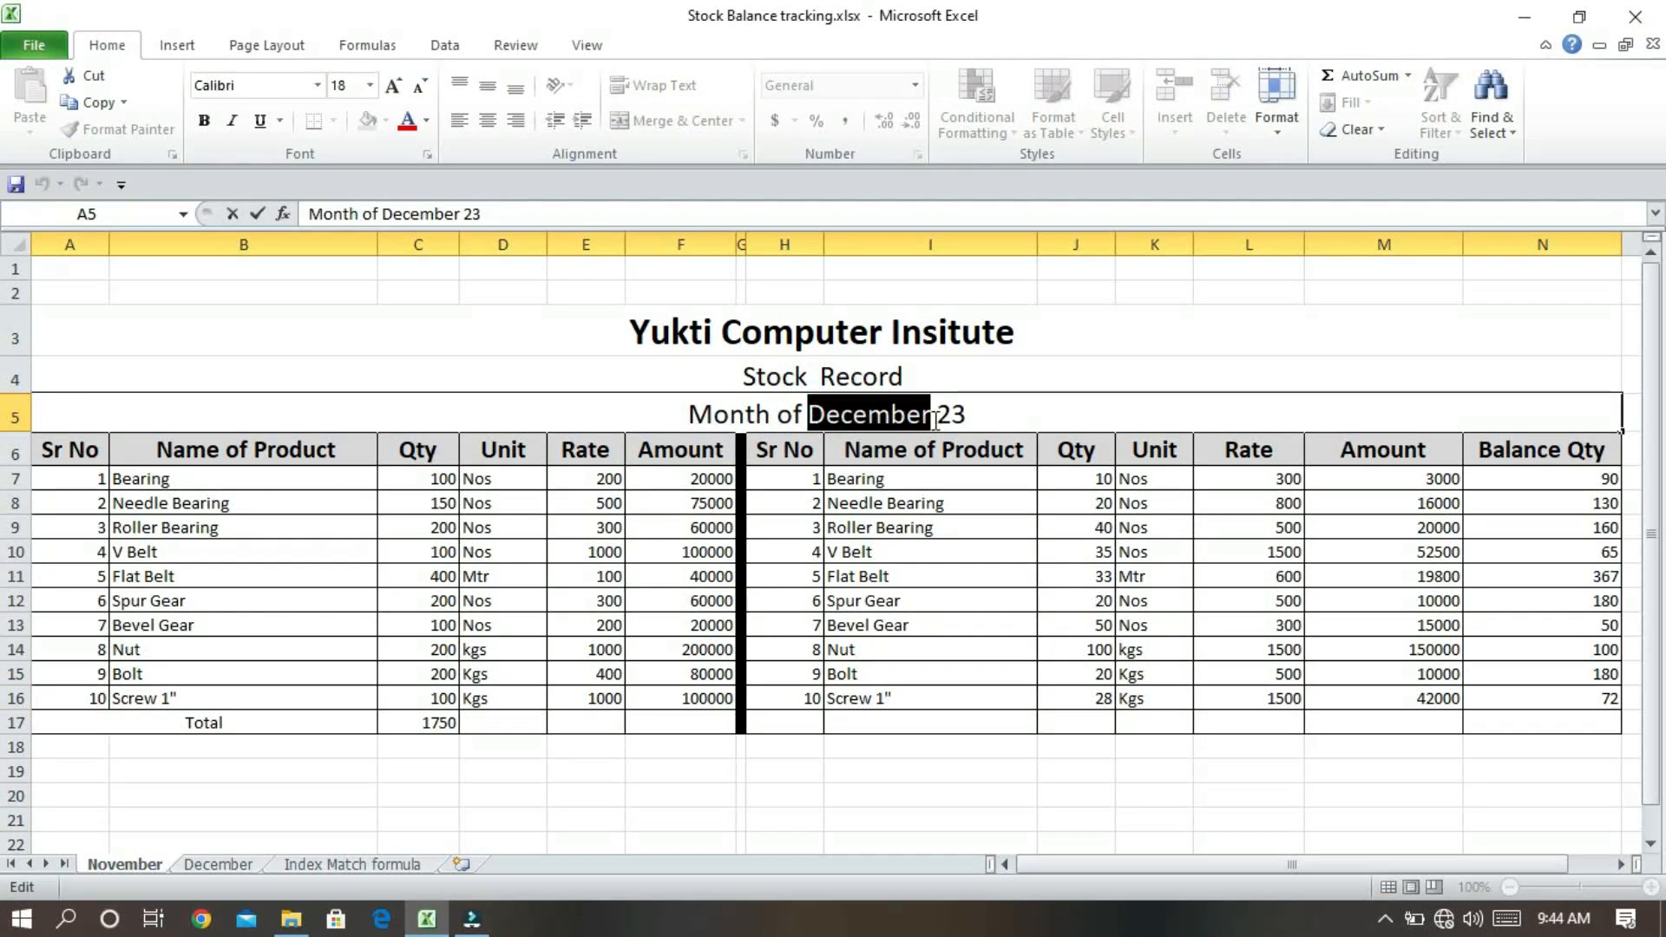
text(N)
text(vemebr)
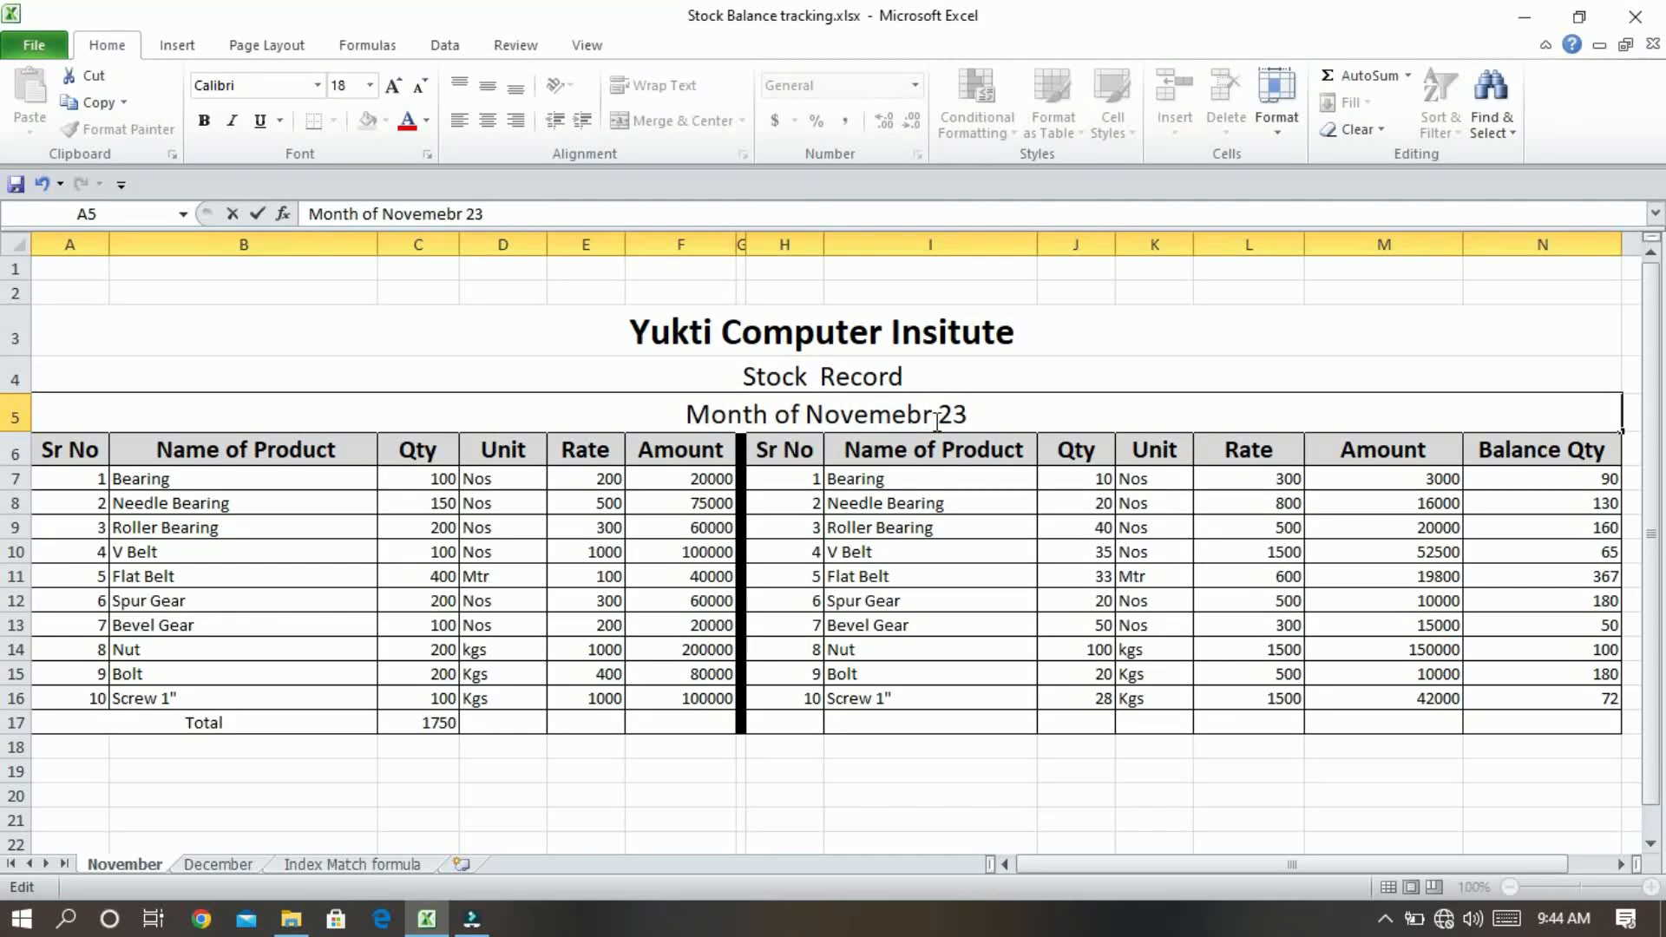
key(BackSpace)
key(BackSpace)
key(BackSpace)
key(BackSpace)
key(BackSpace)
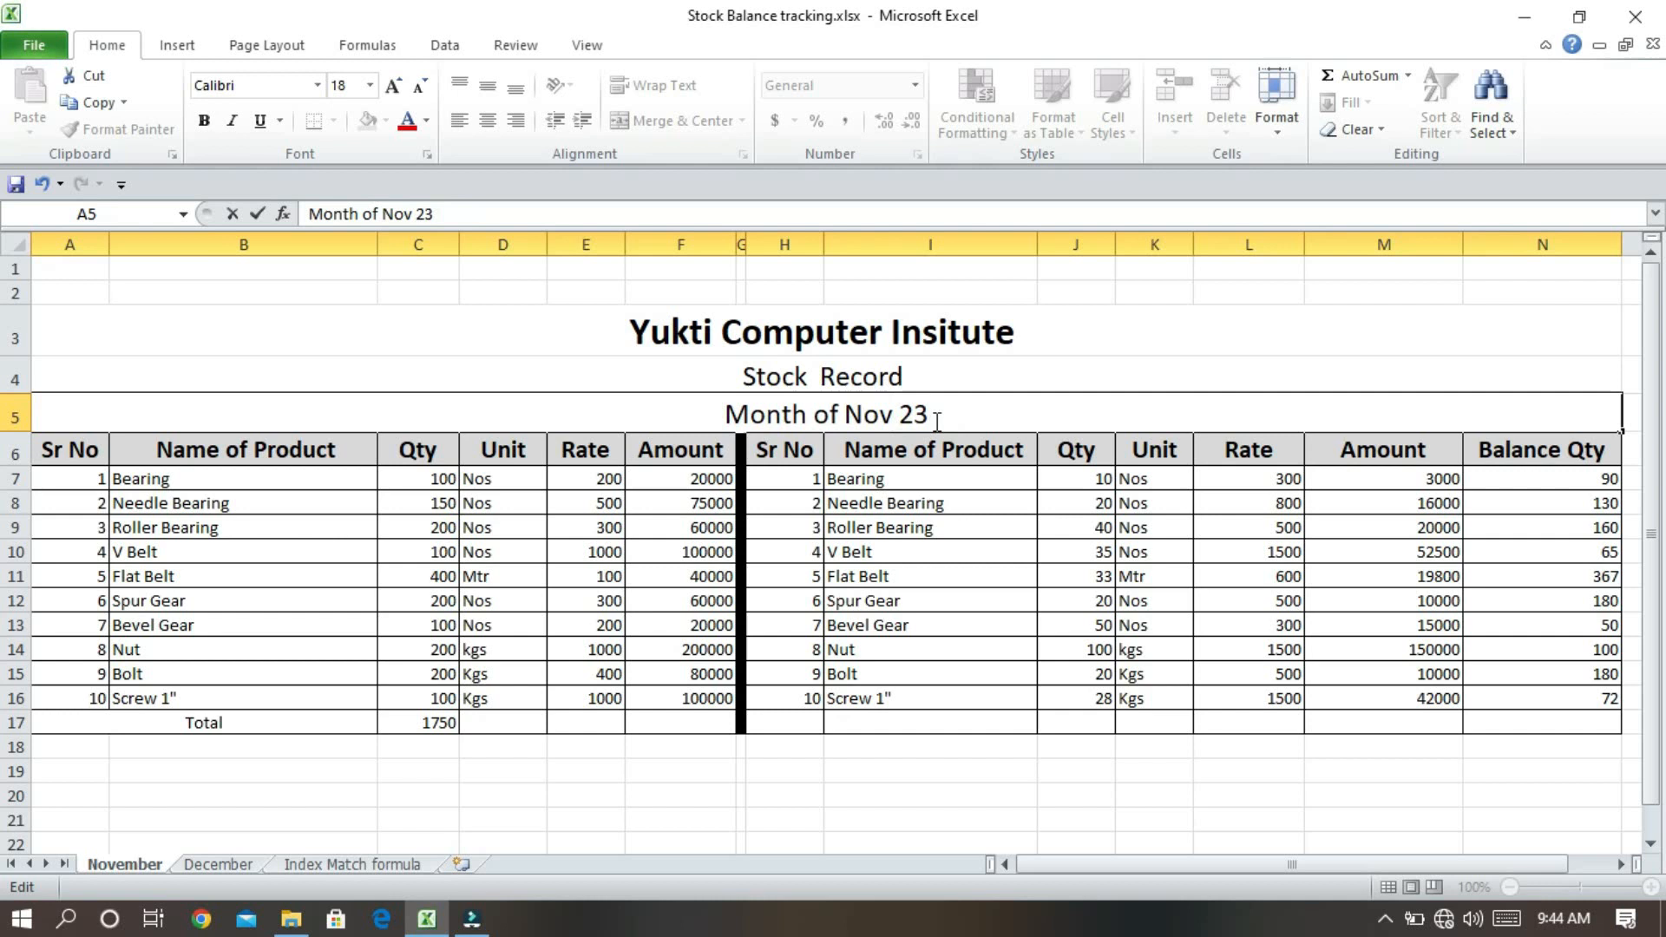
text(ember)
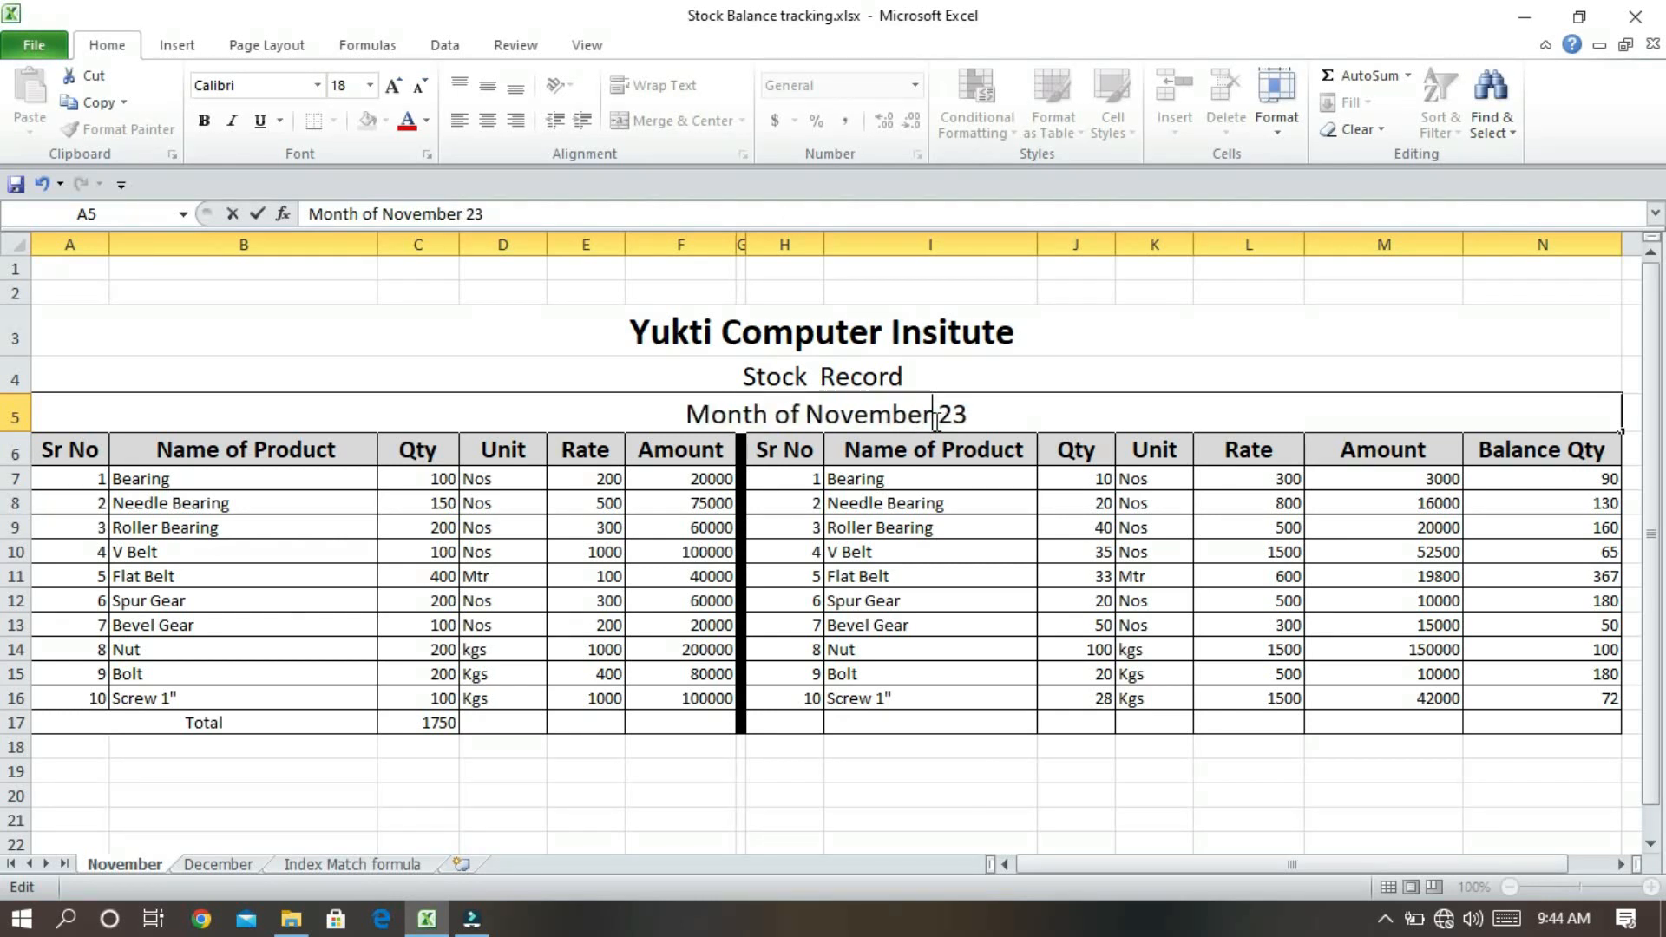
click(929, 503)
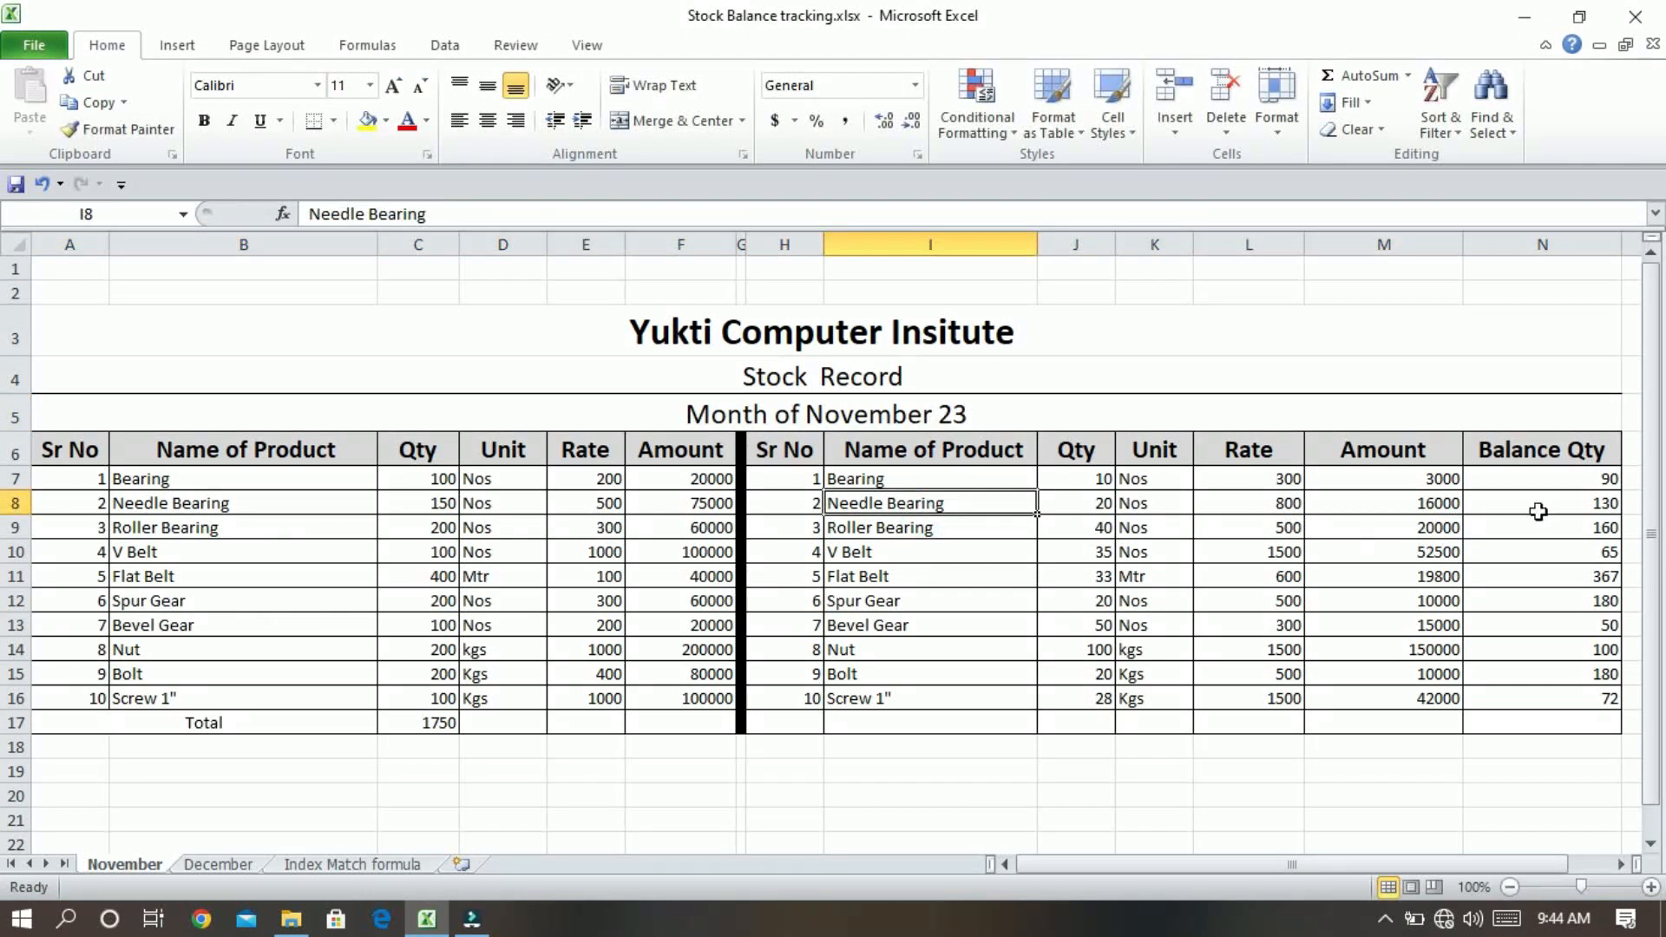
Link December's Old Balance Qty in O8 to November's balance with =November!N7 and fill it down to row 17.
drag(1518, 477, 1550, 708)
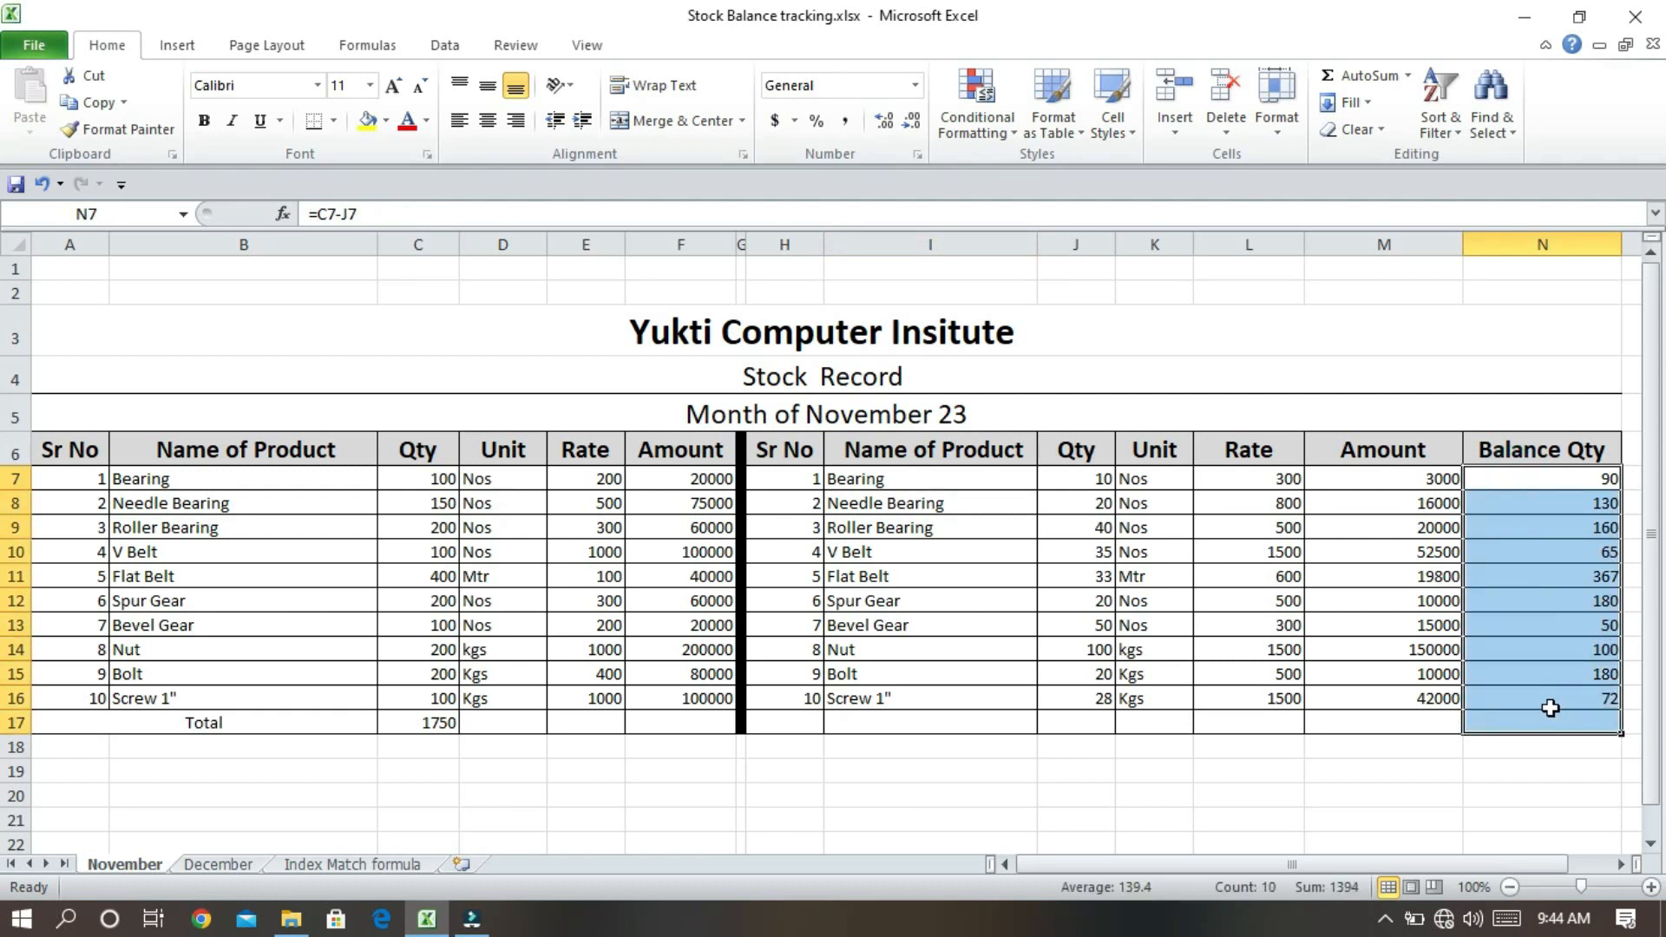
click(217, 865)
click(1290, 685)
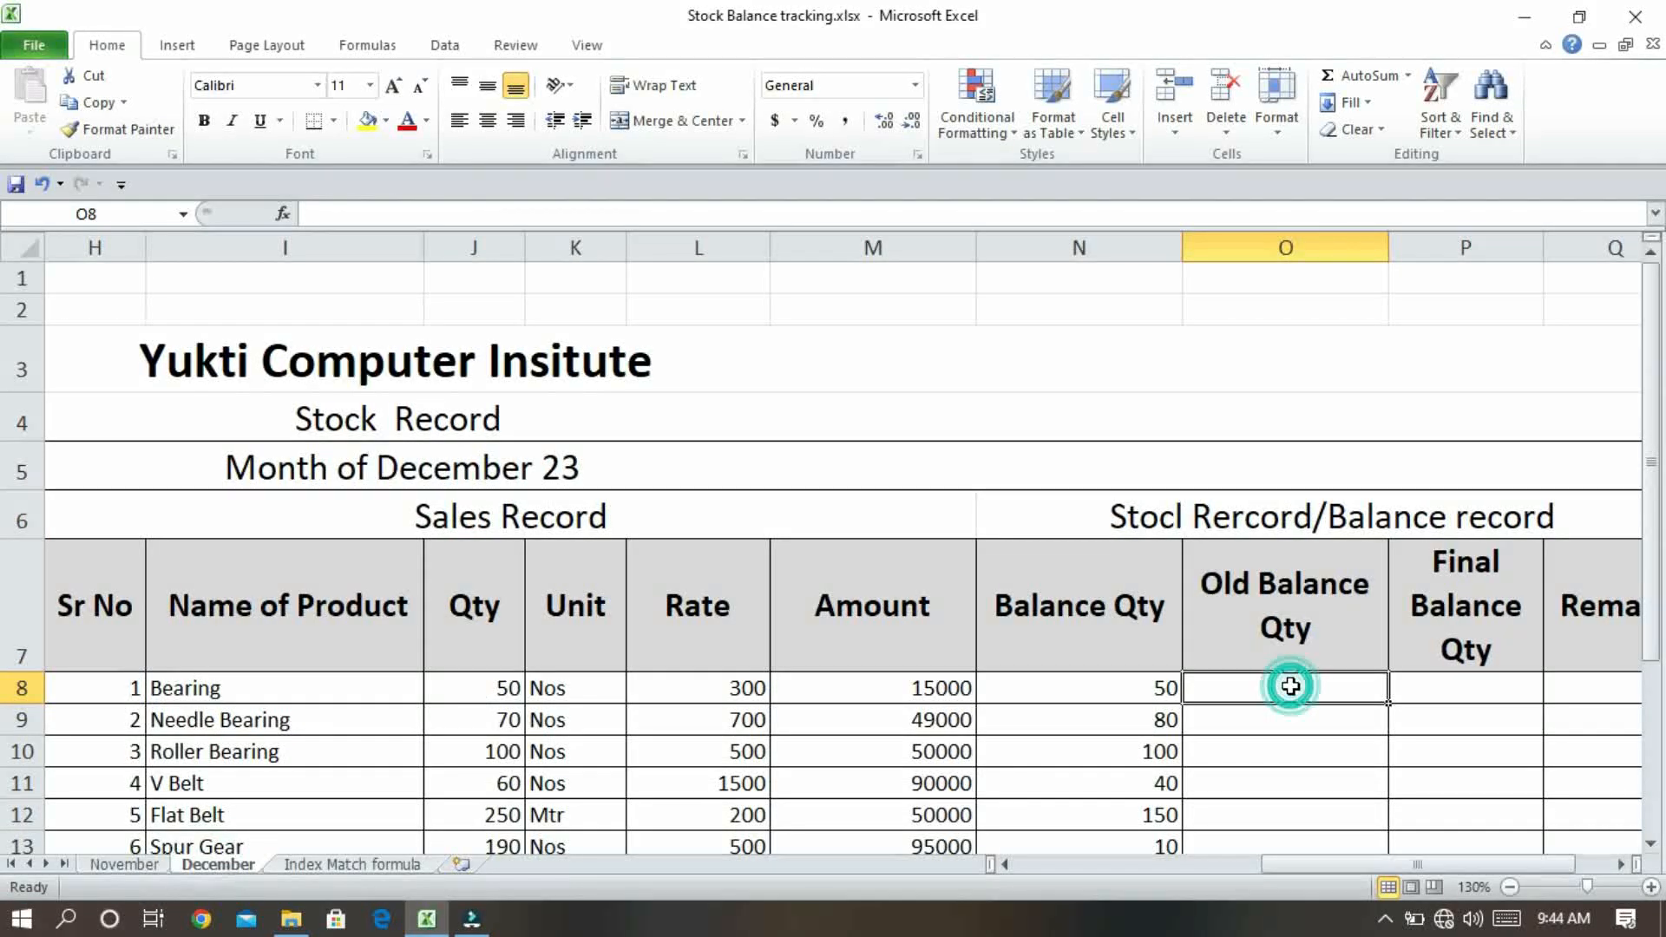
text(=)
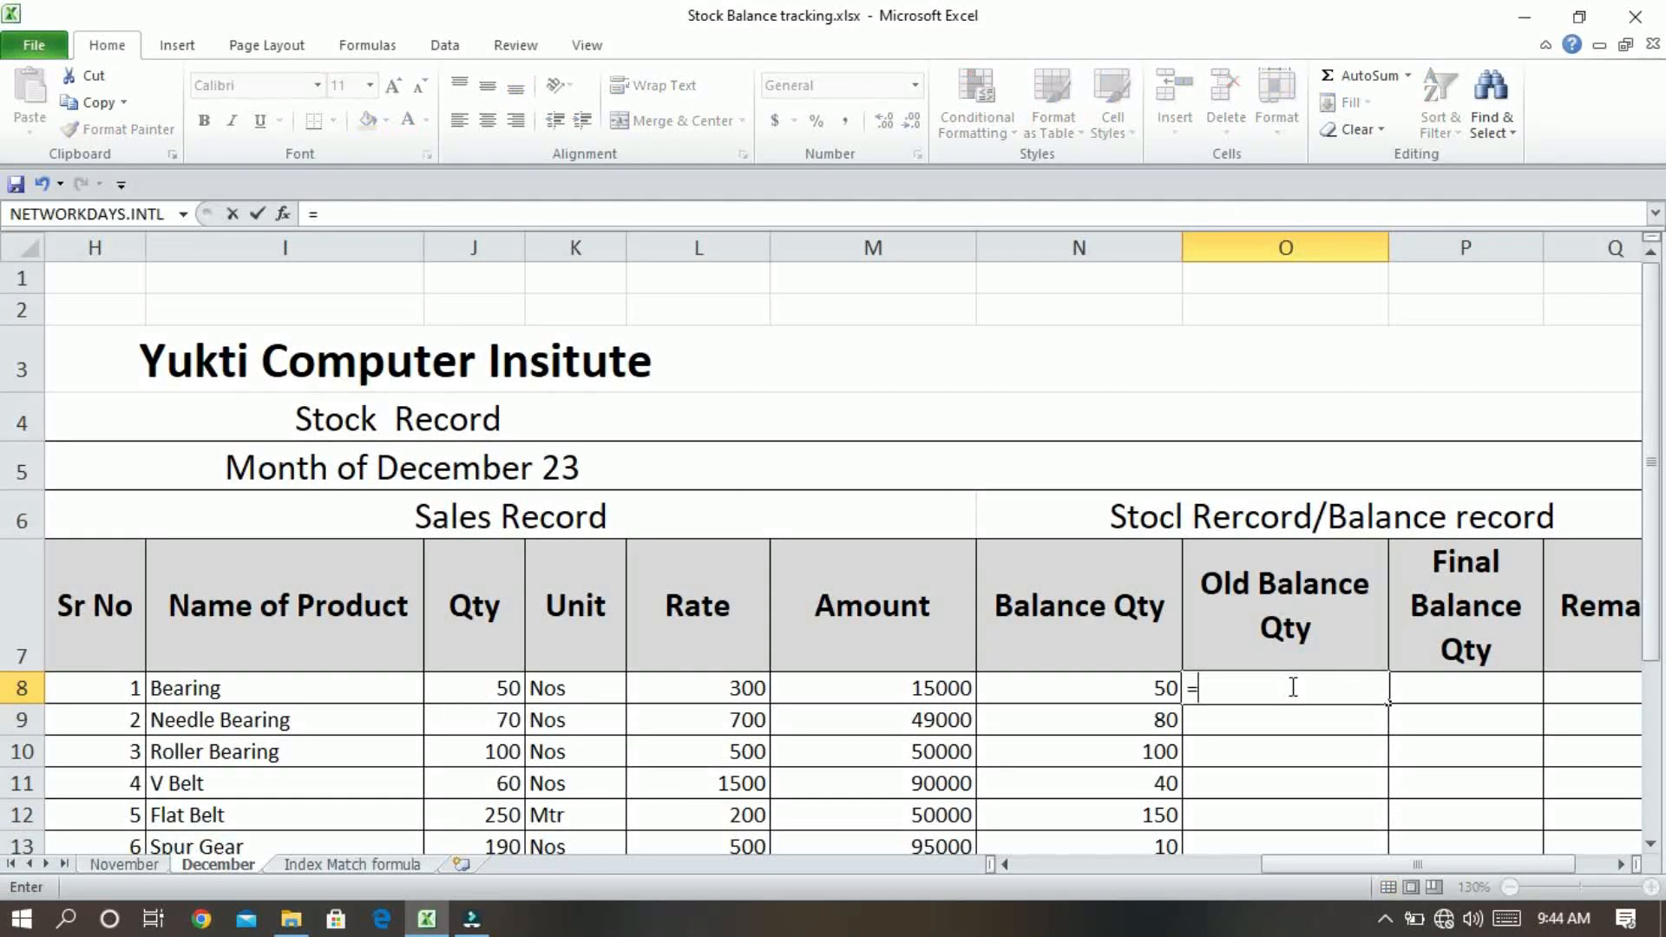
click(113, 866)
click(1521, 477)
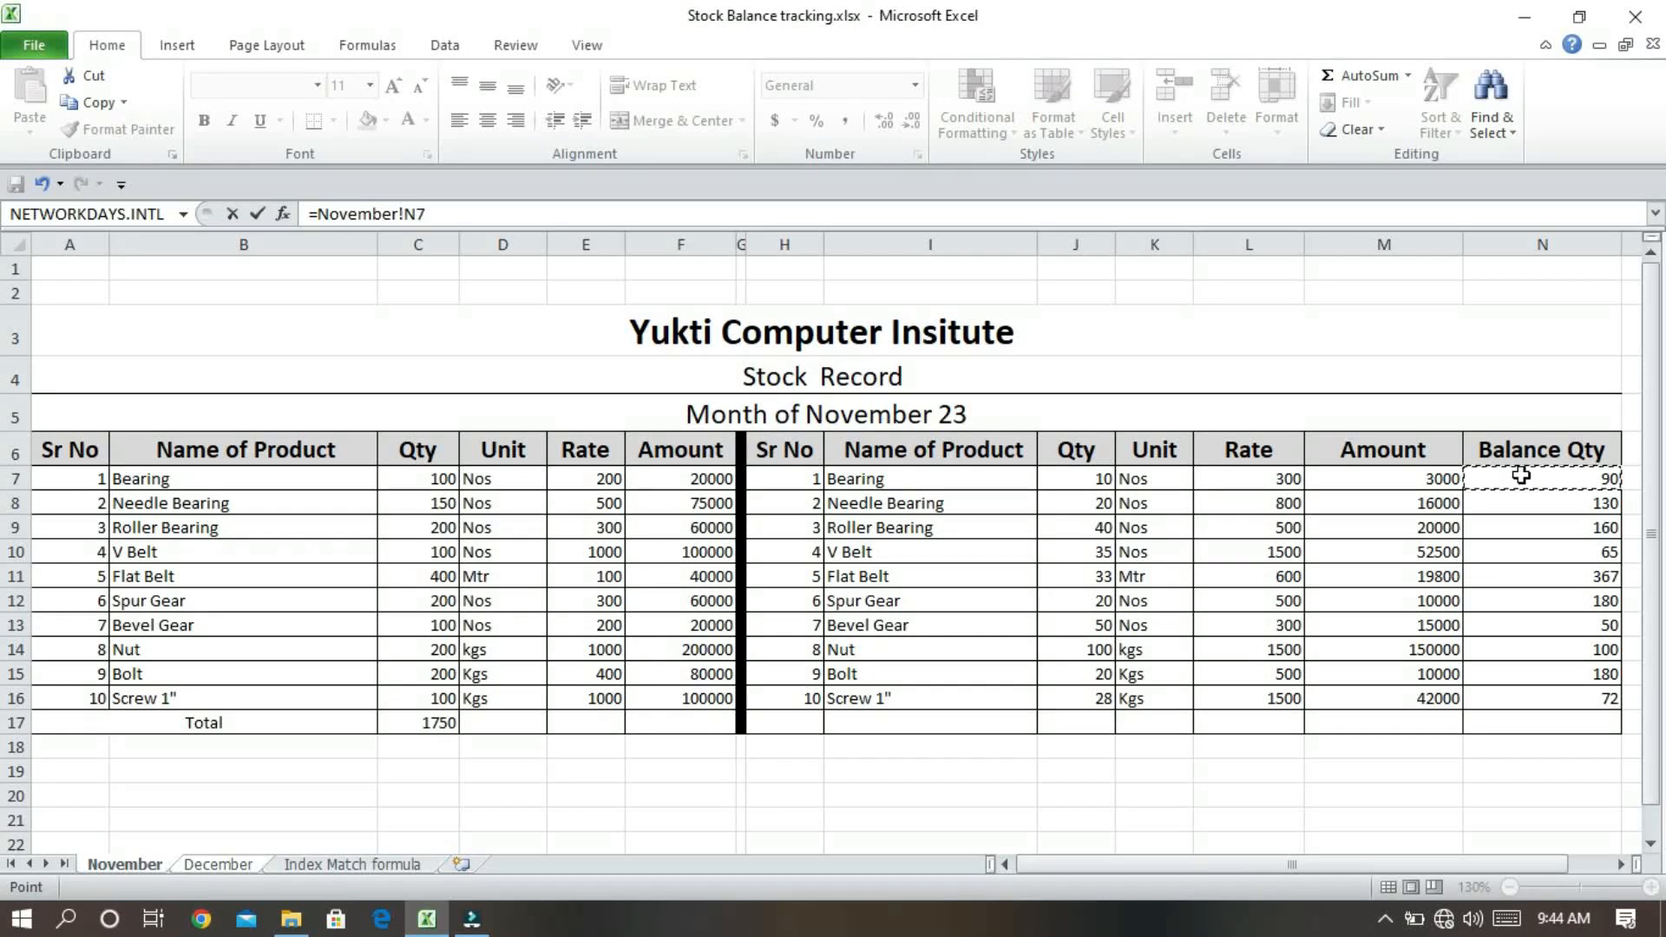
key(Return)
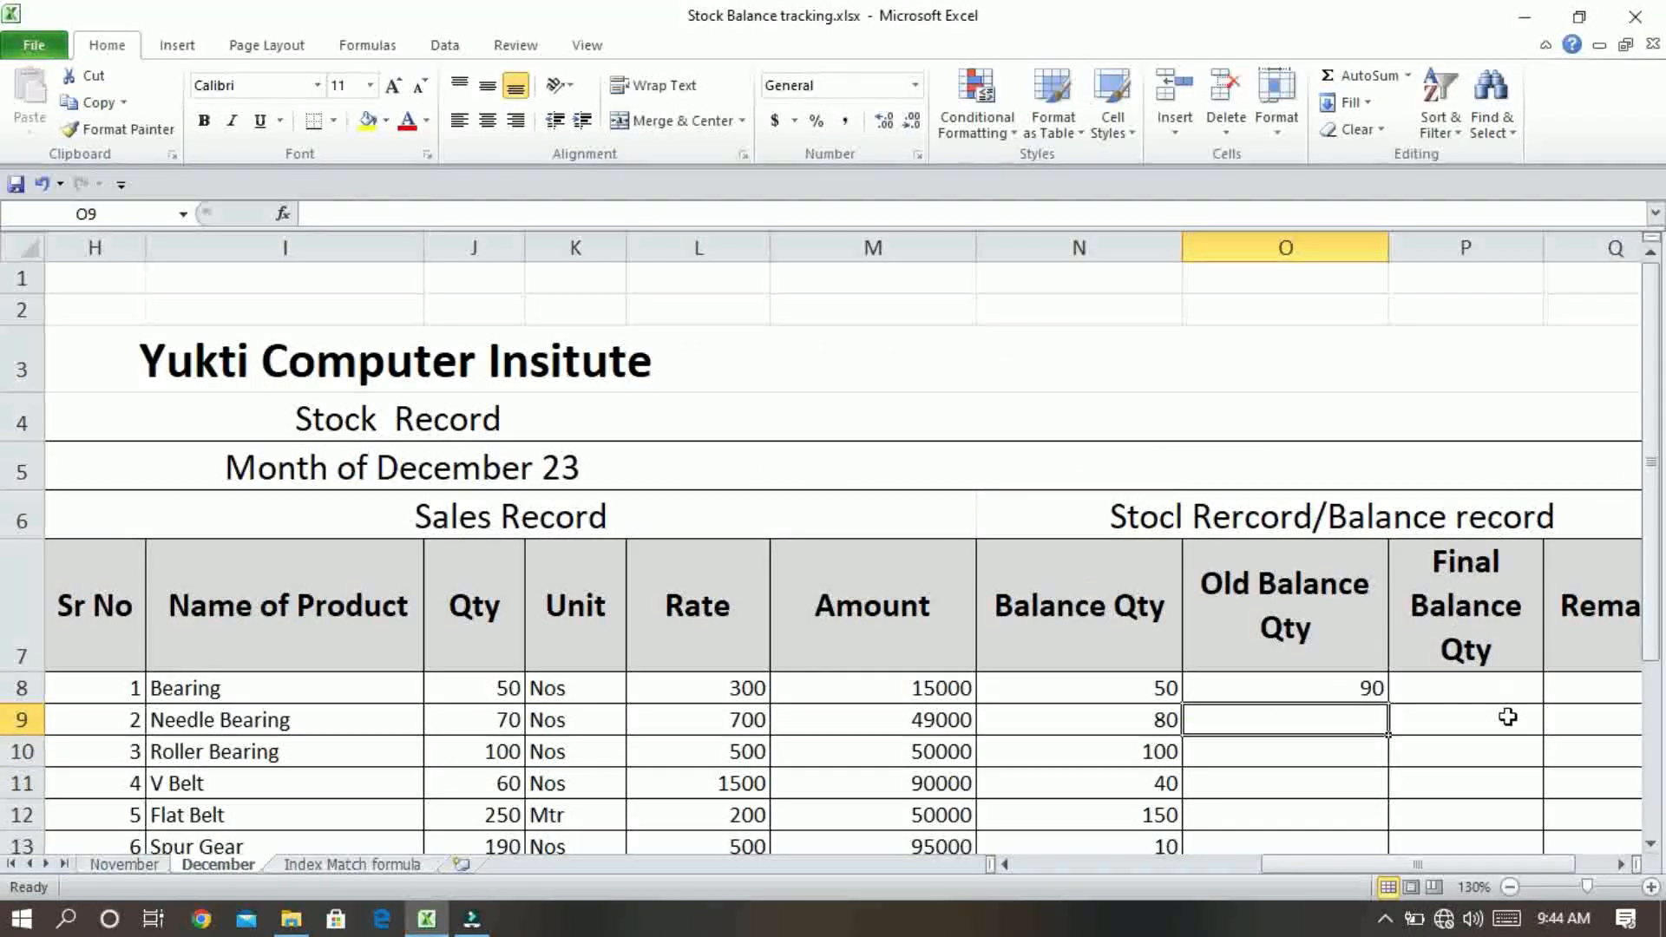
scroll(1497, 707, down, 1)
click(1346, 413)
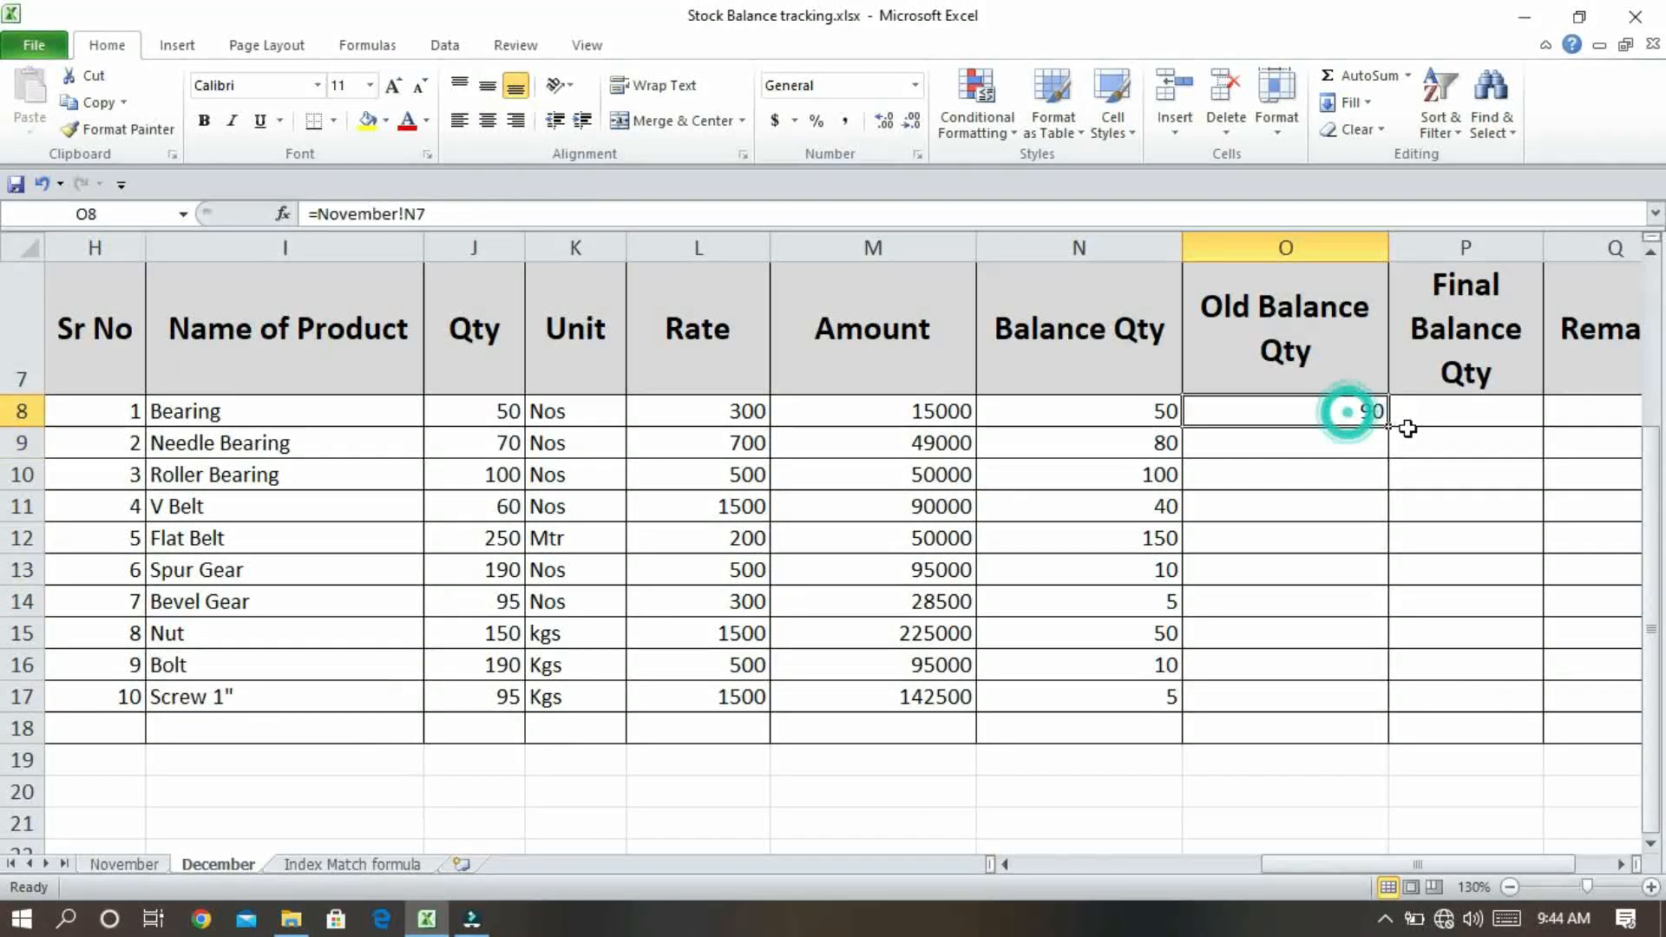
drag(1388, 426, 1389, 709)
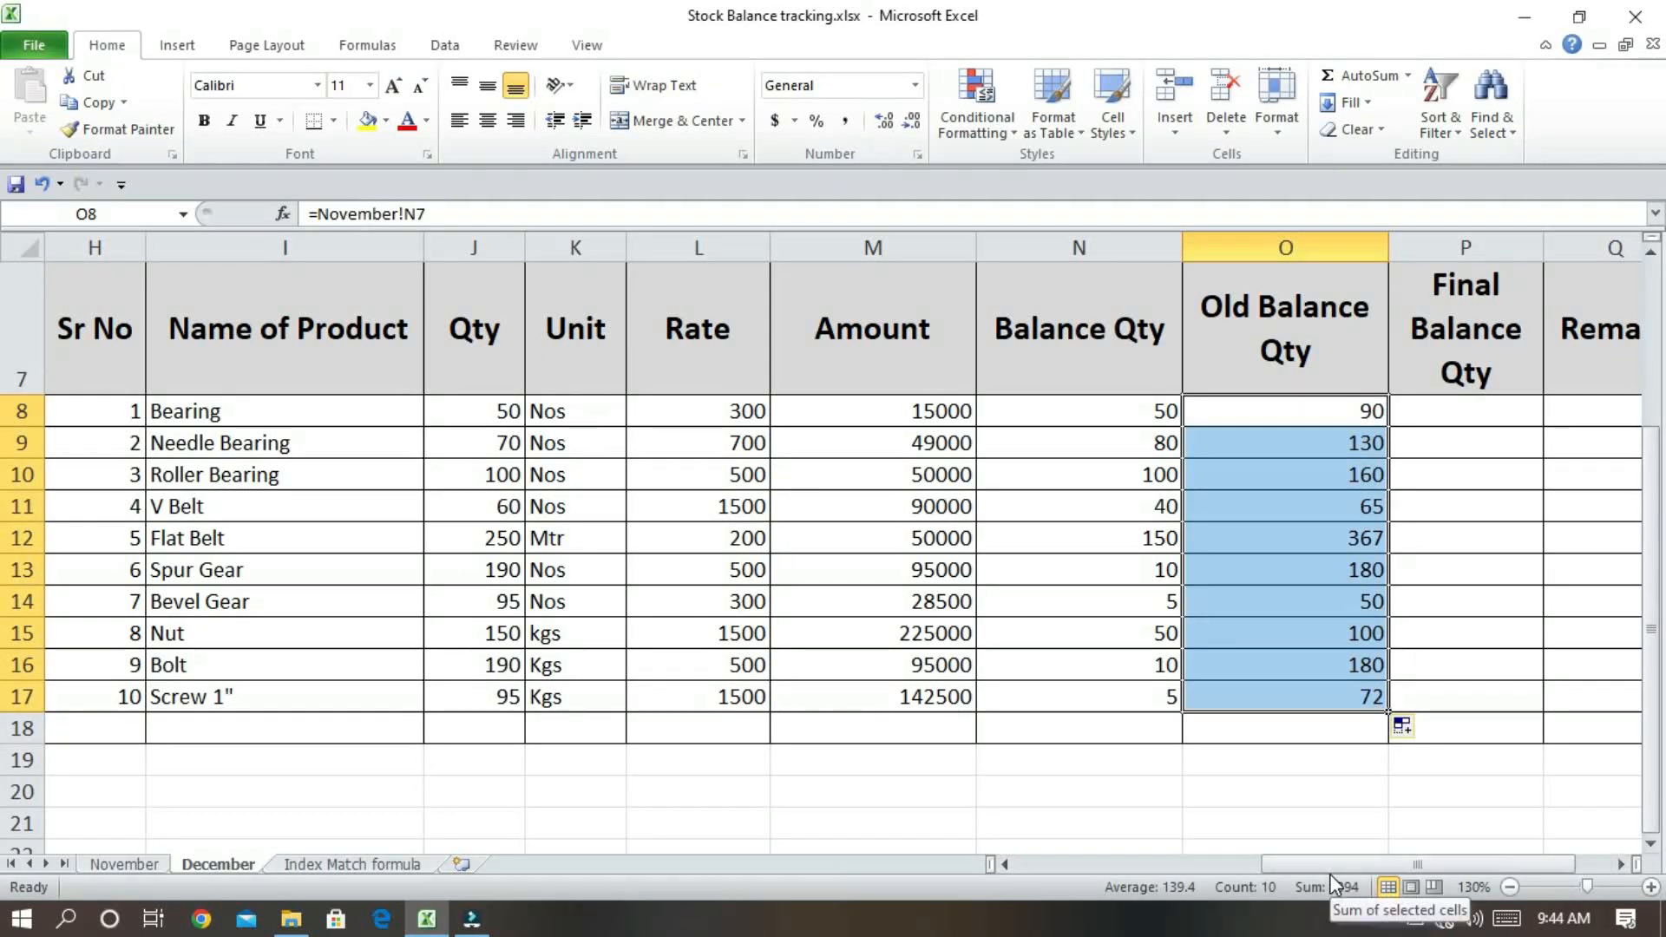
Compare the product name order on the December and November sheets, and inspect Bearing's Balance Qty and Final Balance Qty cells in December.
drag(1326, 867, 1024, 875)
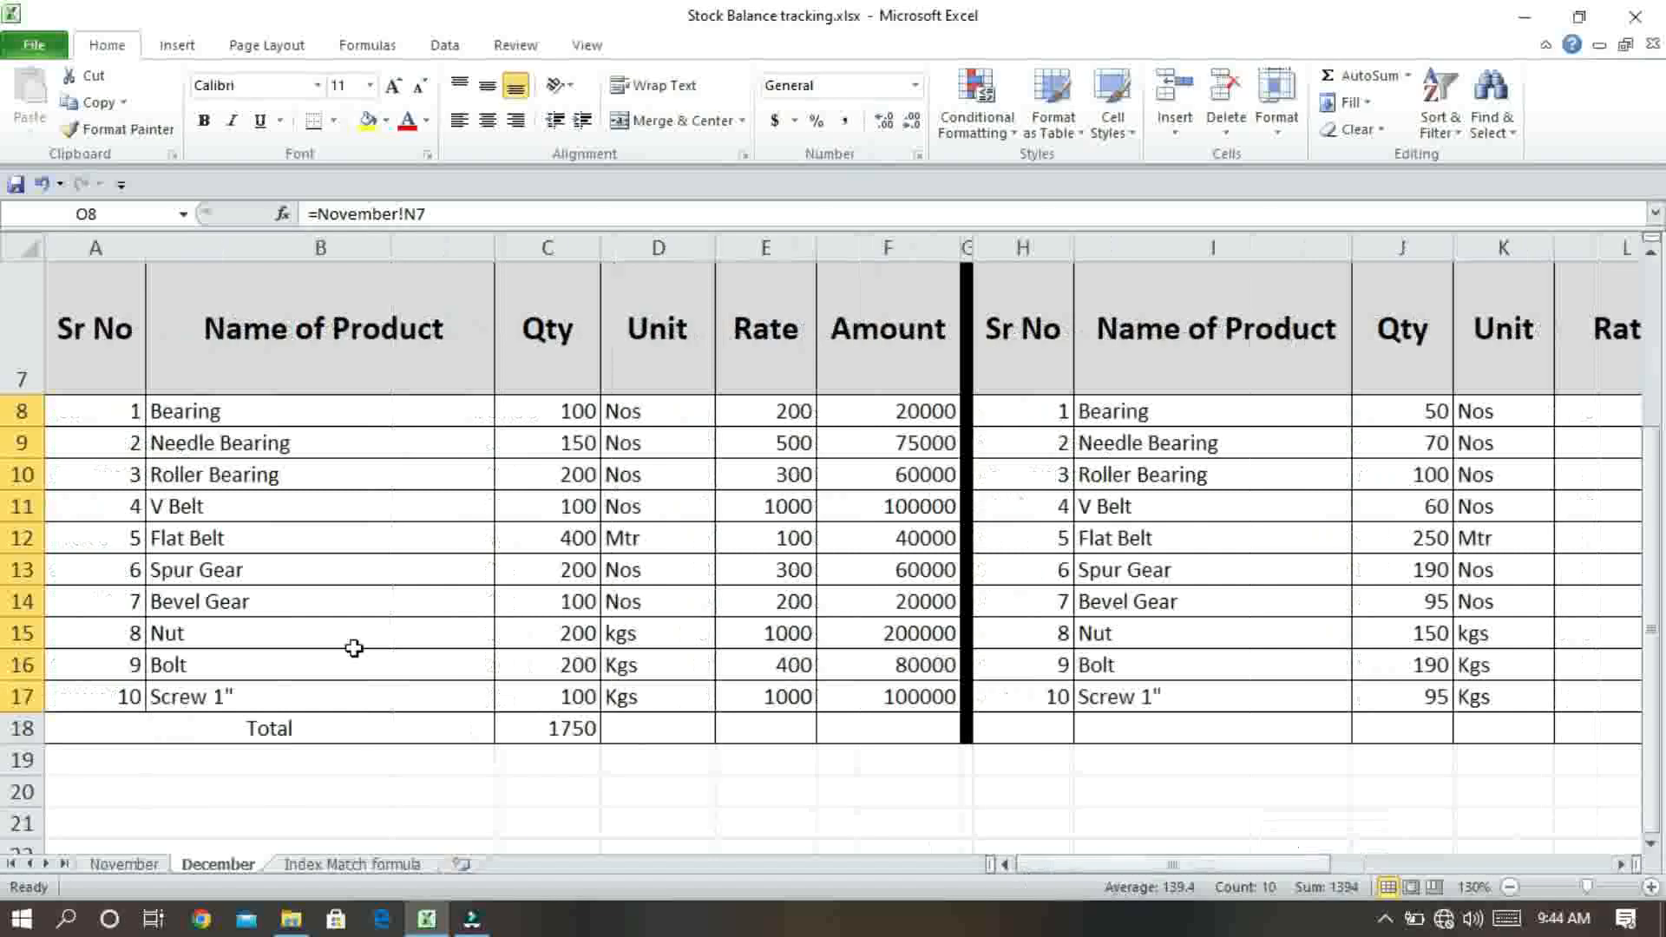
drag(351, 317, 341, 701)
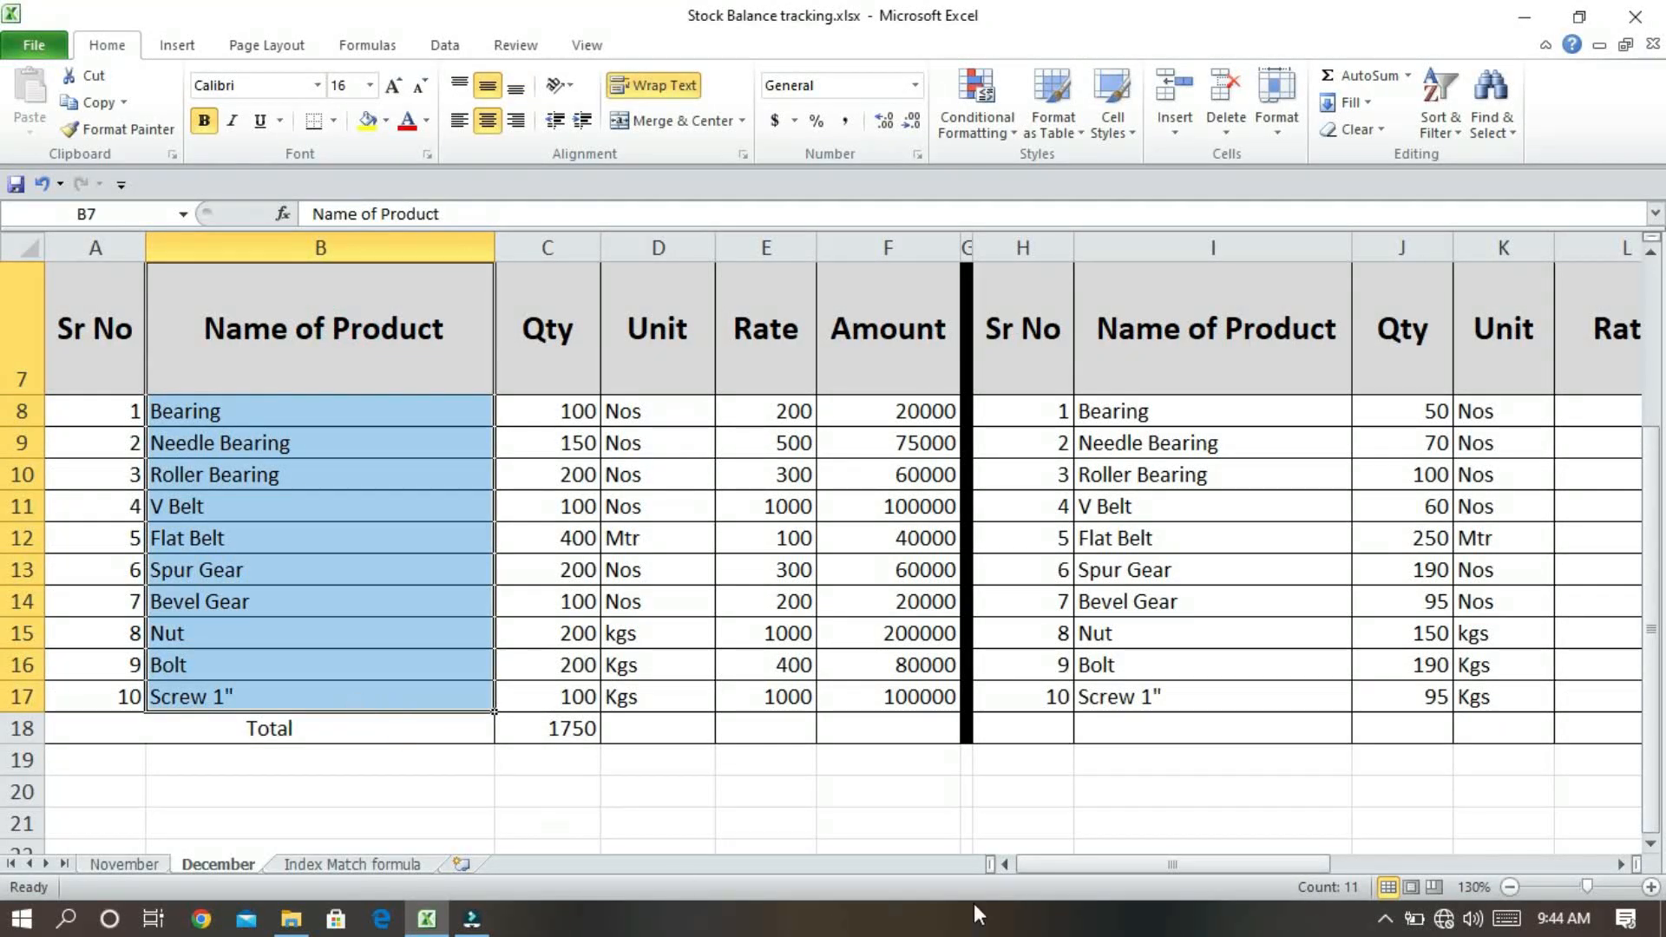
click(125, 863)
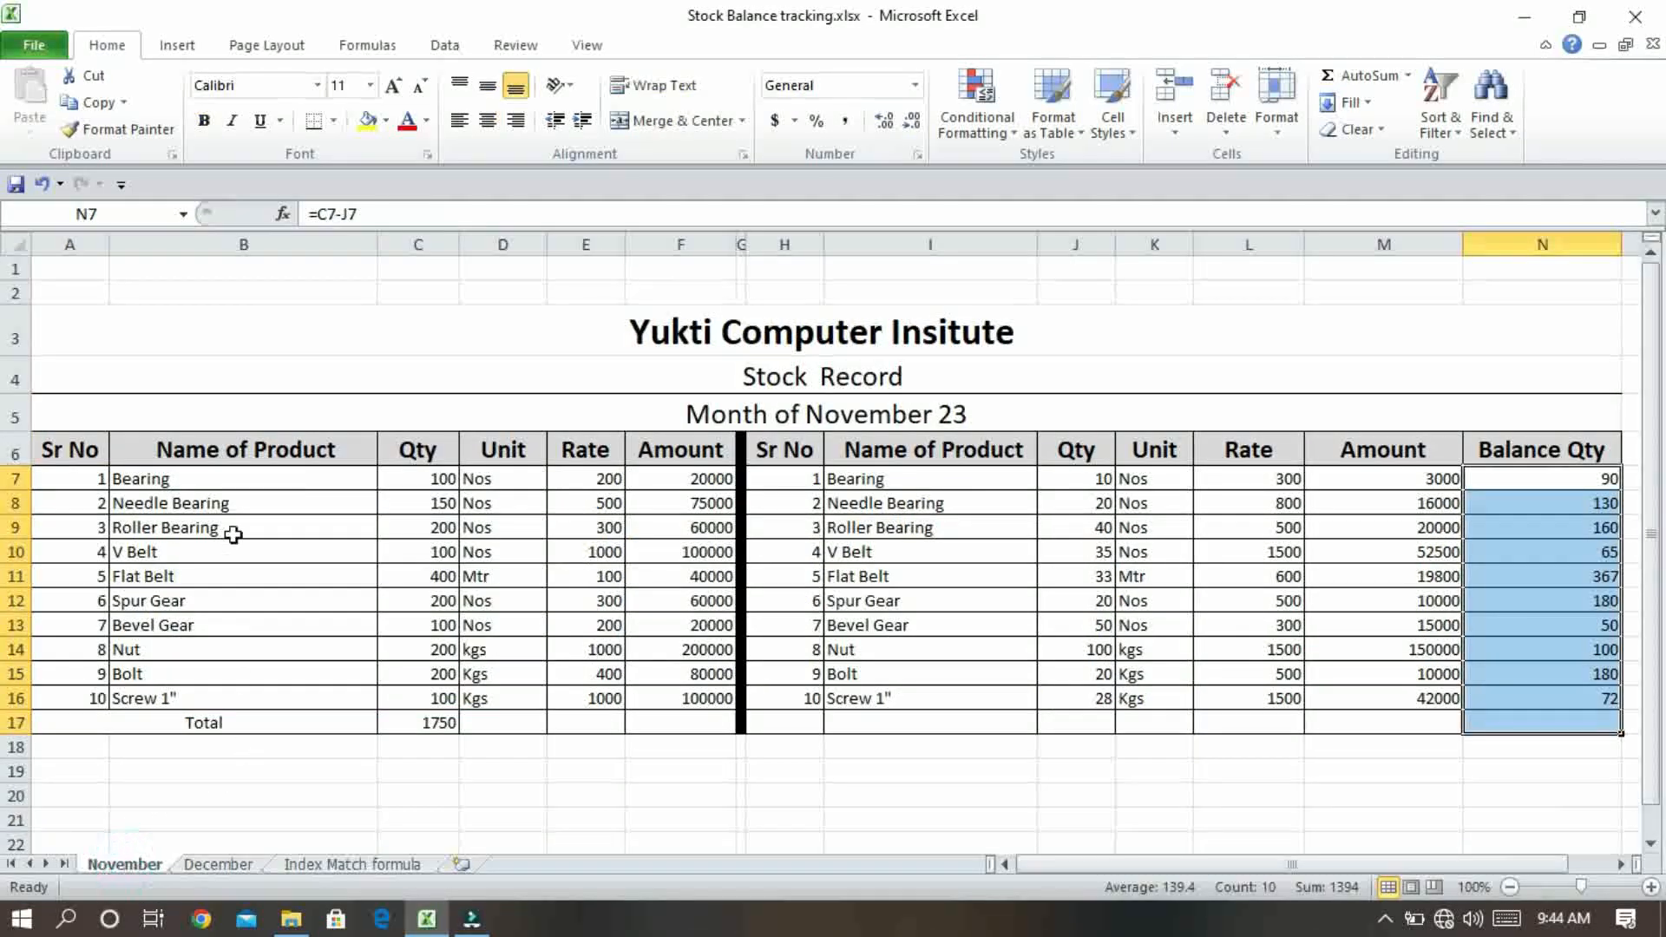
drag(246, 455, 236, 695)
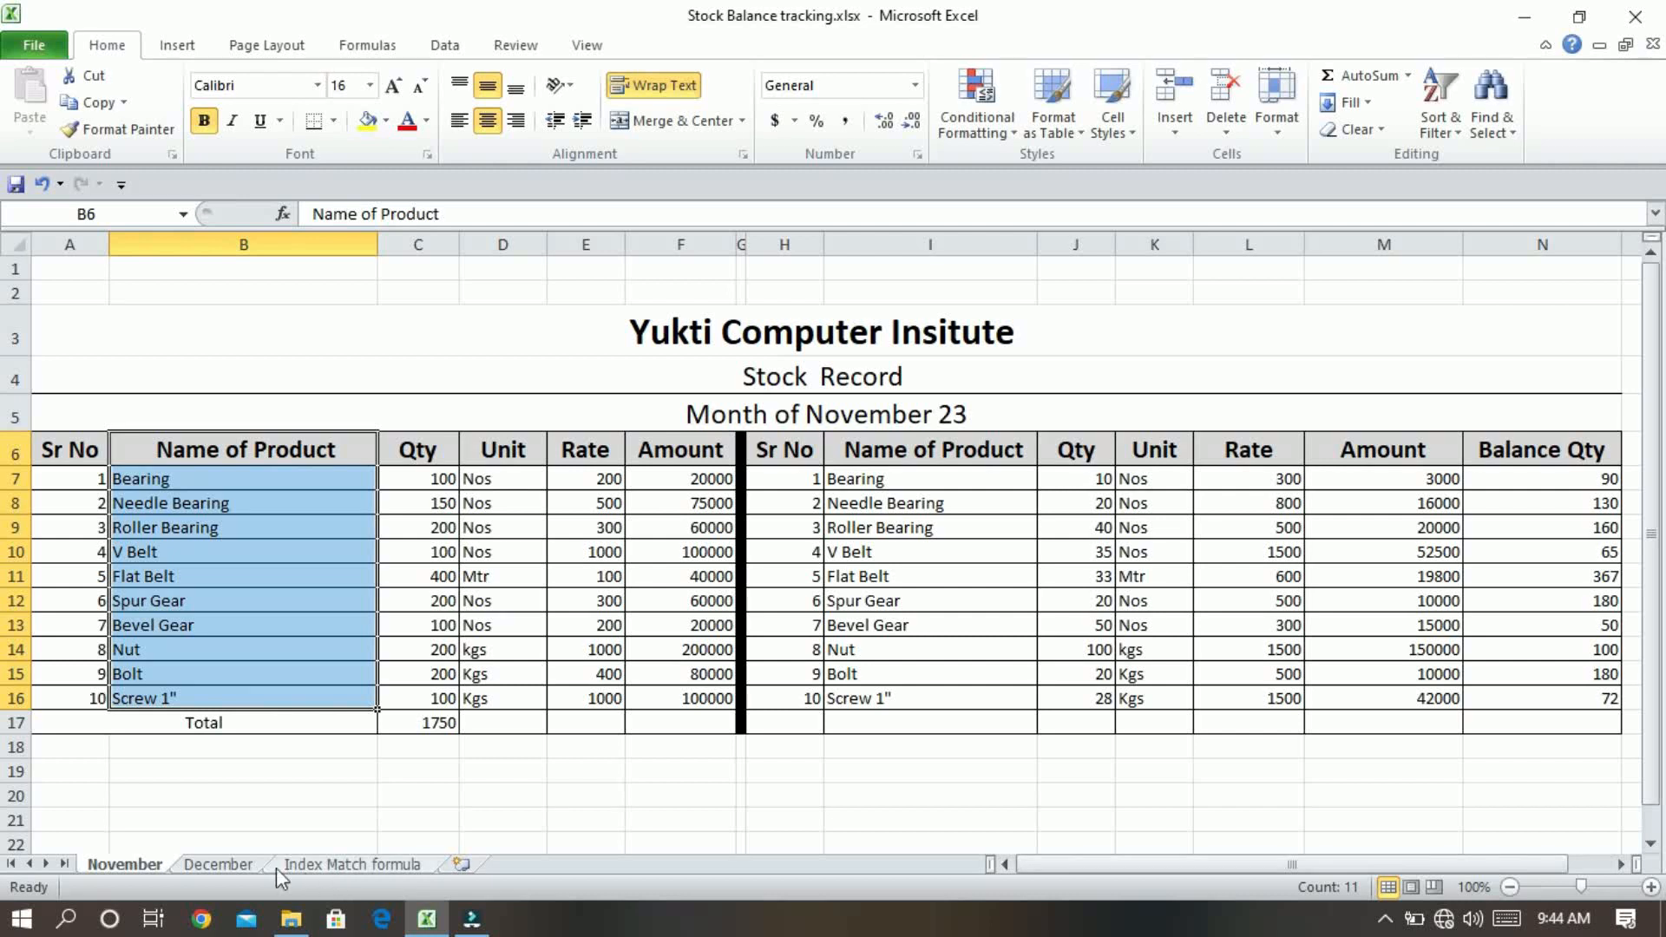
click(247, 862)
drag(1086, 864, 1444, 867)
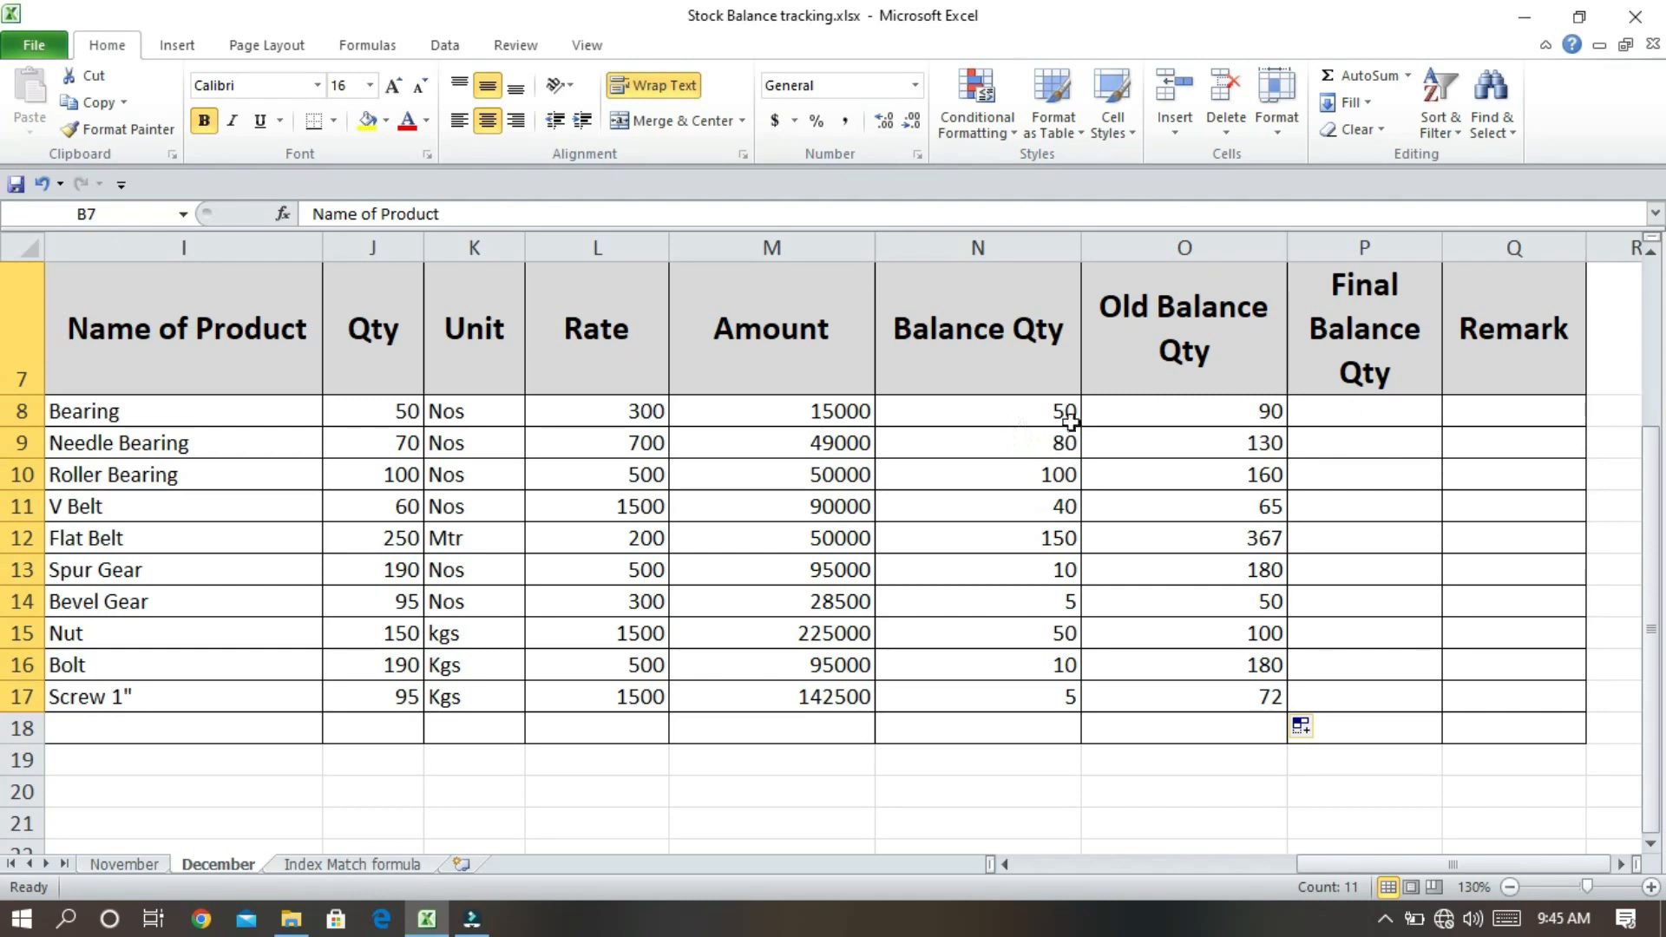
click(1395, 404)
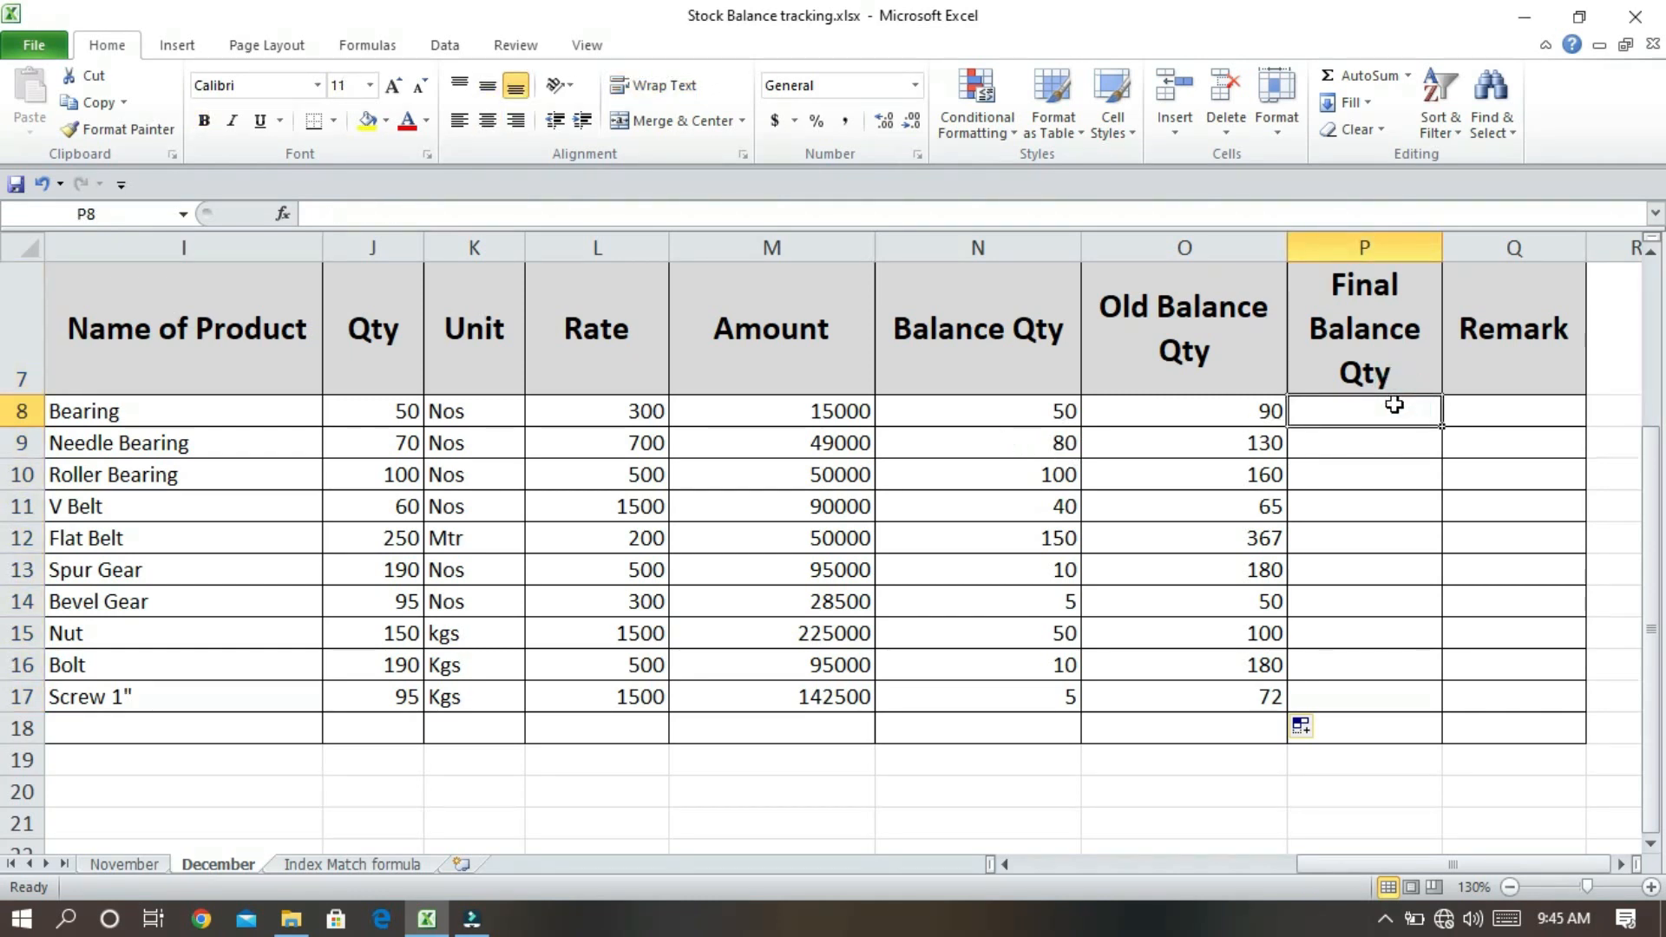
click(1031, 413)
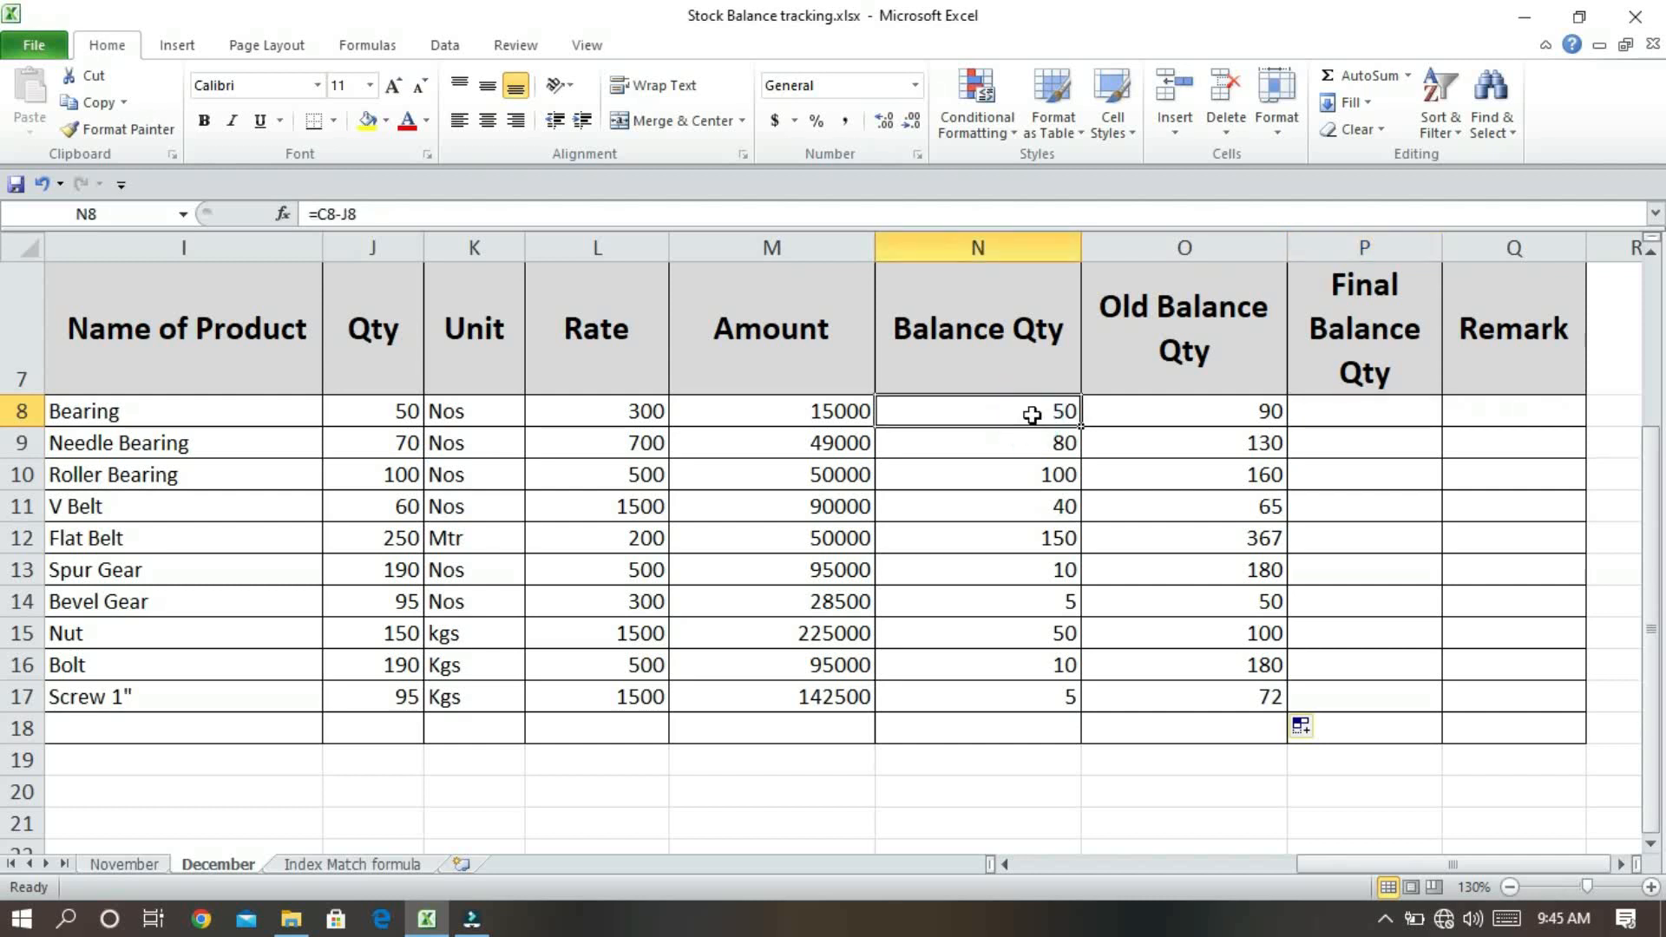
Calculate Bearing's Final Balance Qty in P8 with =N8+O8 and fill the formula down to Screw 1" in row 17.
click(1352, 413)
text(=)
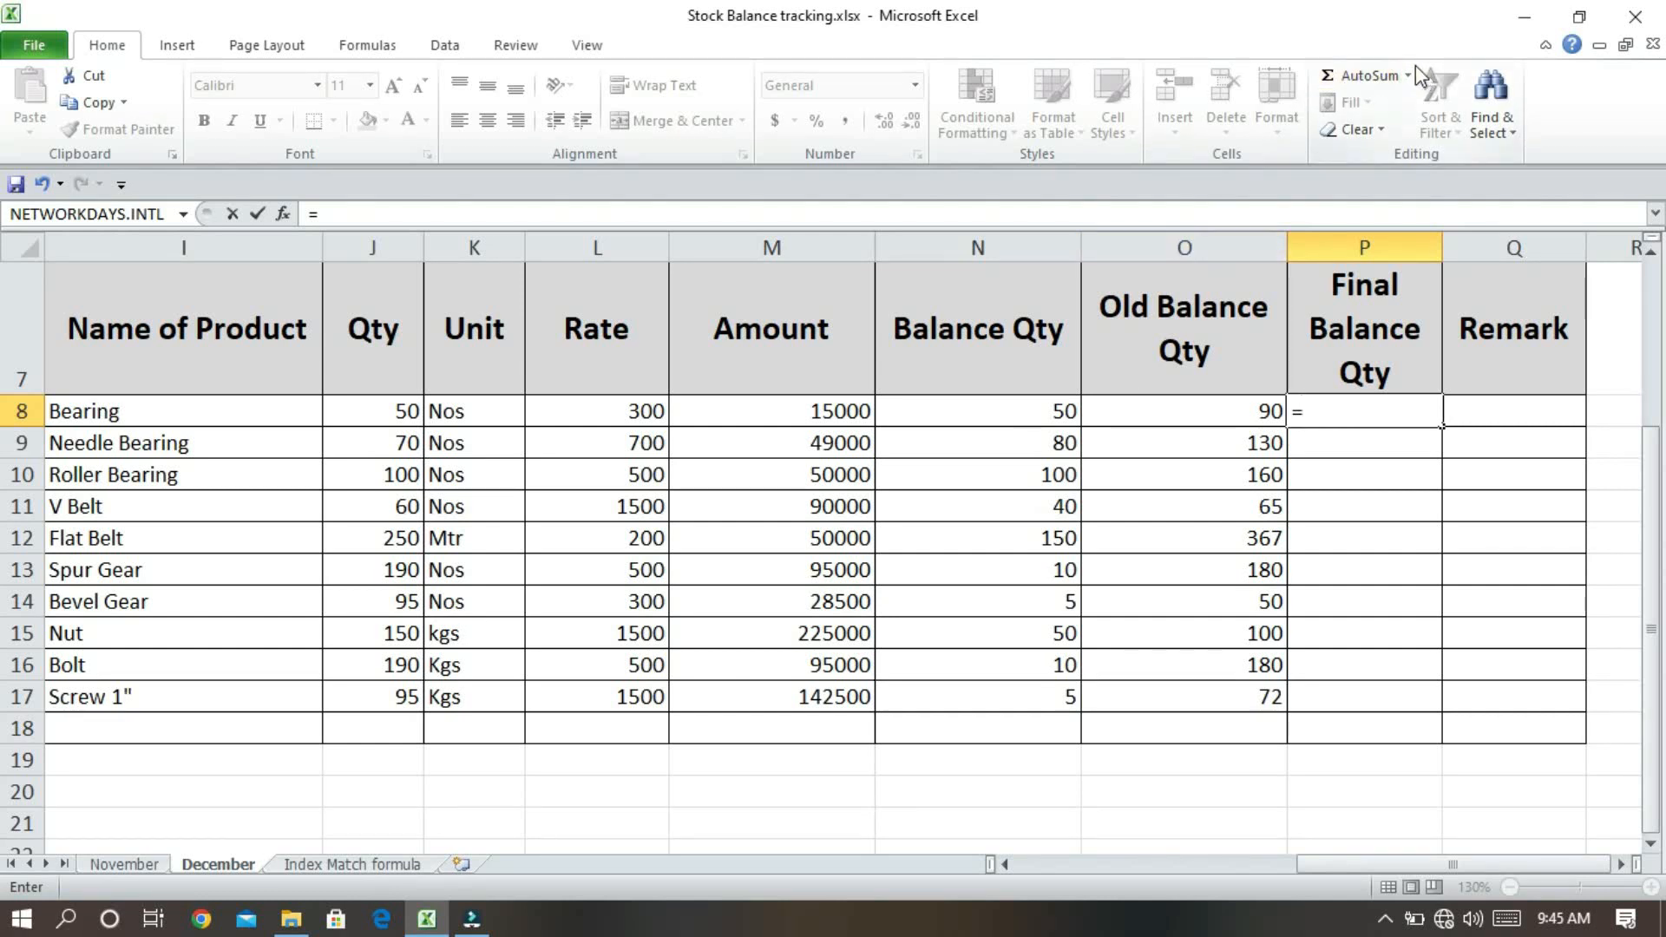
click(1054, 414)
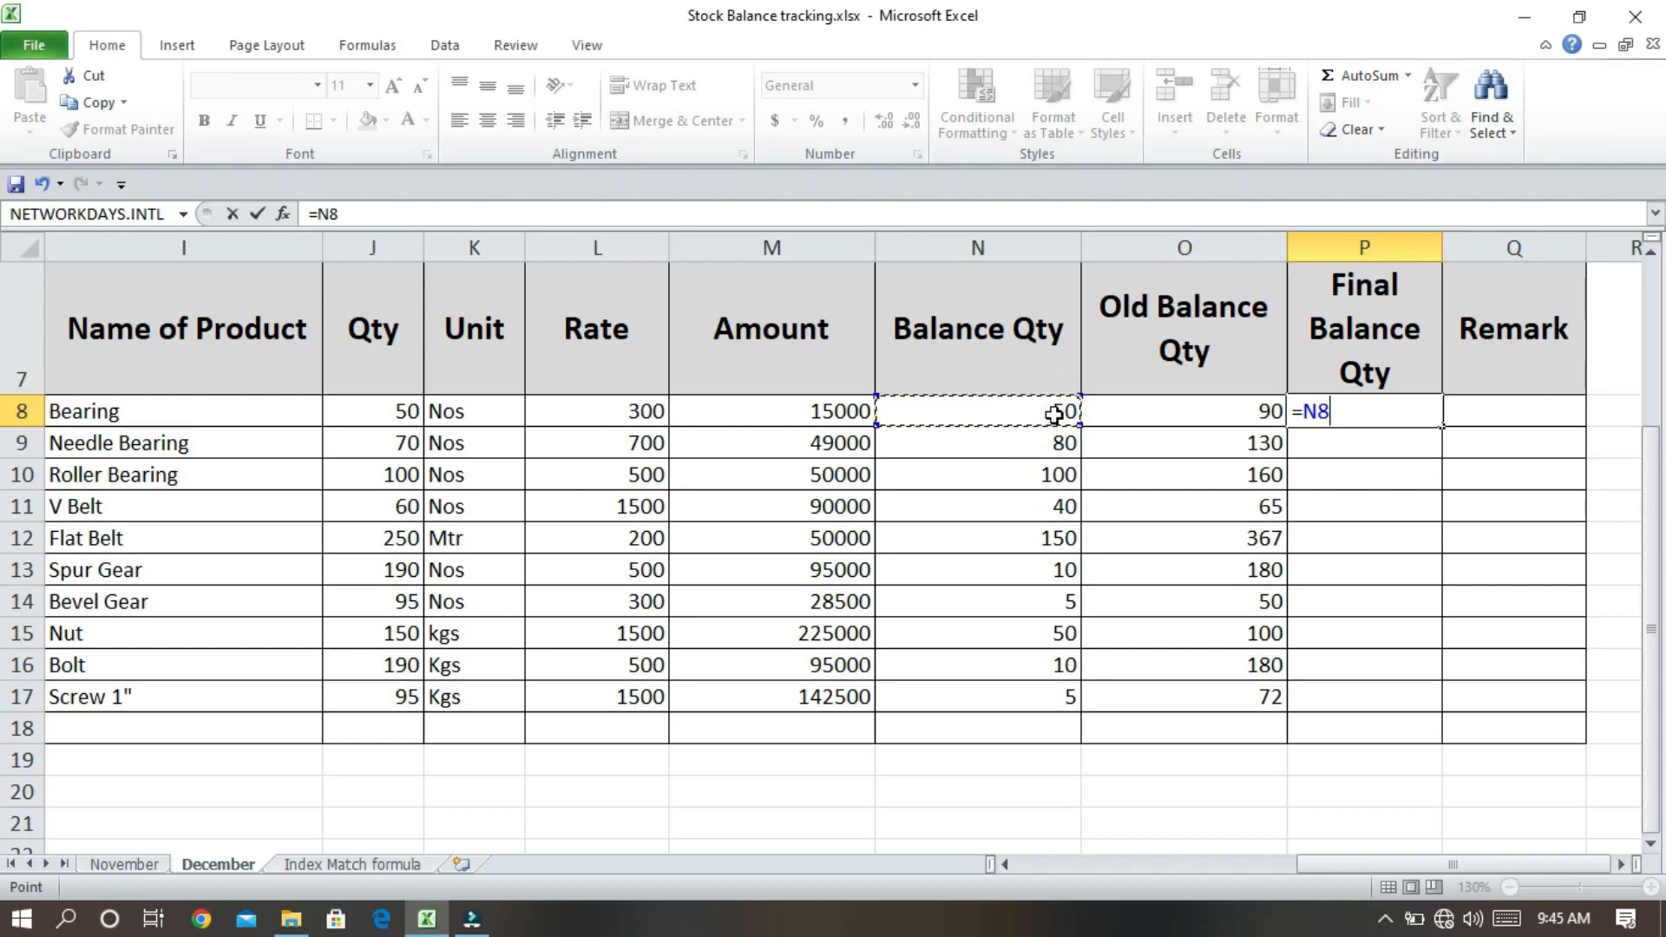
text(+)
click(1144, 414)
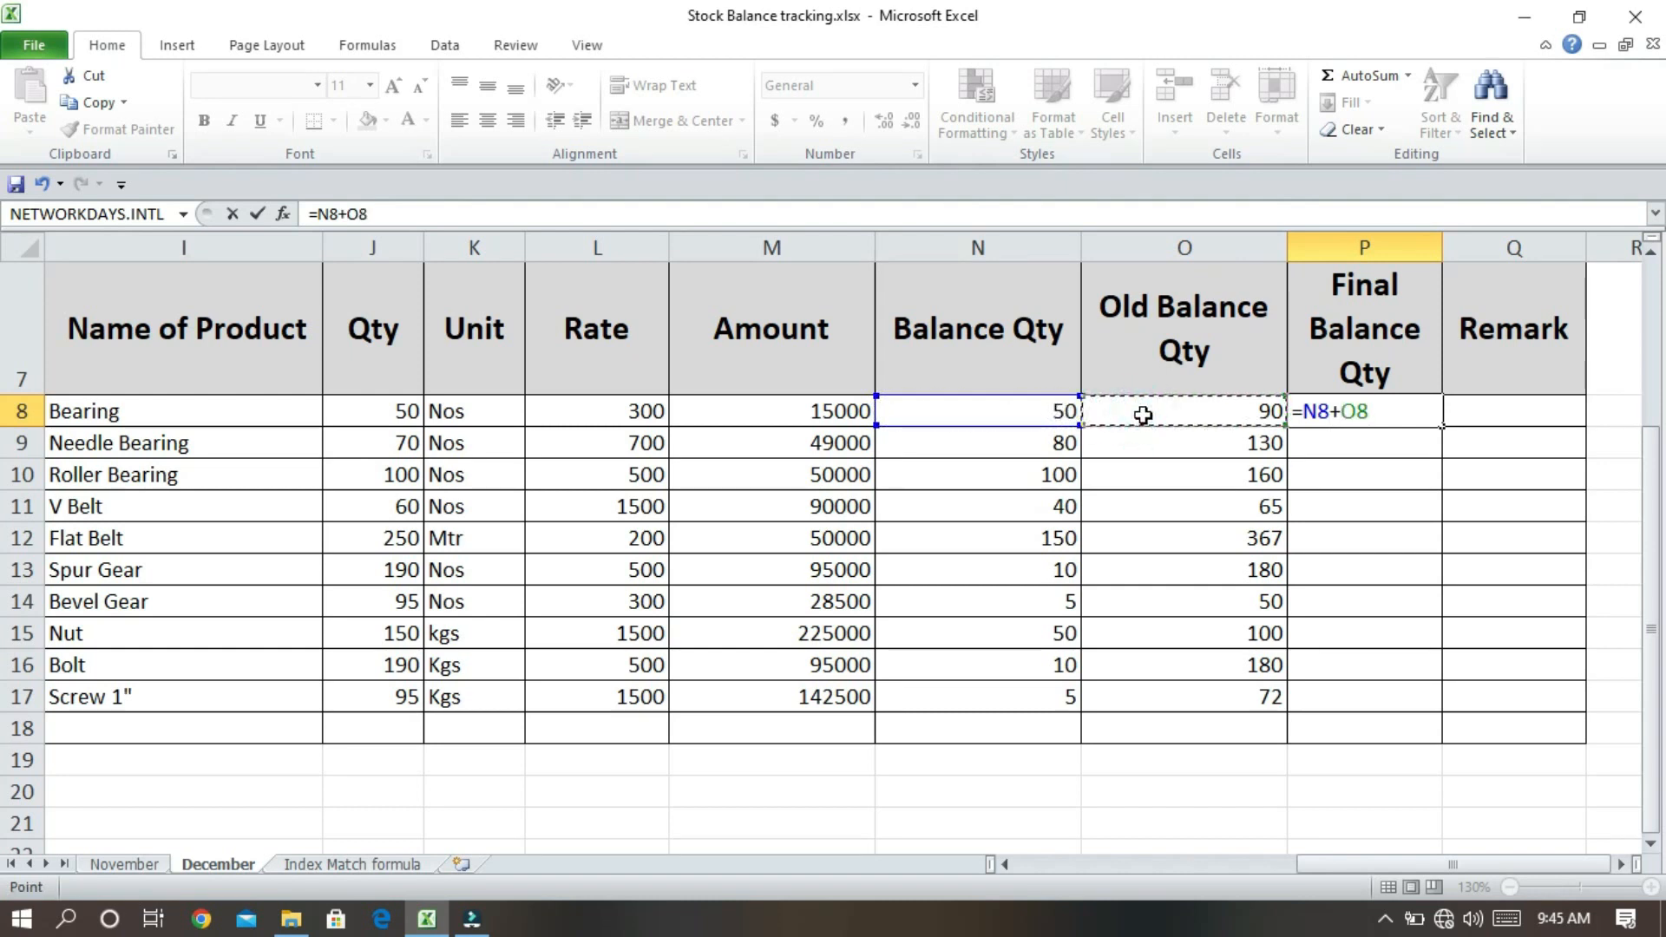
key(Return)
click(1432, 416)
click(1444, 431)
click(1424, 413)
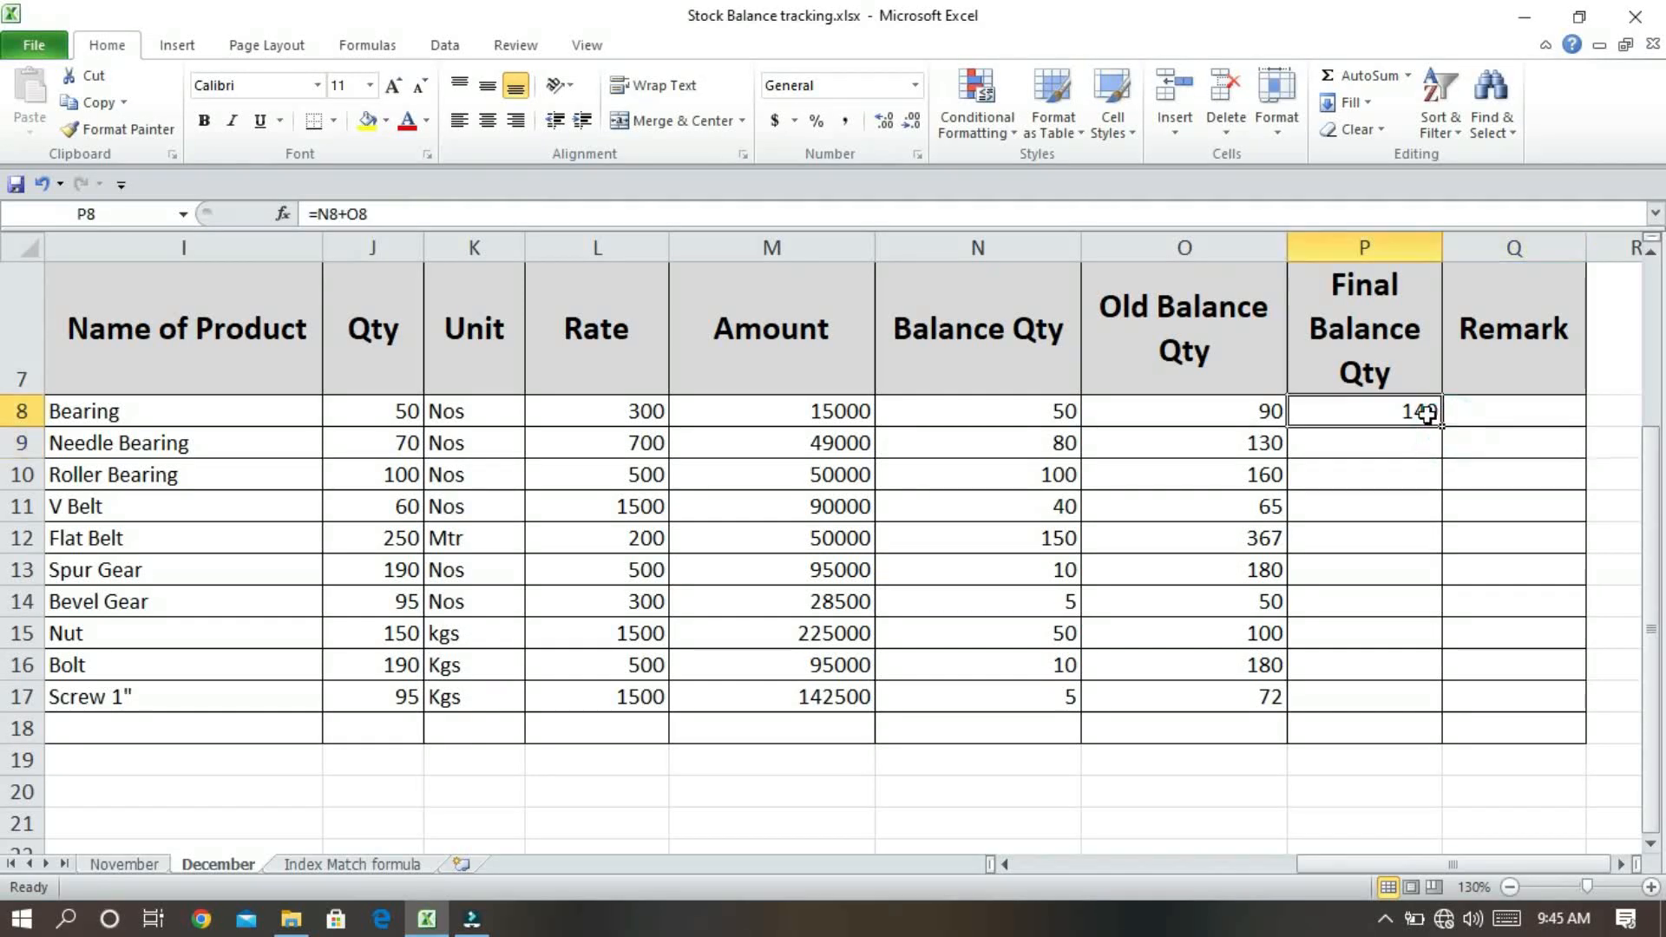
drag(1443, 426, 1443, 704)
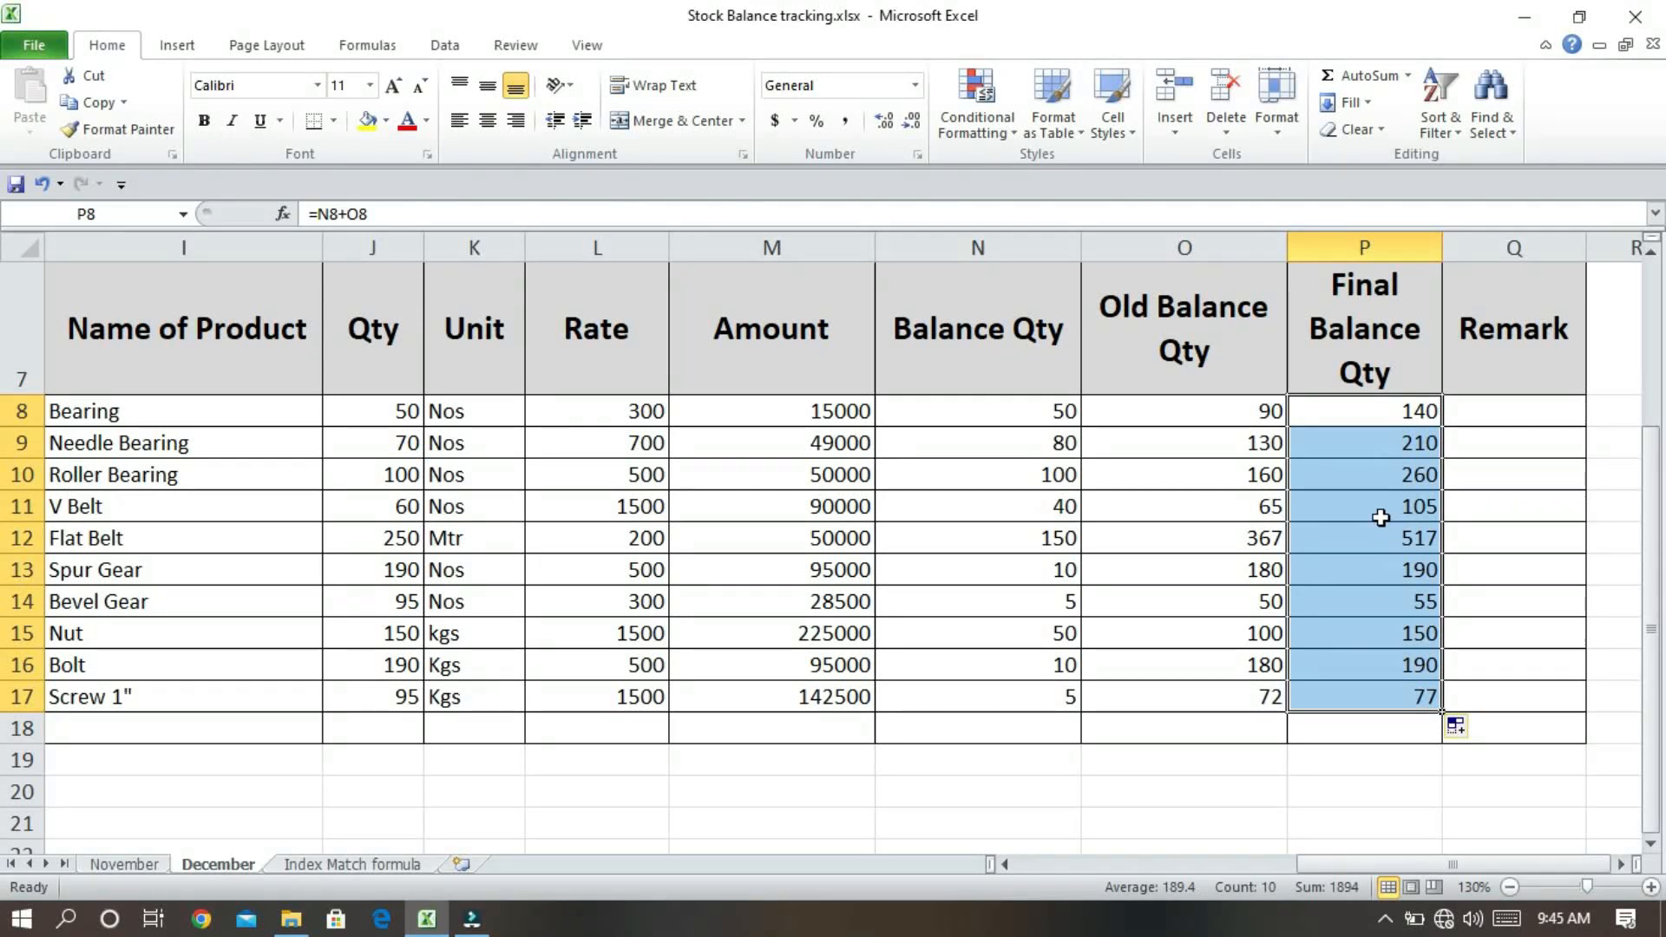
Review the Bearing and Needle Bearing rows from product name to Final Balance Qty, and check Flat Belt's Final Balance Qty.
click(1371, 415)
click(288, 421)
drag(288, 421, 1397, 409)
click(1414, 411)
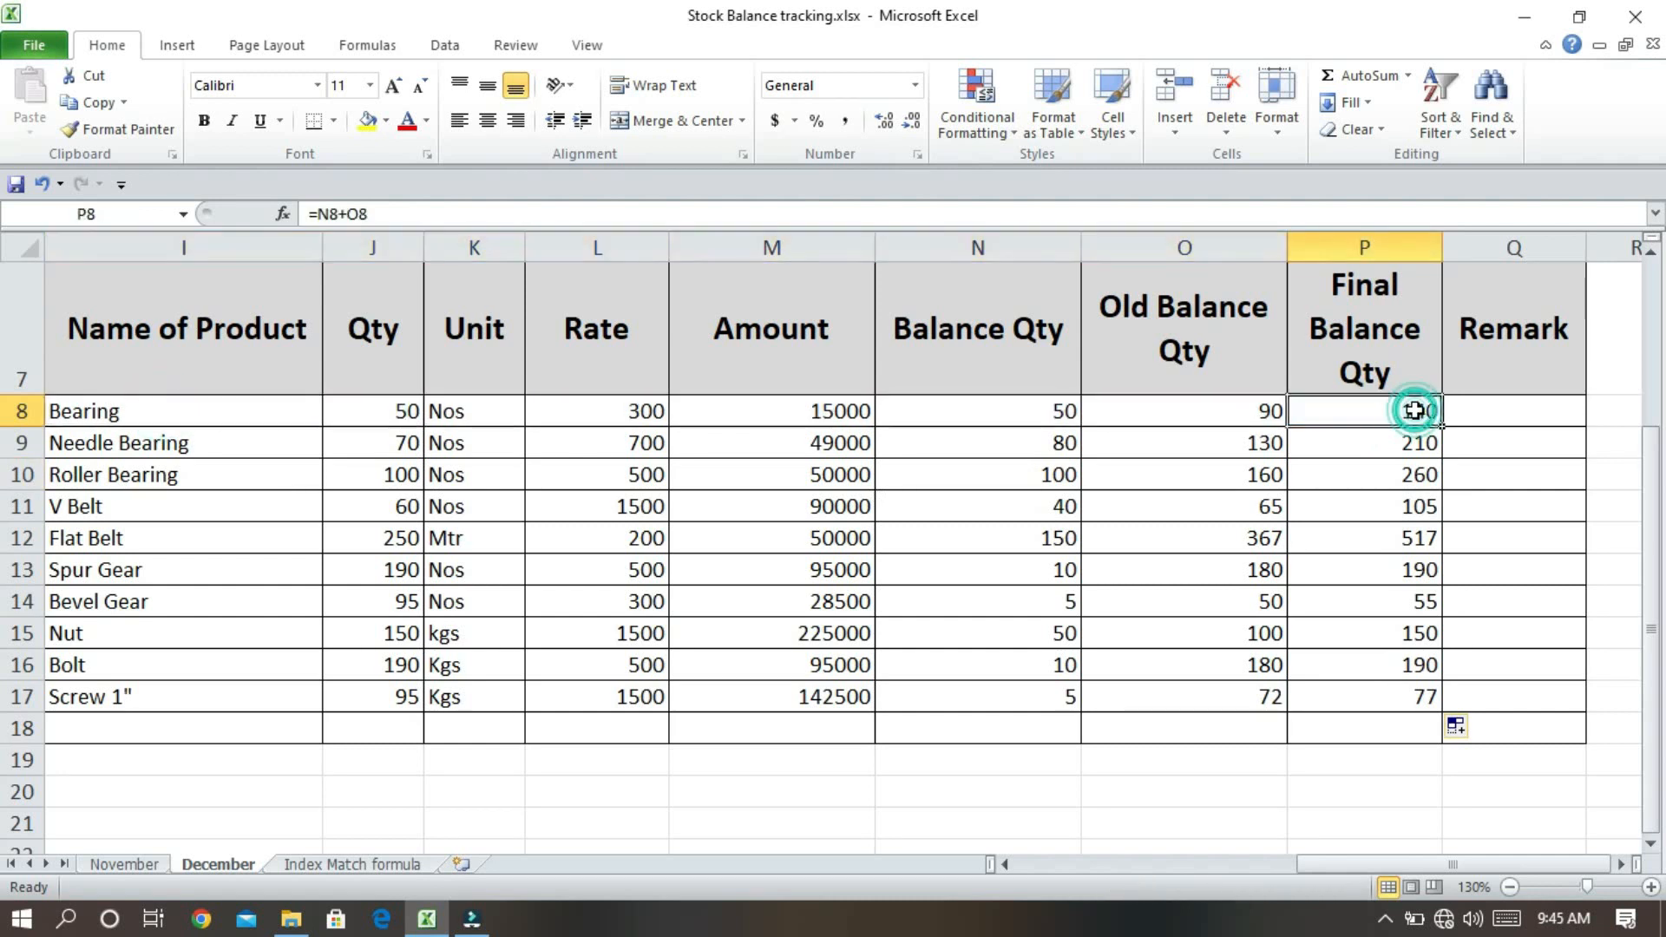
drag(122, 406, 1343, 410)
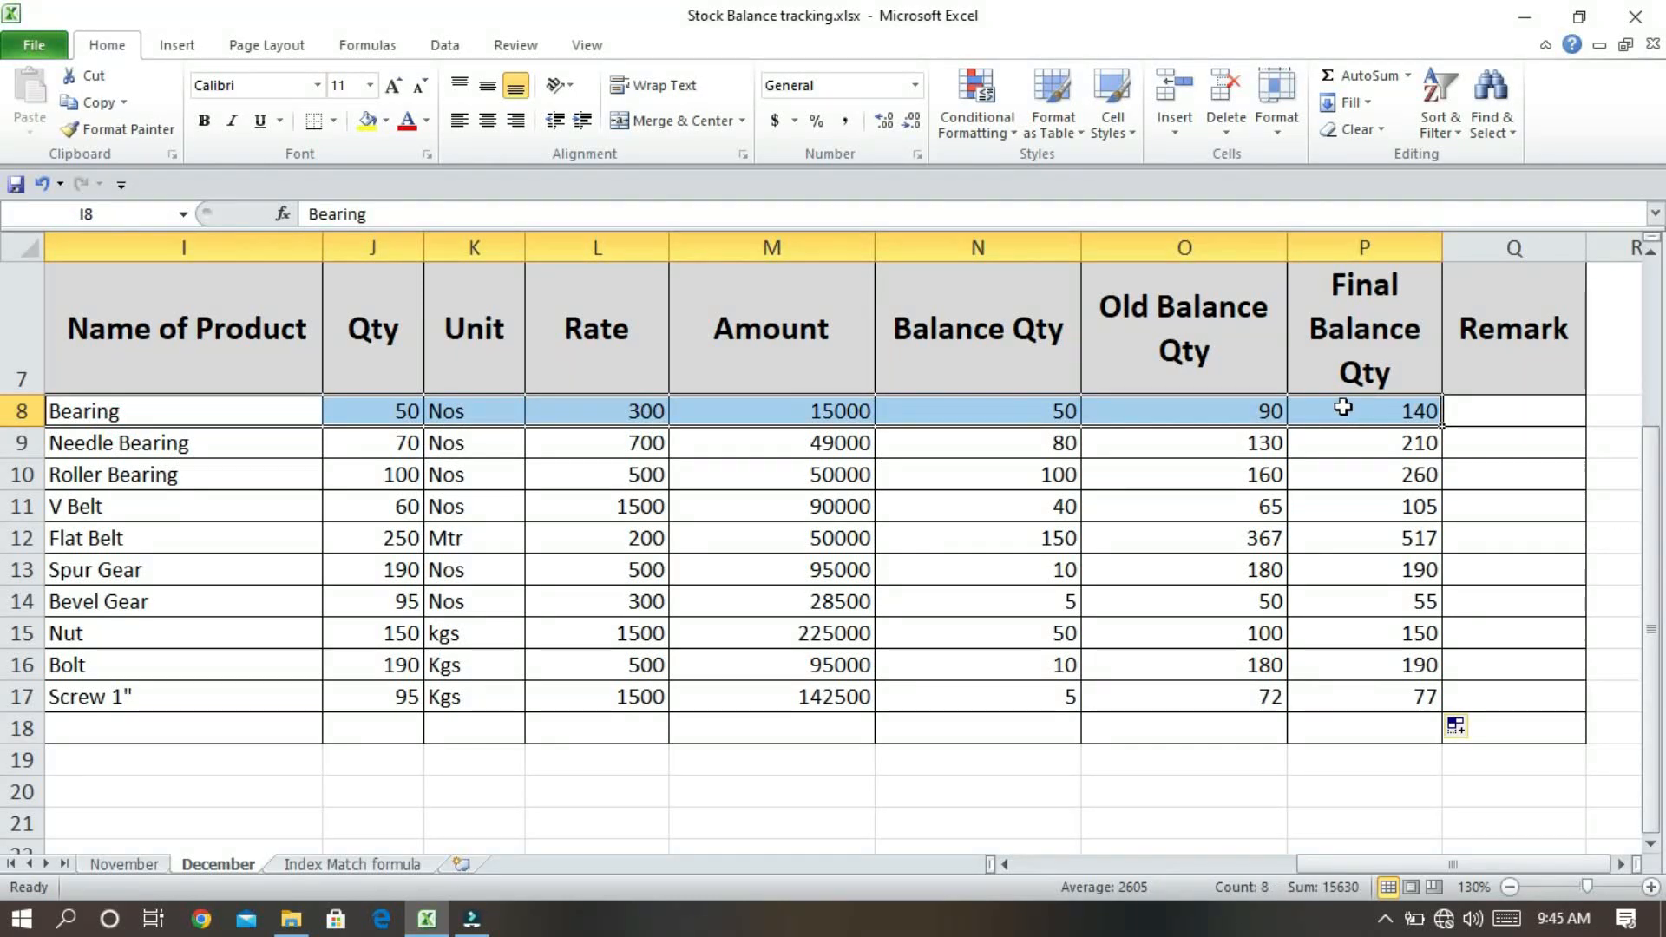
drag(1297, 382, 1257, 361)
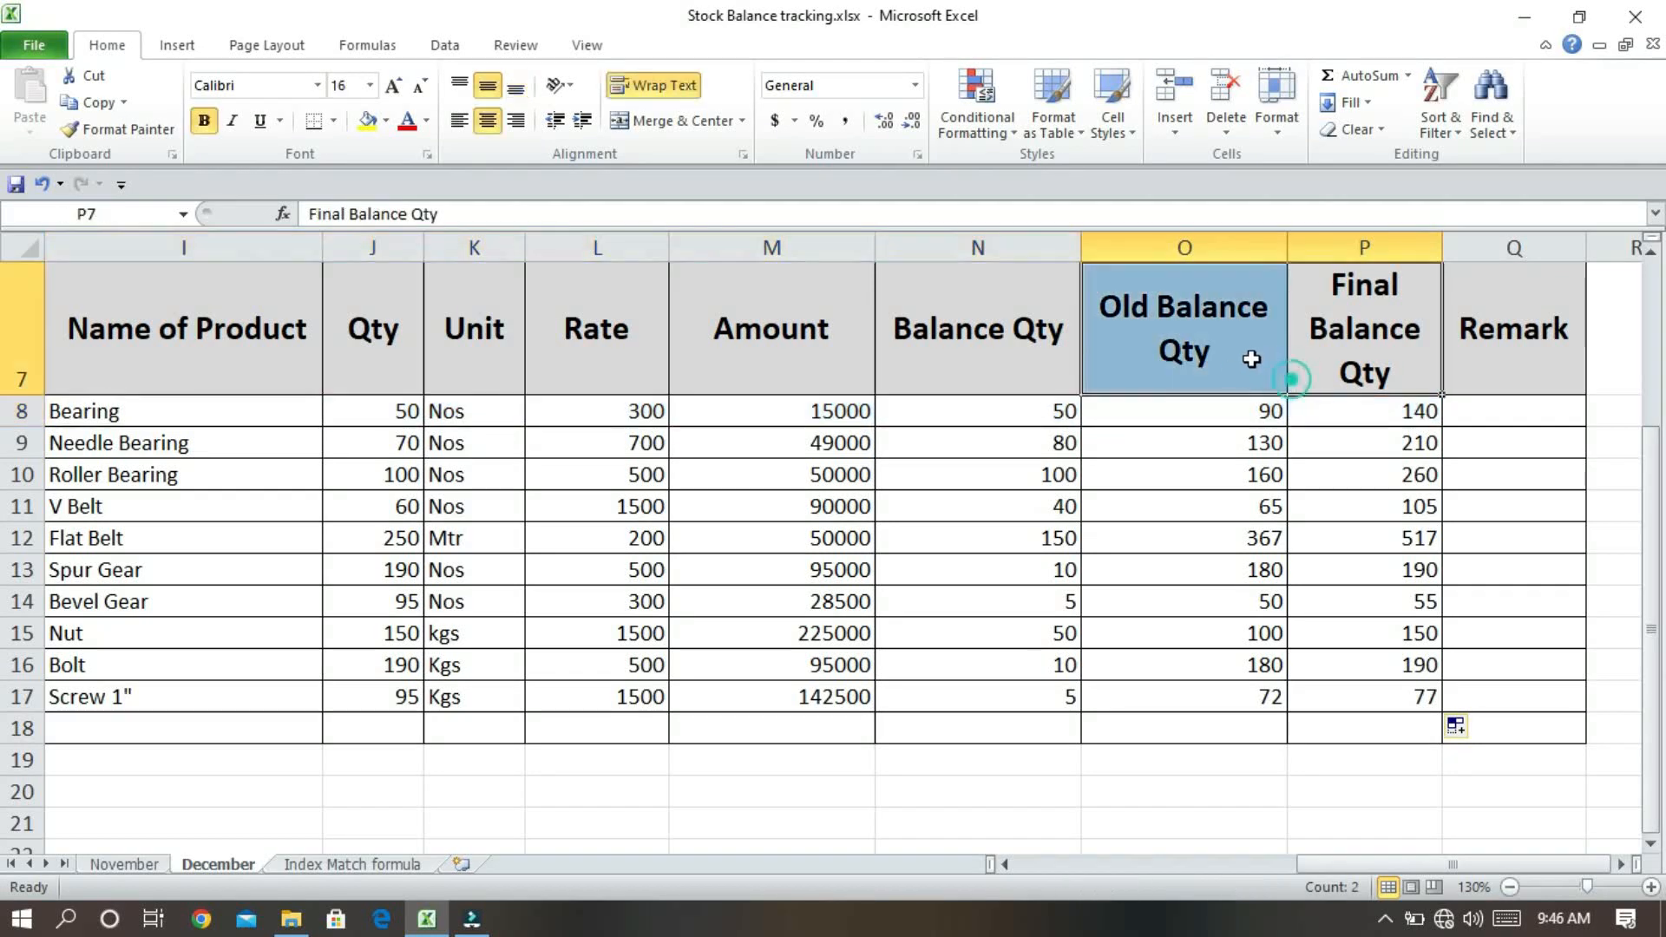
click(1322, 412)
drag(216, 415, 1320, 387)
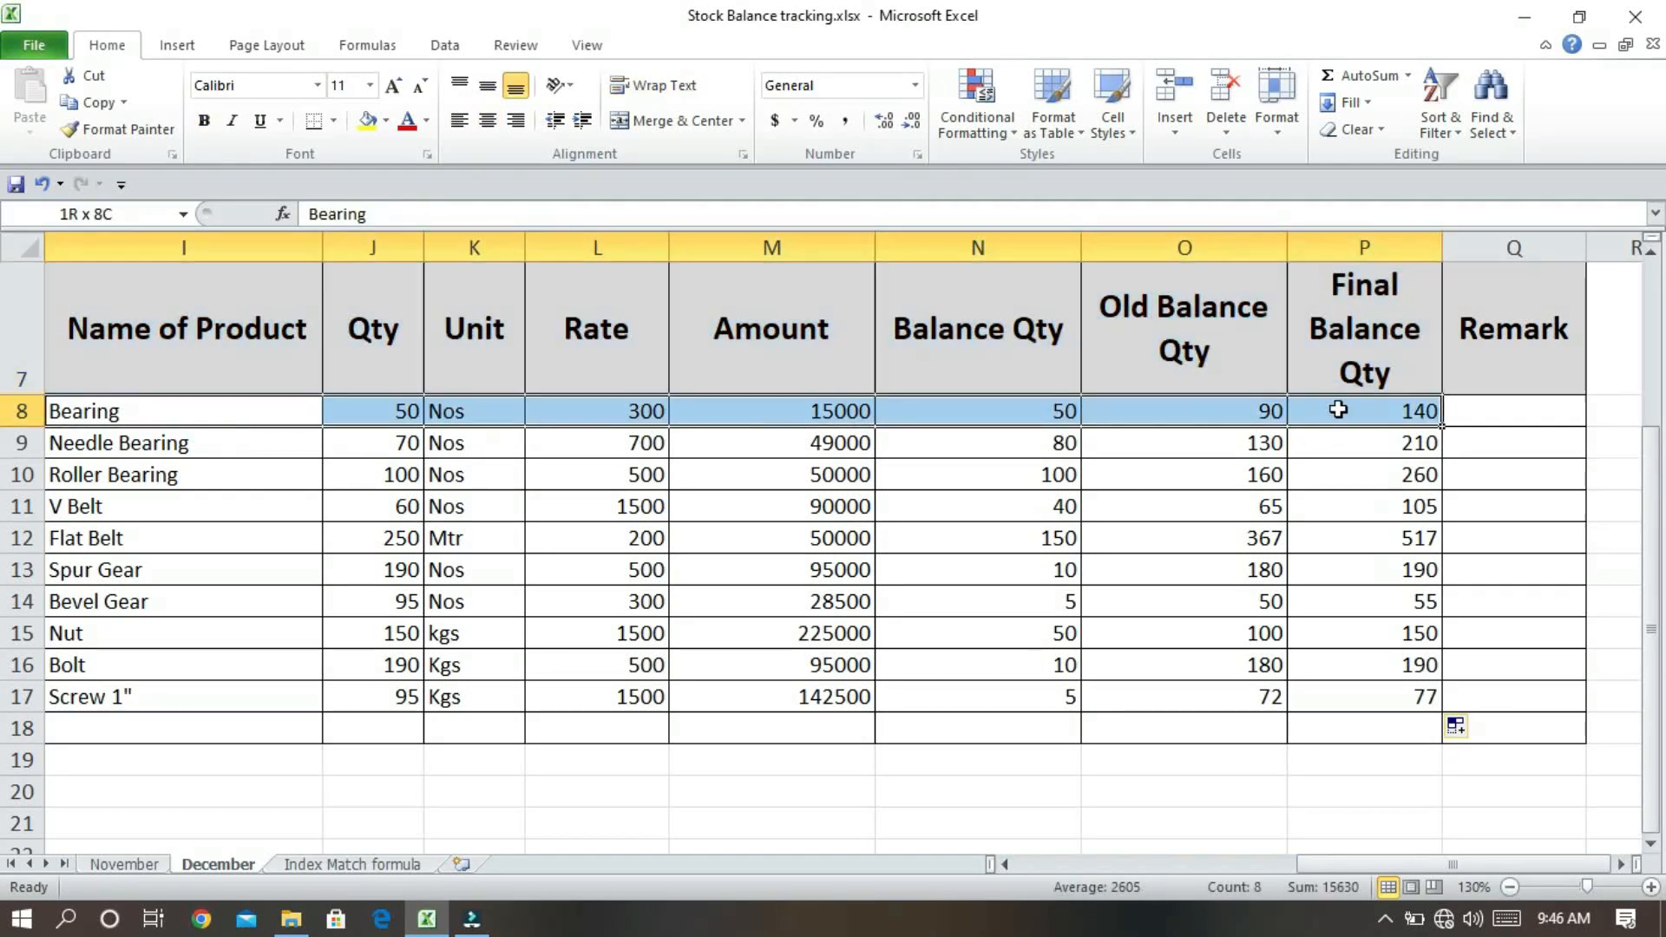
click(1353, 413)
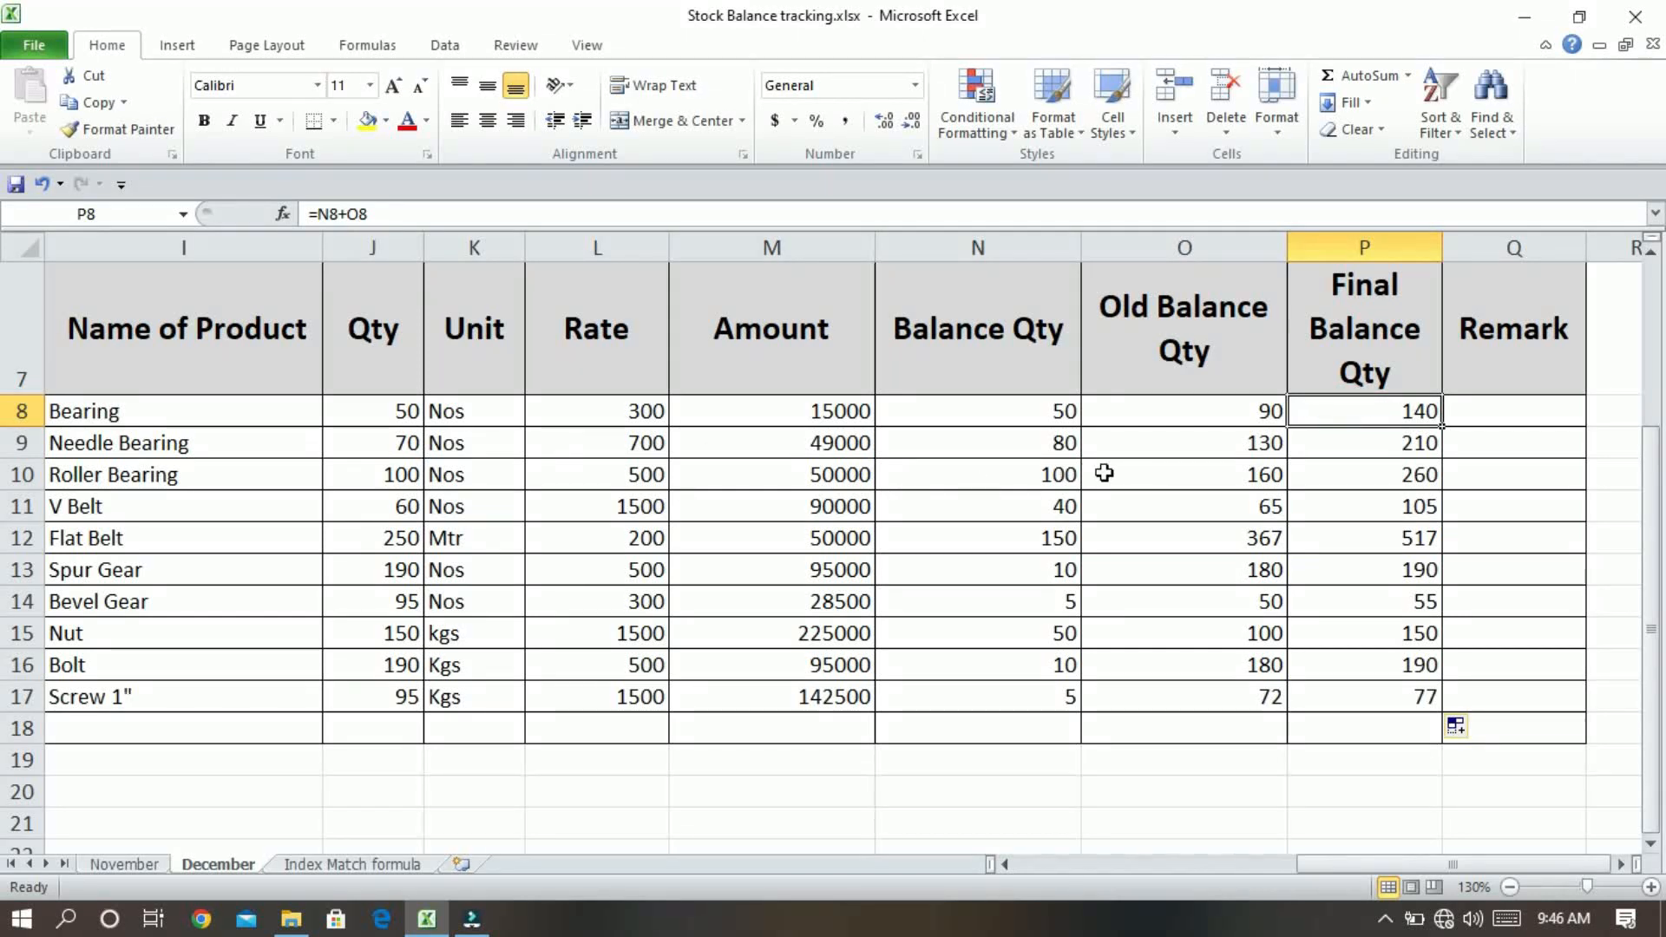
drag(216, 442, 1398, 442)
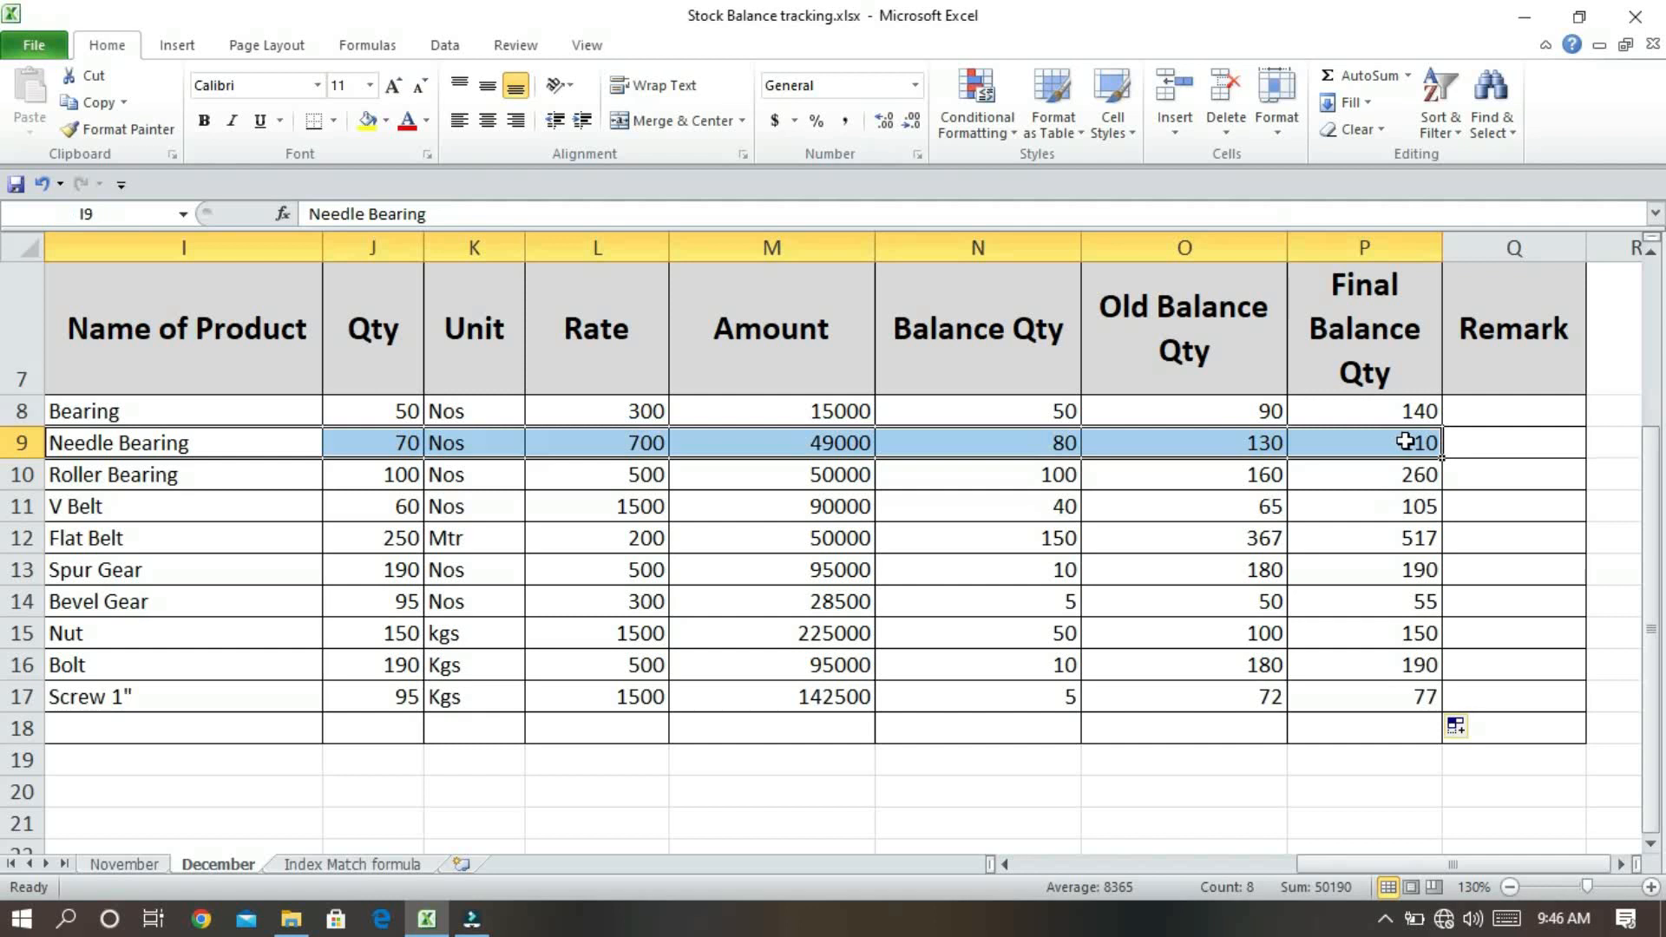
click(1387, 539)
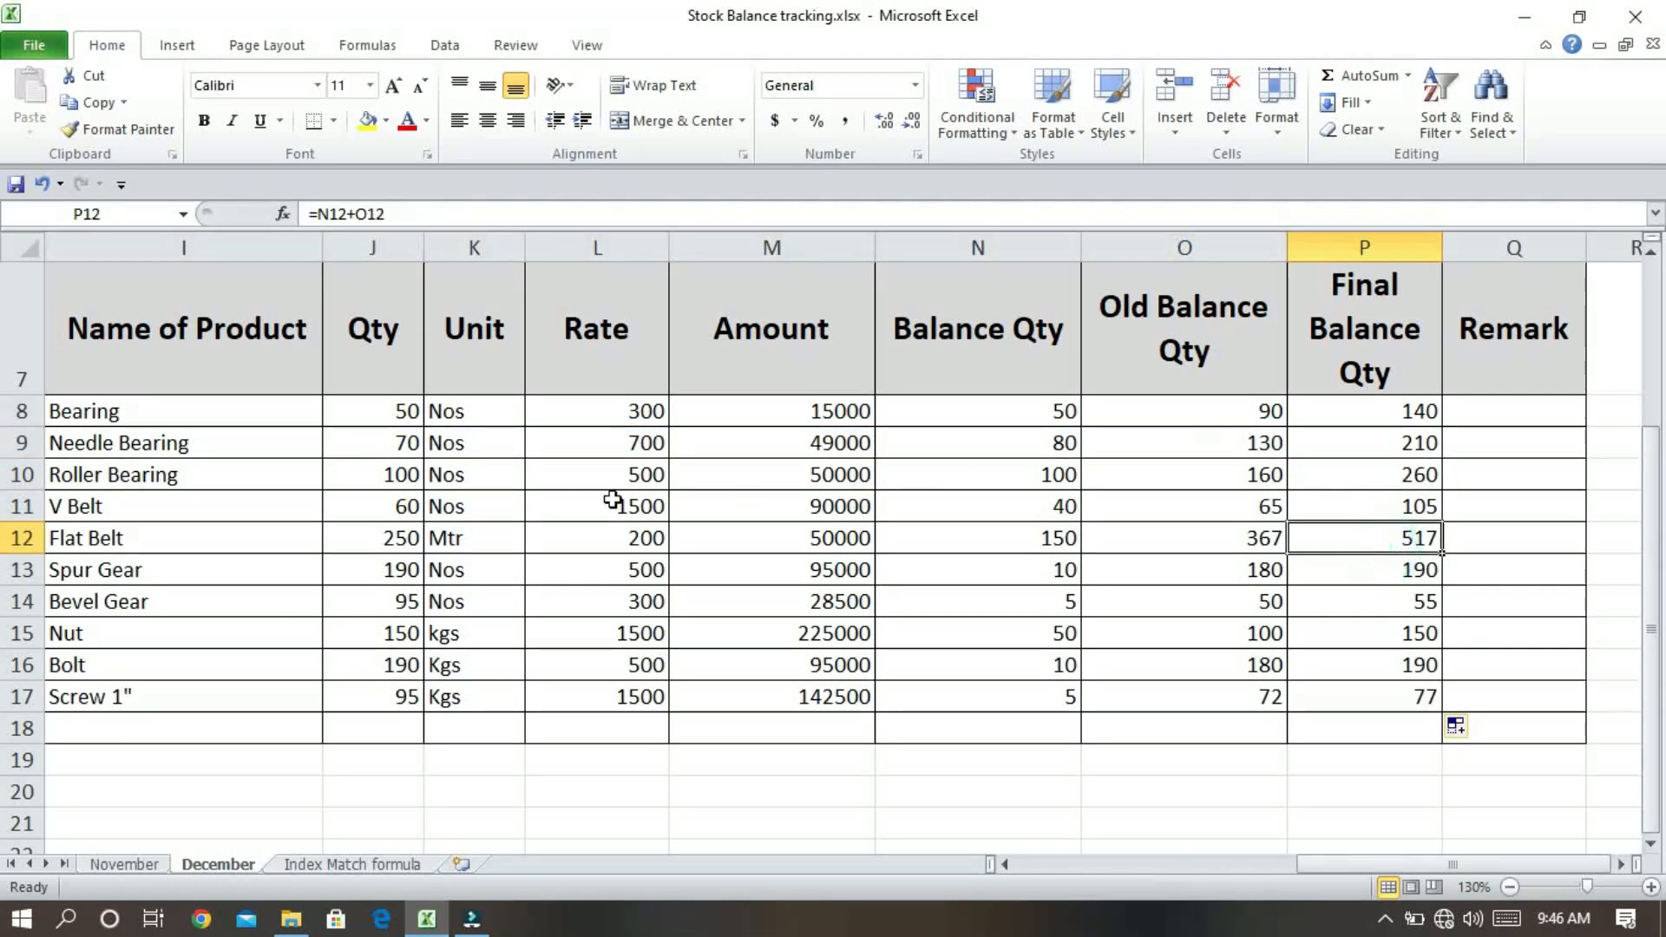
Compare the Final Balance Qty, Old Balance Qty and Balance Qty columns across rows 8 to 17.
drag(1324, 420, 1365, 692)
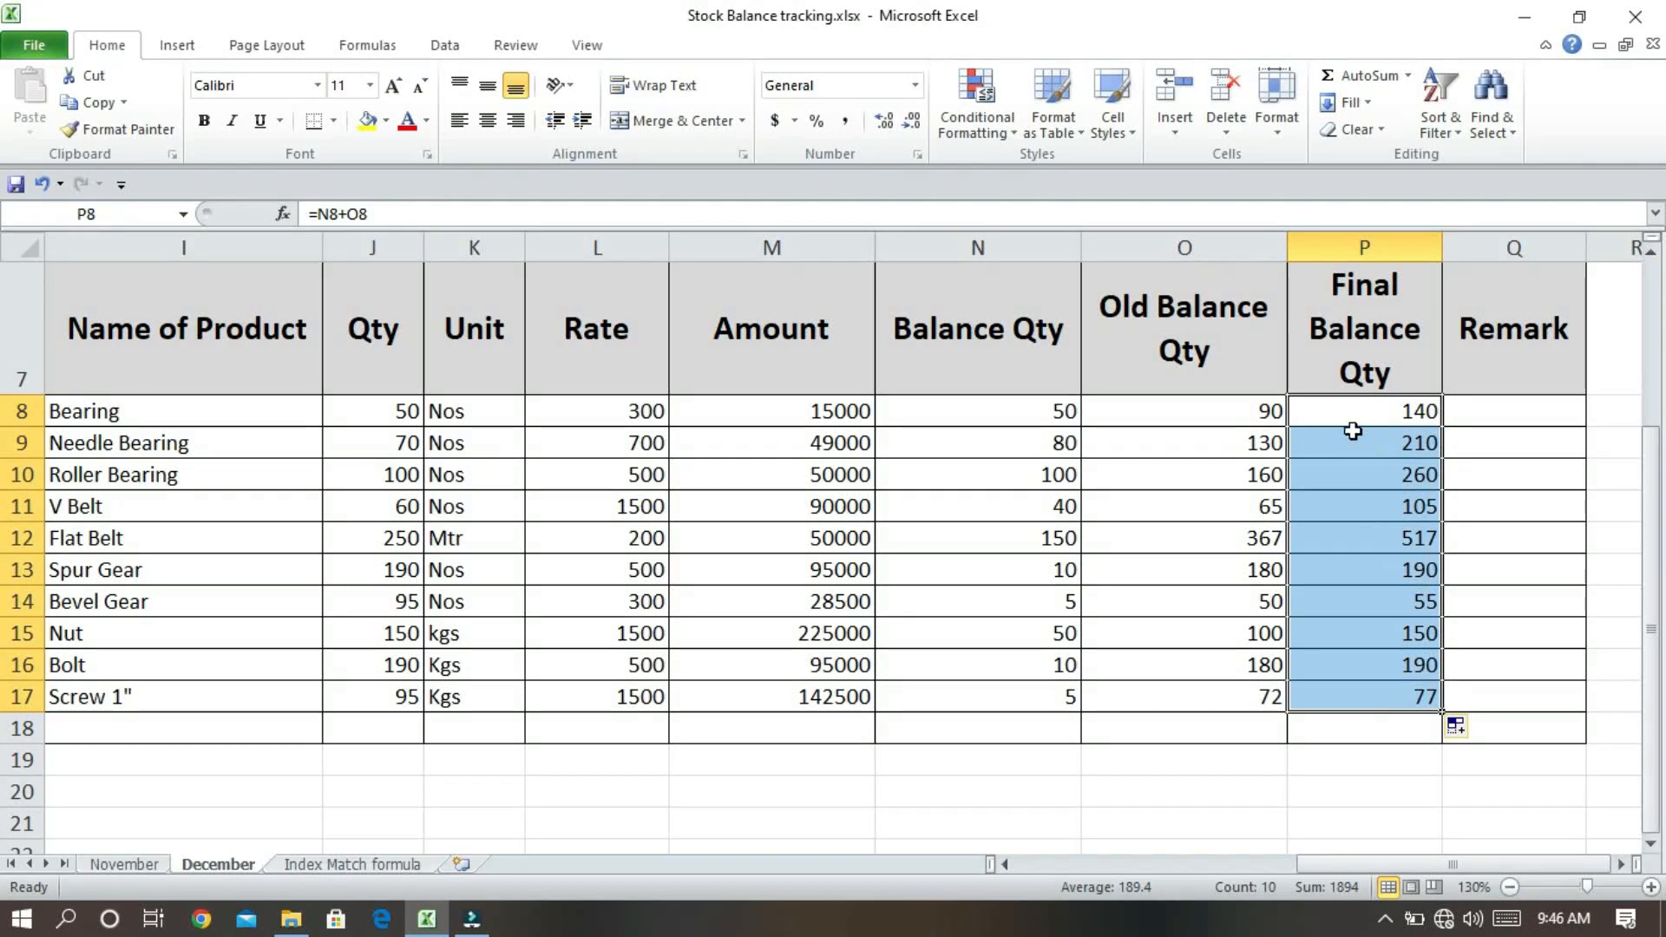
drag(1196, 417, 1195, 697)
drag(937, 418, 976, 700)
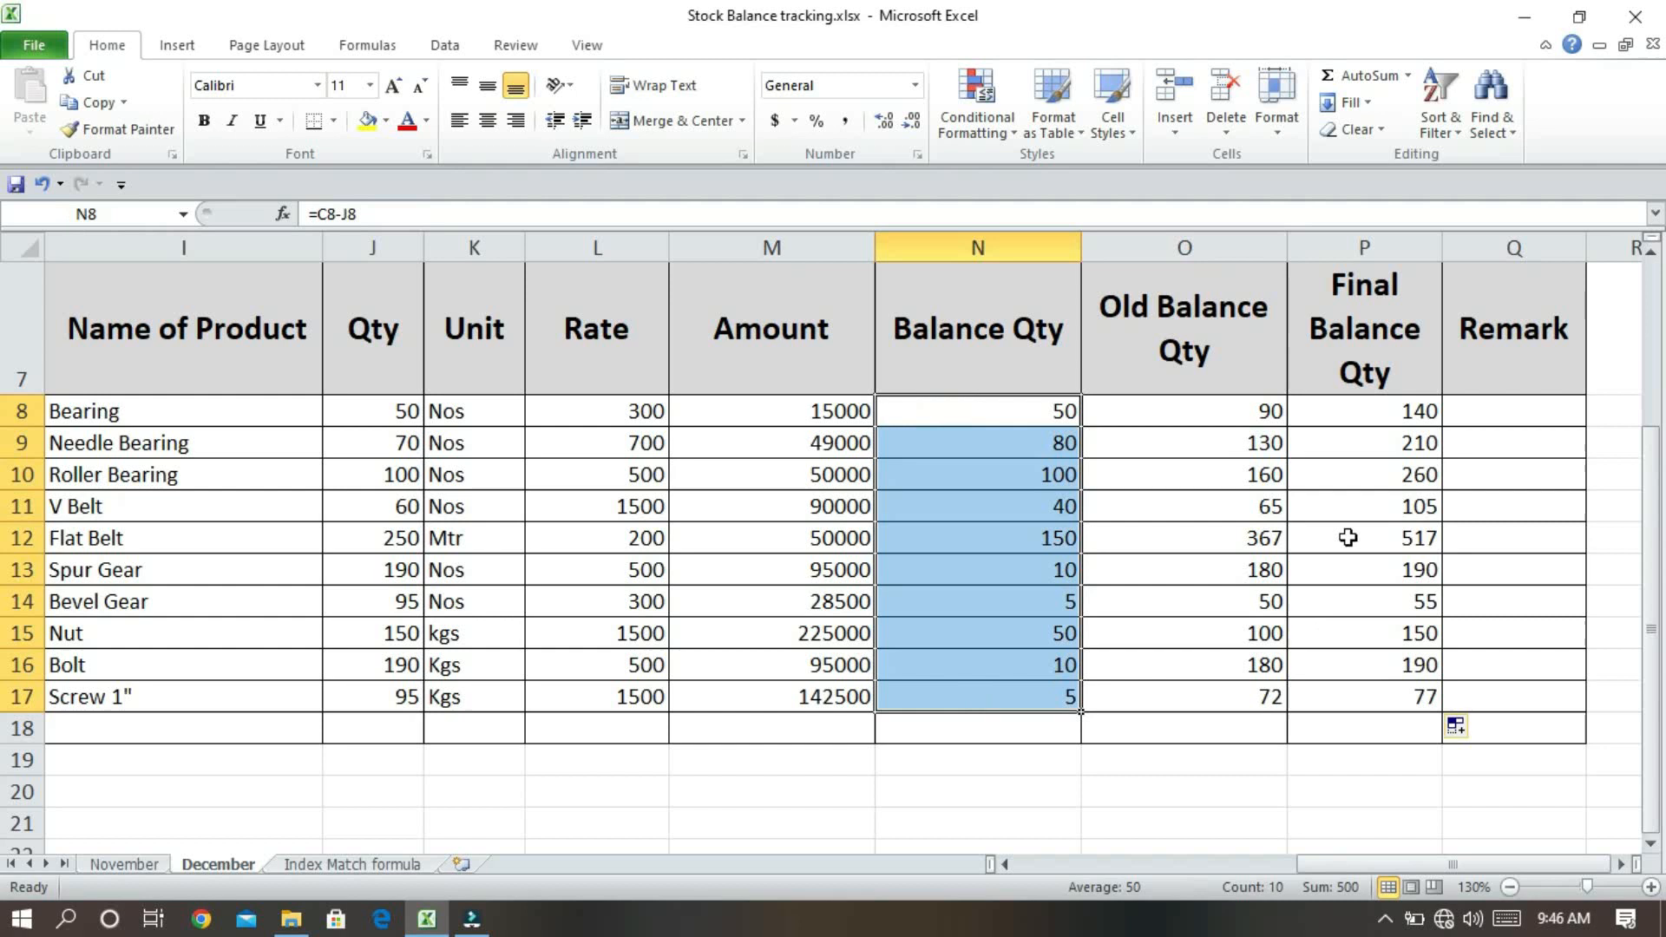
drag(1325, 406, 1345, 685)
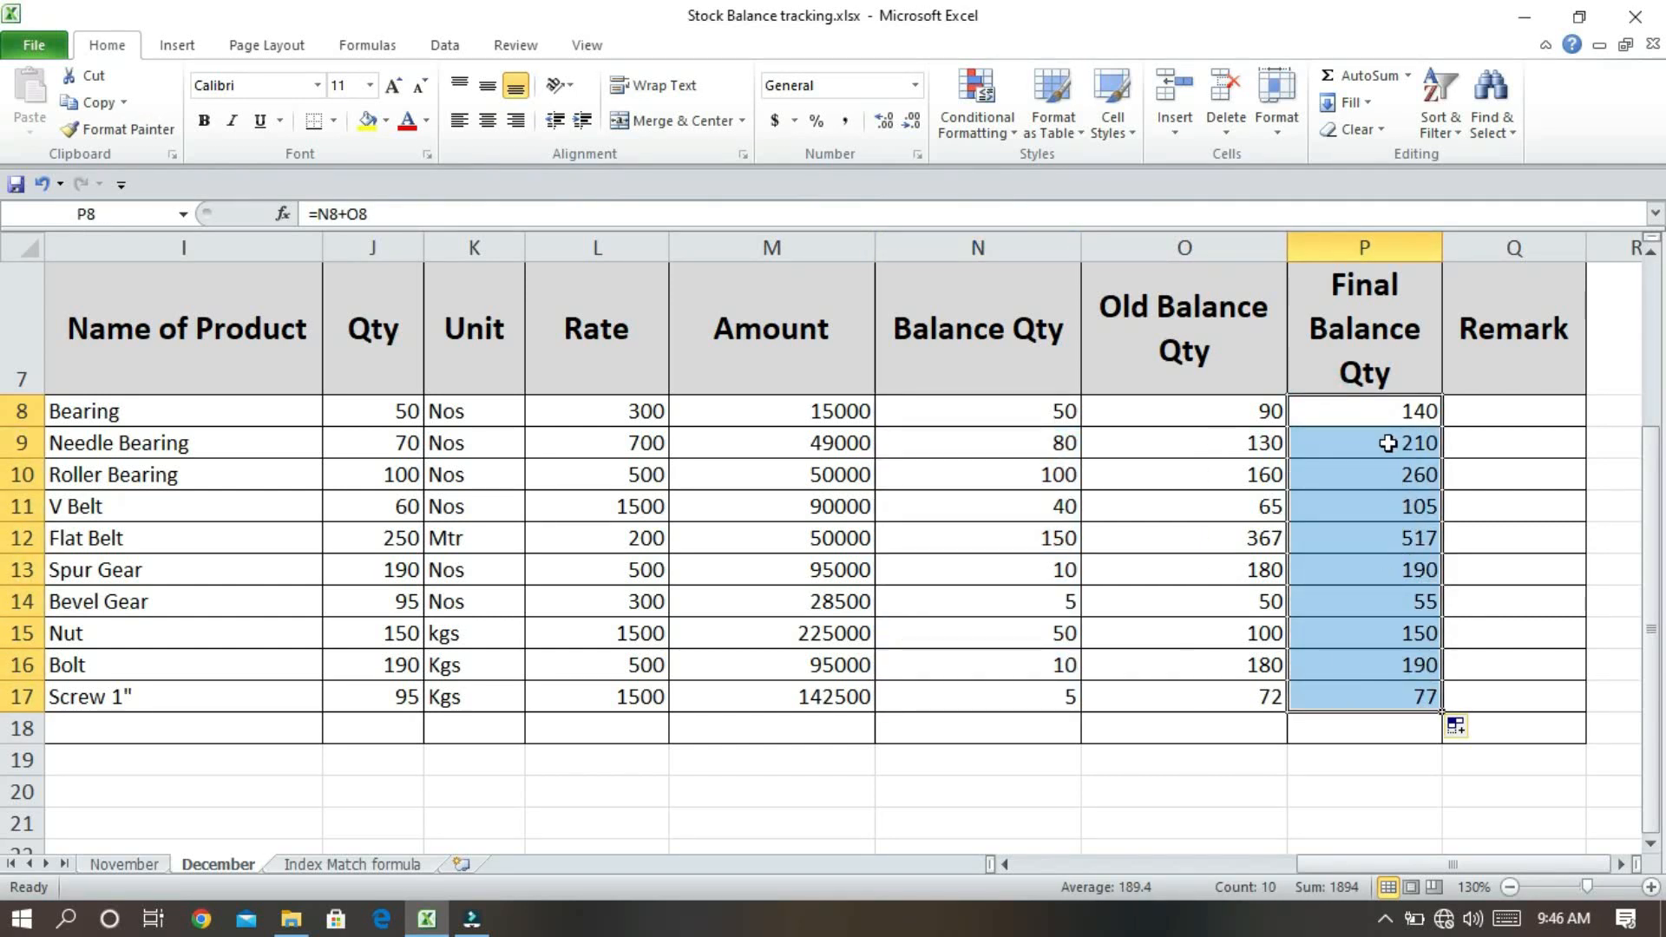
drag(1380, 408, 1412, 690)
Widen the Remark column Q to make room for the stock status text.
click(1619, 865)
click(1620, 864)
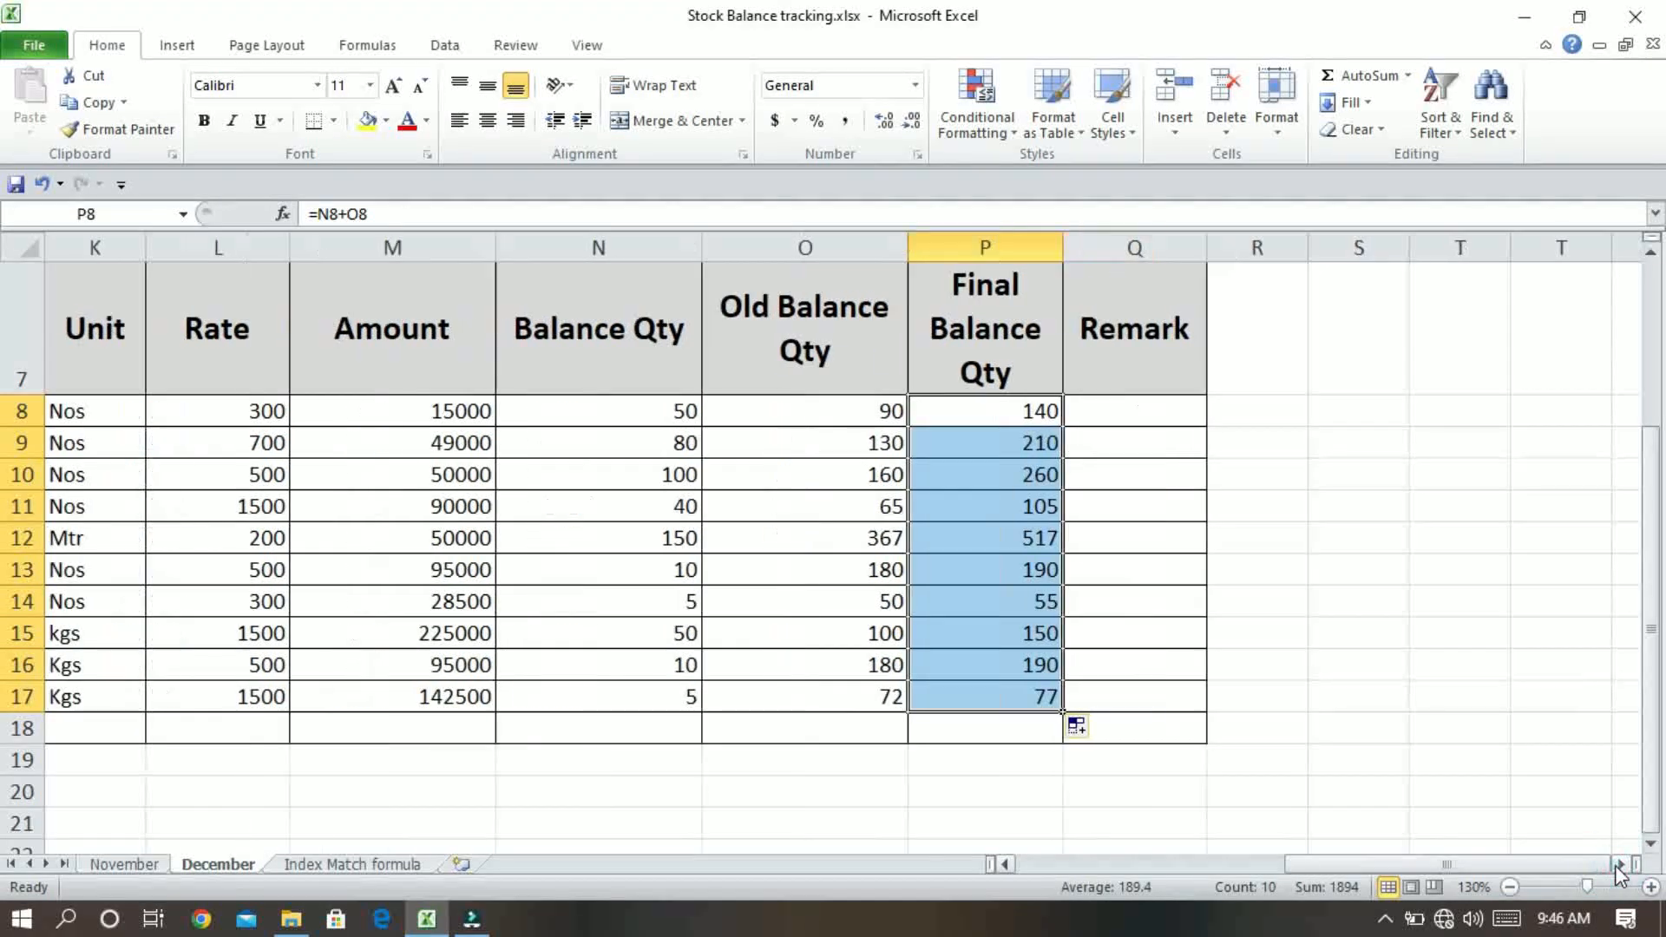
drag(1204, 251, 1270, 251)
click(1023, 409)
drag(1023, 410, 1049, 691)
drag(956, 413, 978, 692)
Enter =IF(P8>=50,"Stock Available","NeedtoPurchase") in Remark cell Q8, accepting the proposed formula correction, and fill it down to row 17.
click(1135, 418)
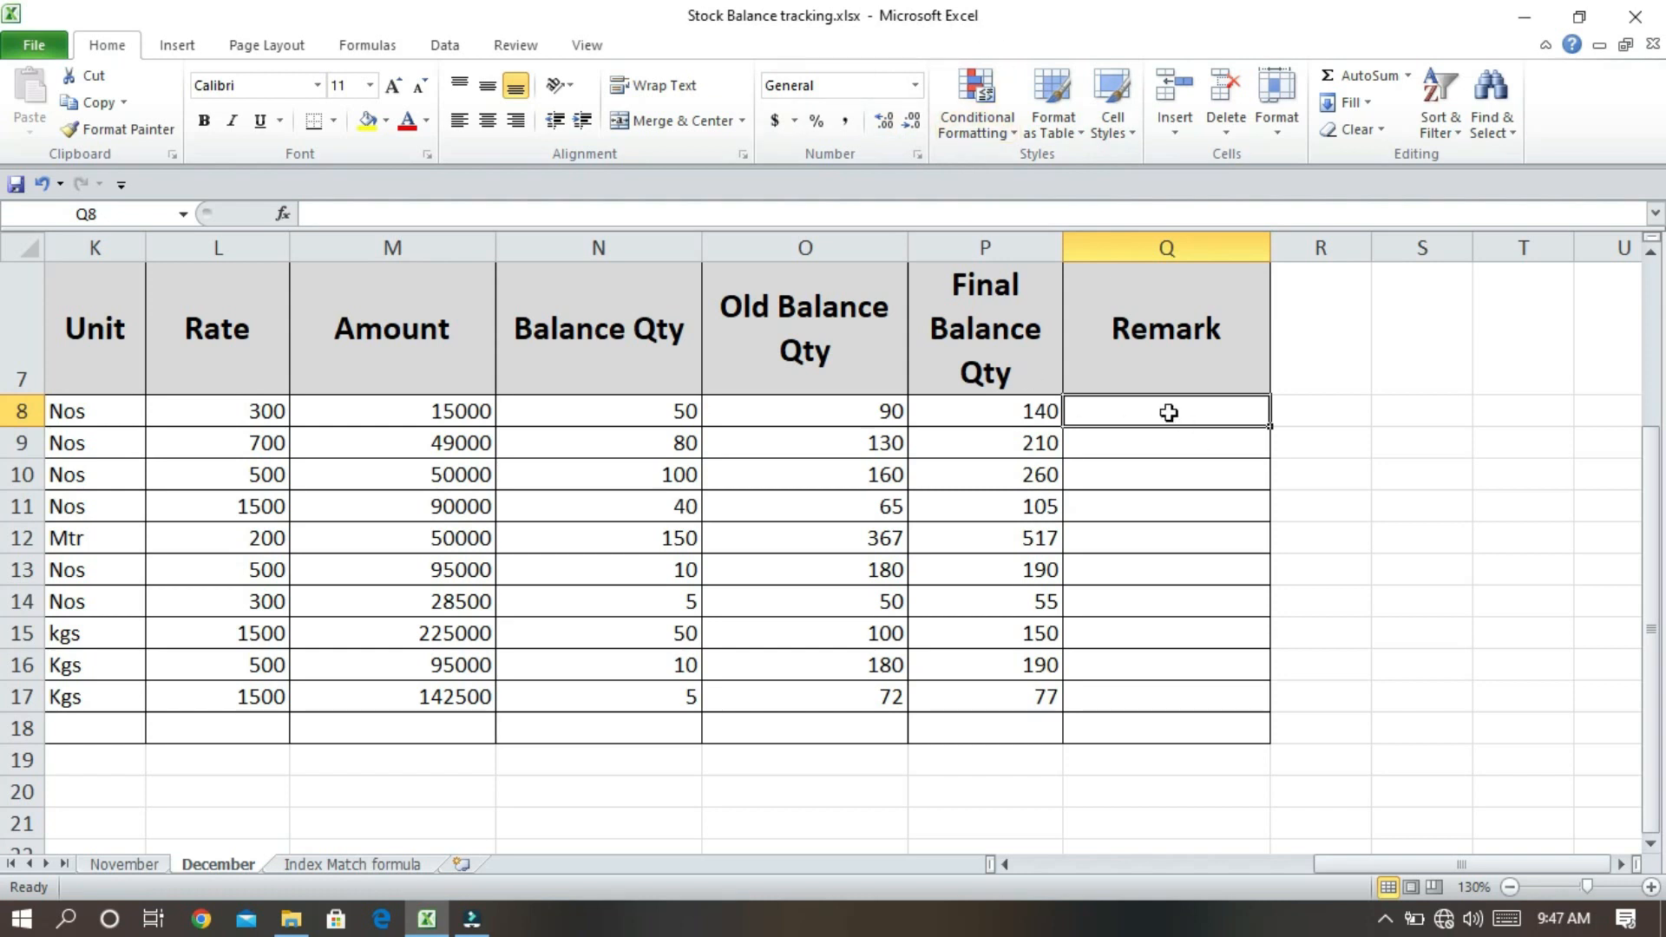
drag(1169, 412, 1183, 684)
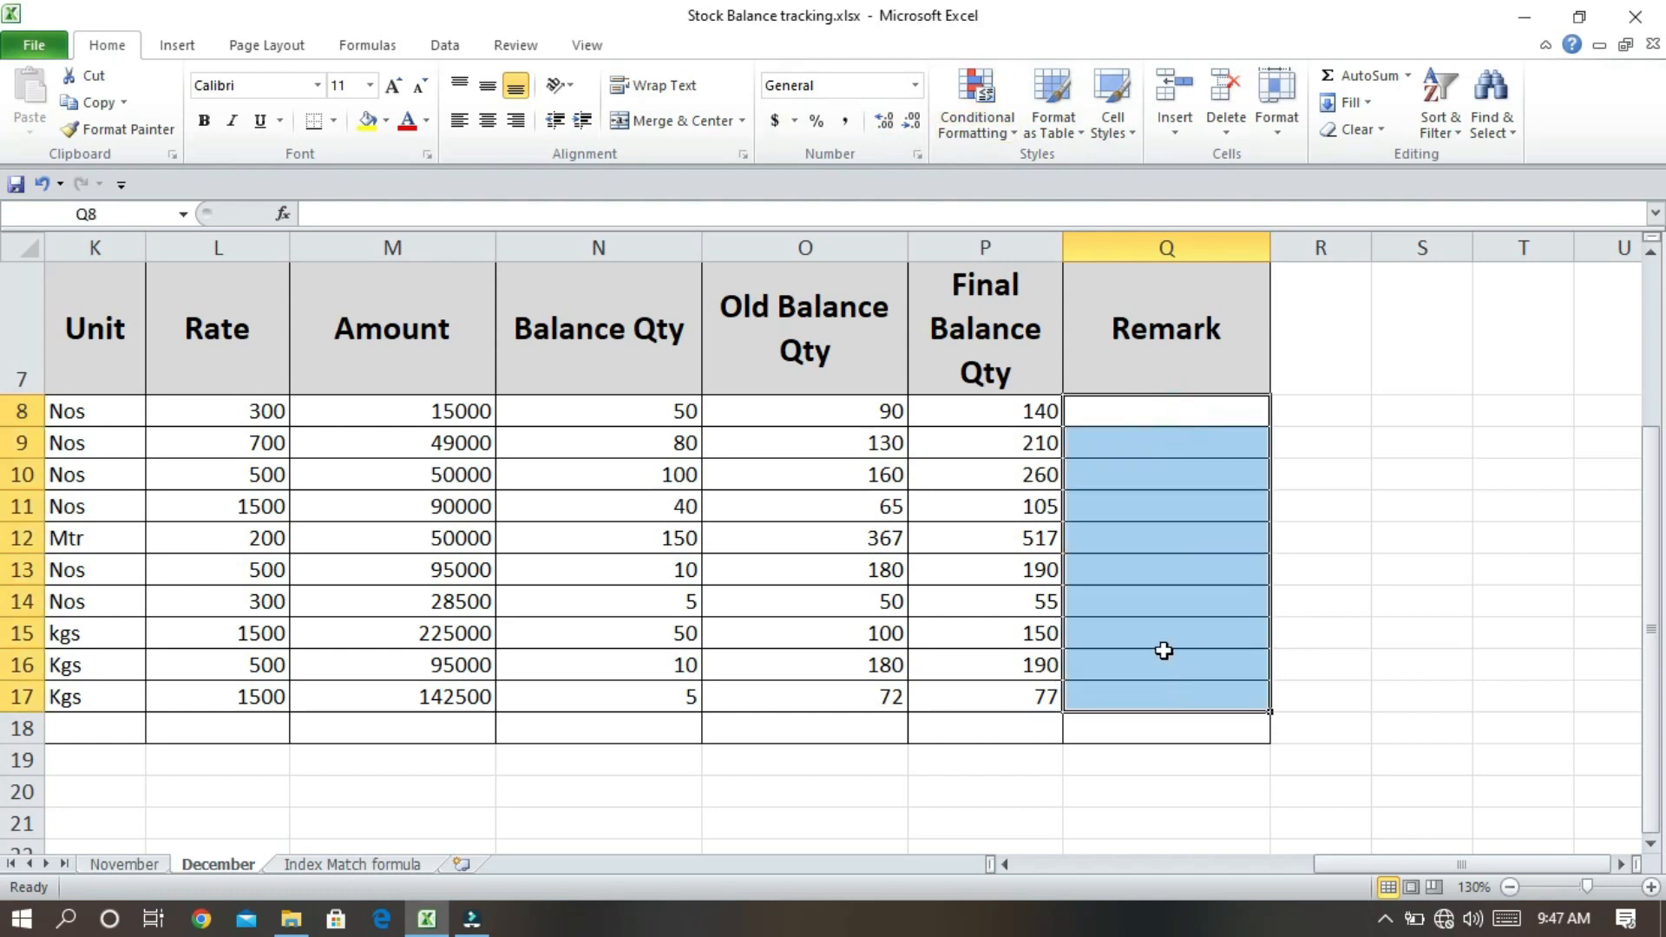
click(1164, 405)
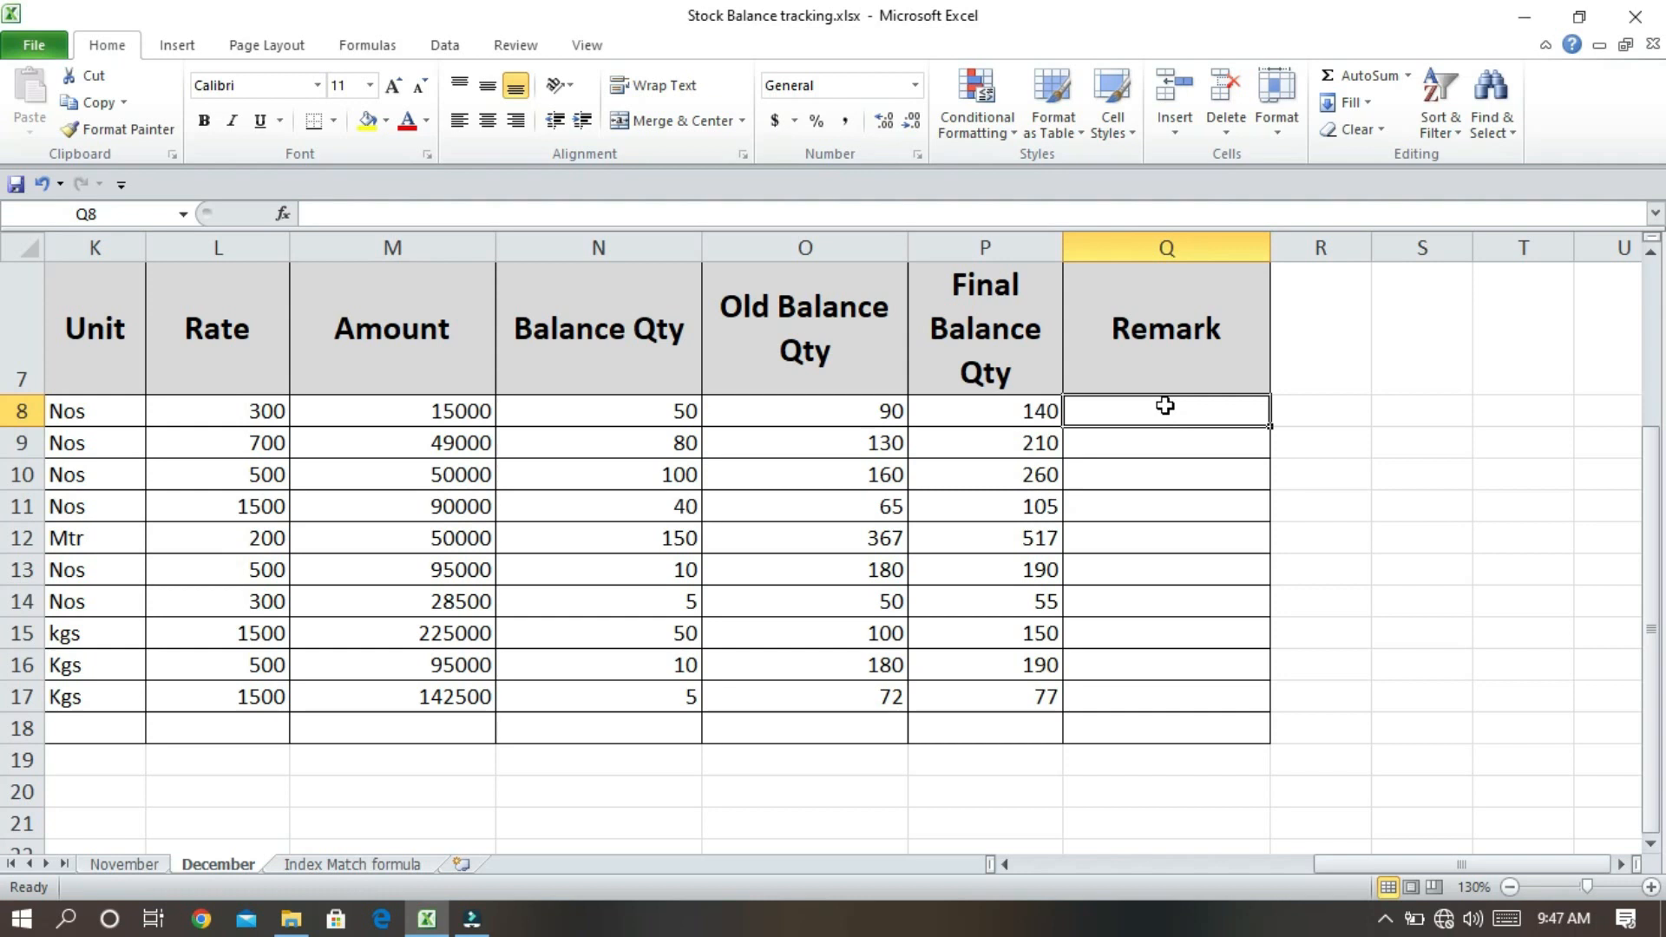
text(=if)
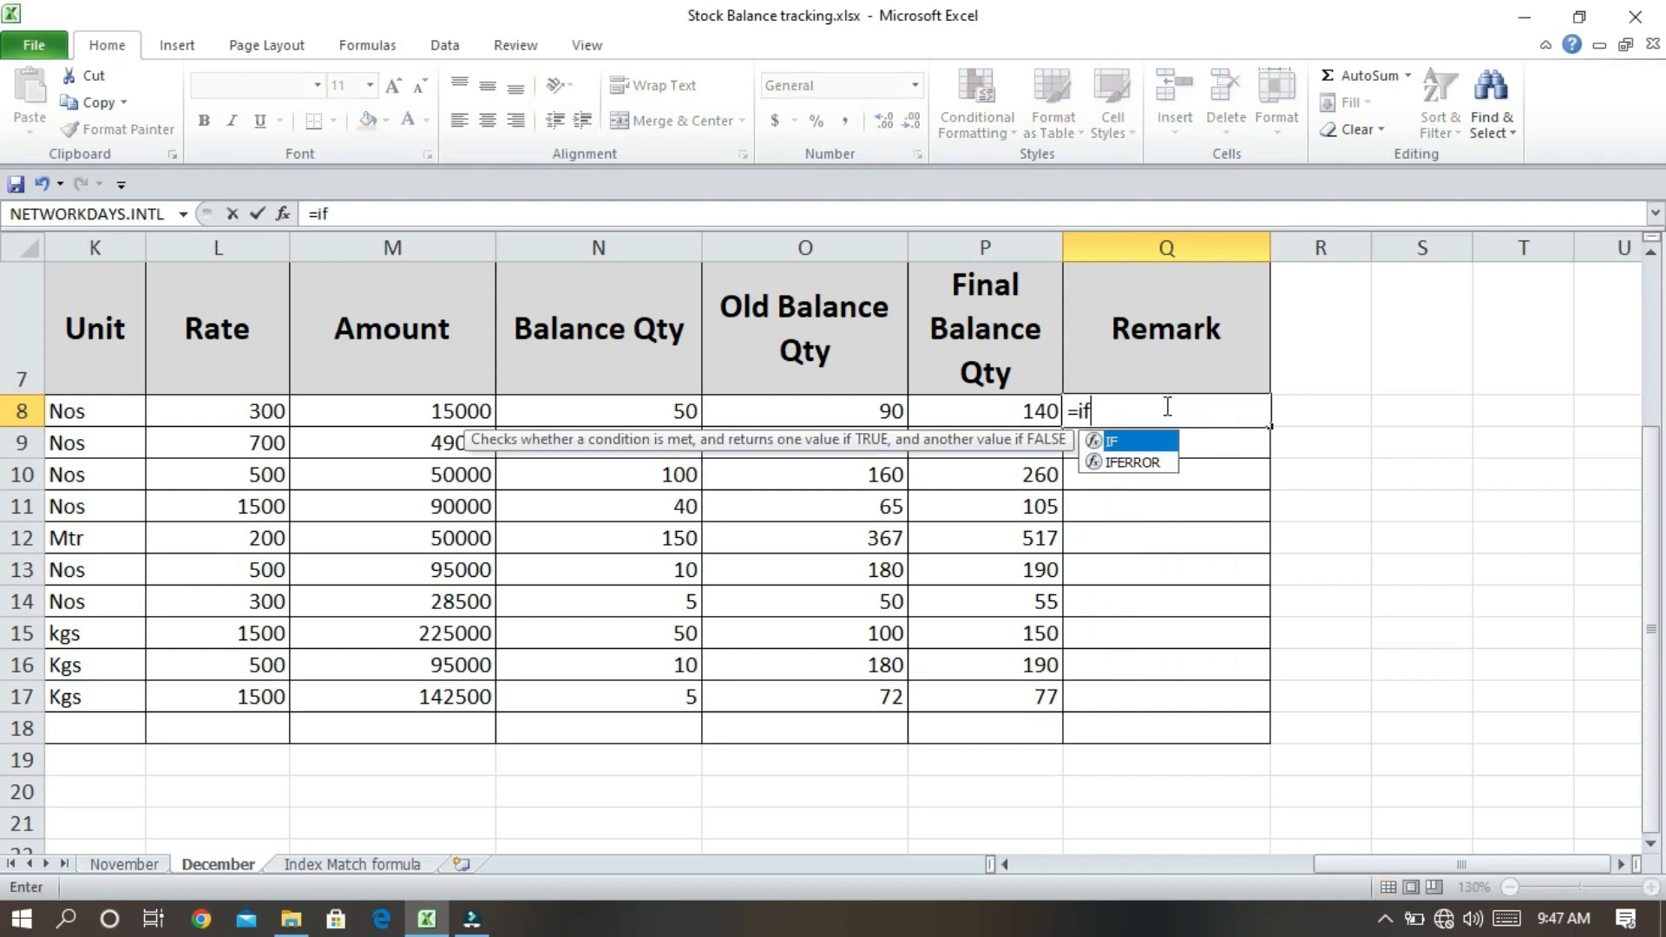
text(()
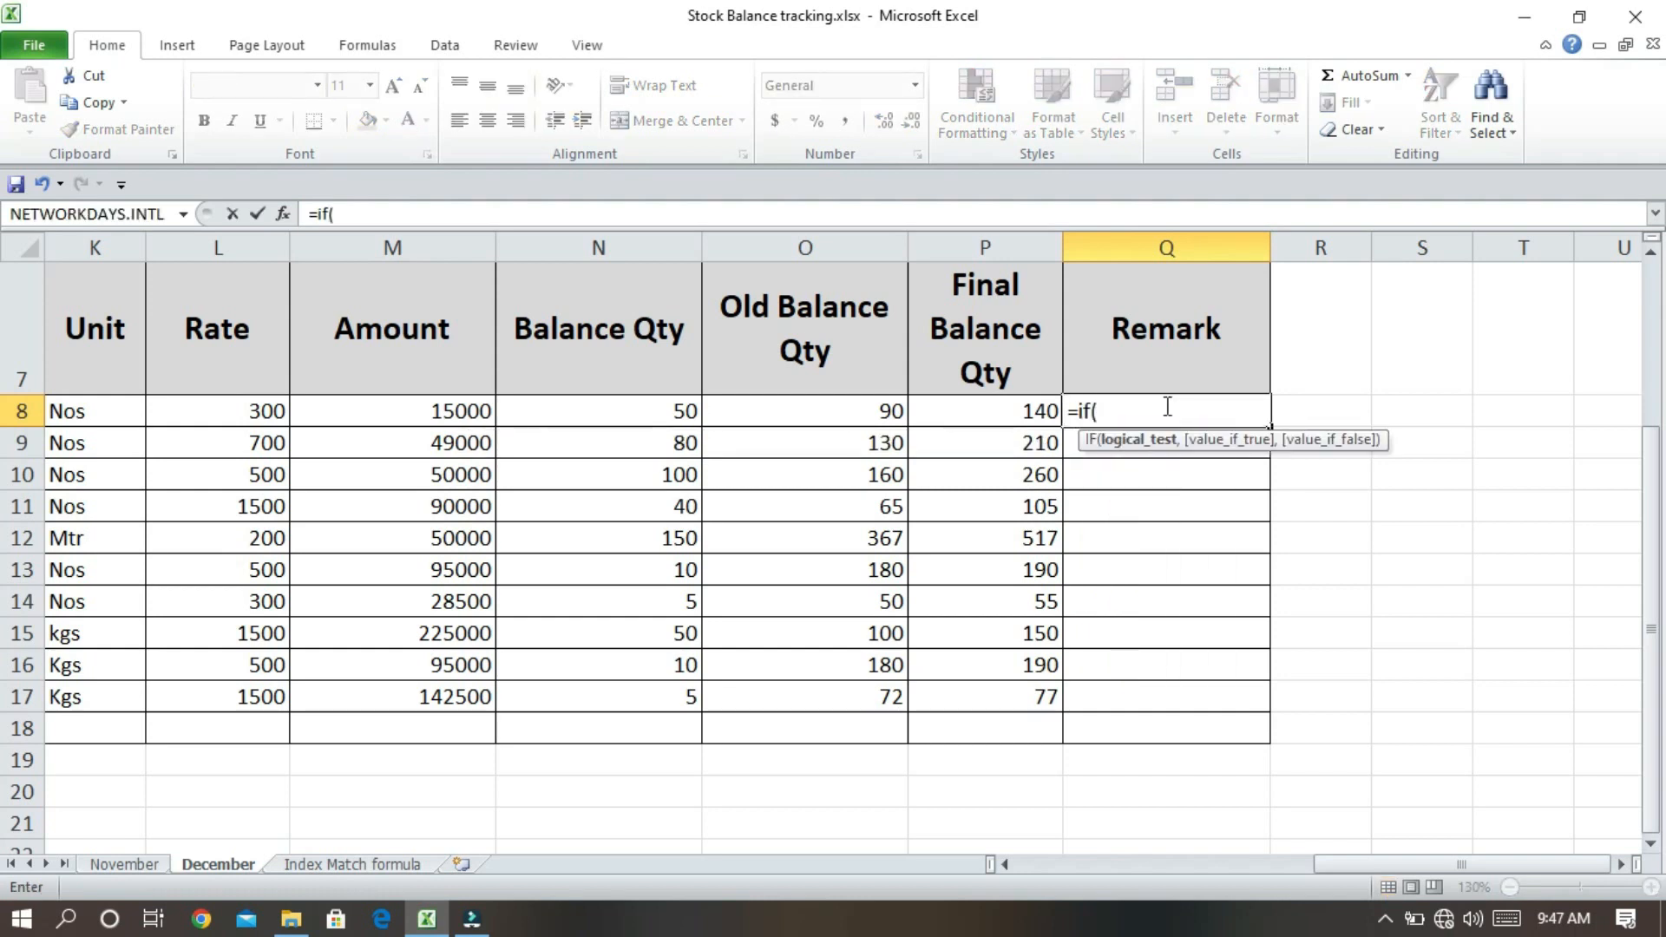
click(993, 414)
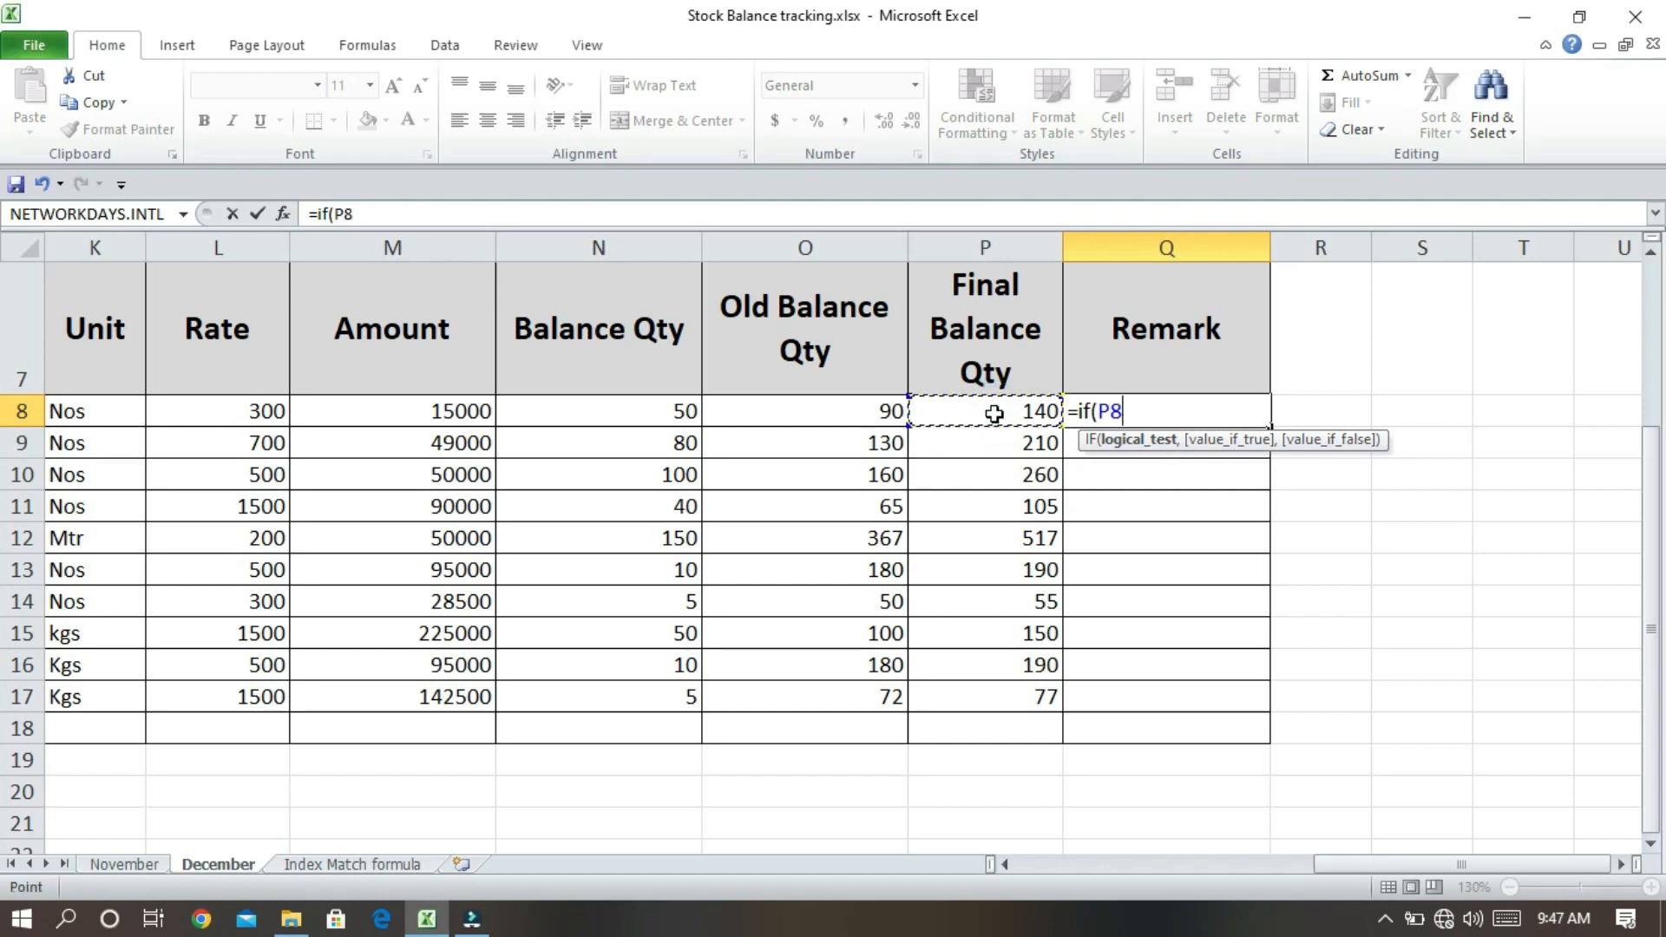
text(>)
text(=50,)
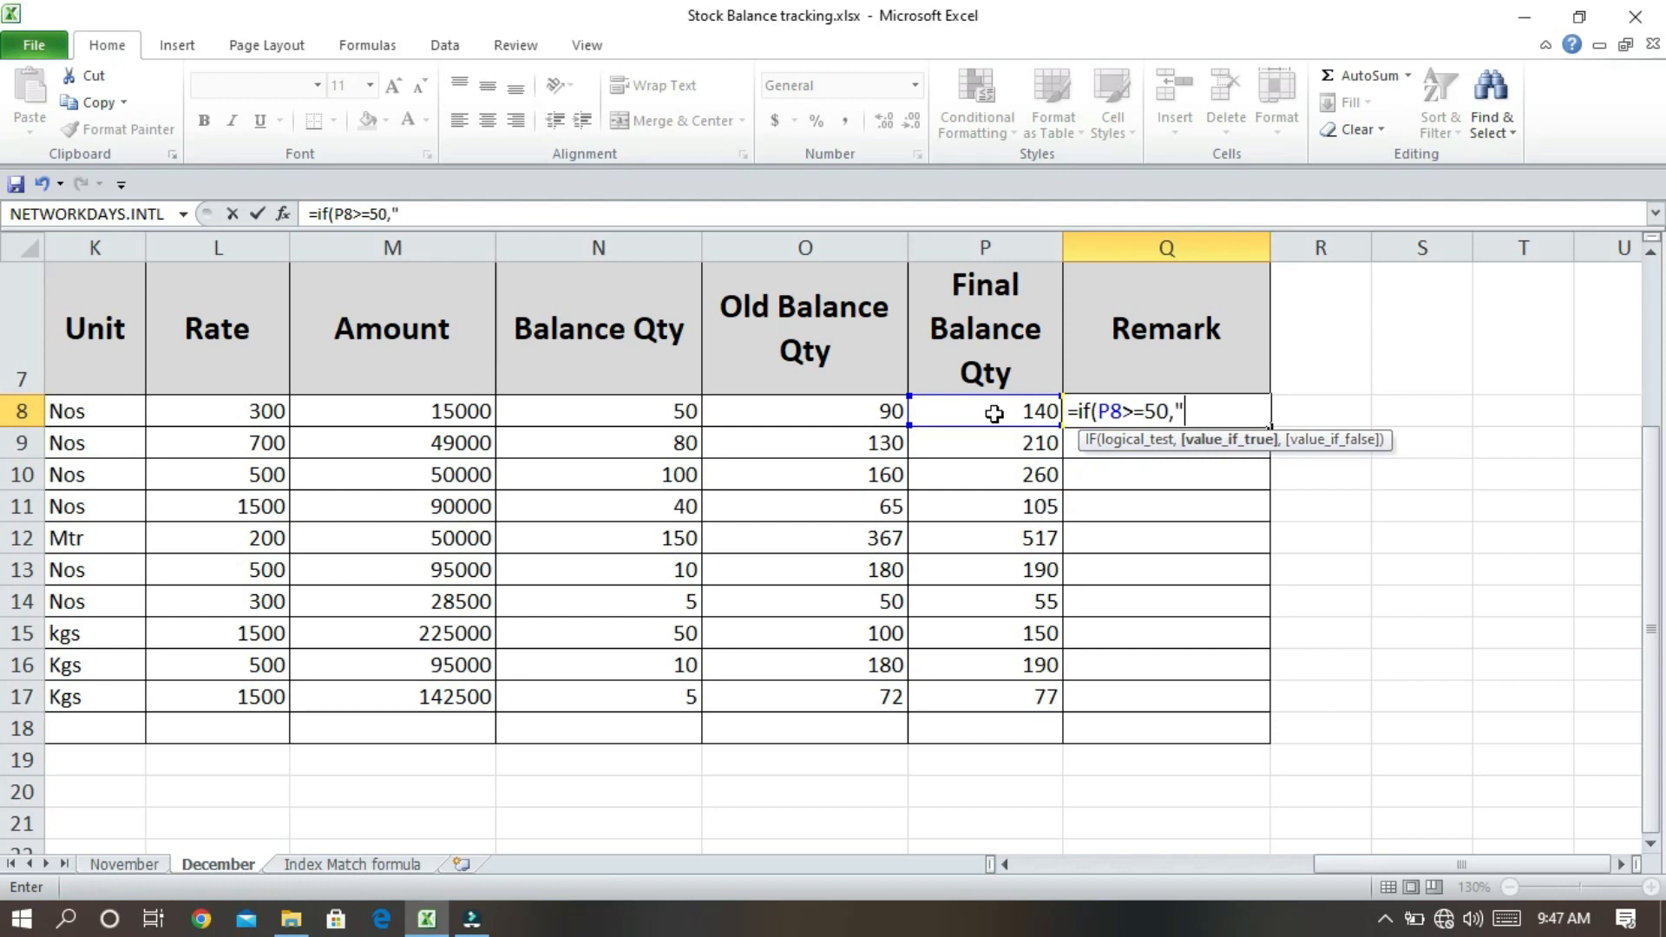
text("Stock Avail)
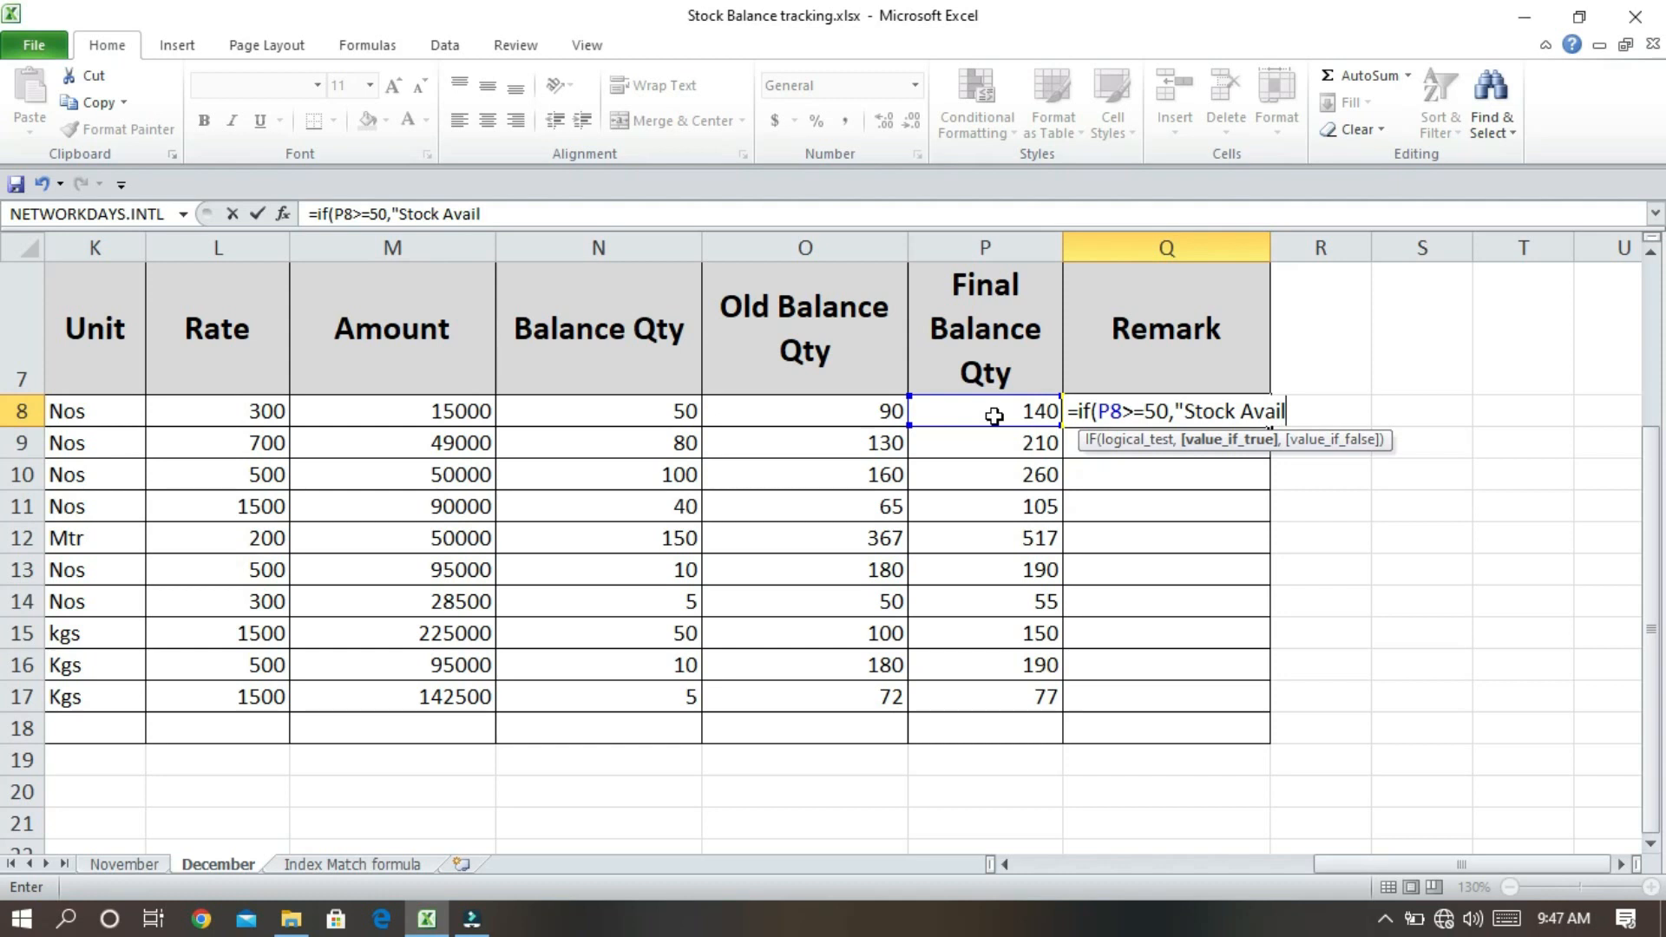
text(able",Ne)
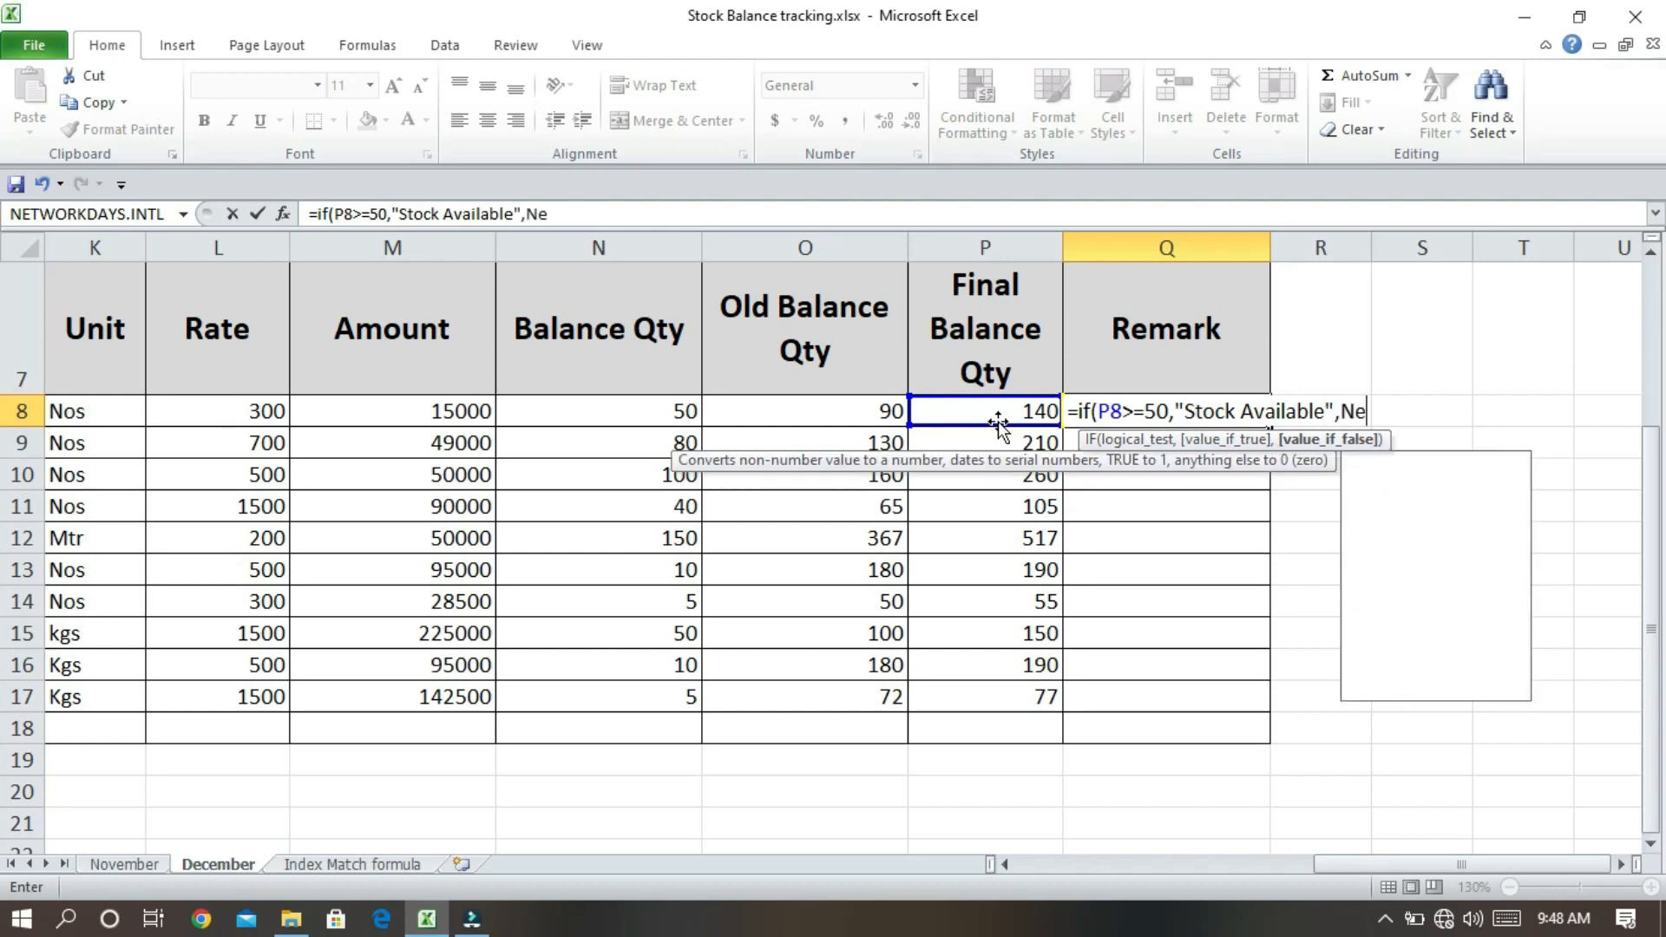
text(ed to )
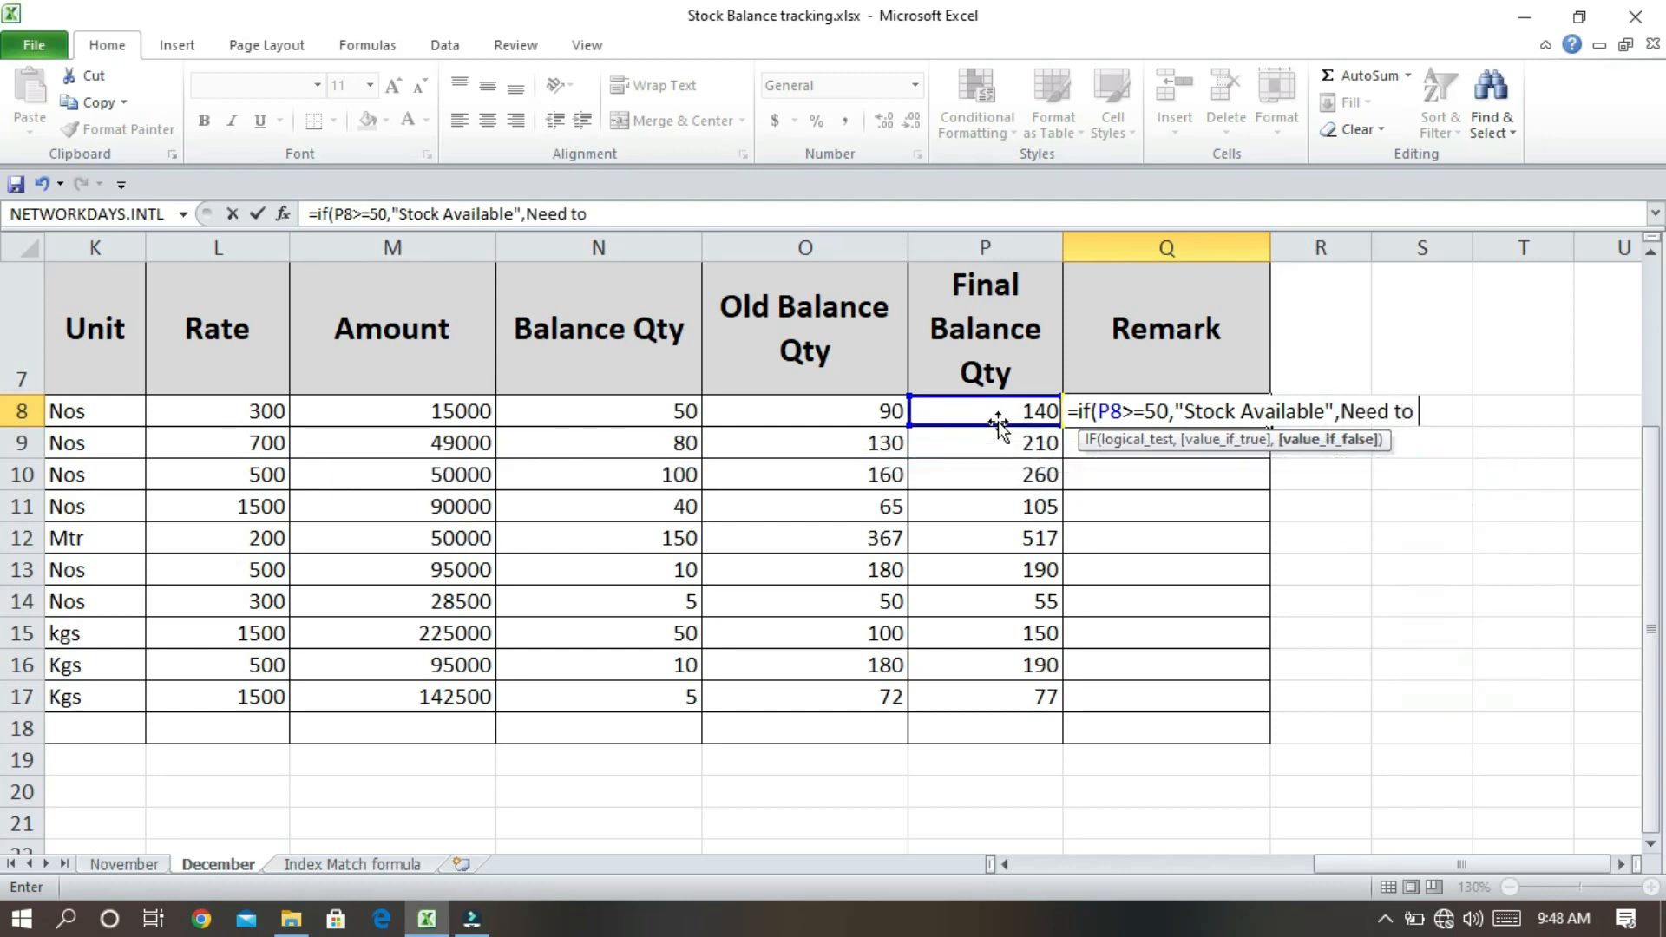
text(Purchase)
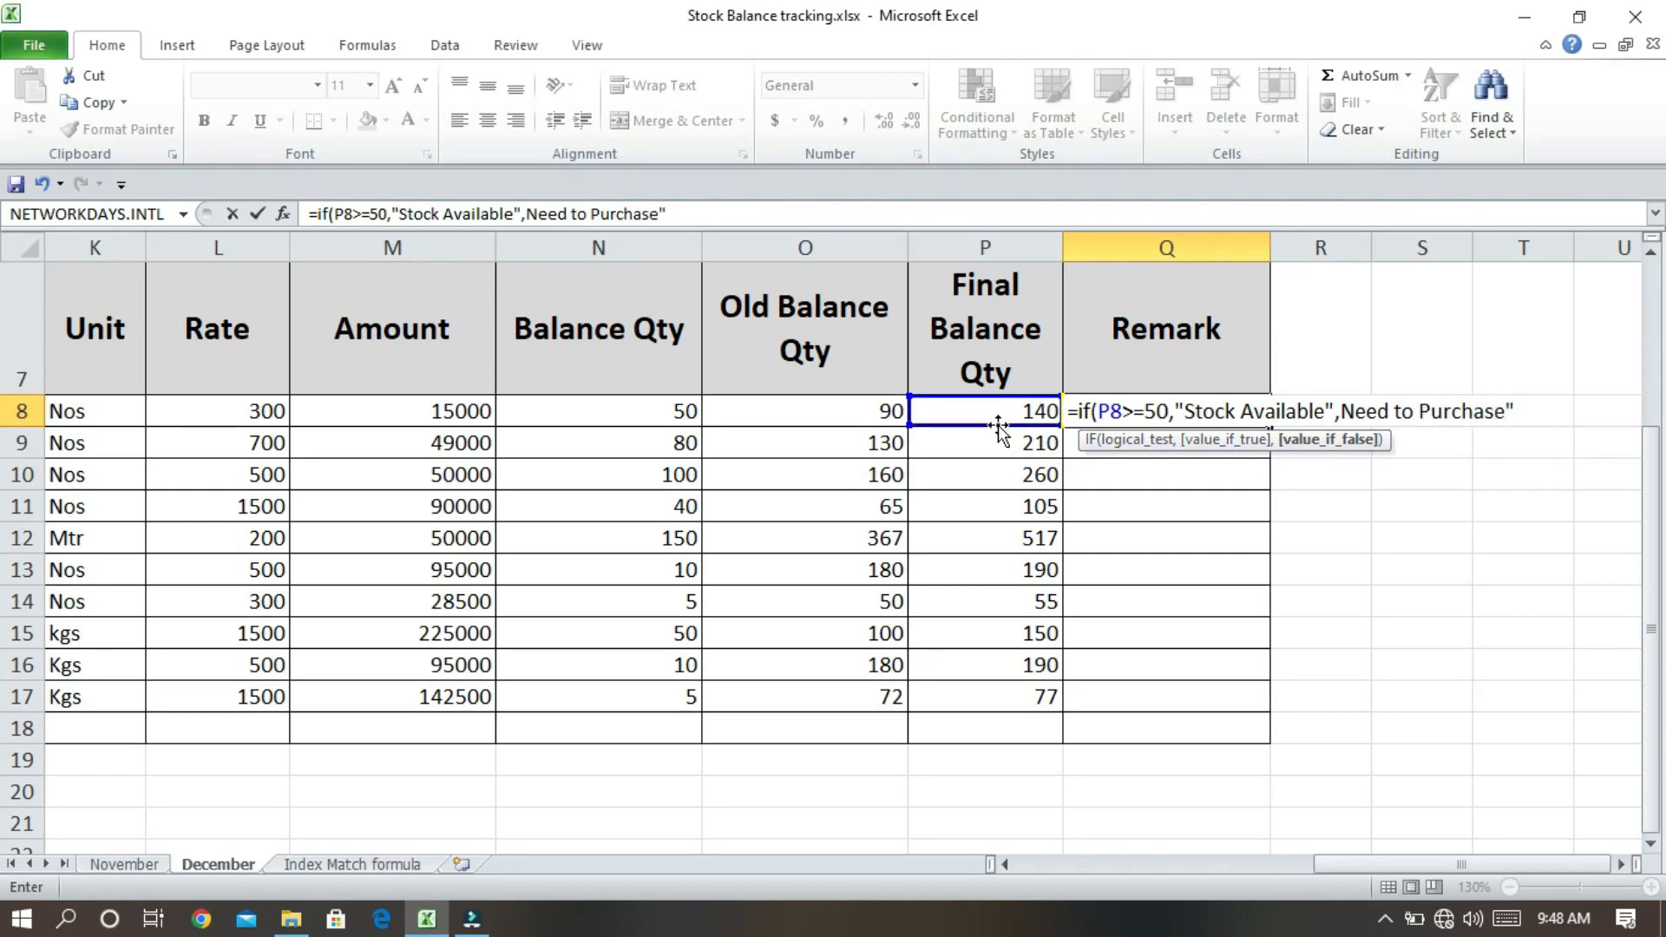
key(Return)
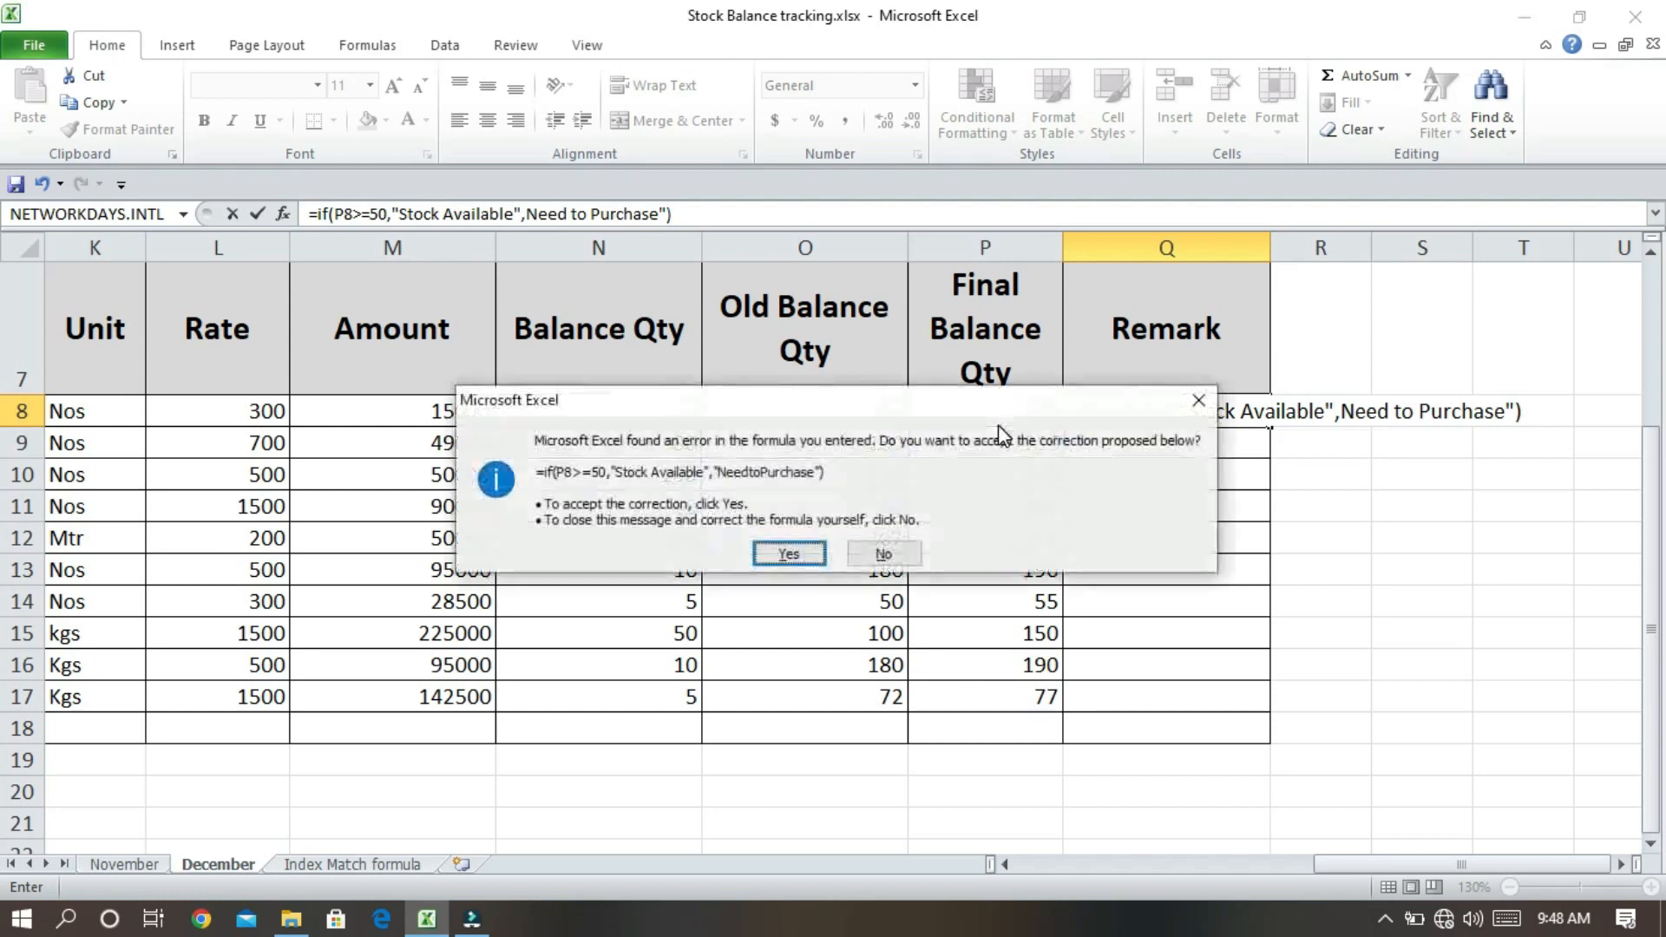
key(Return)
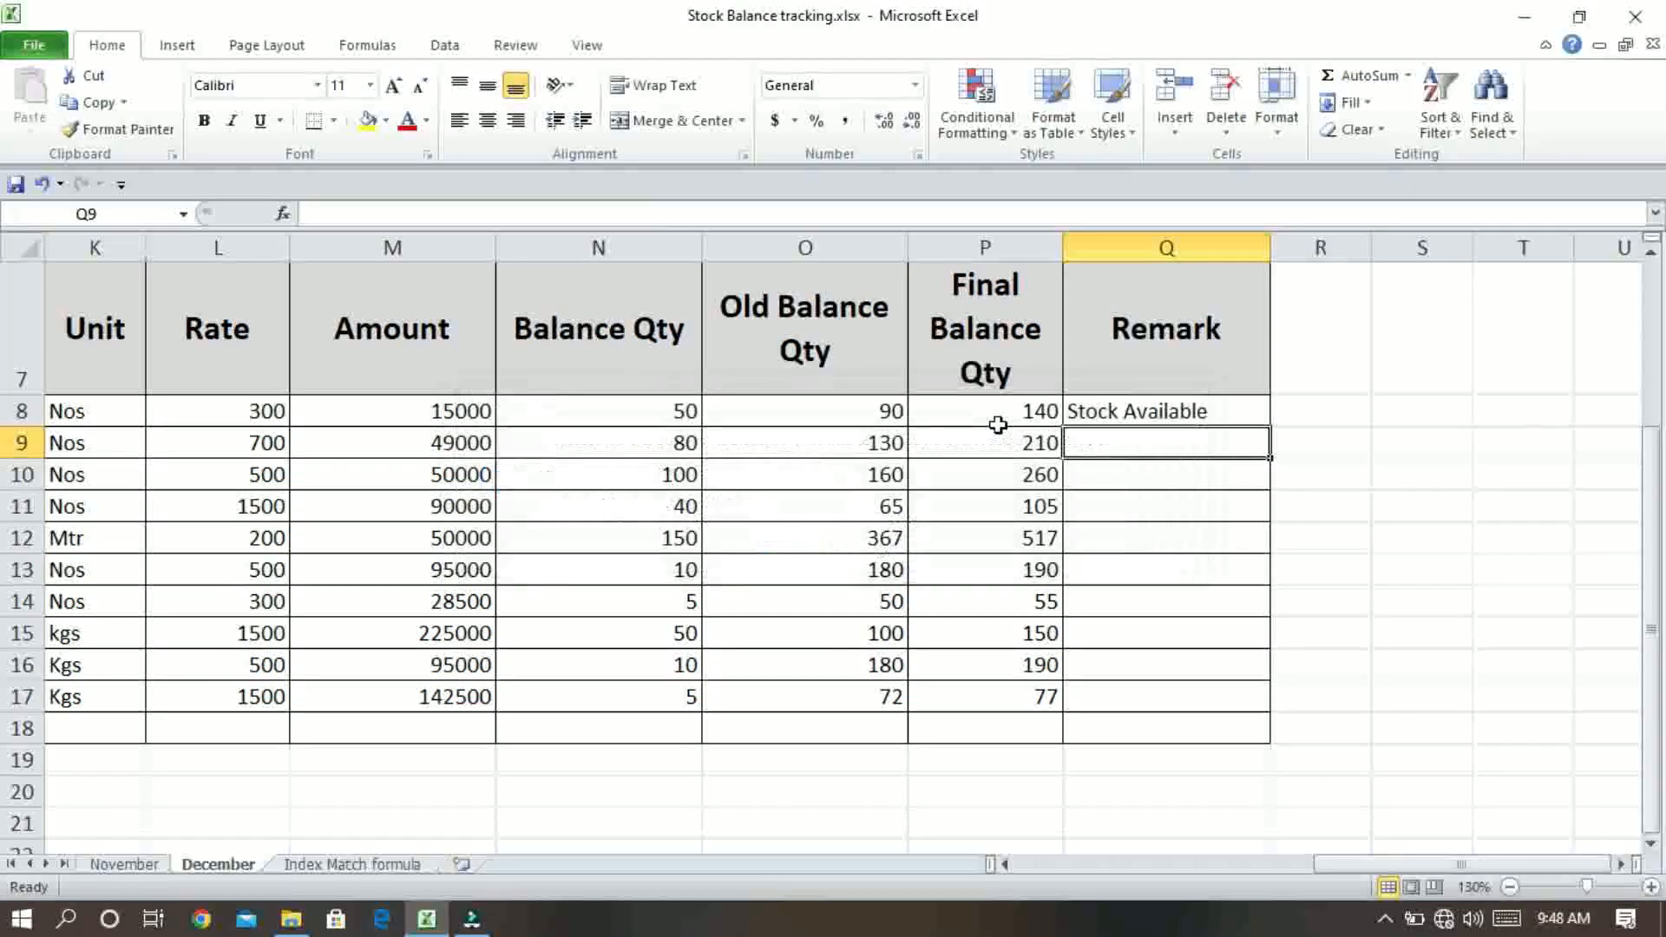
click(1153, 412)
drag(1267, 426, 1242, 706)
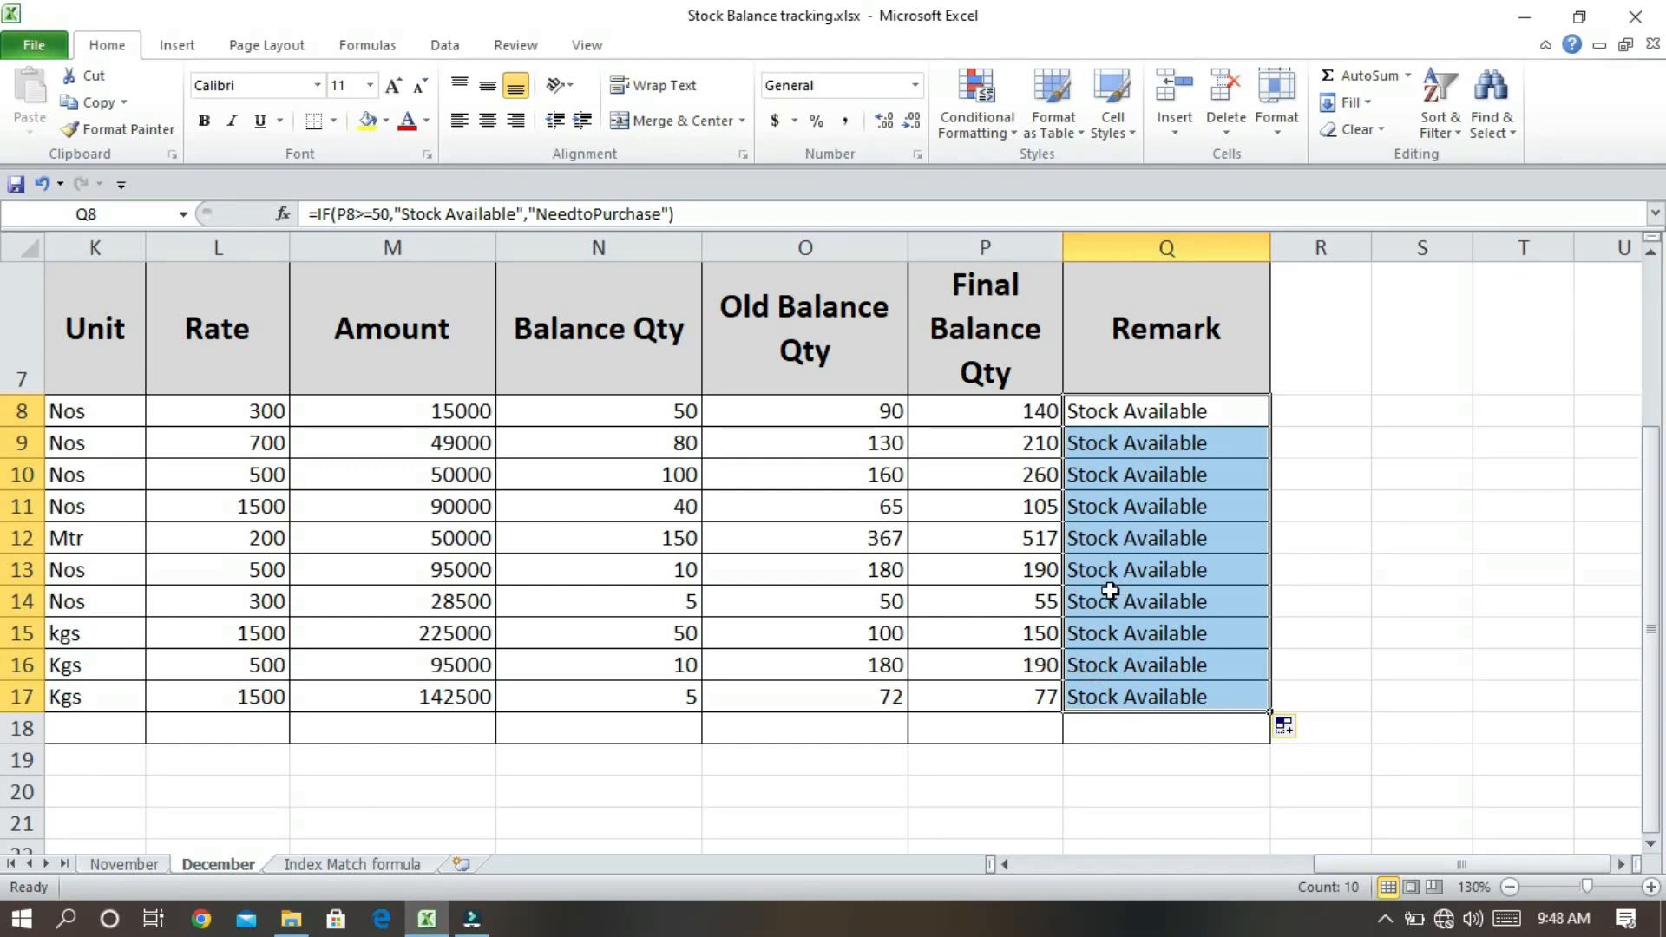
Add a conditional formatting rule to Q8:Q17 that marks text containing "Need to Purchase" with Light Red Fill with Dark Red Text.
click(967, 126)
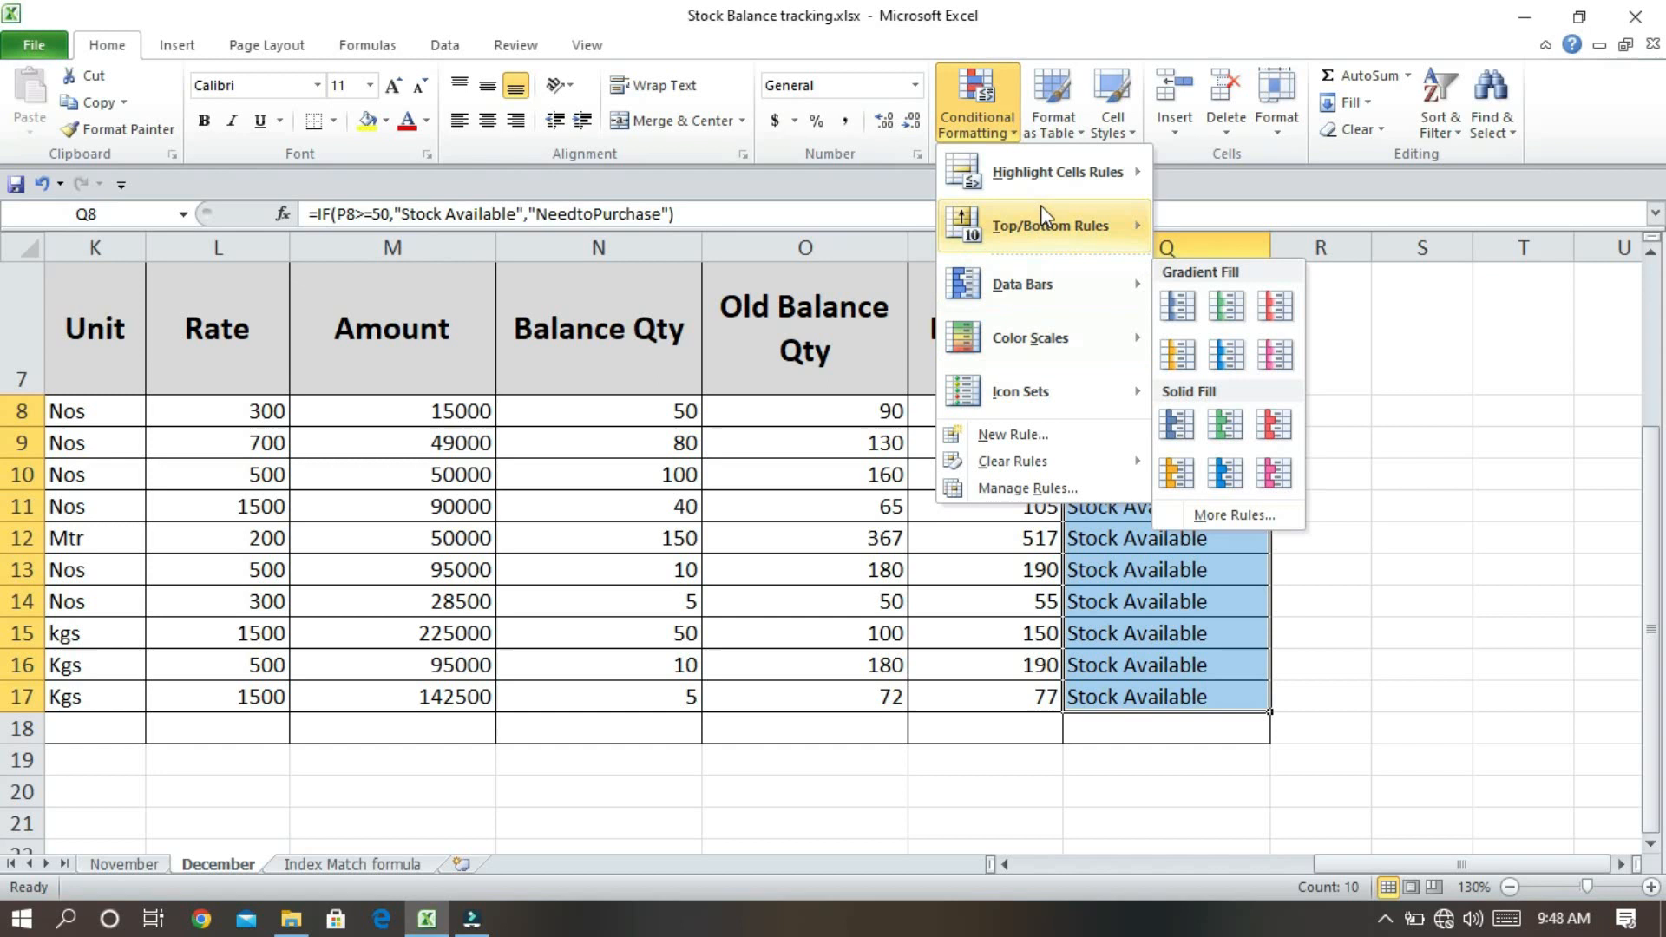
mouse_move(1046, 184)
click(1248, 392)
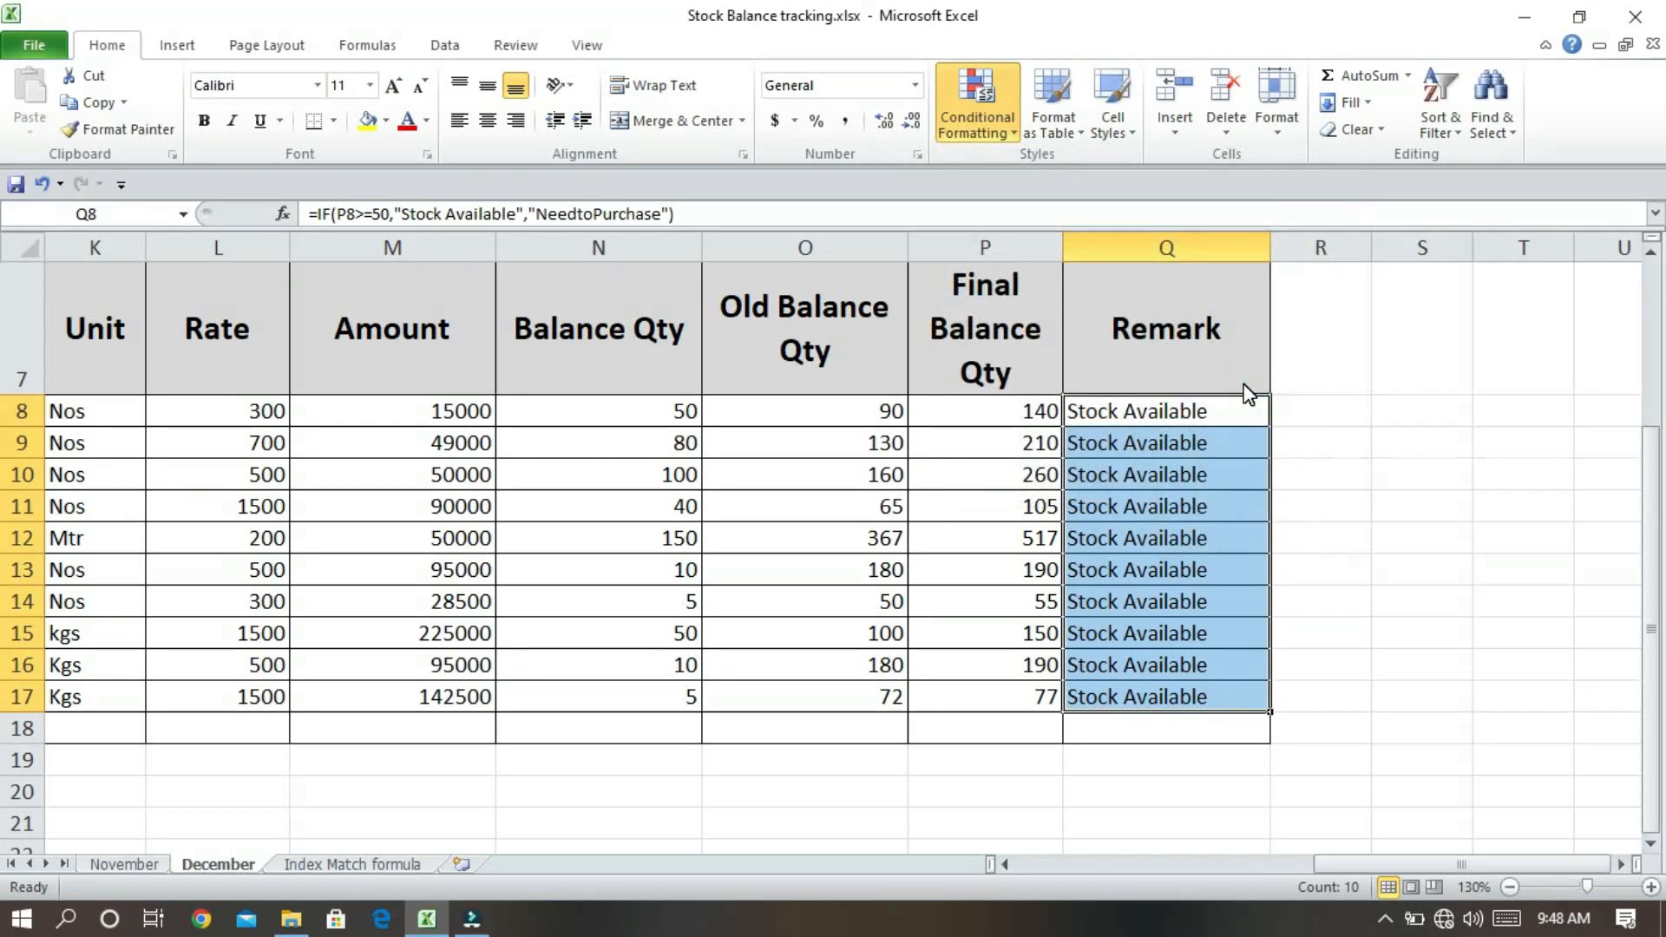
text(Need to Purchase)
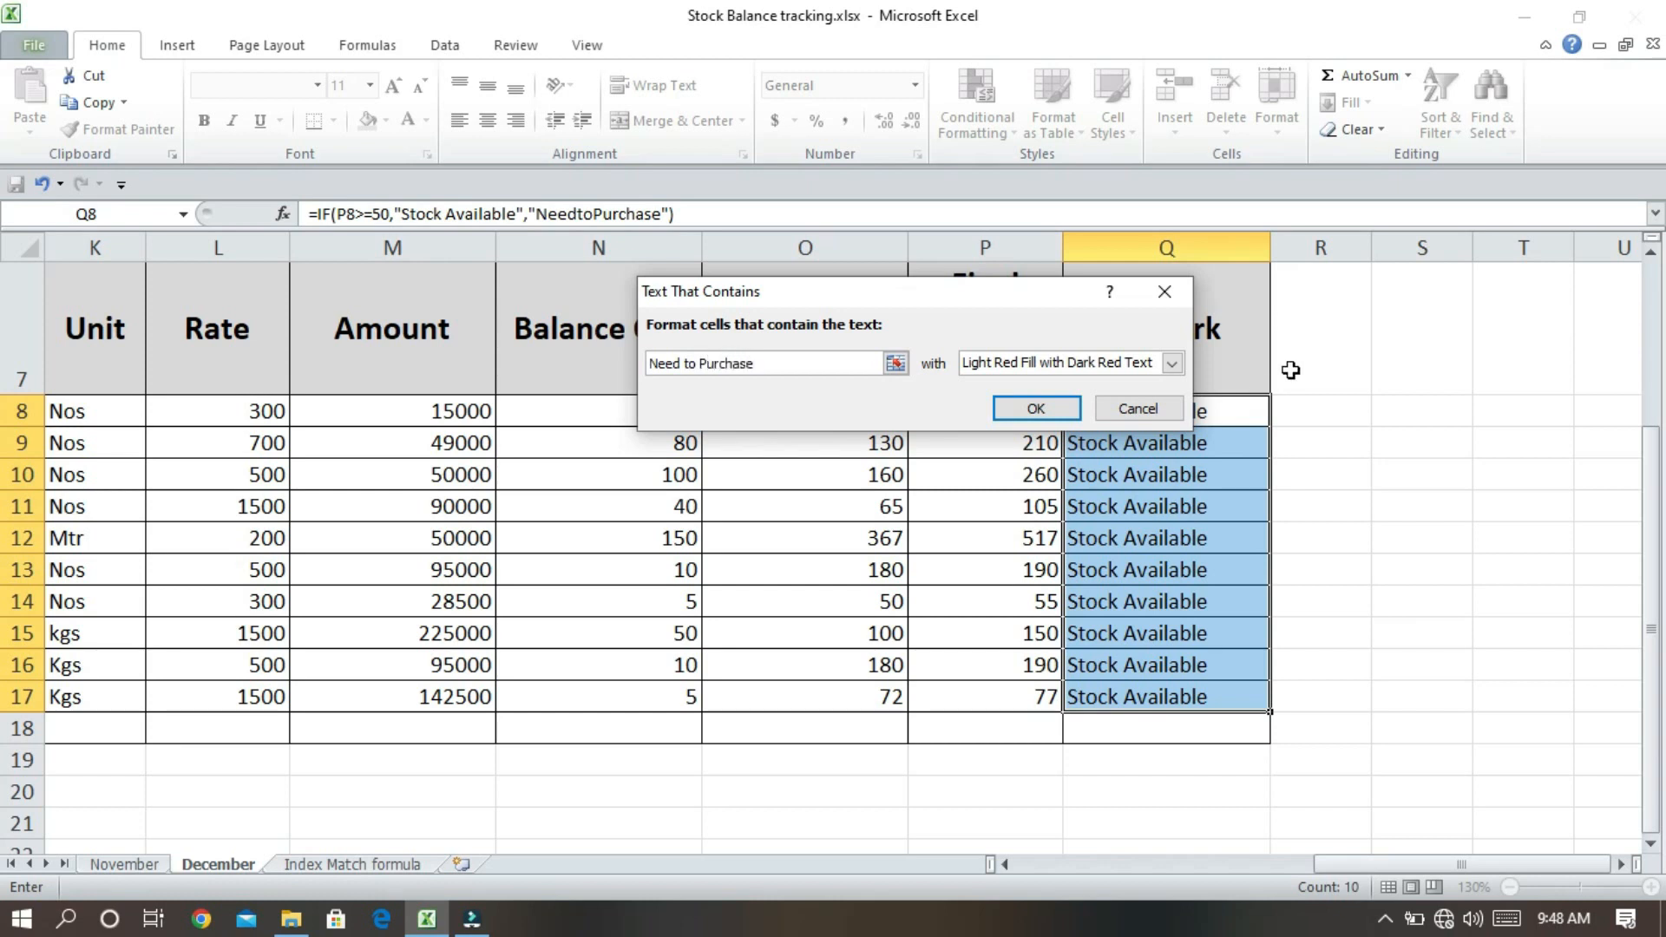
click(1055, 420)
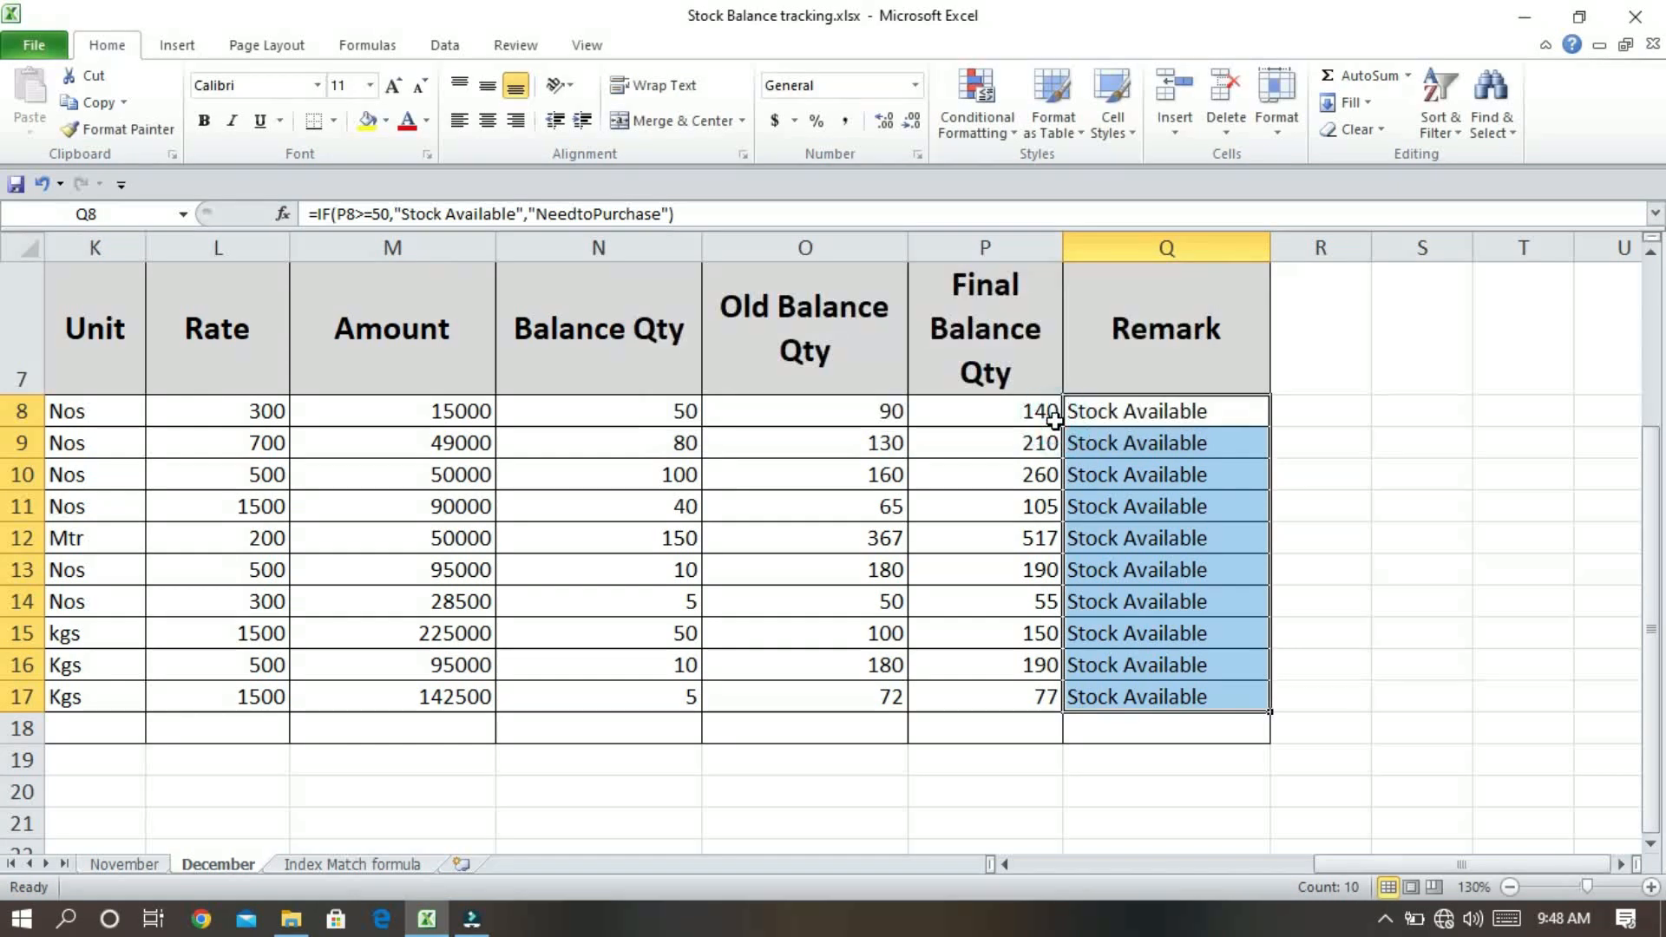
click(994, 132)
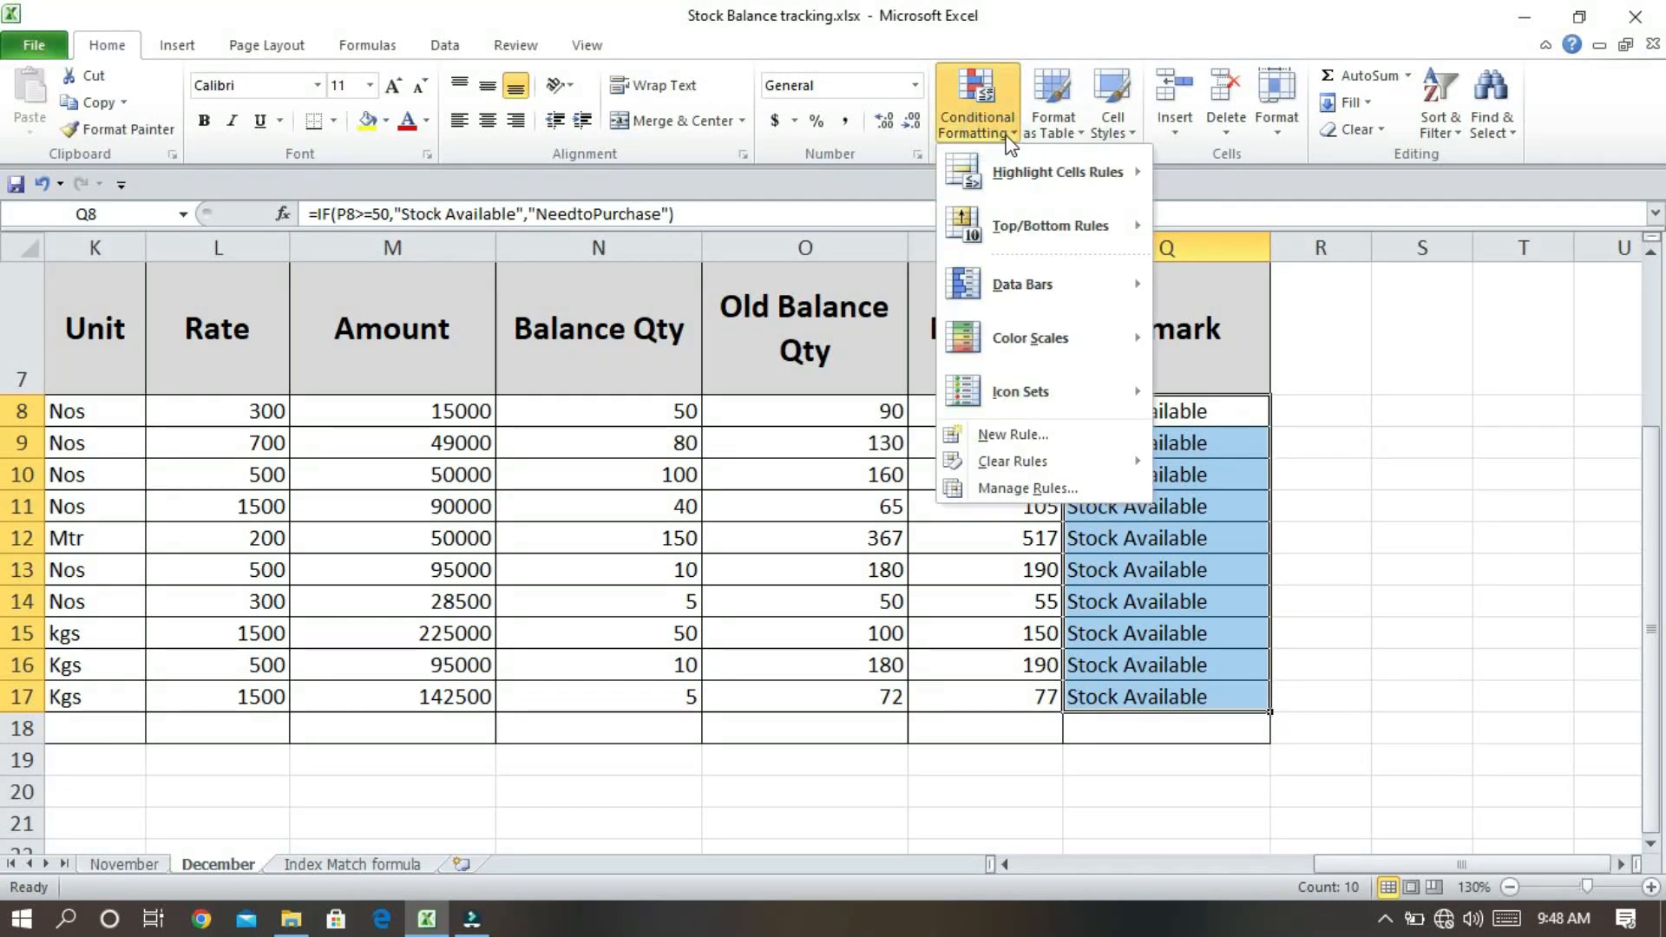
mouse_move(1059, 165)
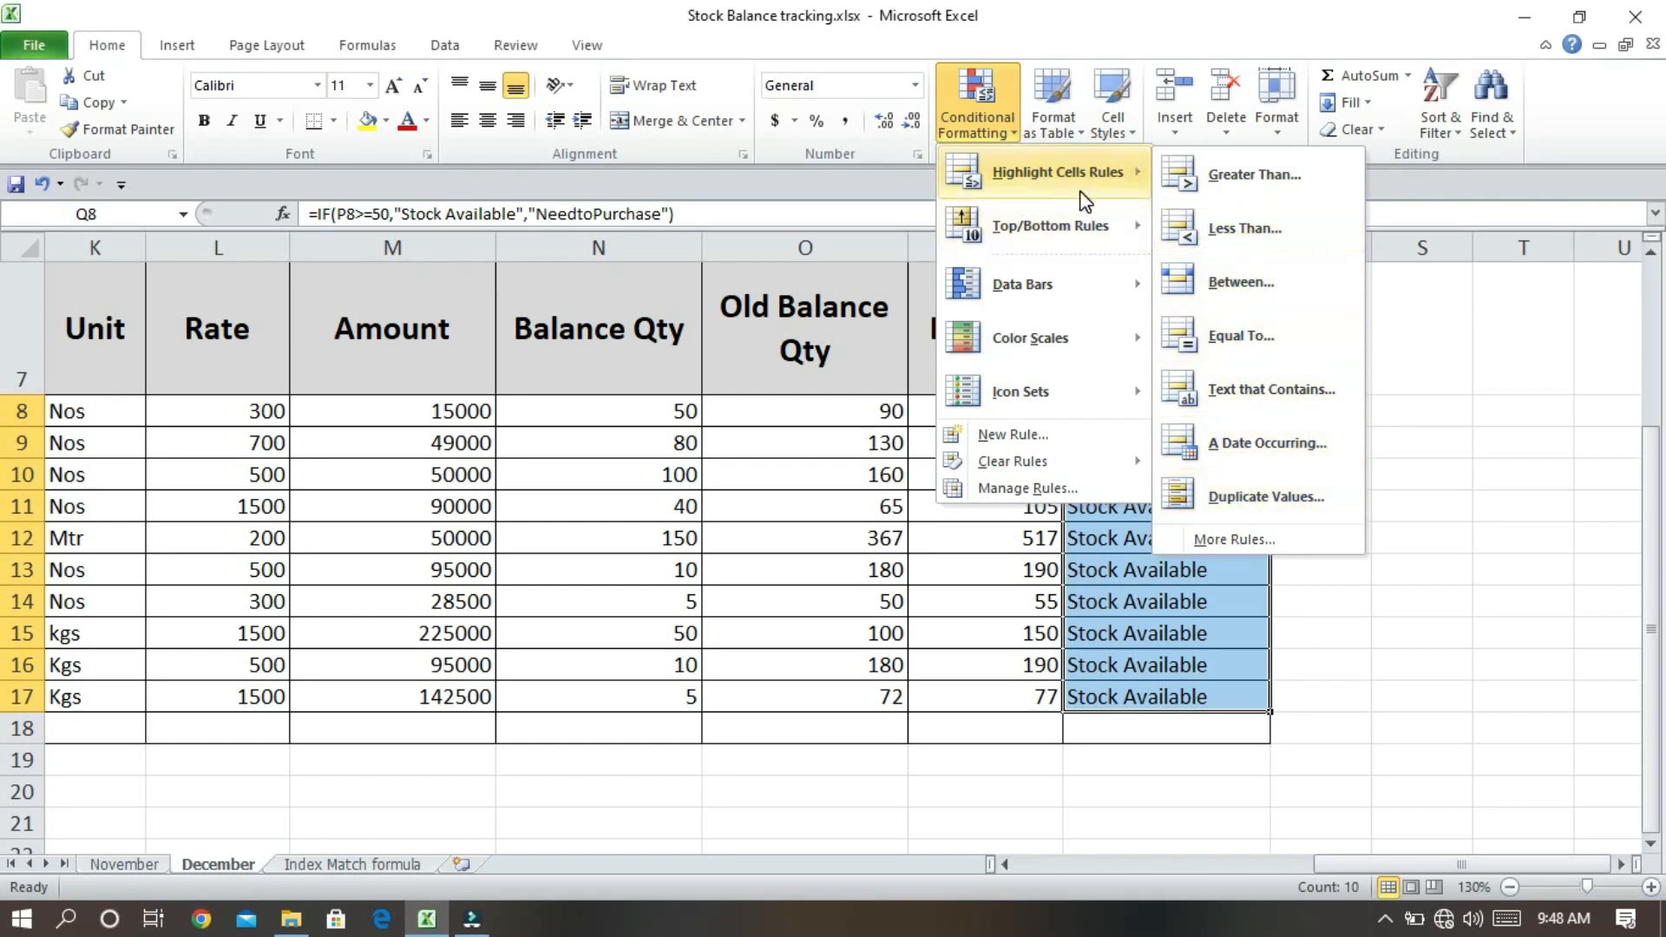
click(984, 134)
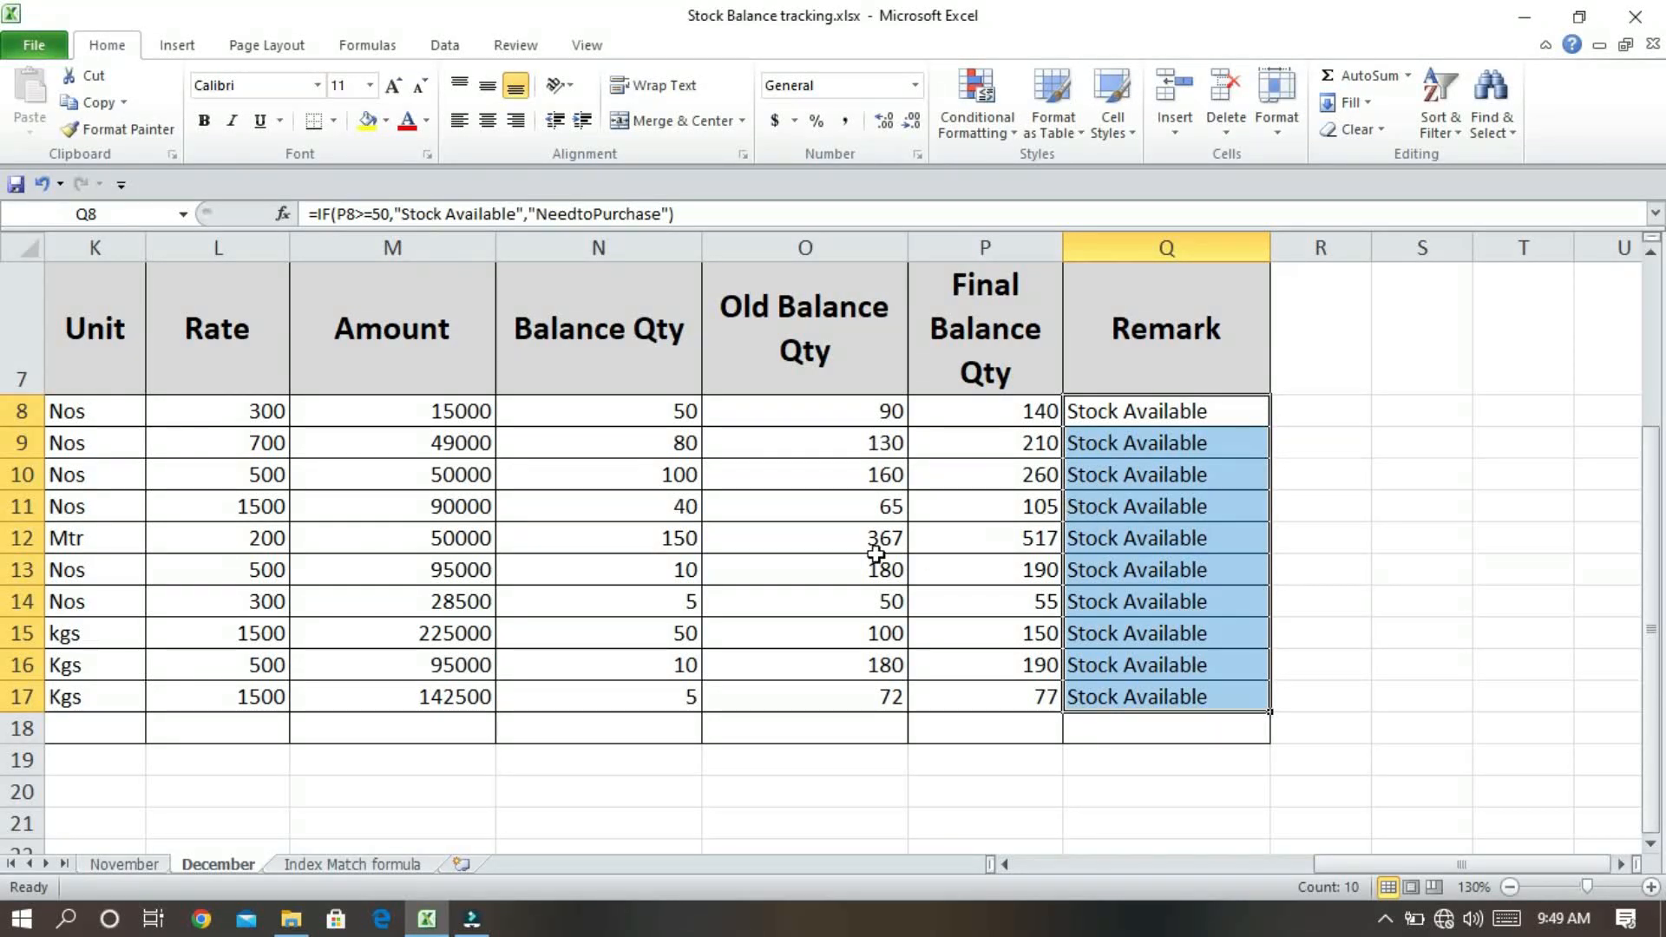
Set the sales Qty of Bevel Gear in cell J14 to 100.
click(955, 604)
click(683, 606)
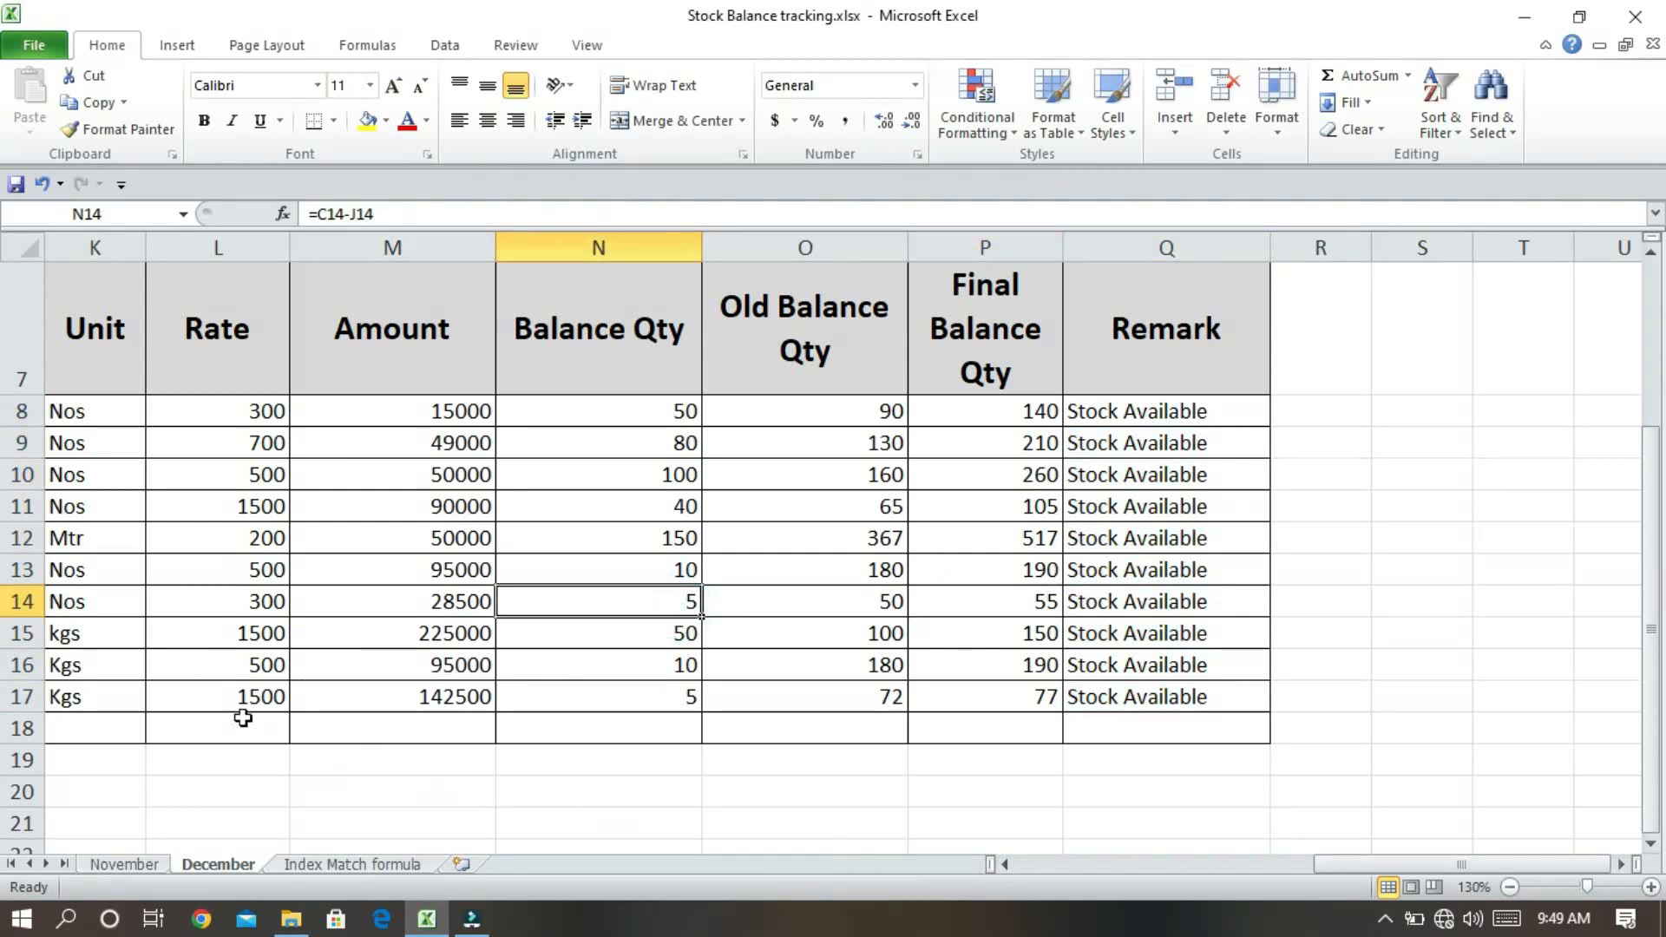
drag(1328, 866, 1259, 882)
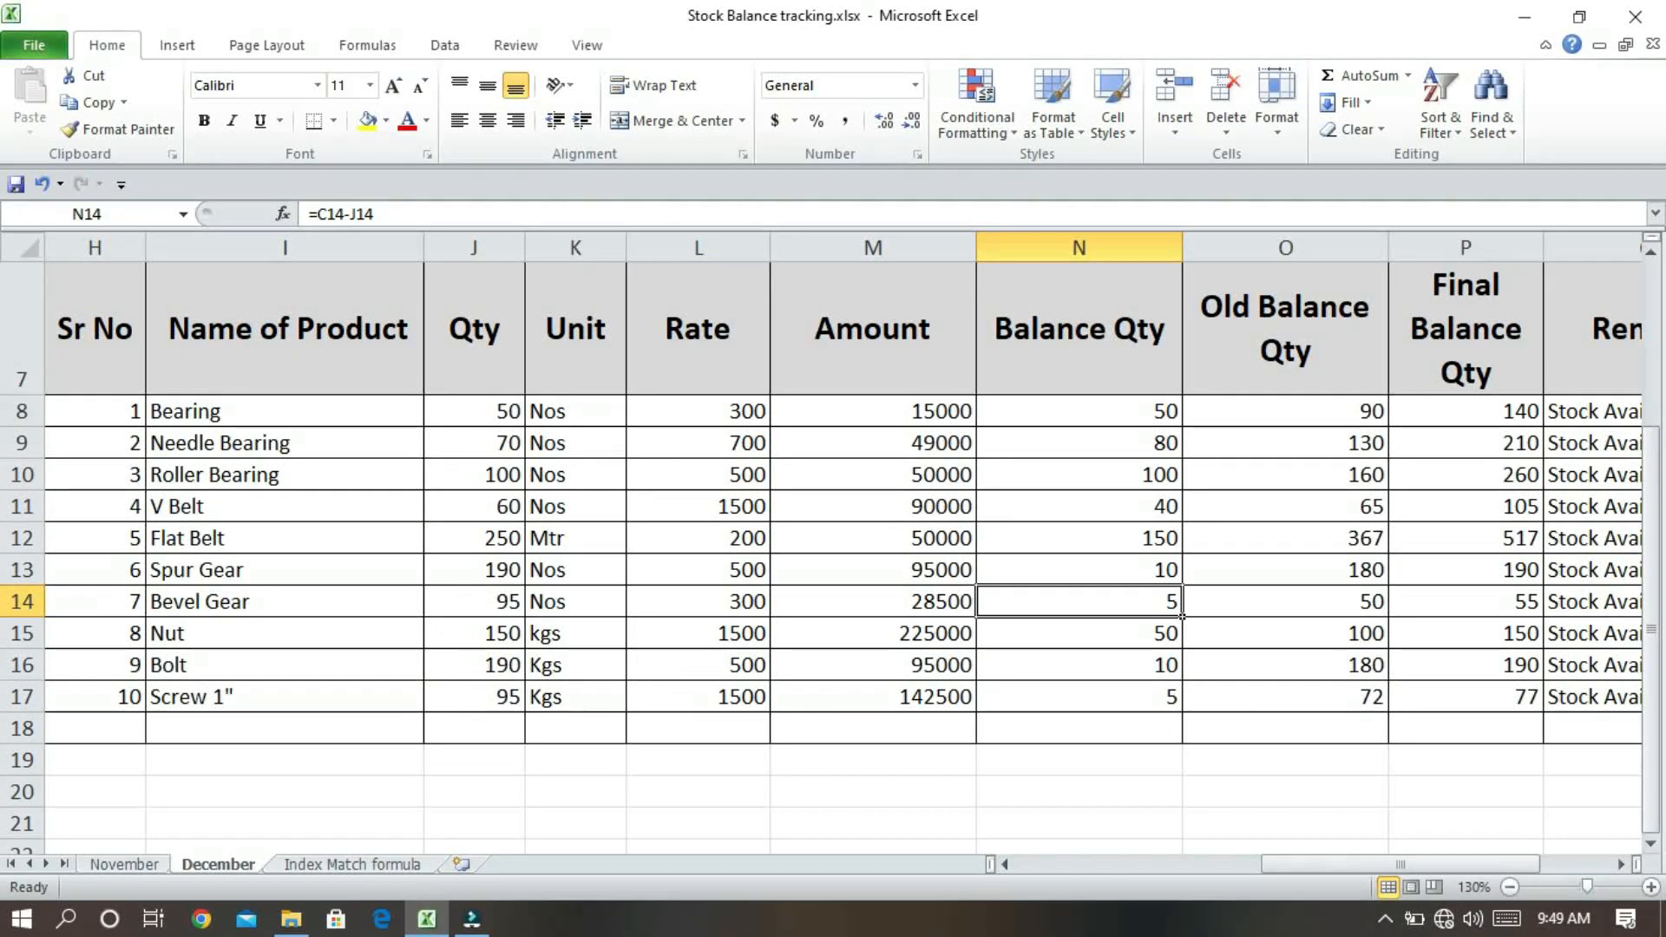
click(22, 601)
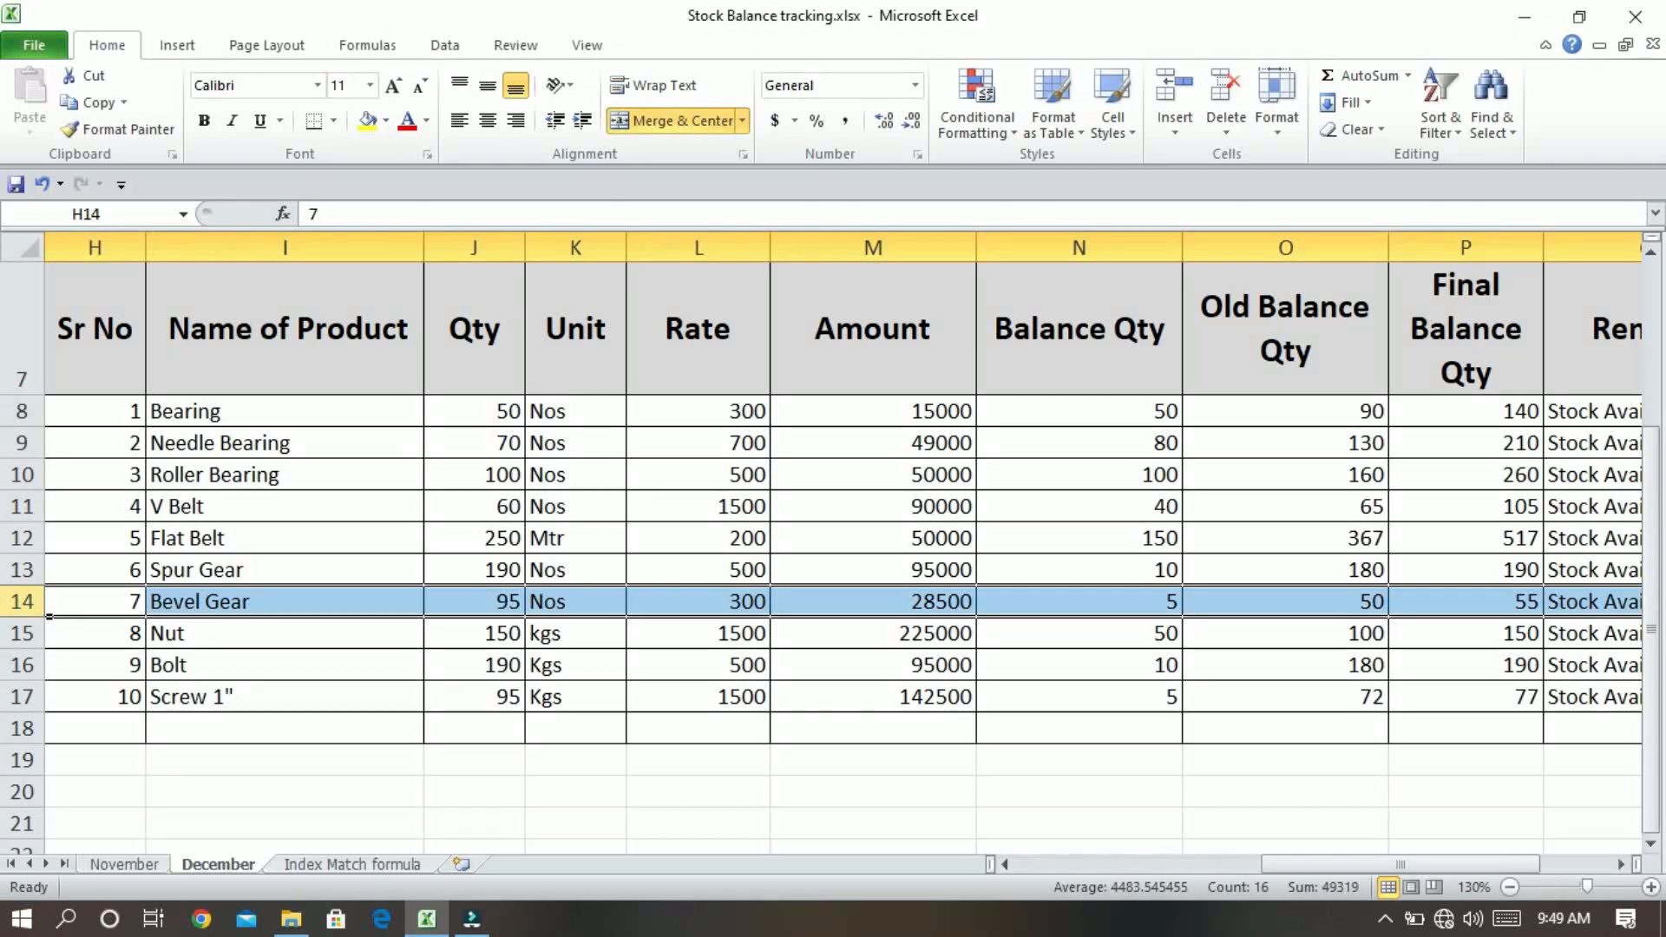
click(464, 606)
text(9)
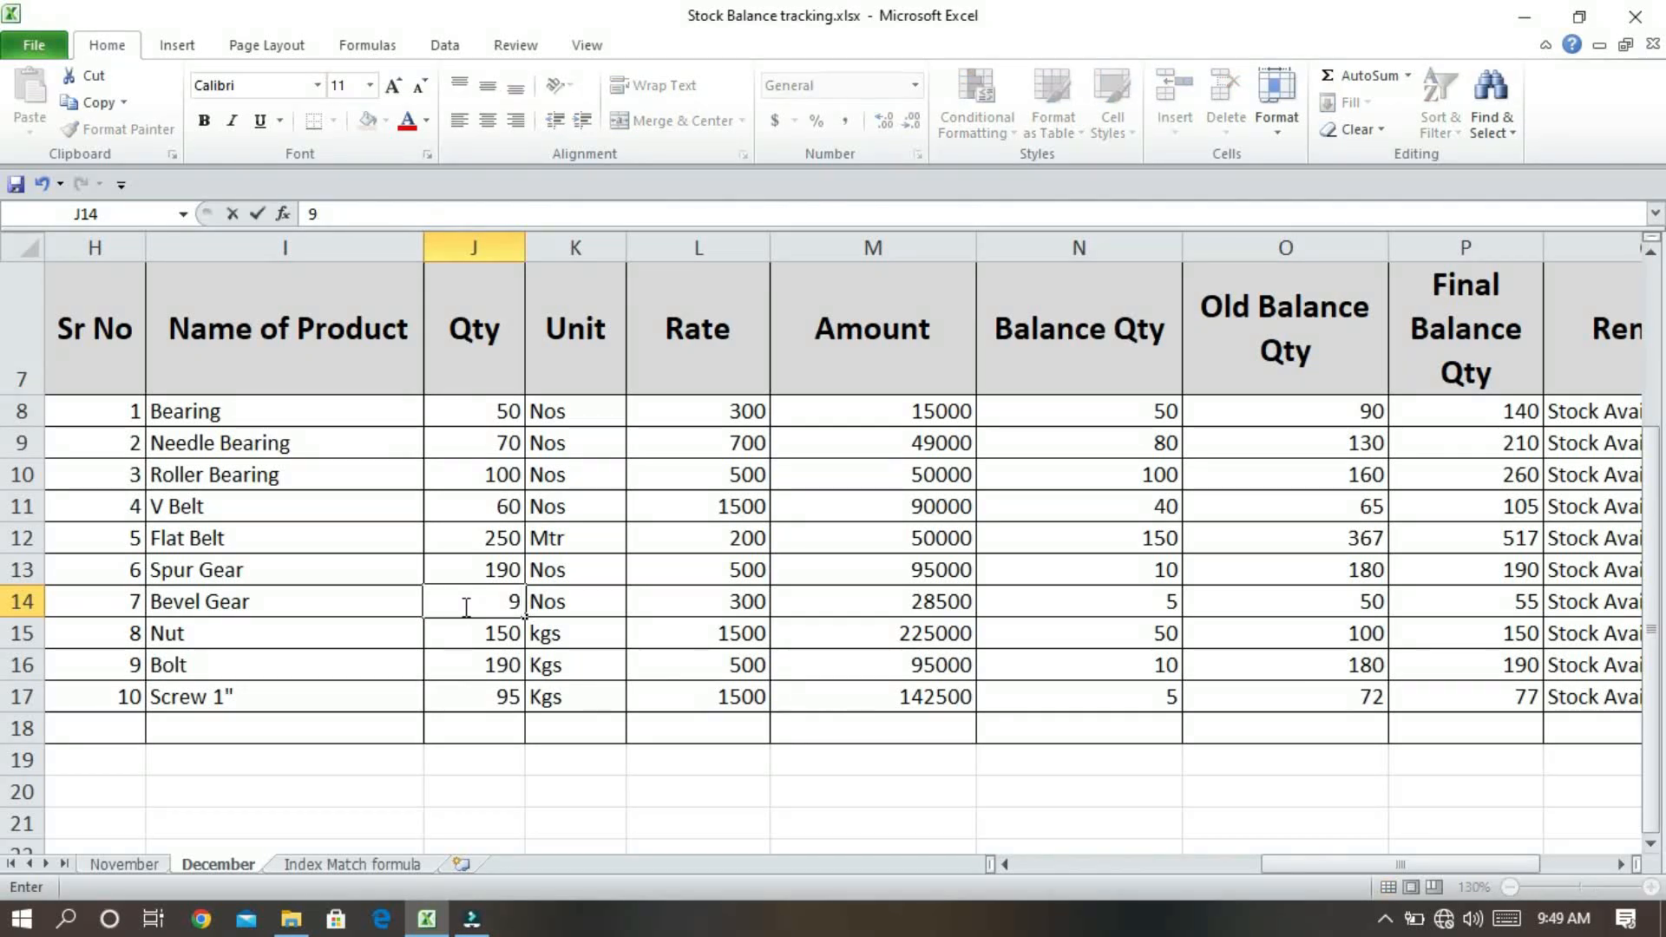
text(00)
key(Return)
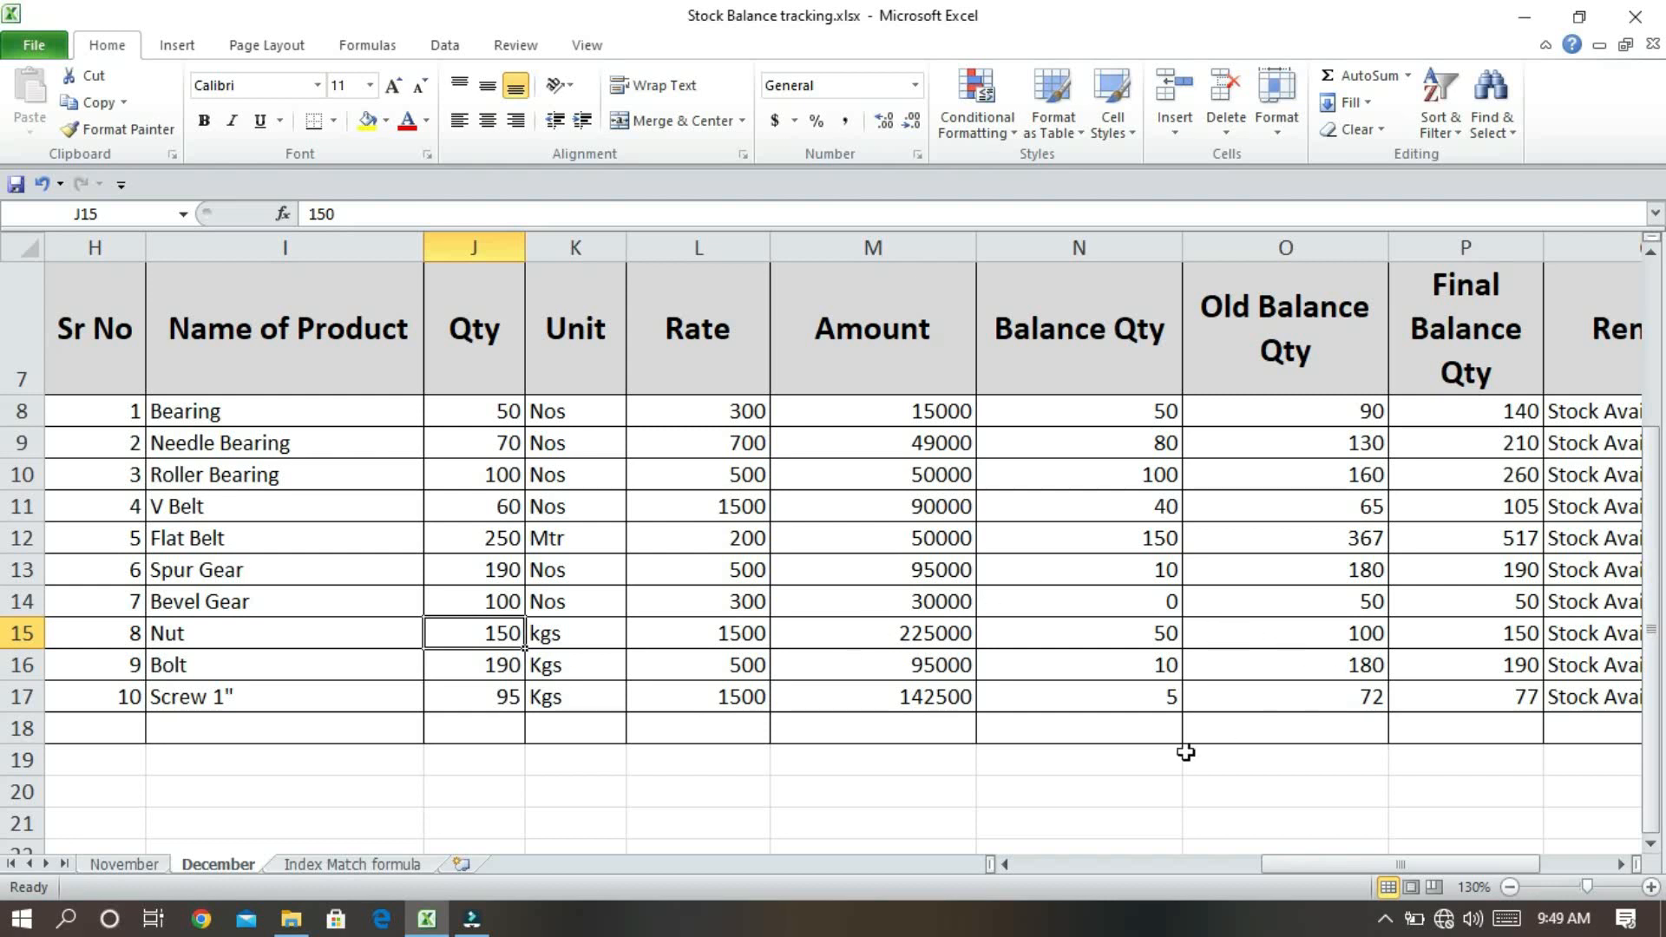
drag(1299, 867, 1315, 873)
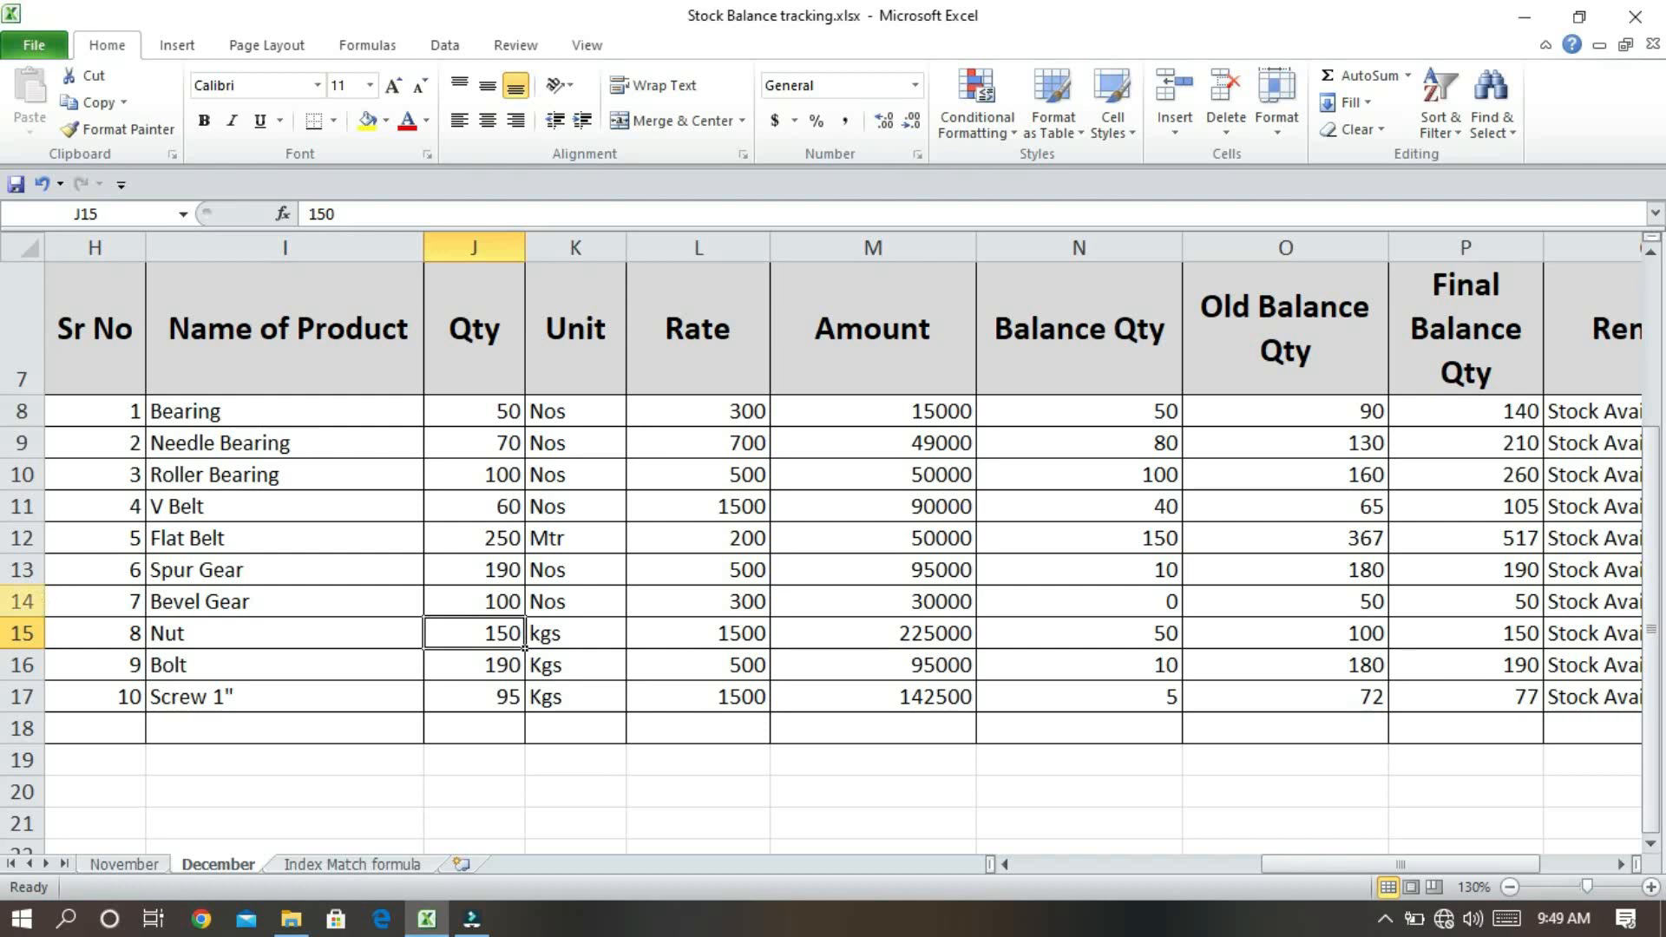
Replace the Final Balance Qty formula for Bevel Gear in cell P14 with the value 49 to test the Remark.
click(21, 600)
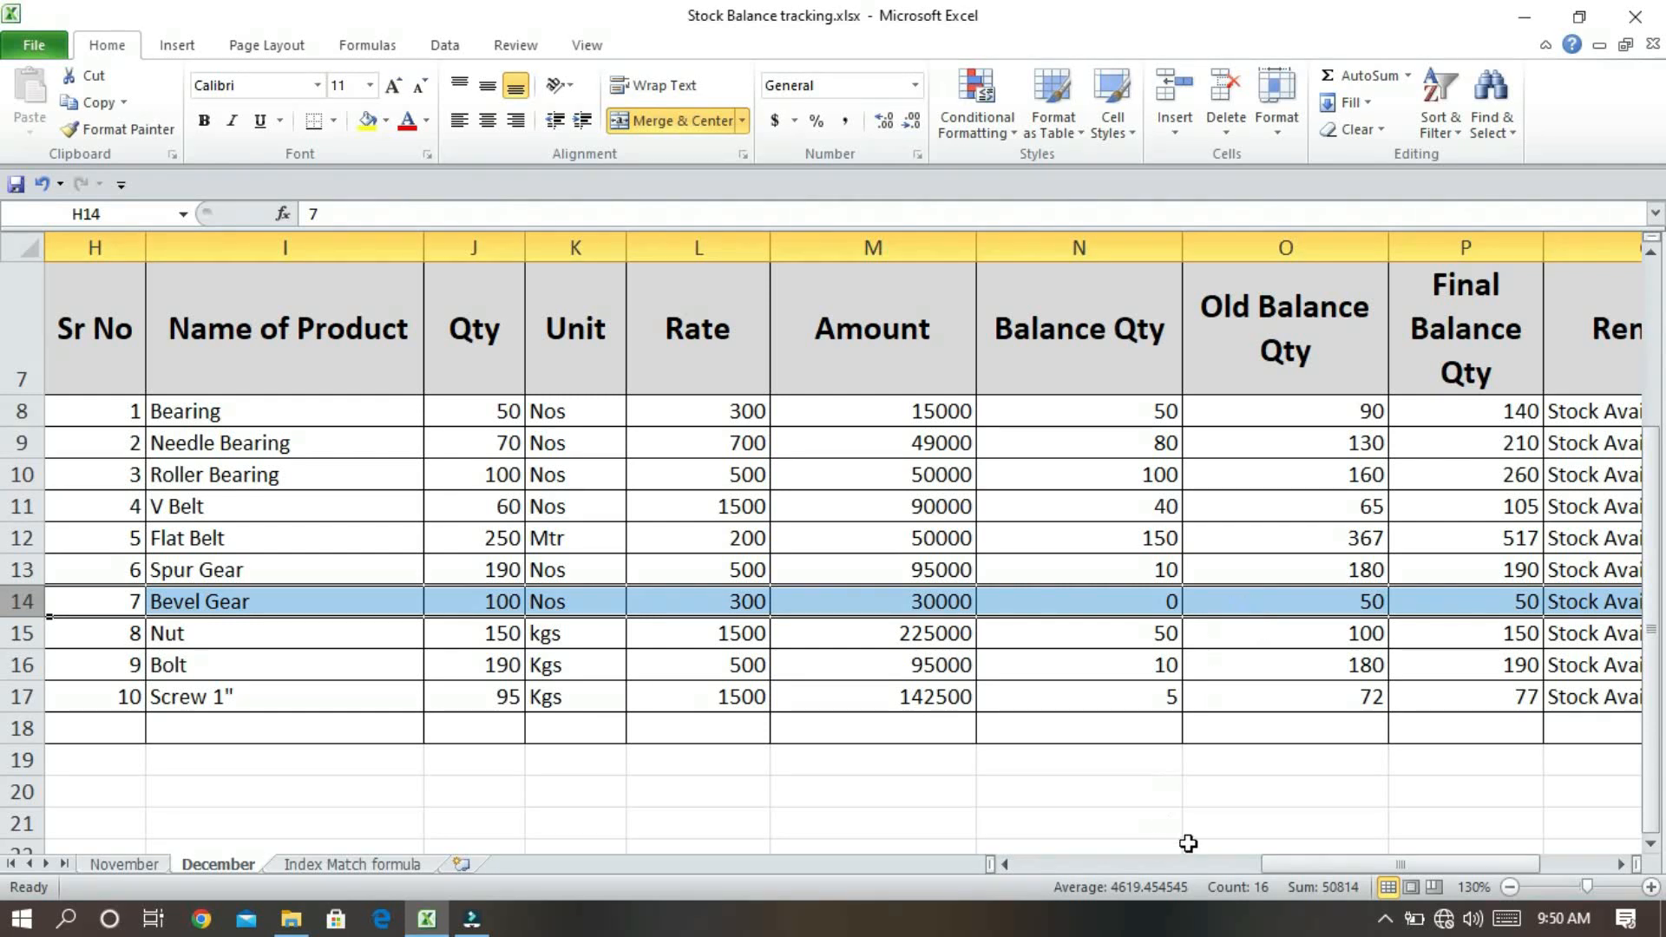
click(1369, 707)
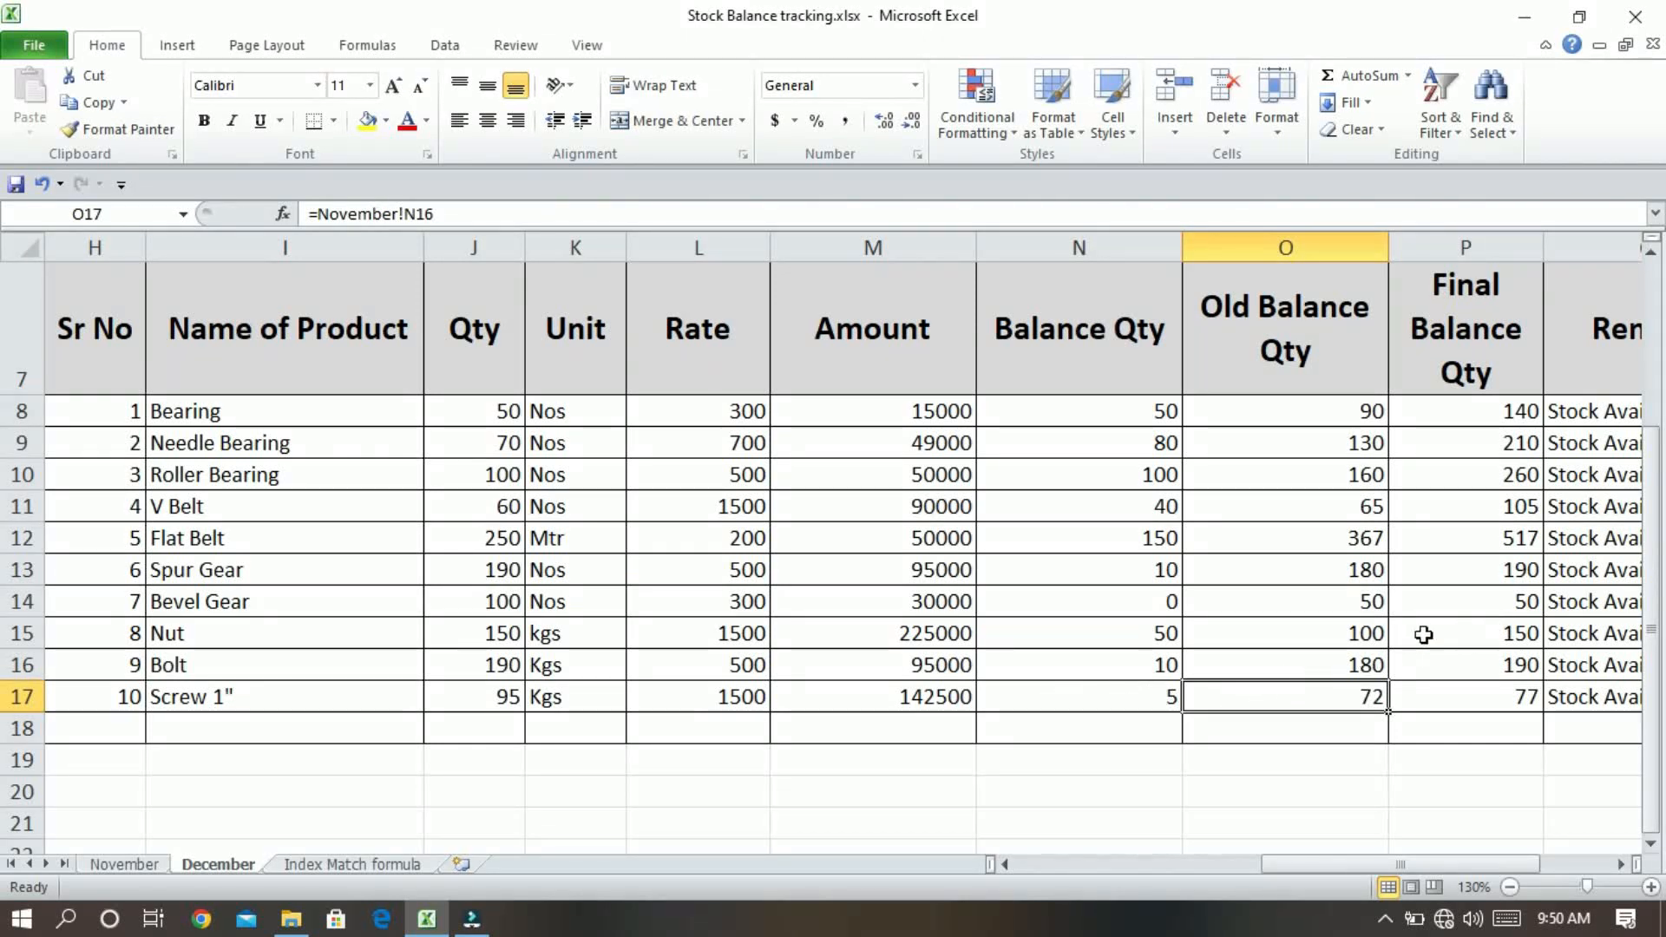
click(1502, 605)
text(49)
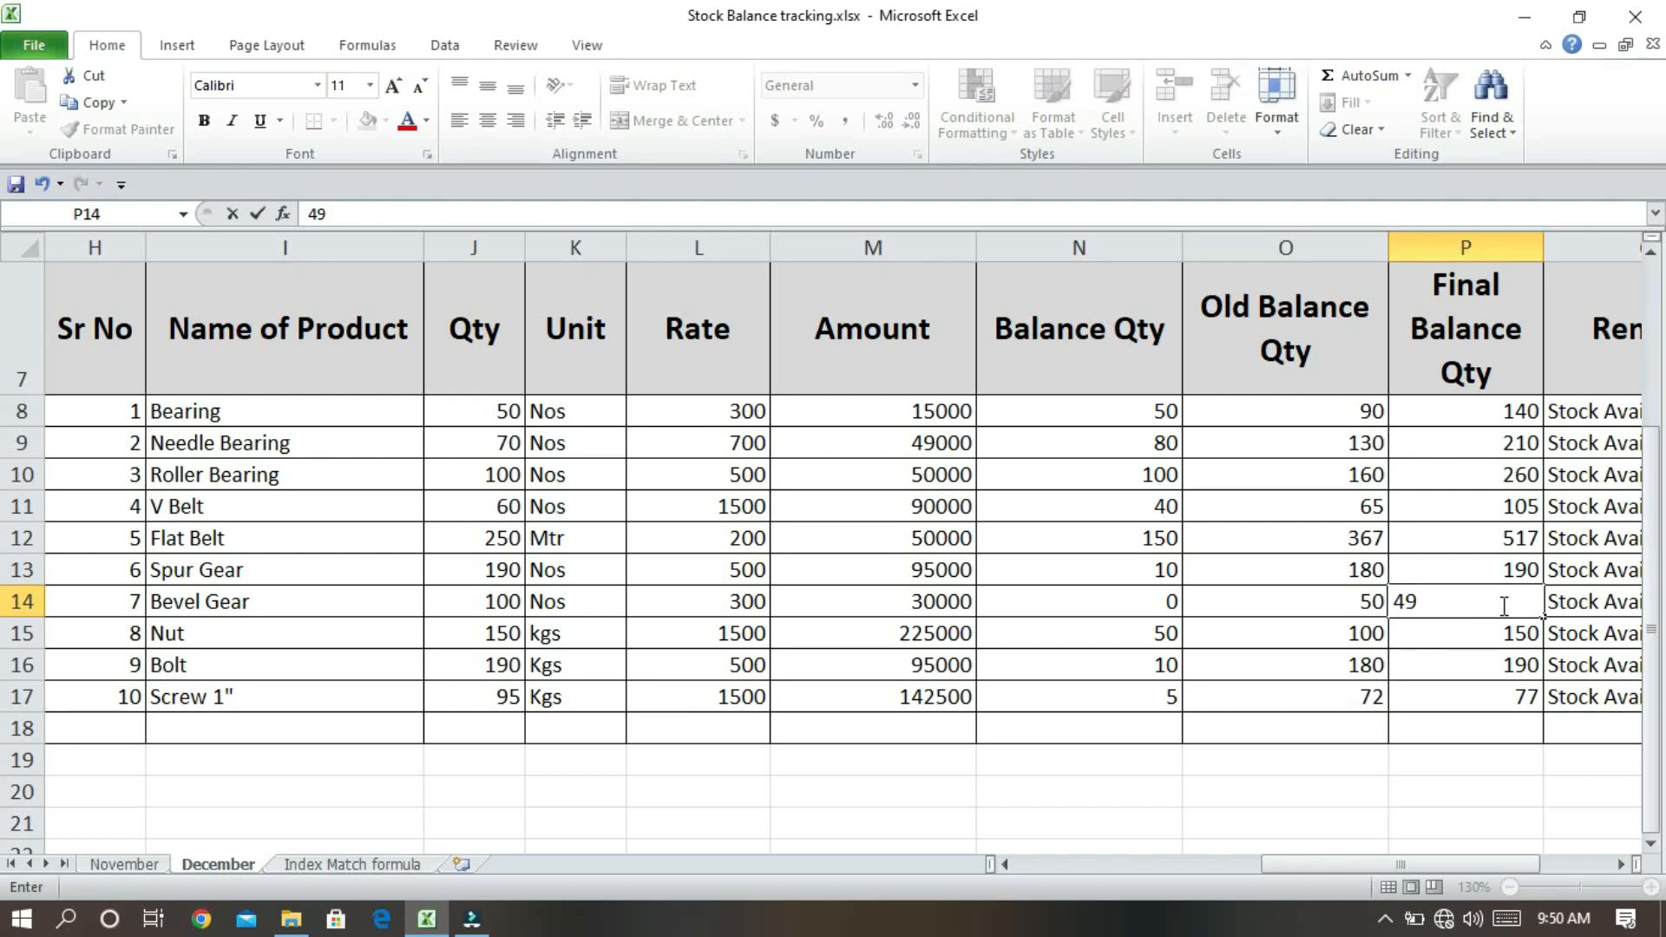
key(Return)
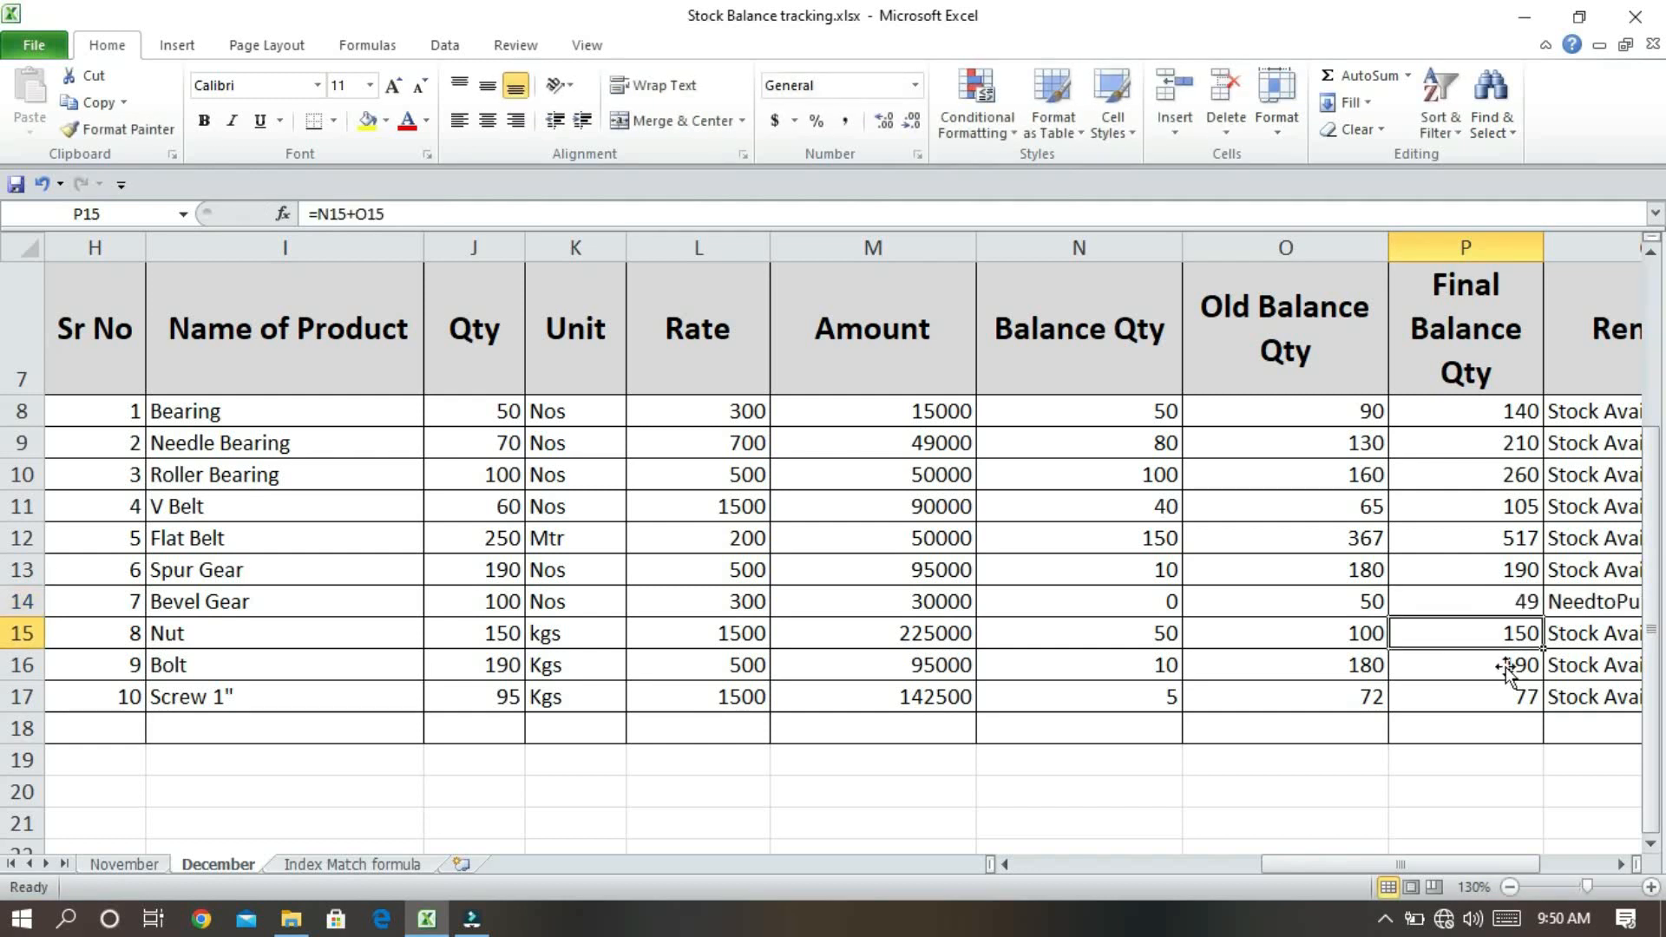
drag(1404, 870, 1441, 870)
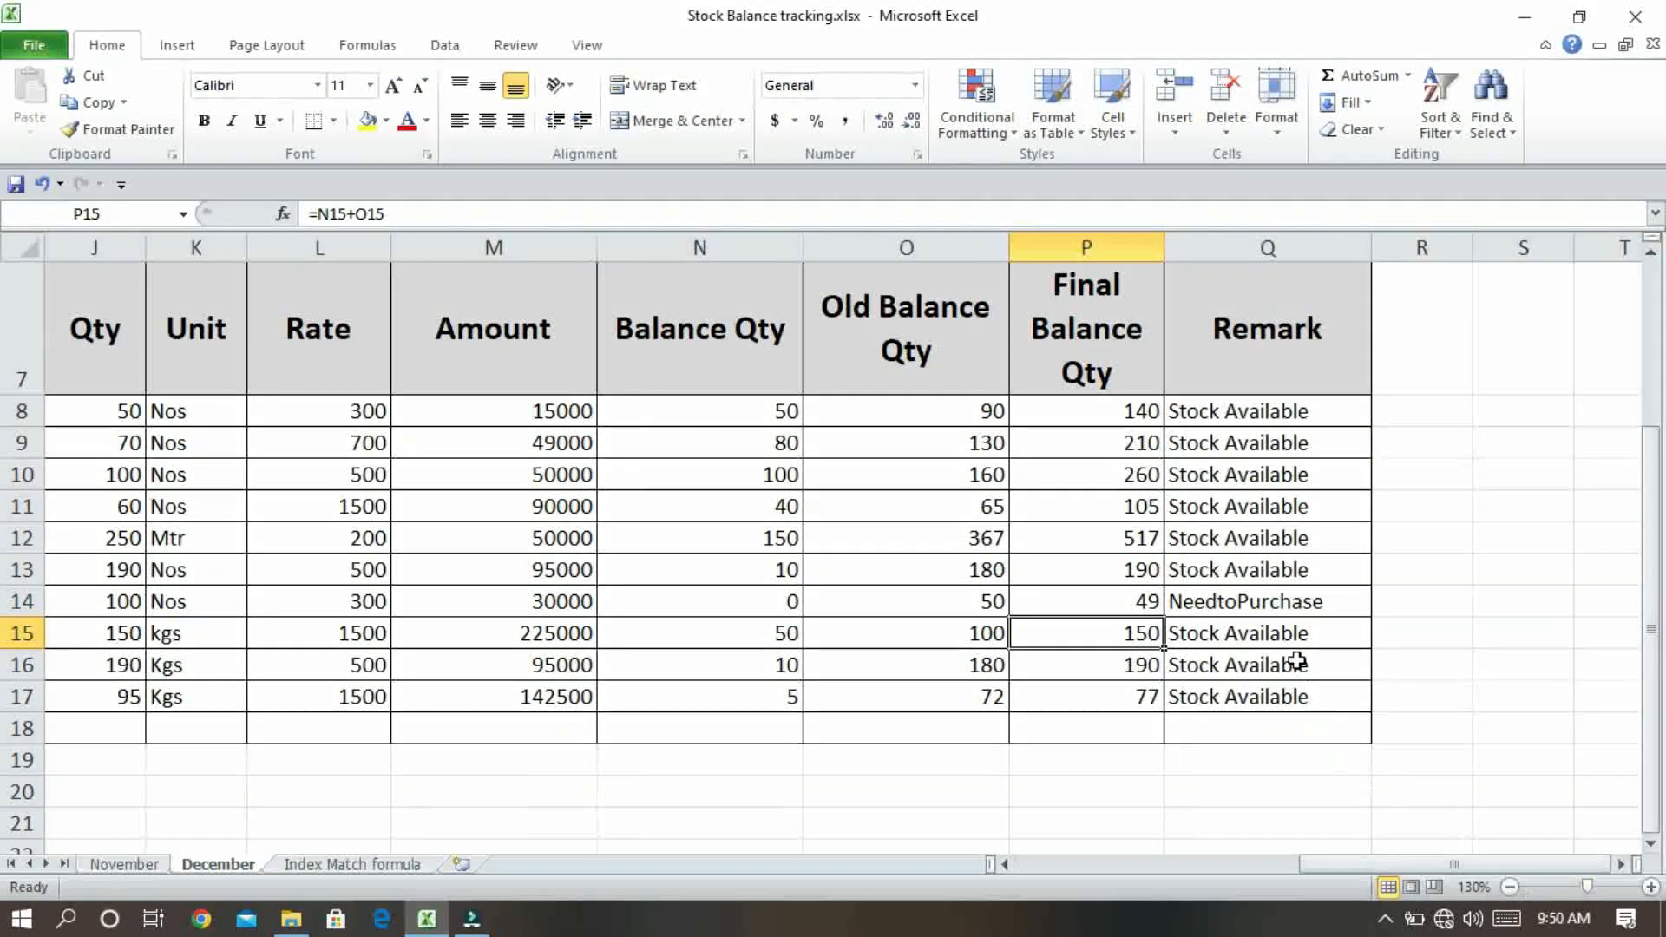
Review the Bevel Gear row and examine the IF formula behind its Remark in cell Q14.
click(1278, 642)
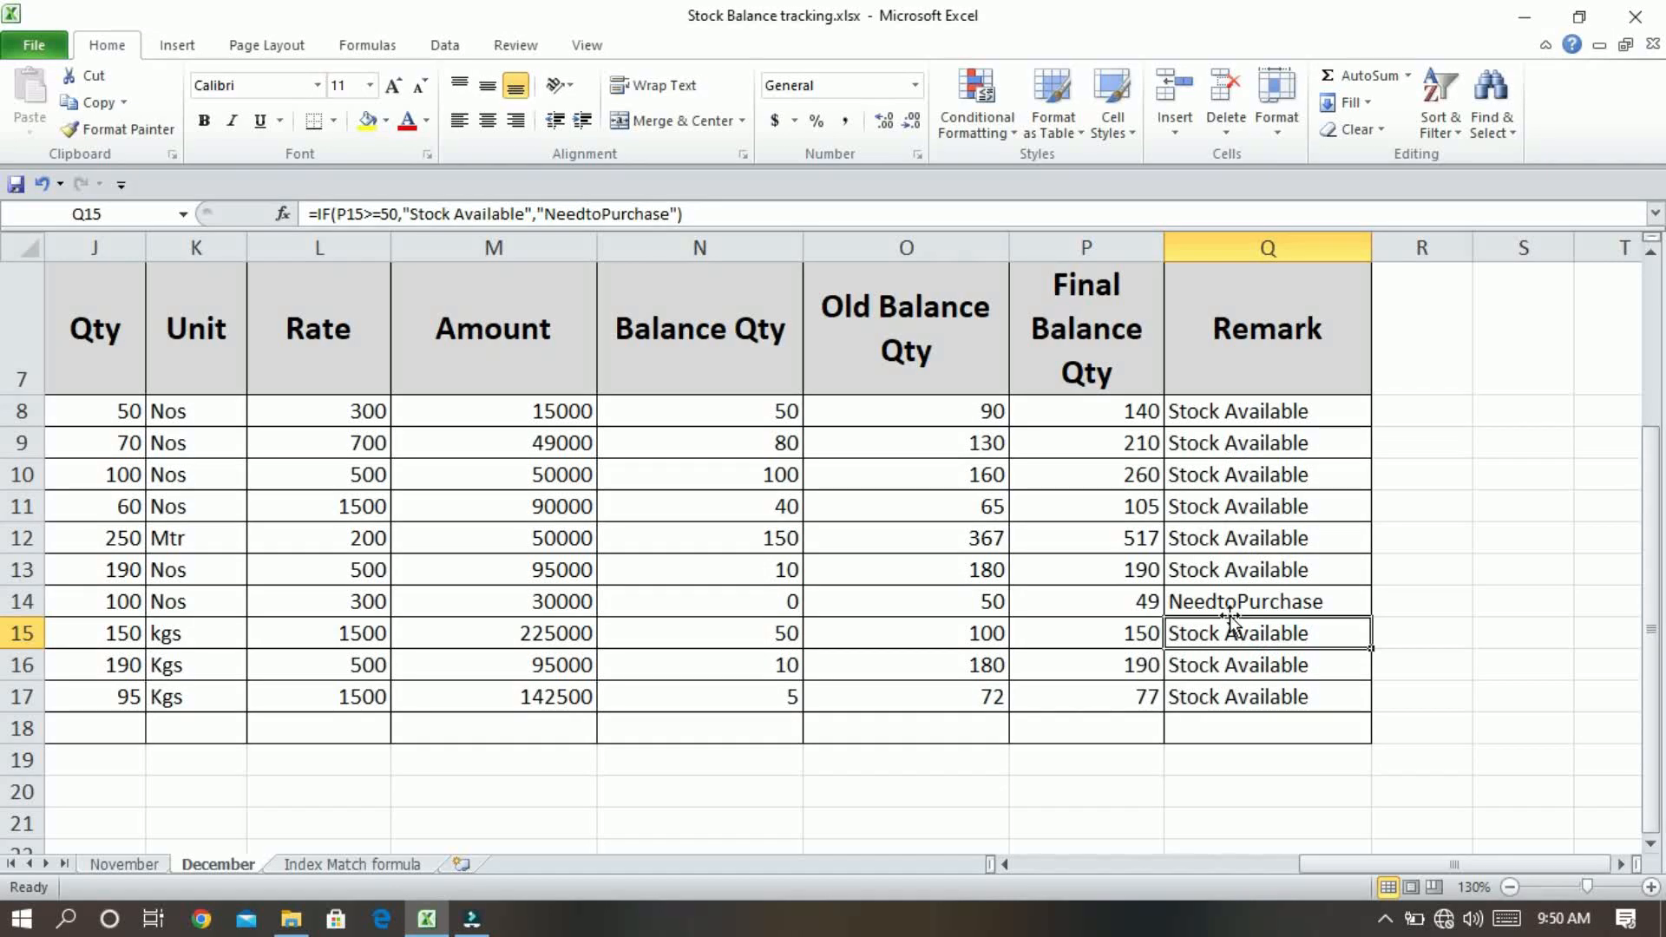
drag(1229, 603, 792, 619)
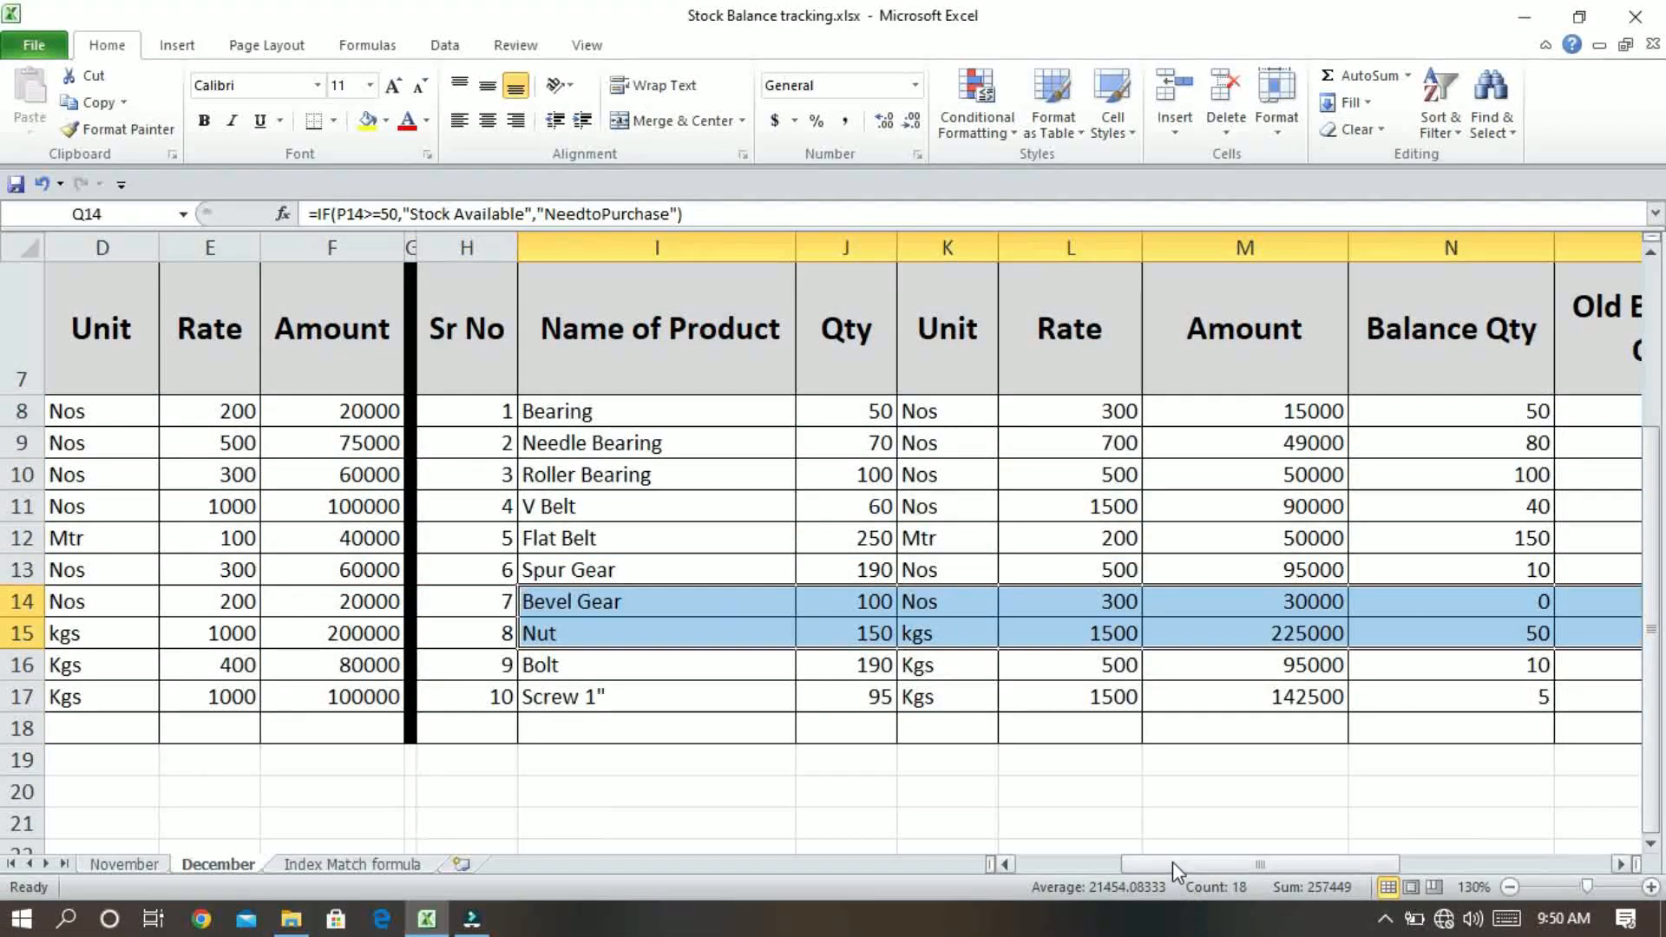
drag(1173, 863, 1367, 864)
click(1248, 601)
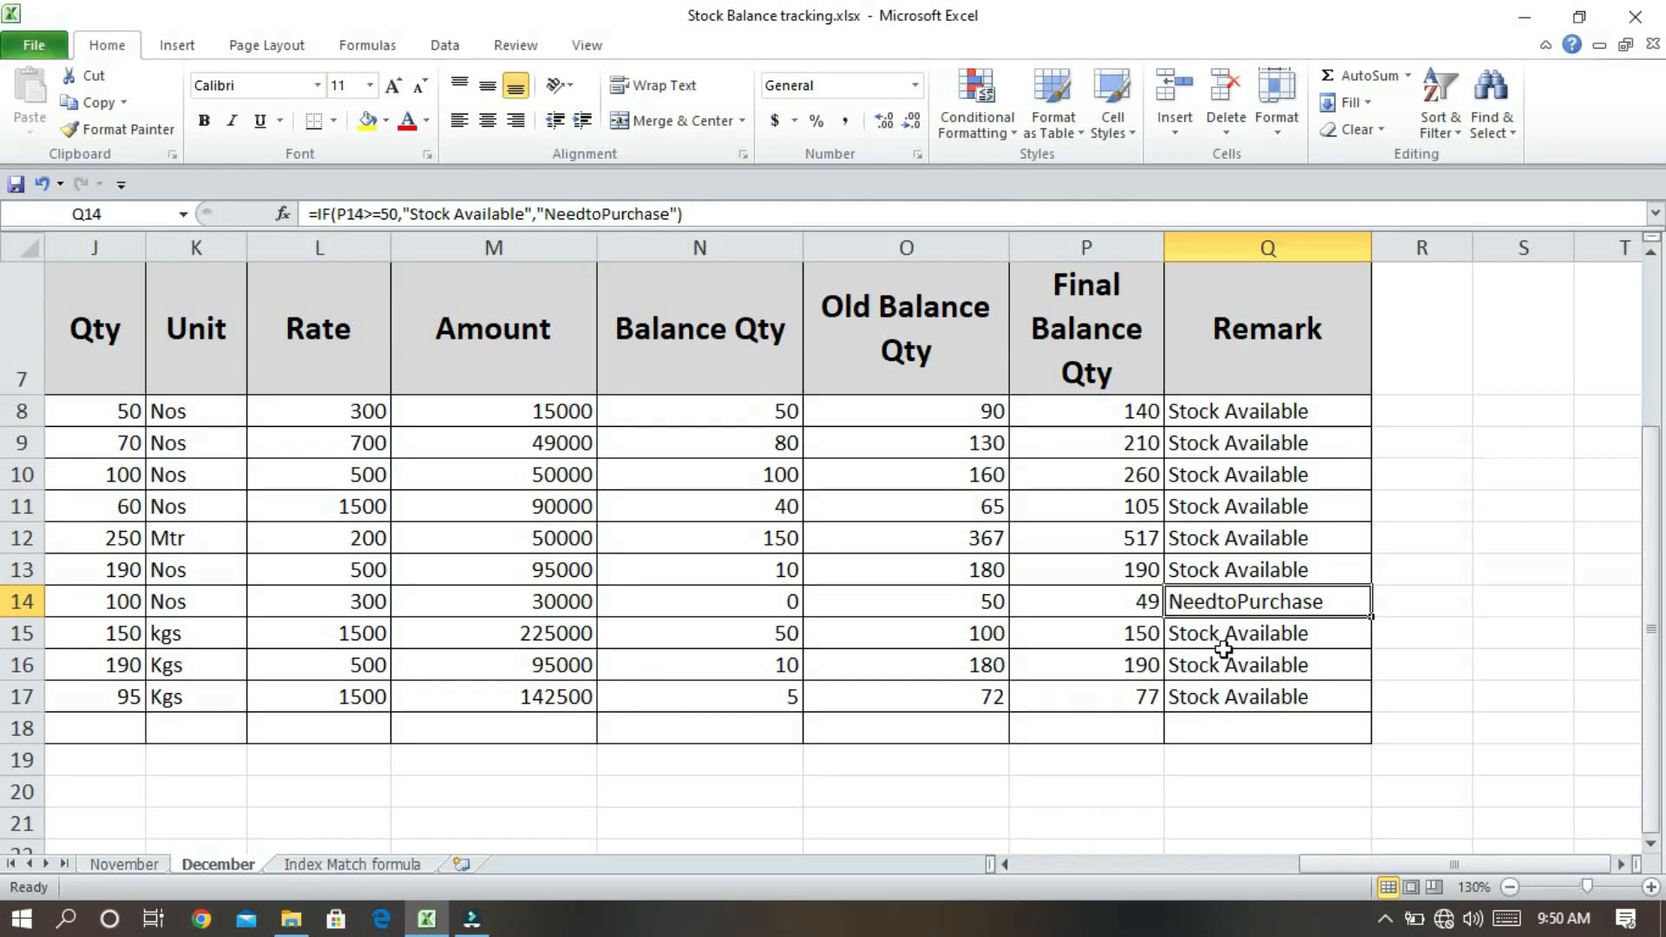
double_click(1221, 605)
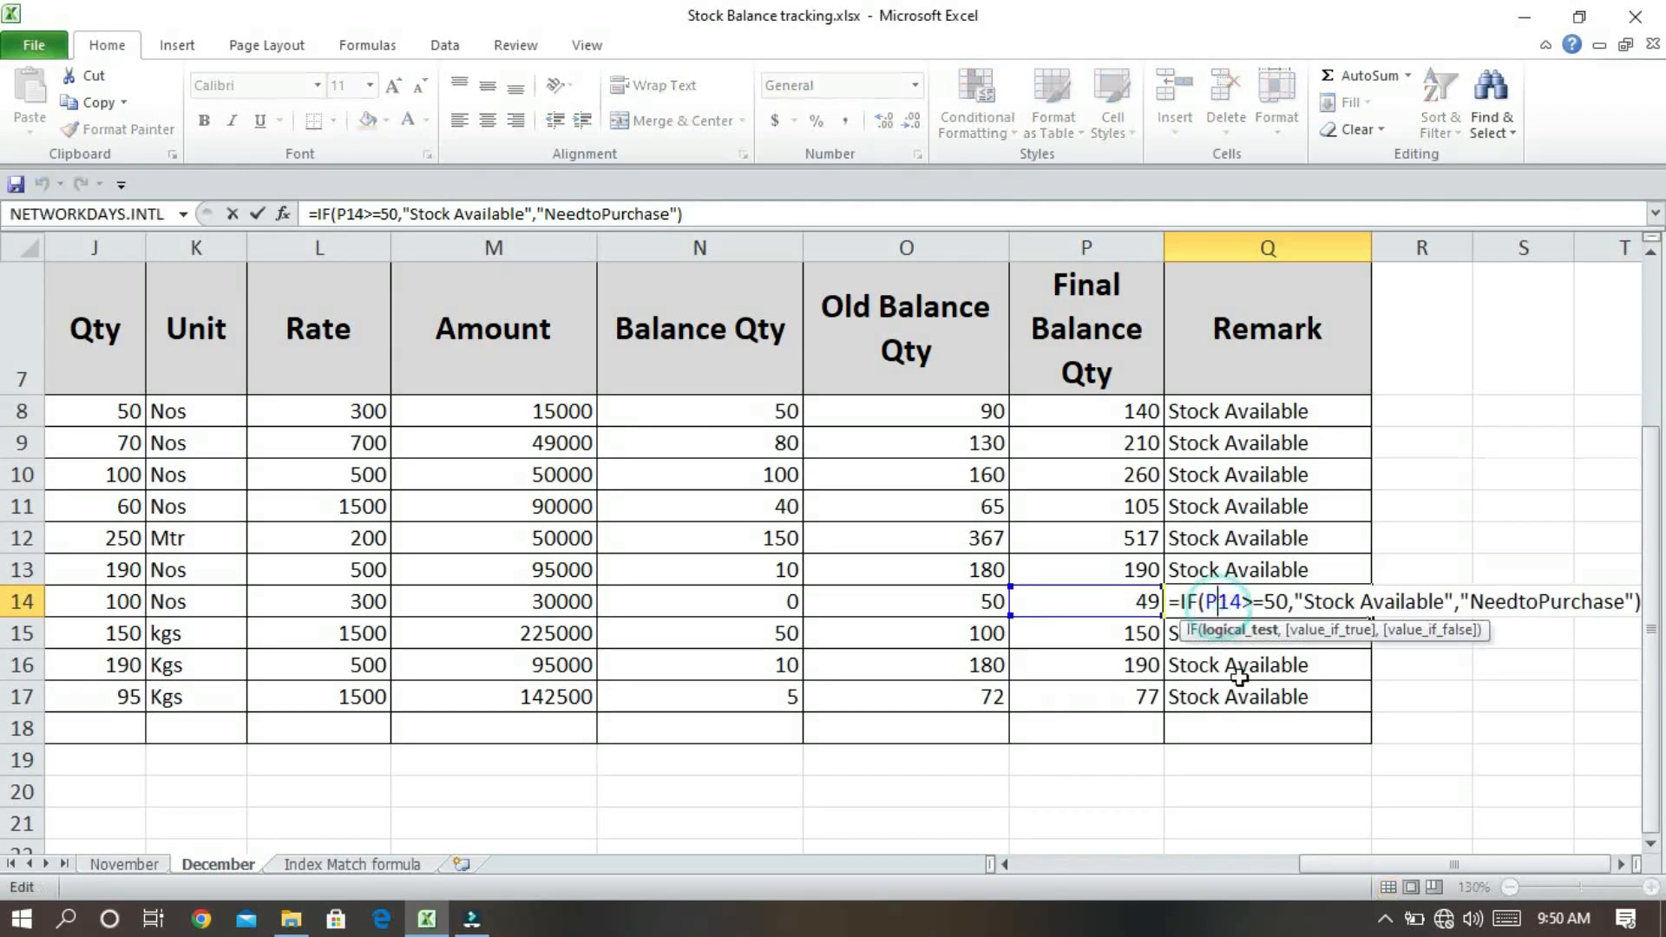
click(1525, 600)
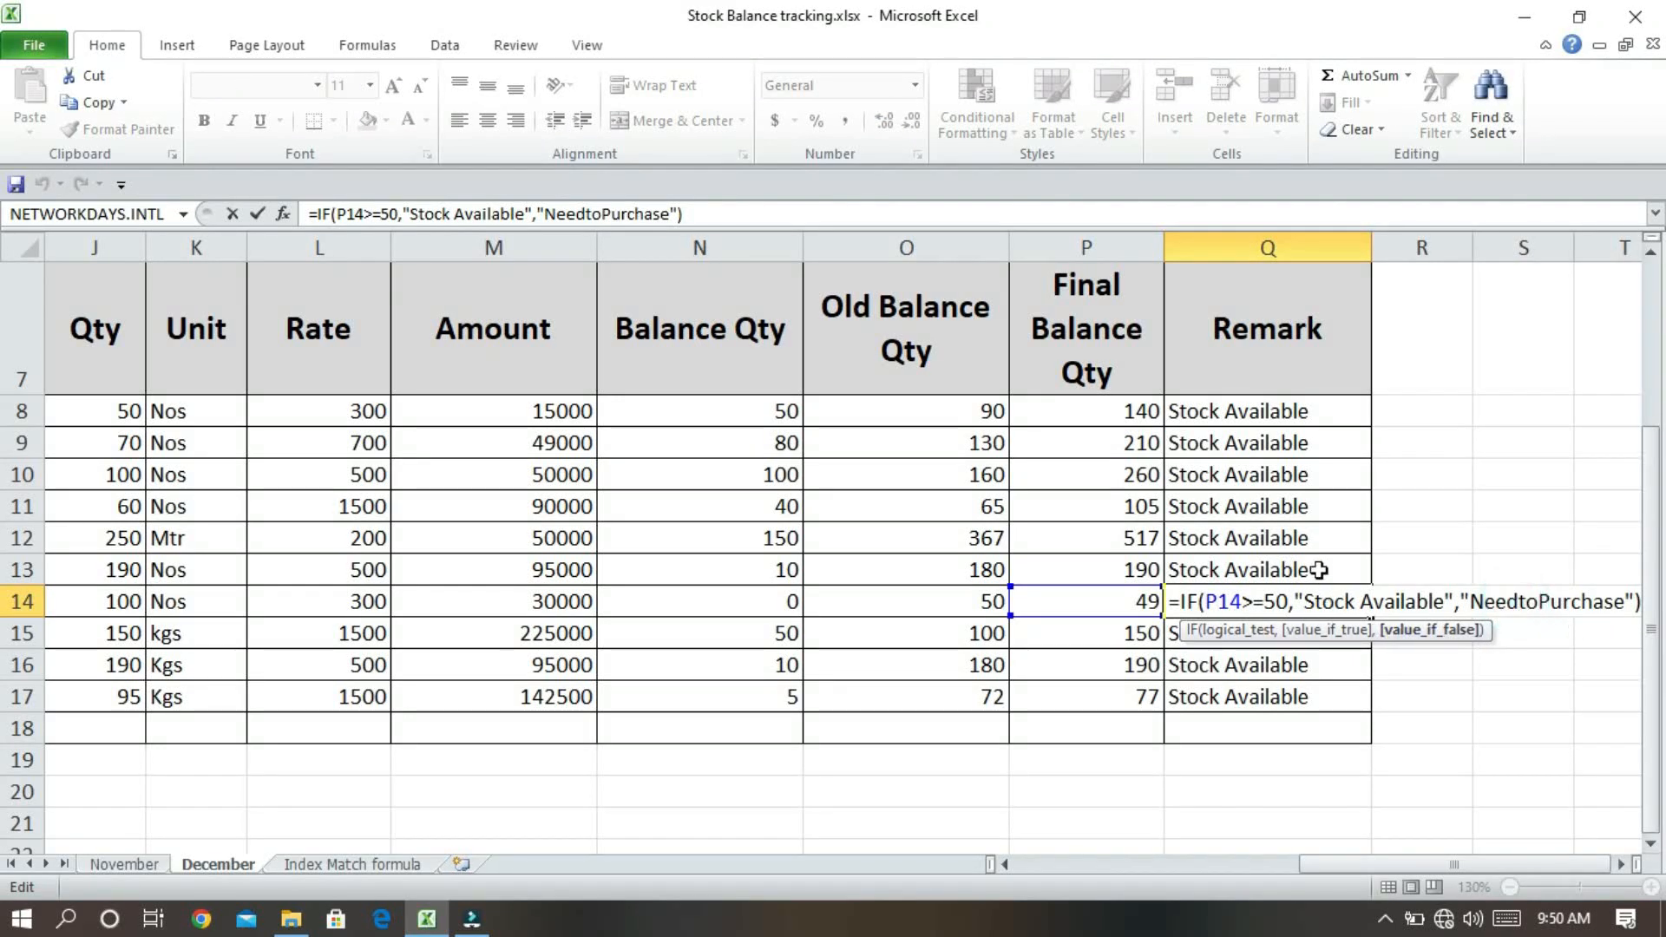
key(ctrl+Return)
Change the second text in the Q8 Remark formula to "Need toPurchase" and fill the formula down to row 17.
click(1205, 414)
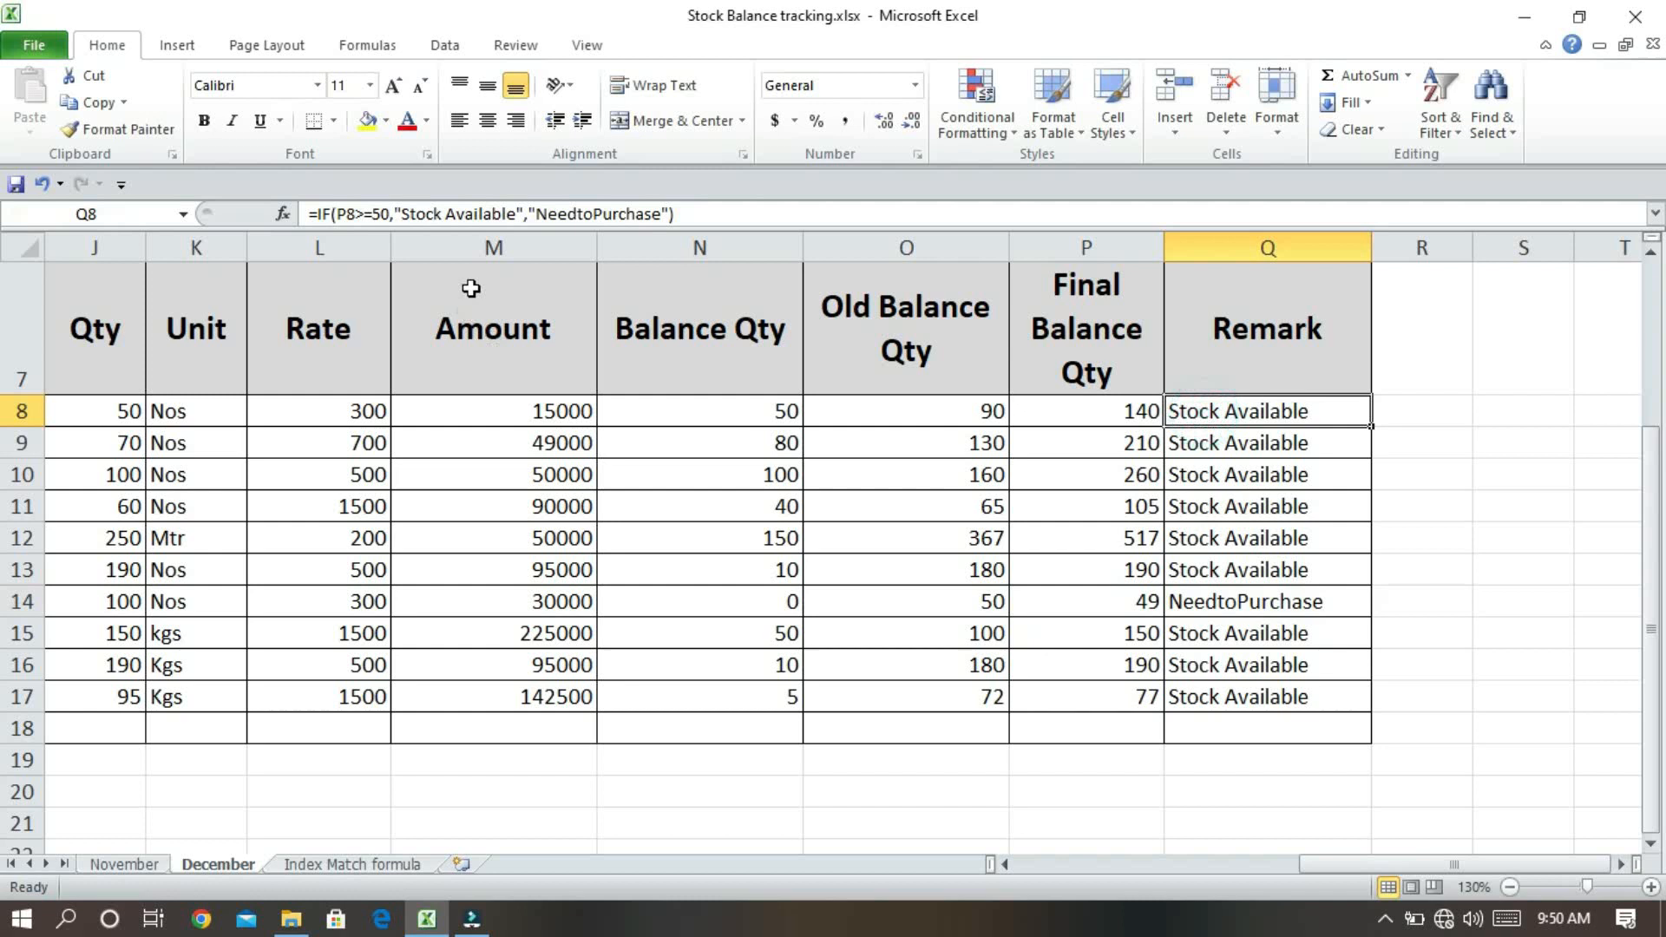
click(575, 214)
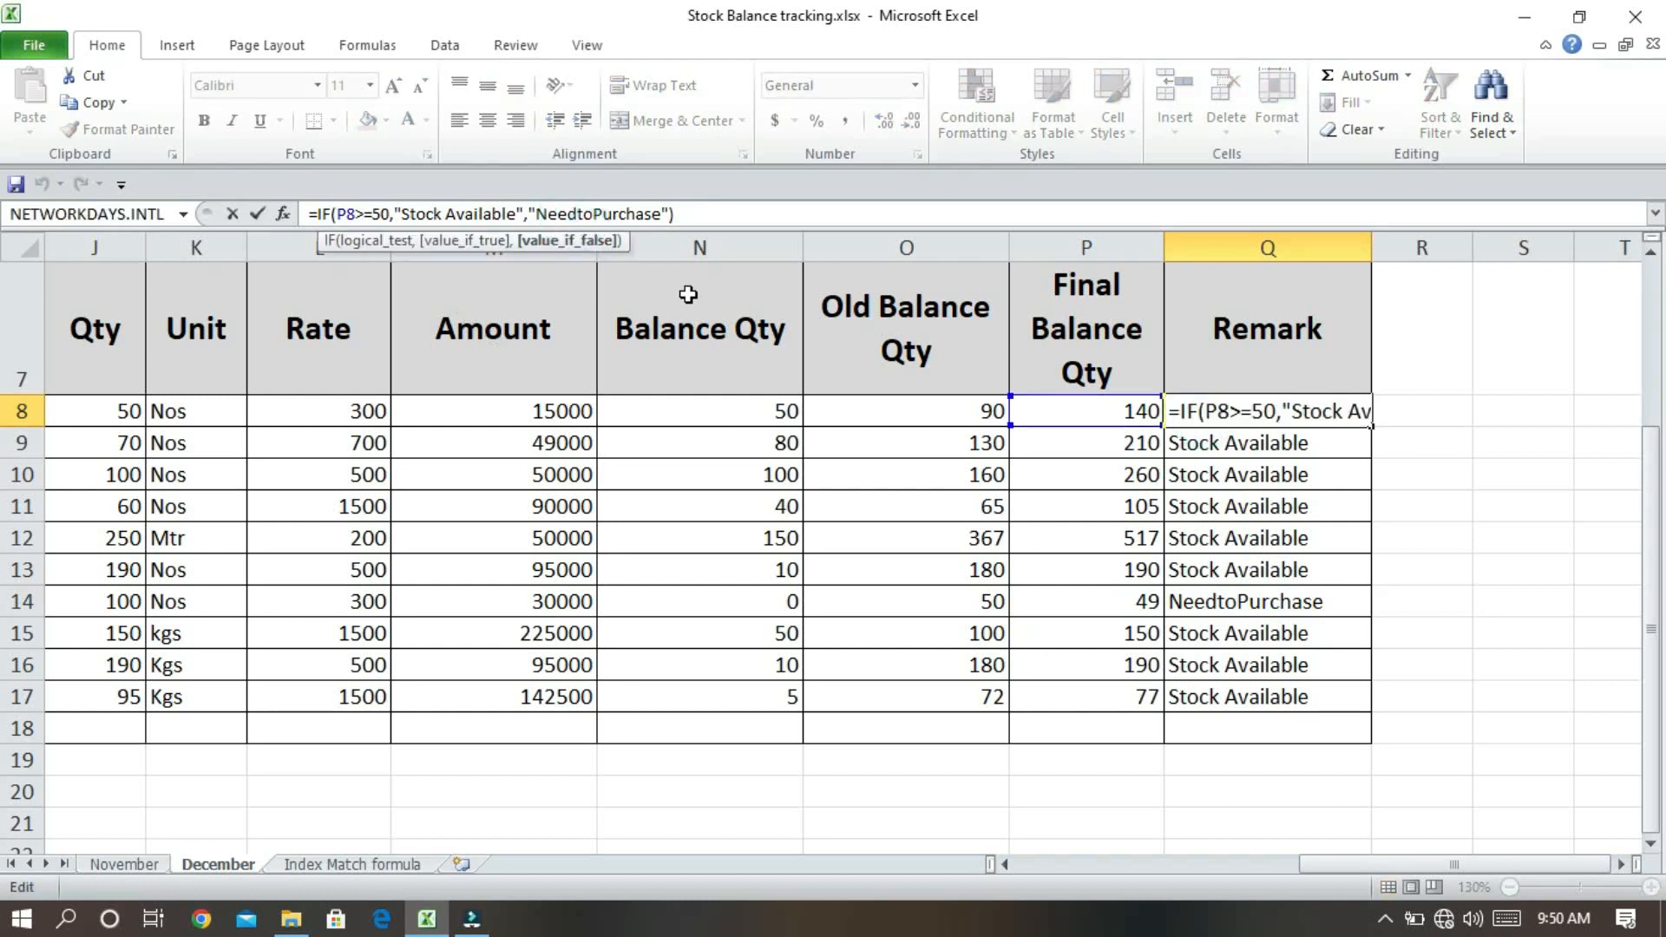
key(Return)
click(1224, 404)
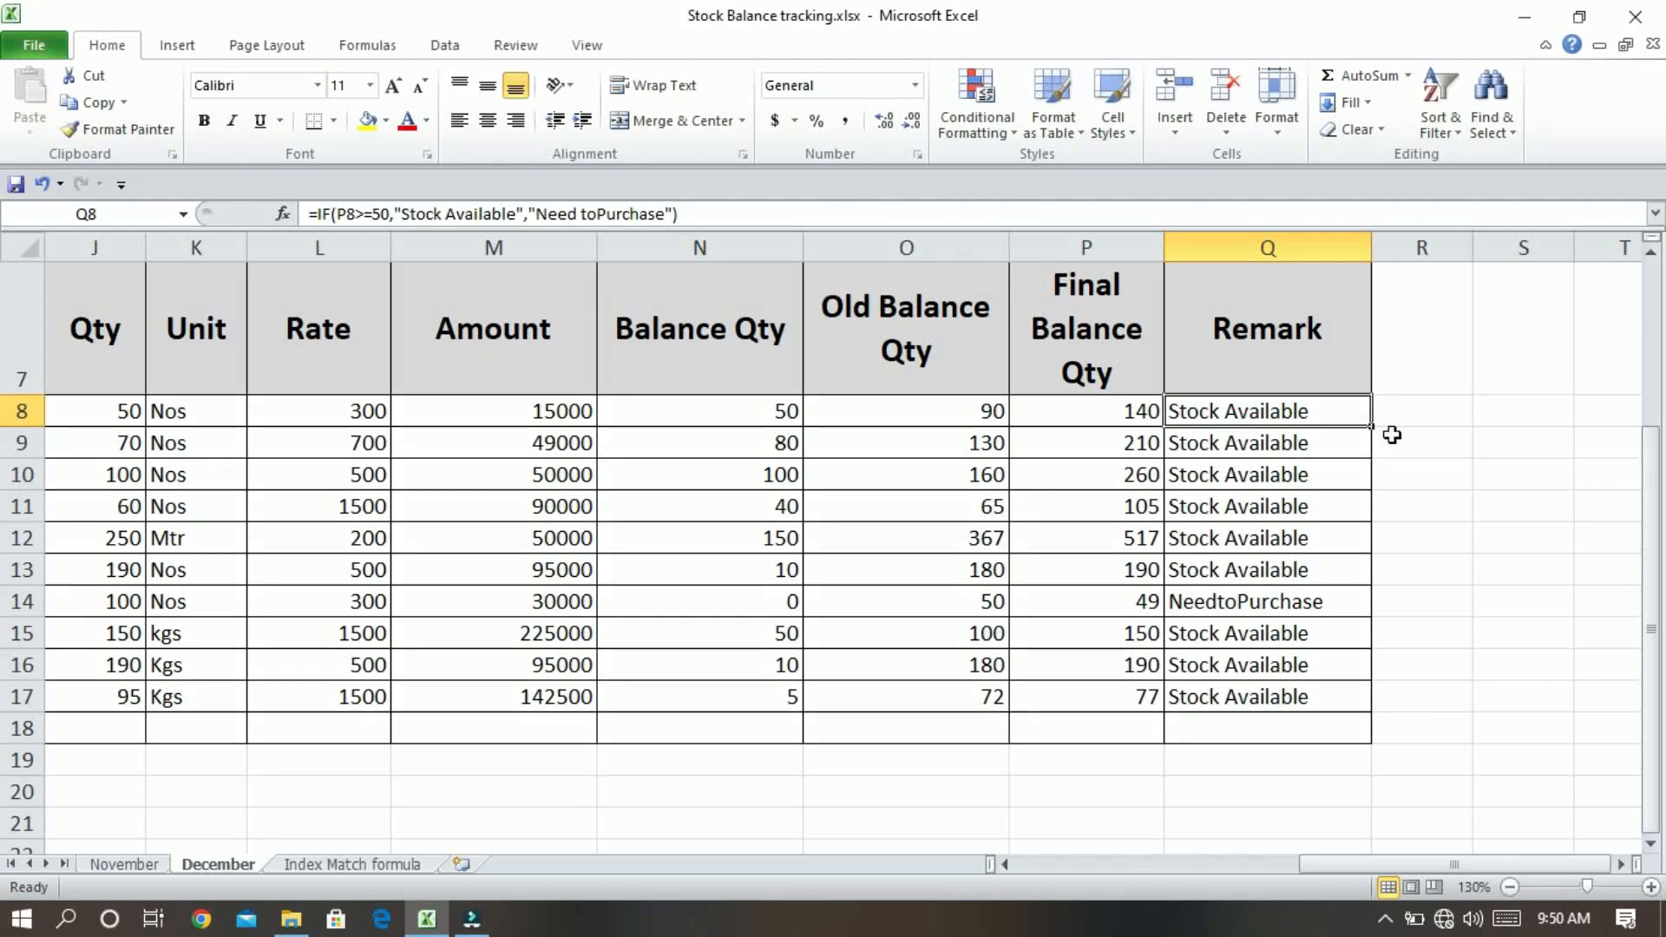
drag(1376, 431, 1373, 713)
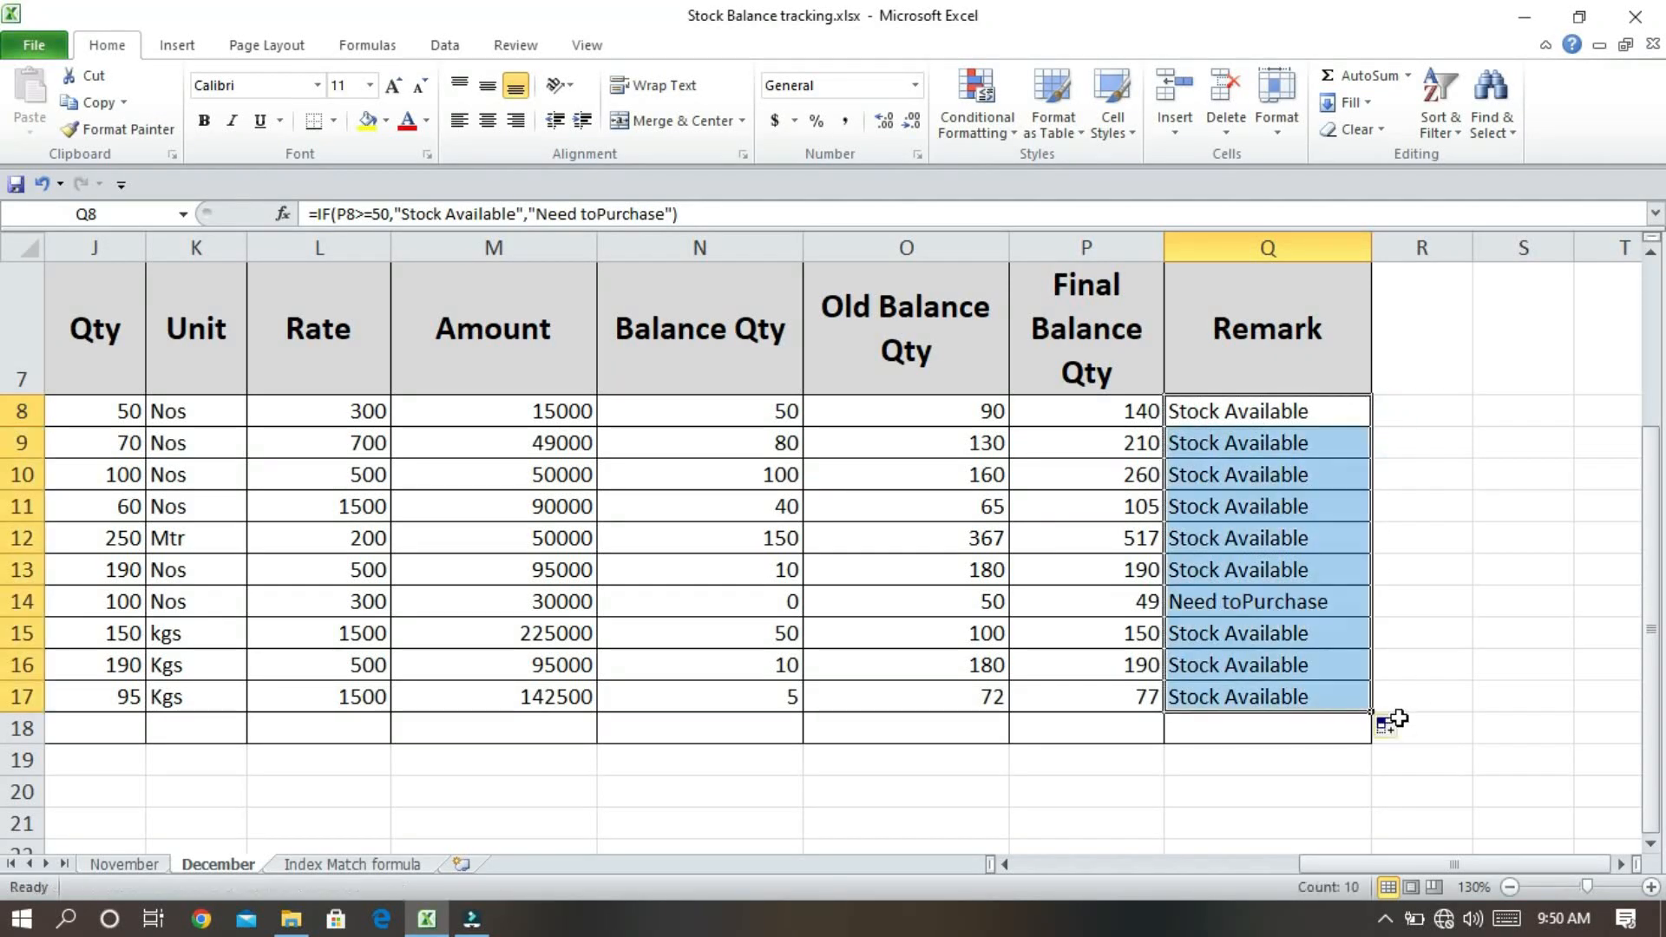
click(1317, 660)
click(1227, 601)
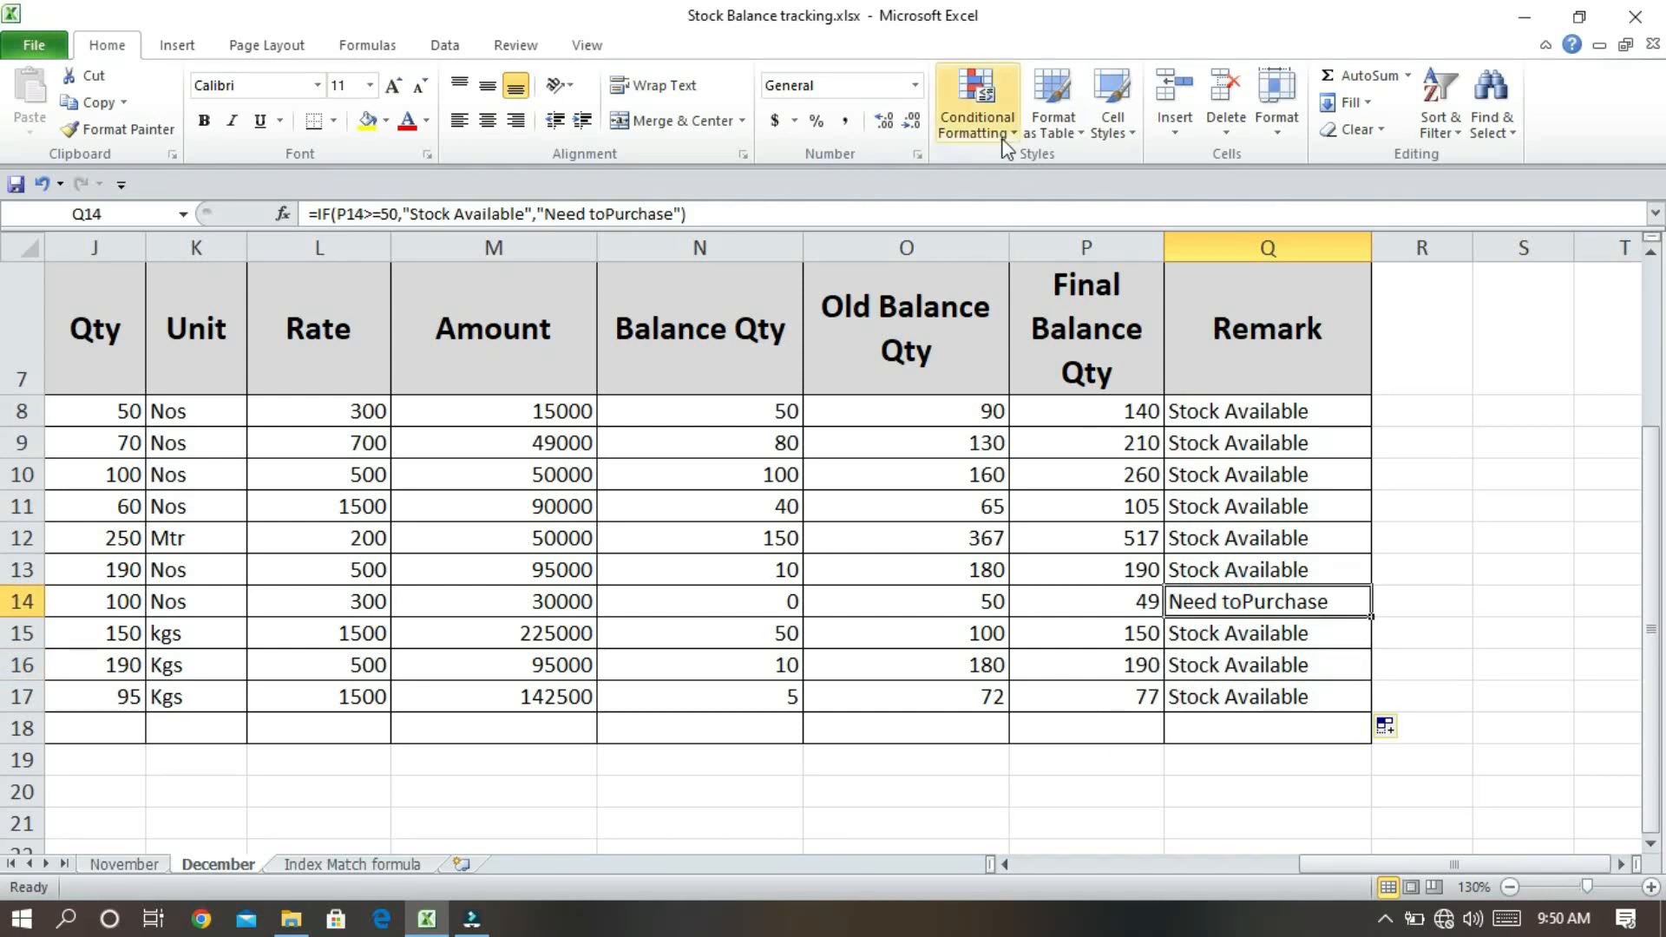
click(978, 105)
mouse_move(1031, 202)
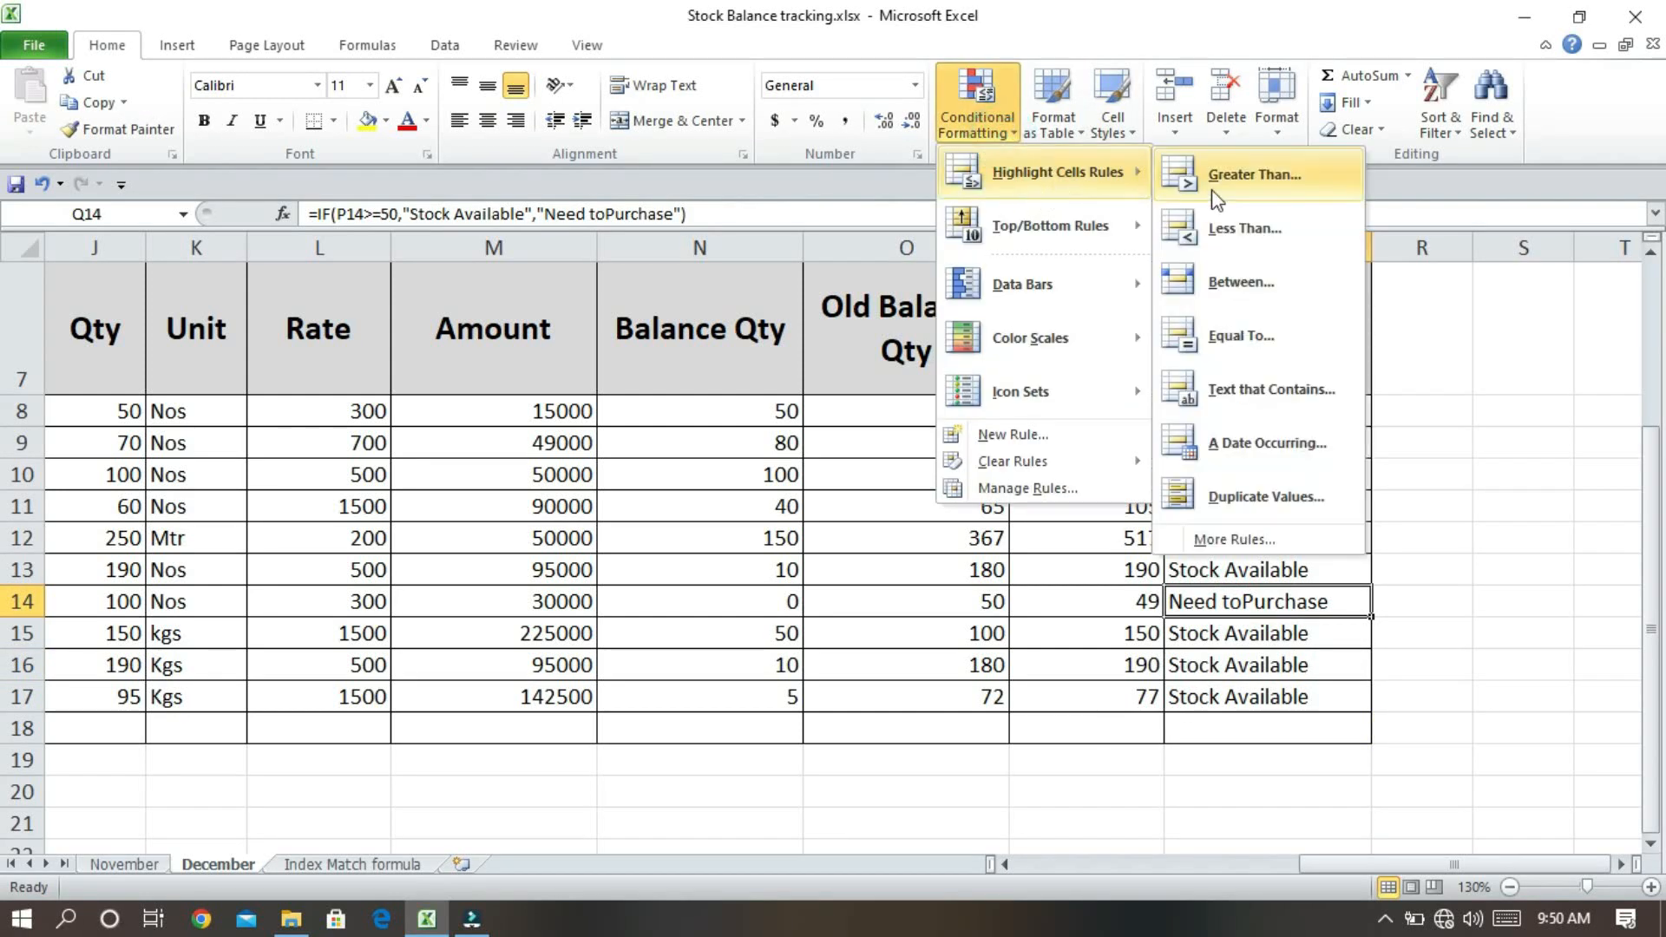
click(1286, 403)
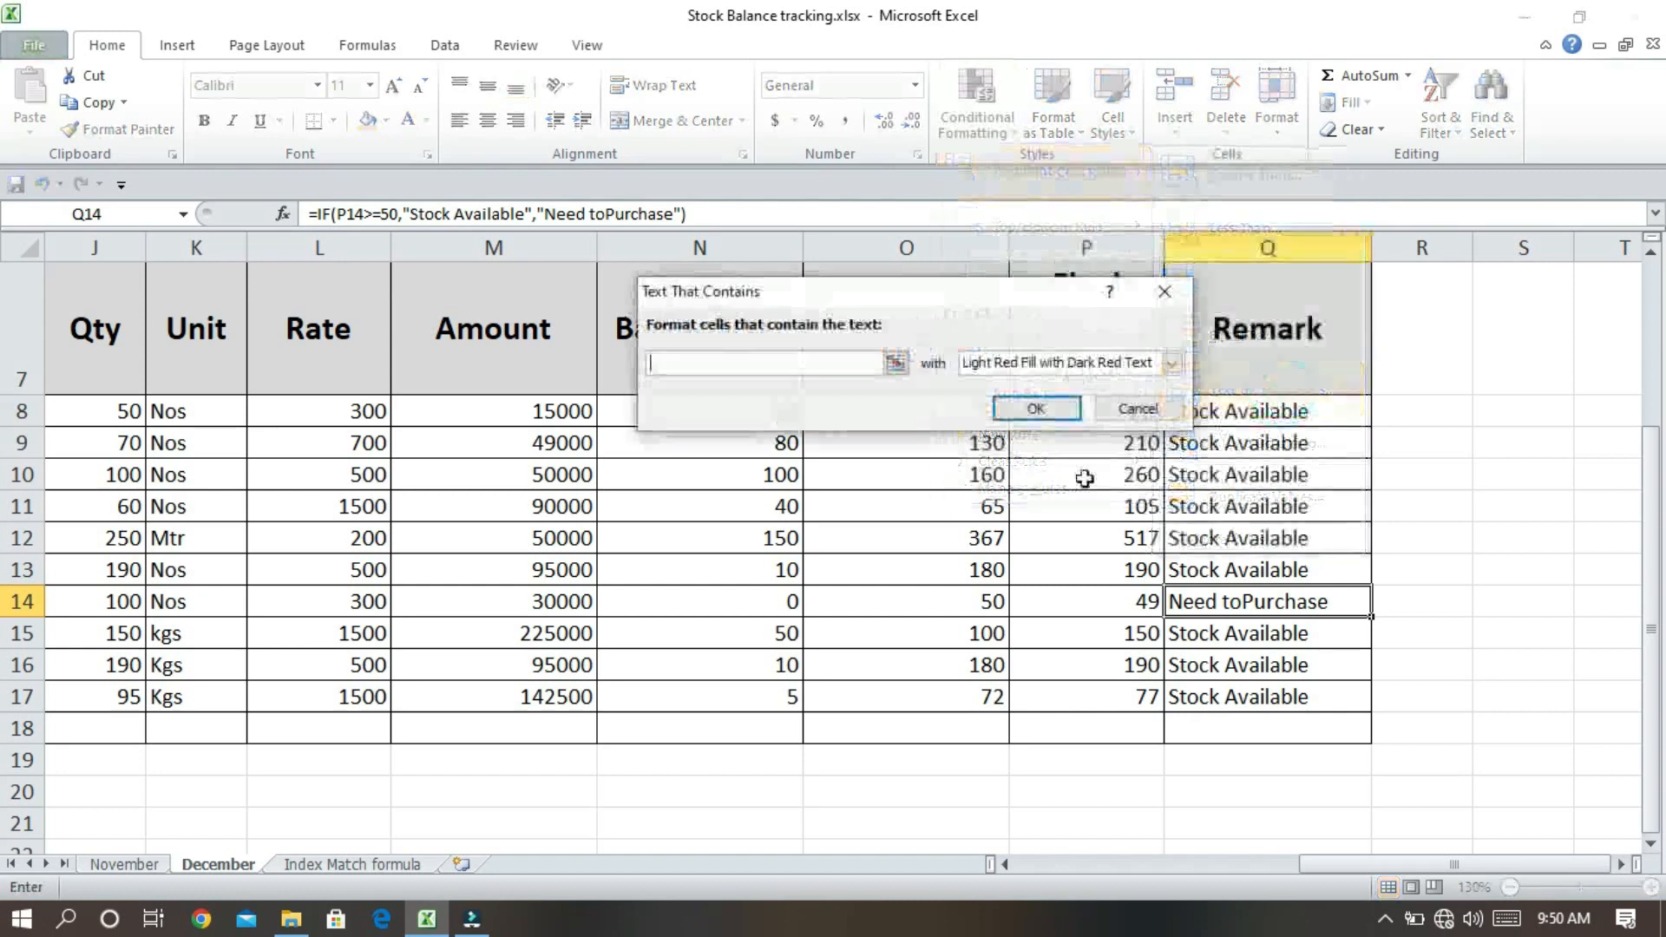
click(790, 370)
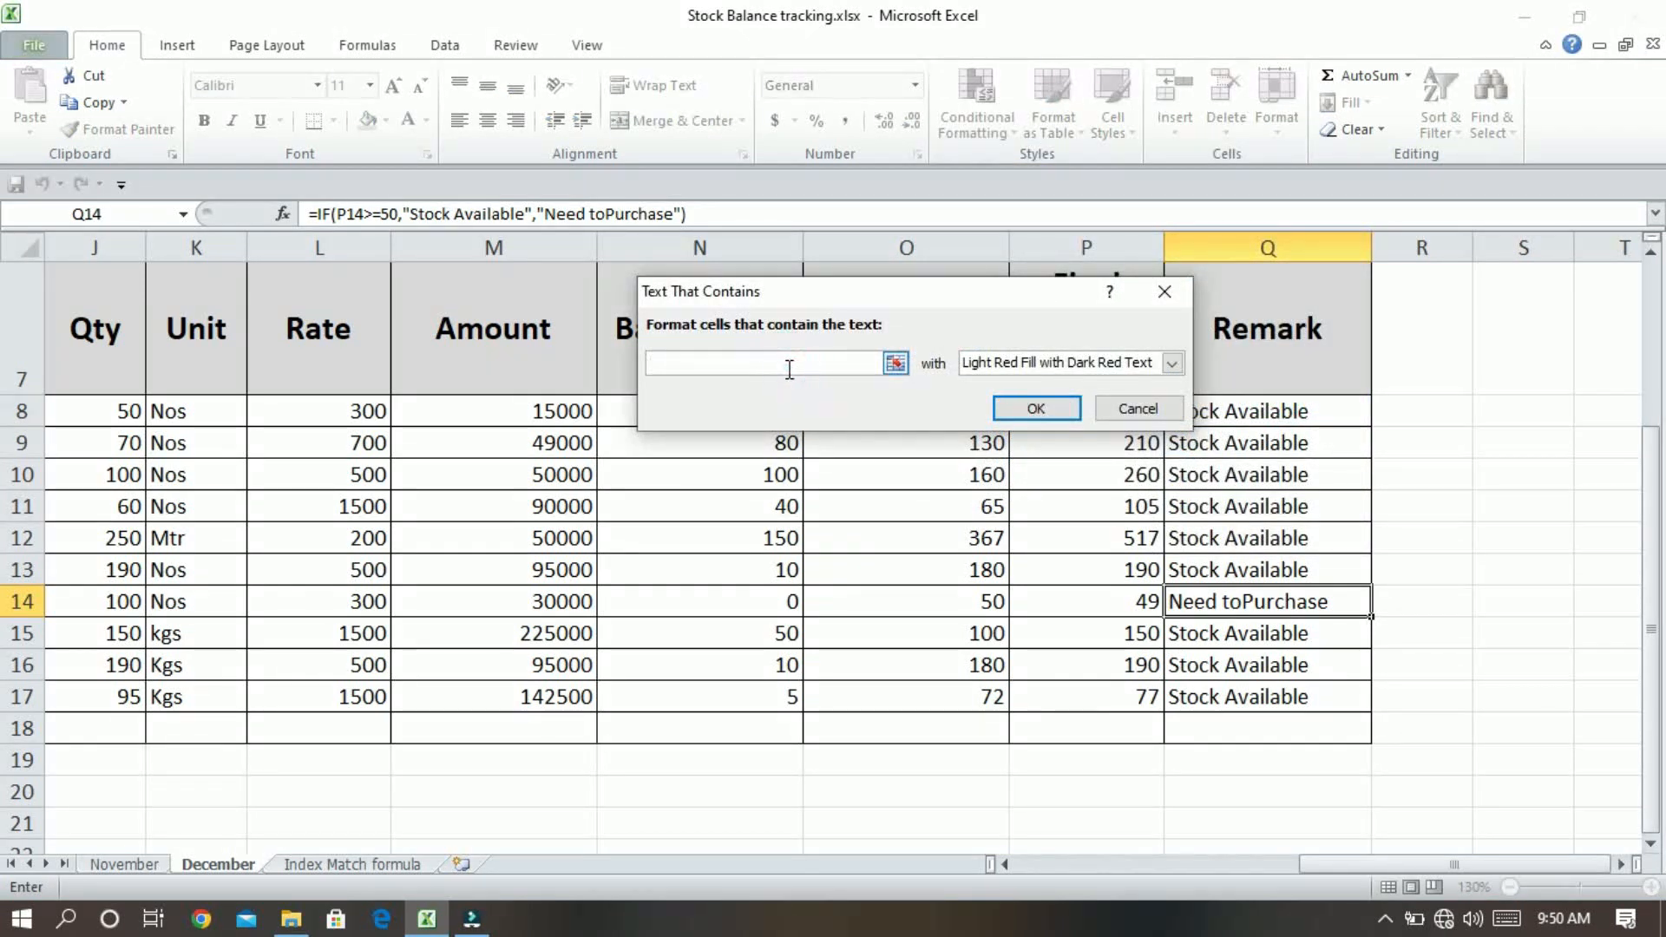
text(Need)
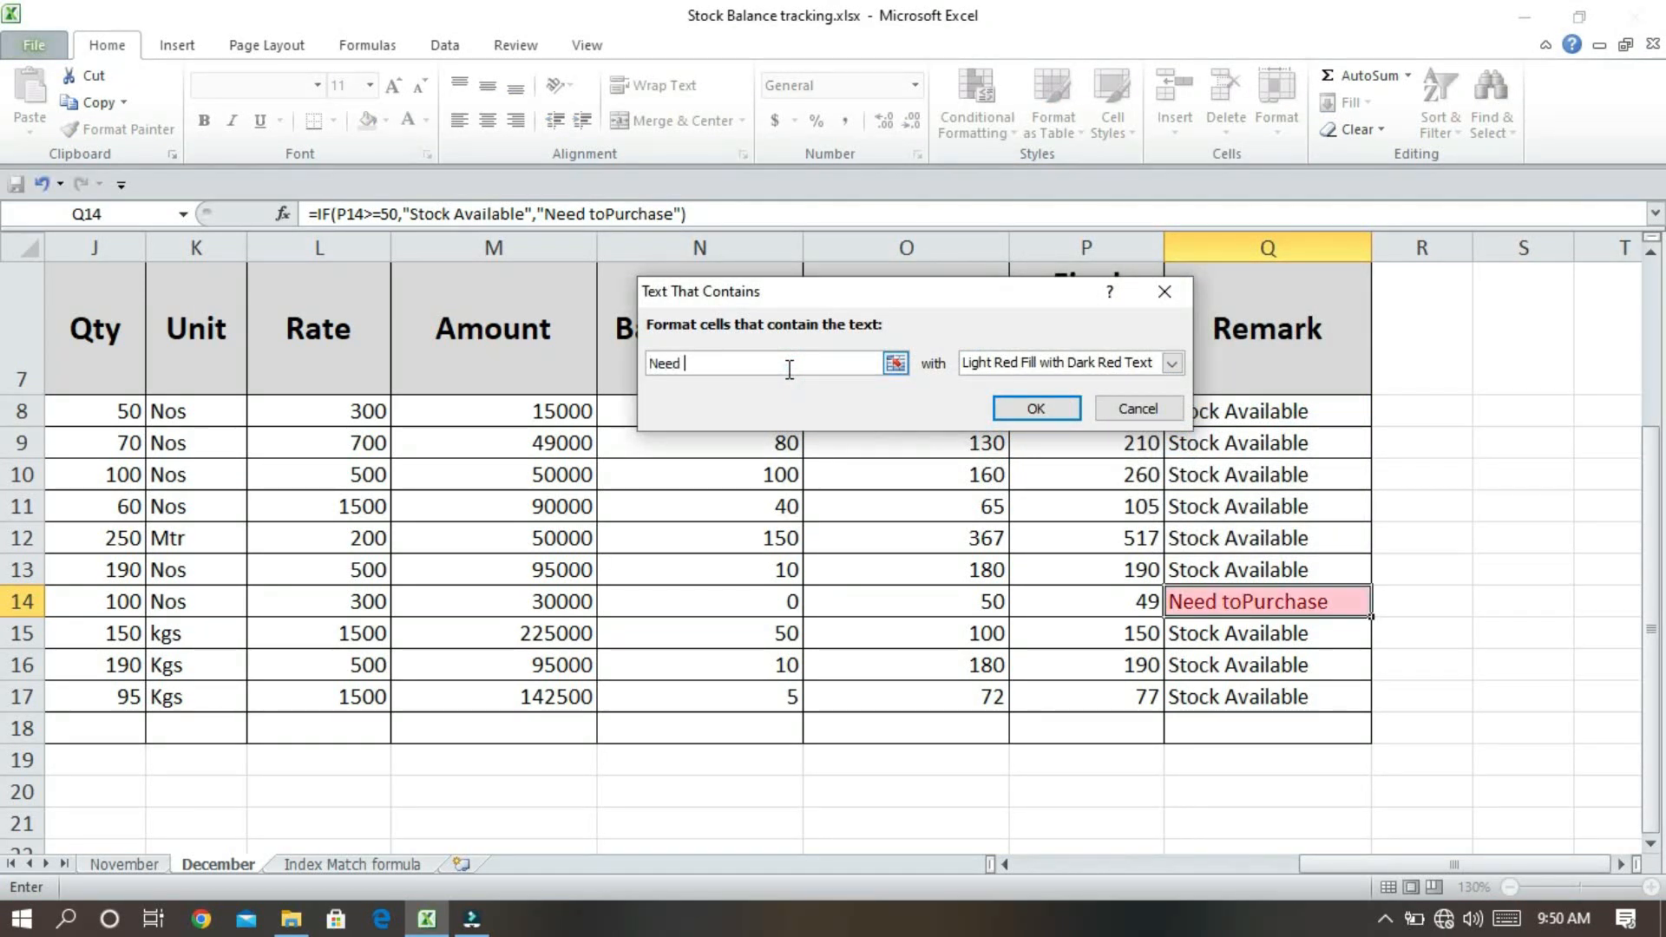
text( To)
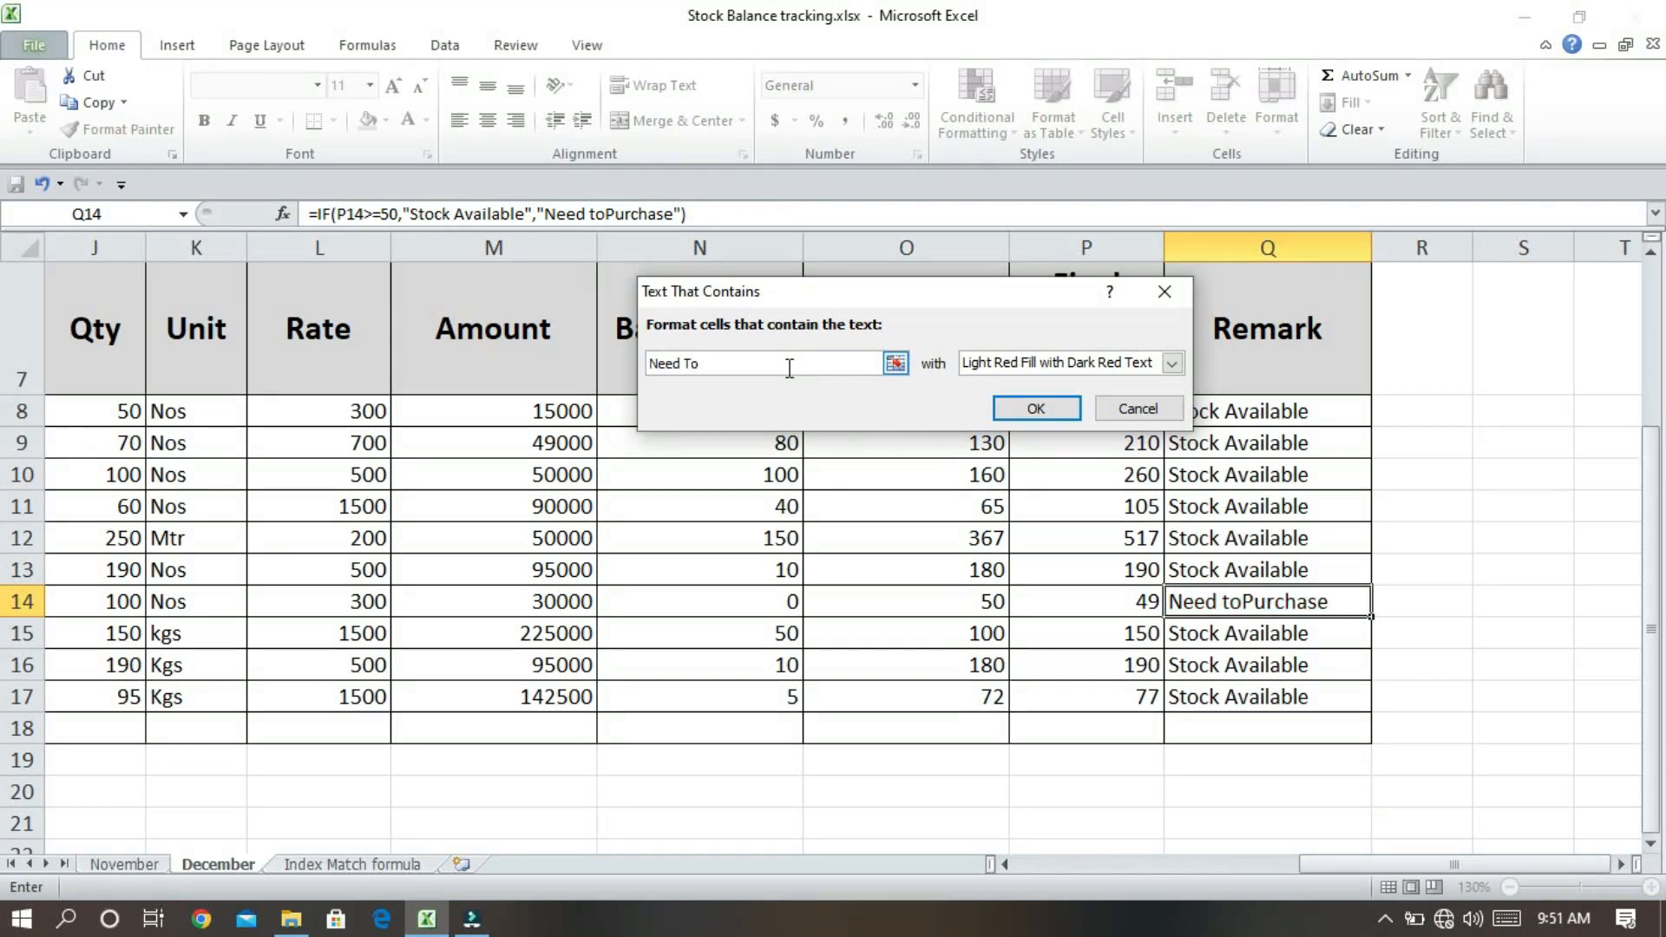
key(BackSpace)
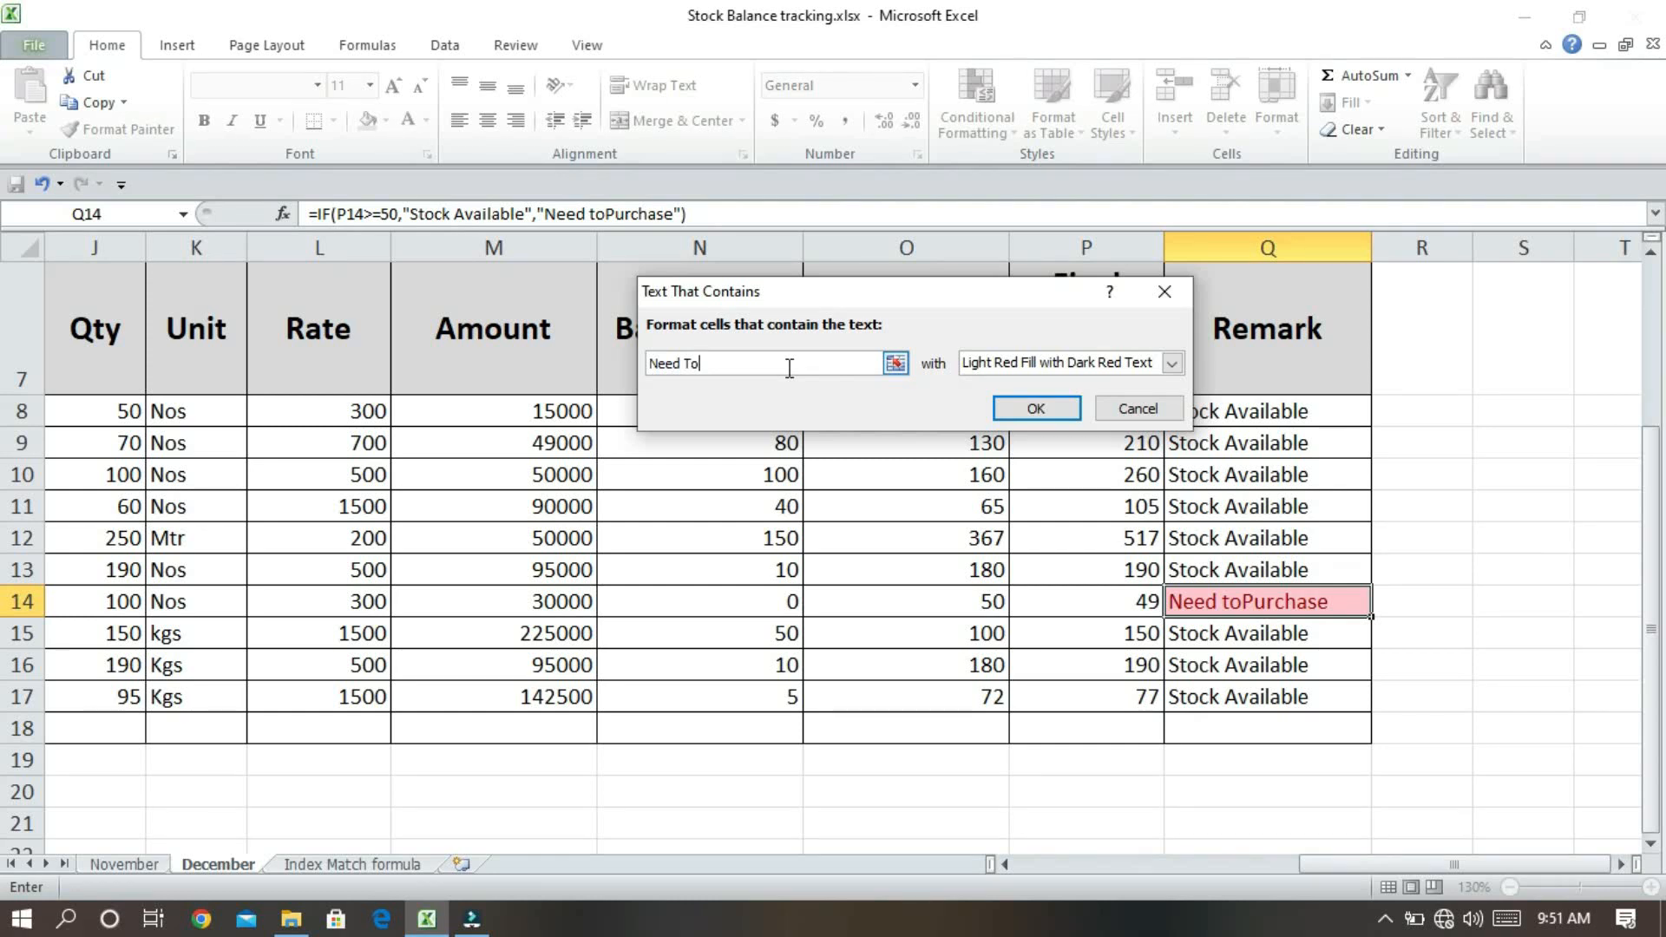
key(Escape)
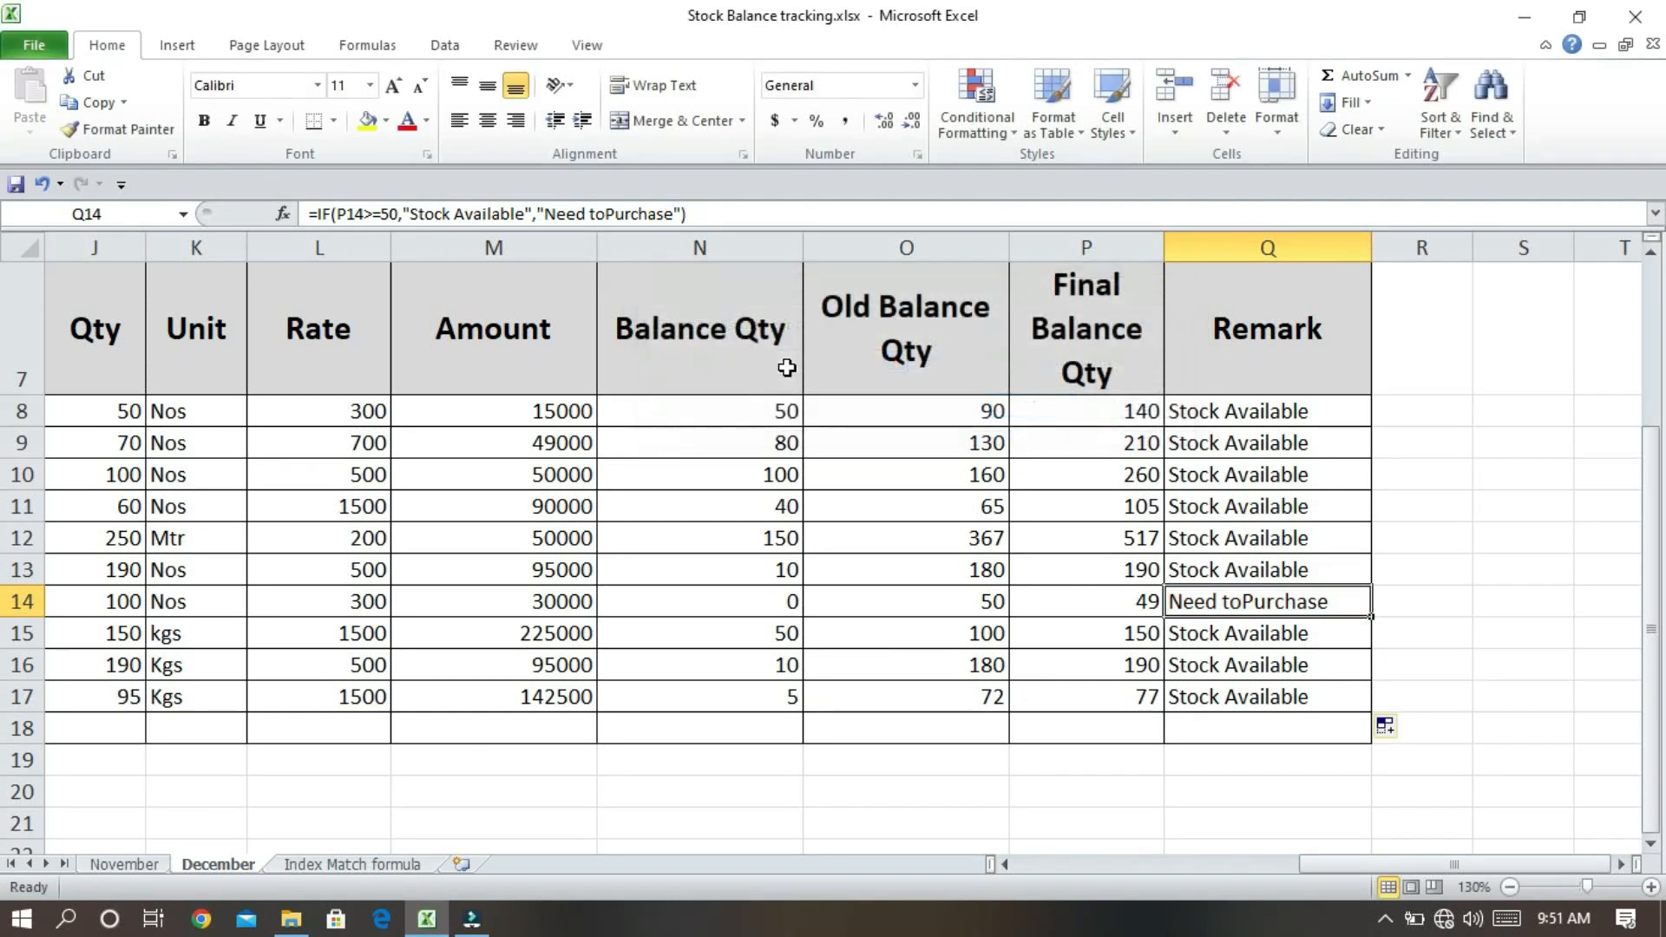
Correct the second text in the Q14 Remark formula to "Need to Purchase".
click(604, 214)
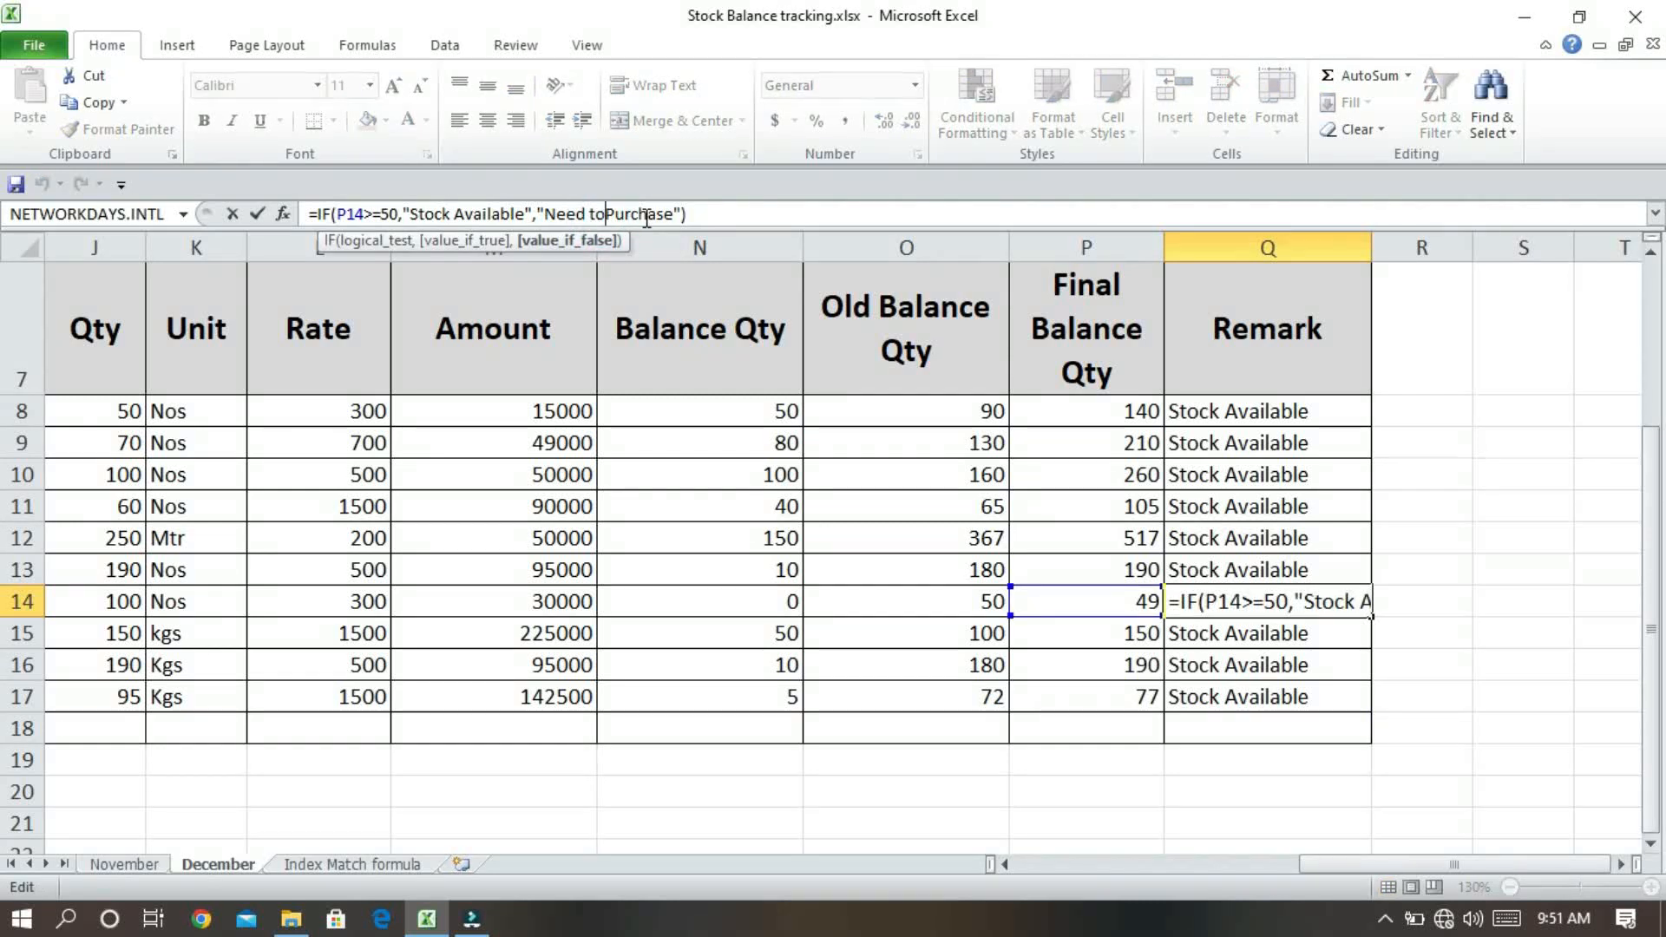
key(Return)
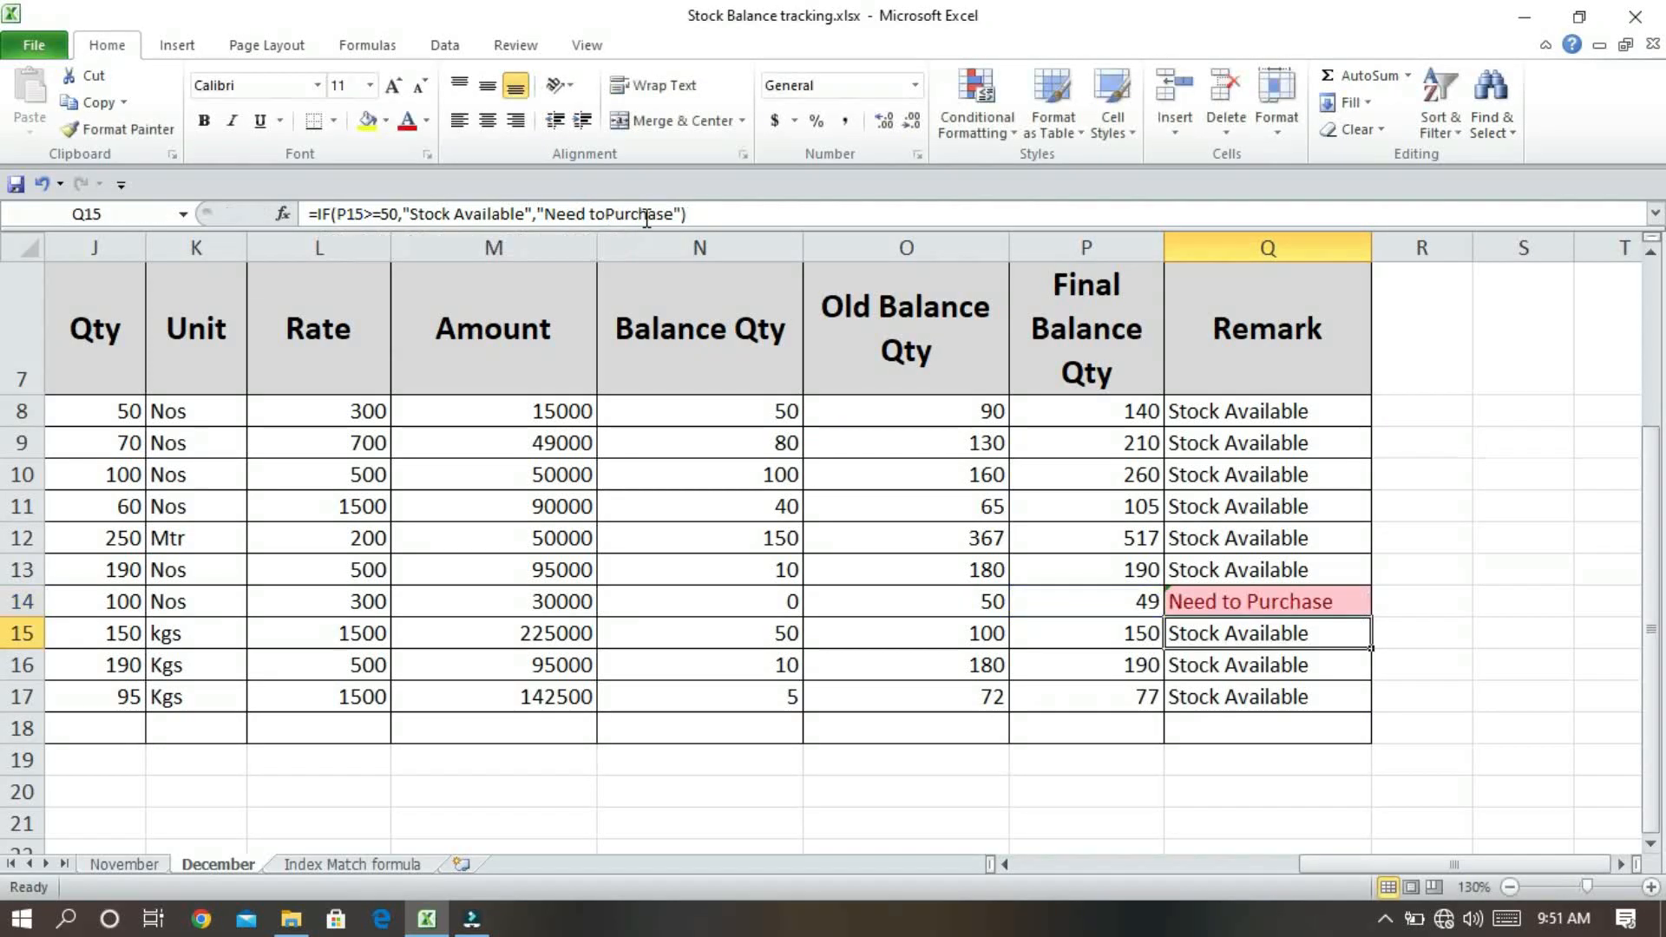
click(1335, 608)
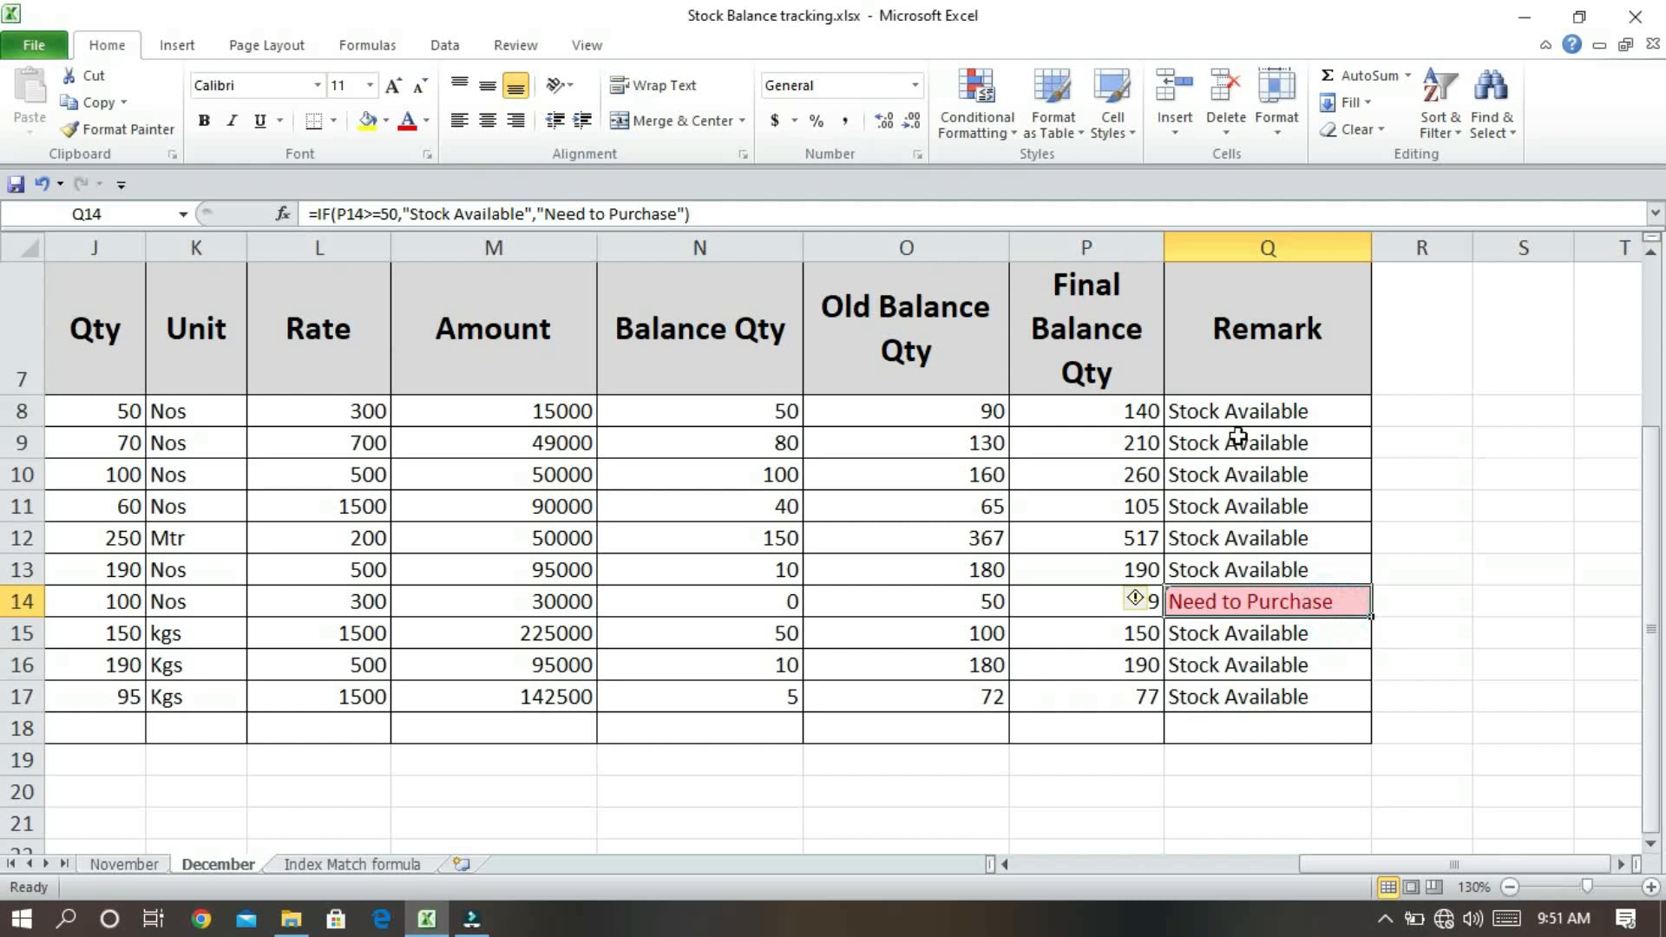
click(1238, 411)
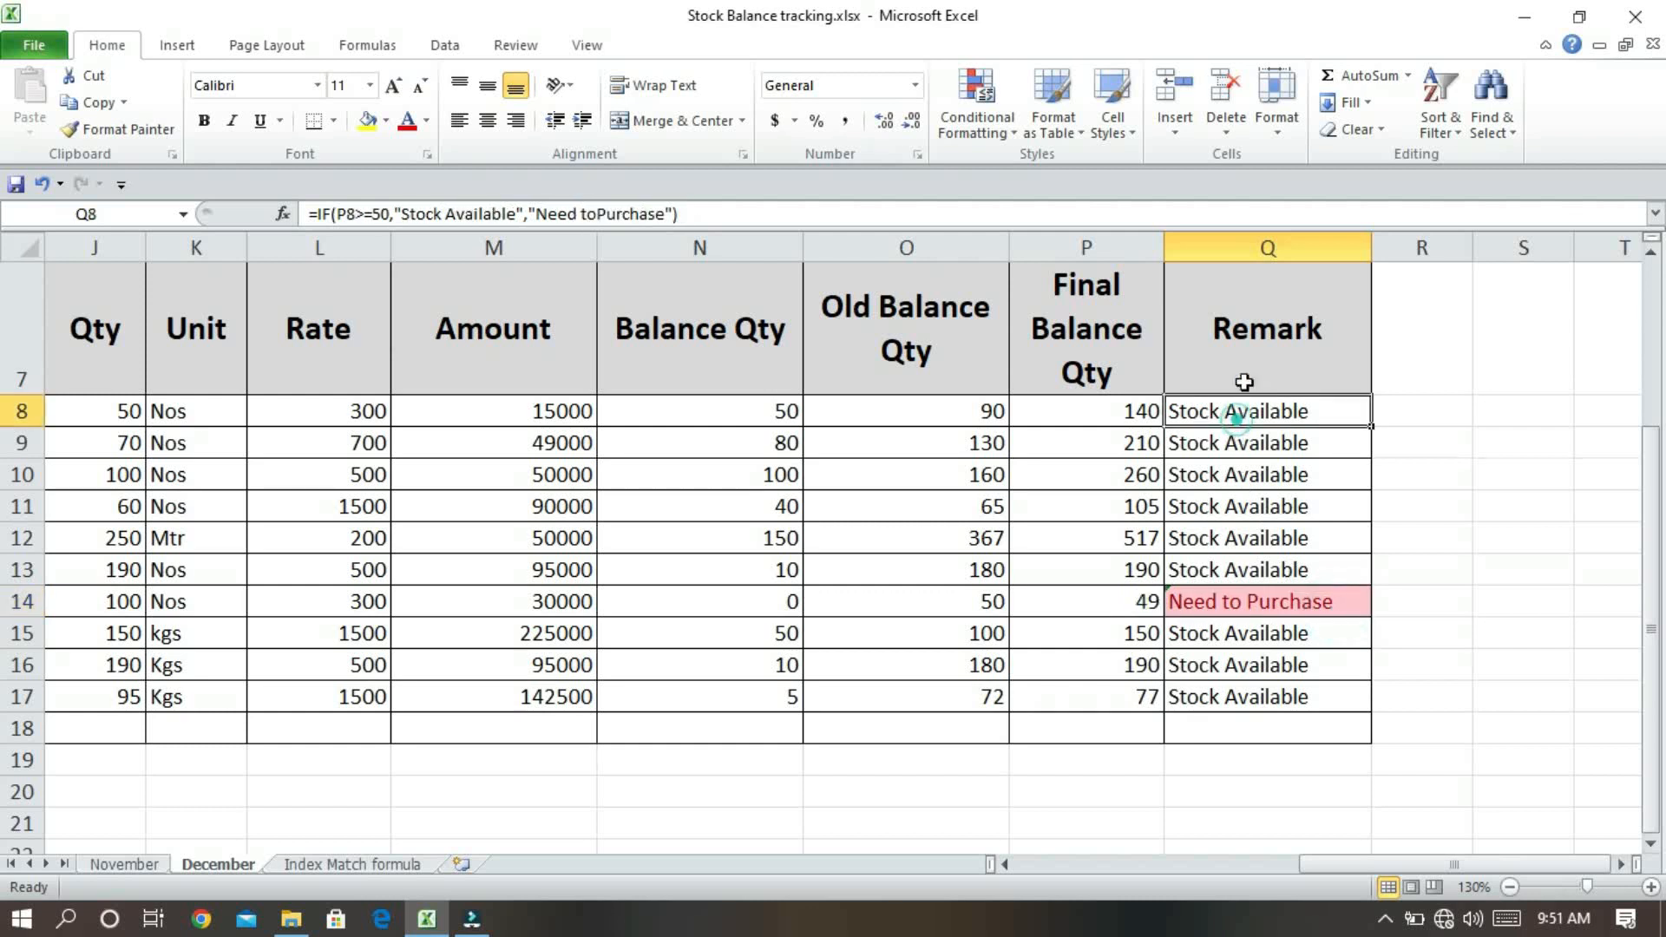
Correct the second text in the Q8 Remark formula to "Need to Purchase" and fill the formula down to row 17.
click(605, 214)
key(Return)
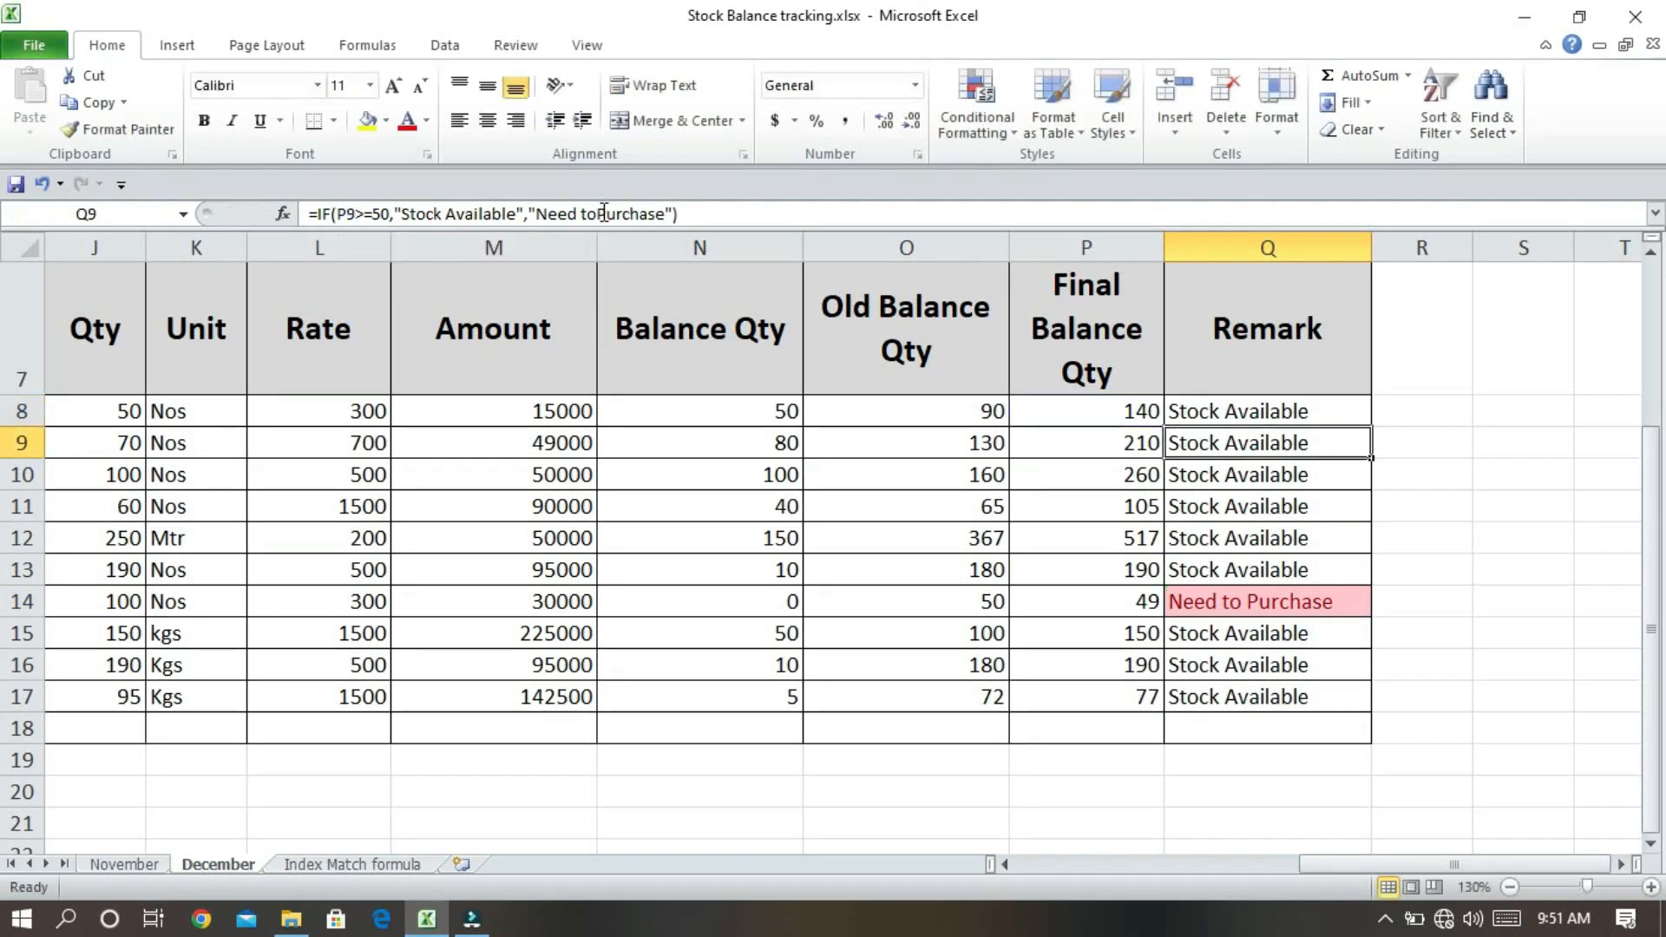
click(1294, 401)
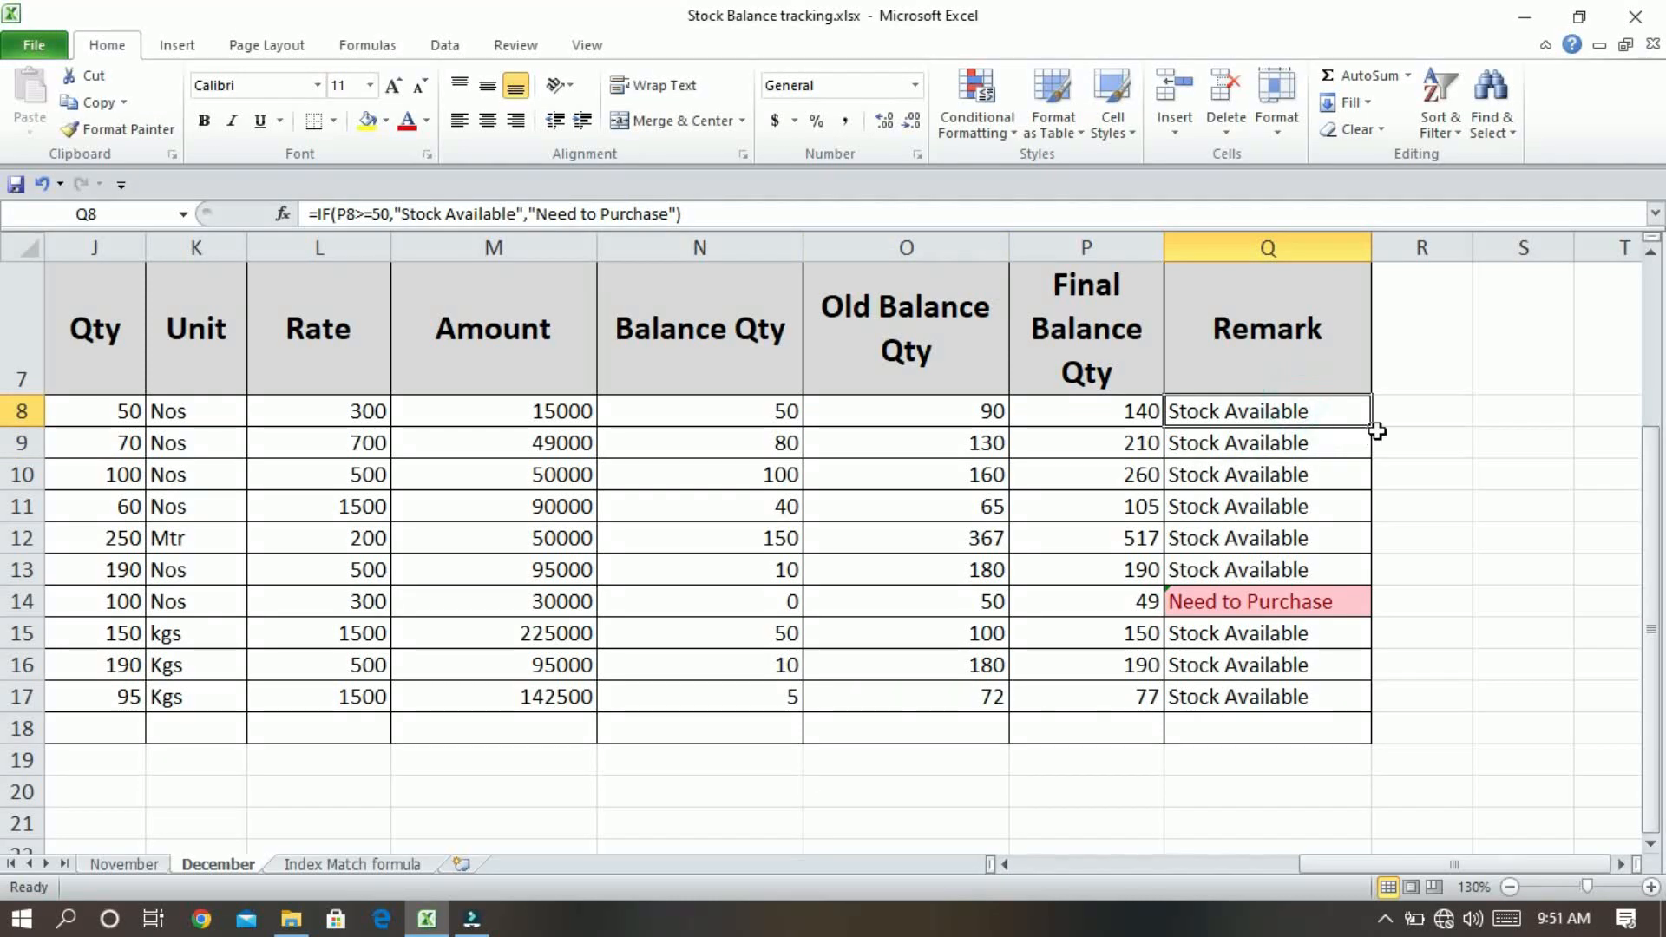
drag(1369, 426, 1347, 709)
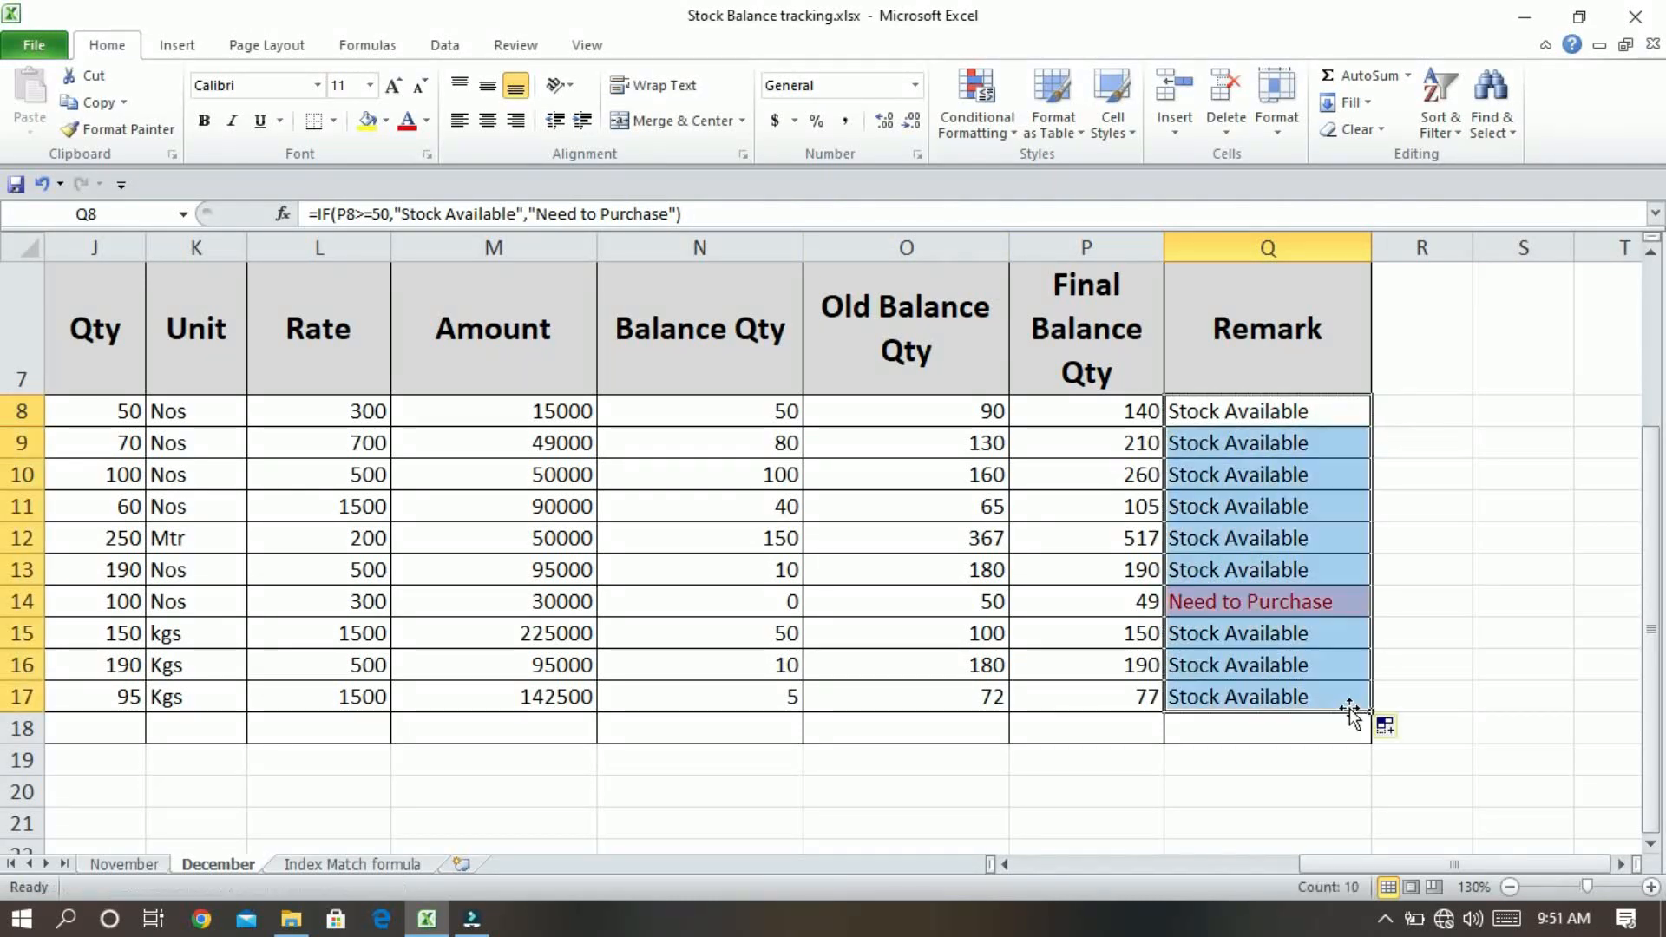
click(1300, 572)
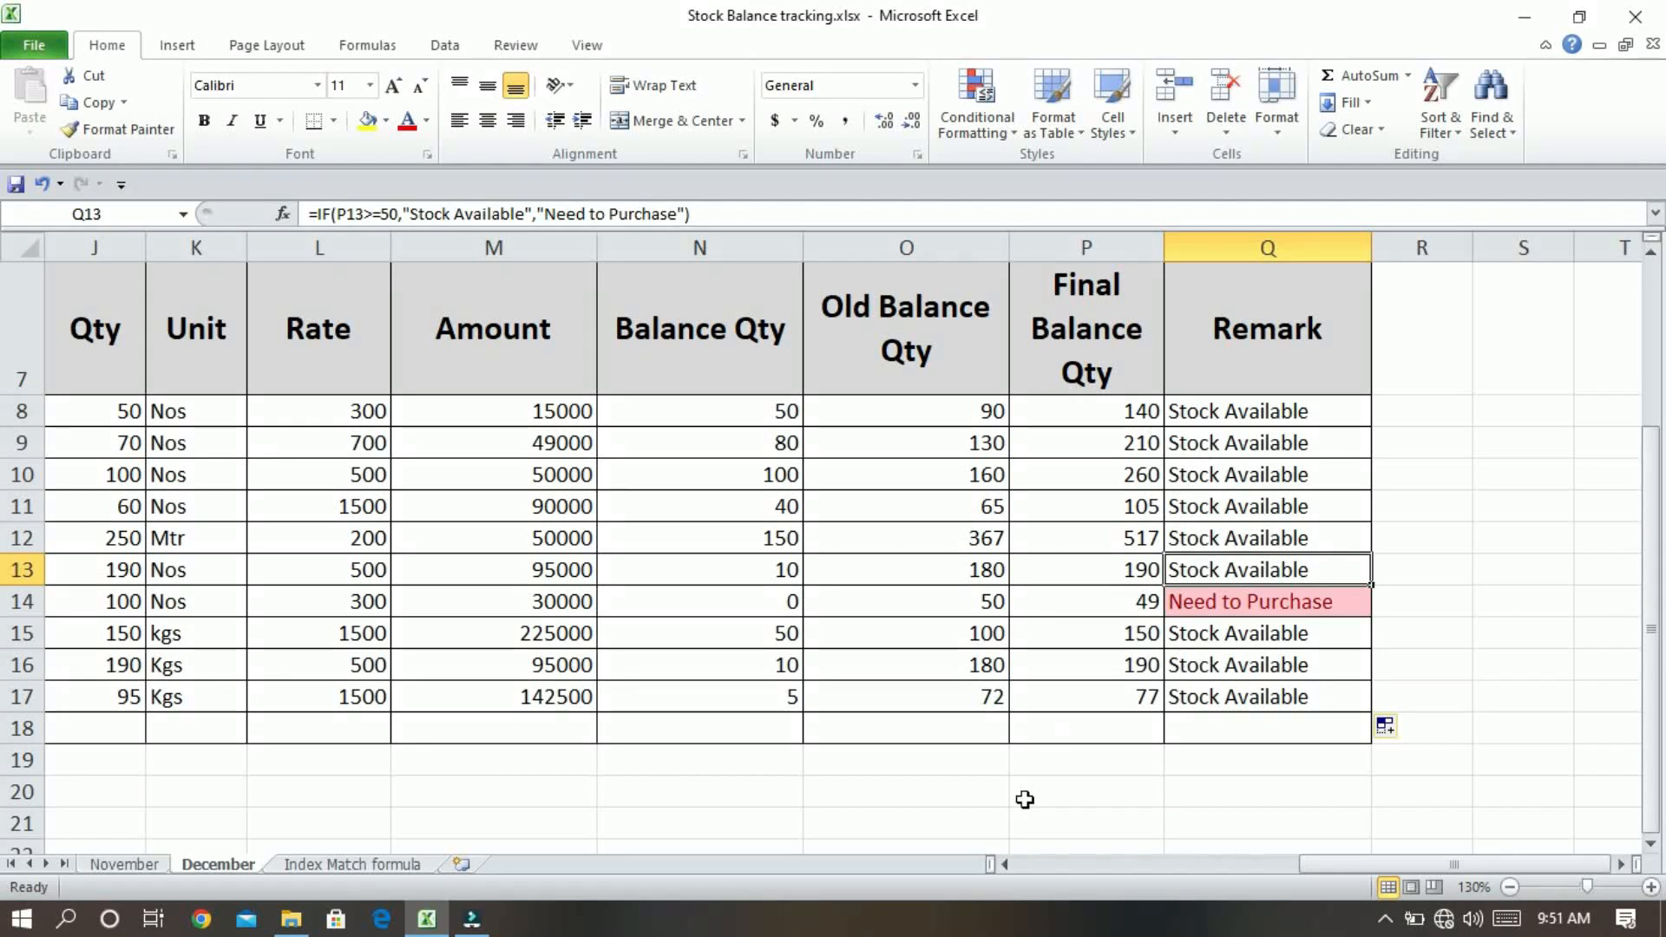
Review the December purchase and sales records, then examine the Final Balance Qty values against their Remarks in rows 8 to 17.
drag(1325, 865, 992, 833)
scroll(176, 383, up, 2)
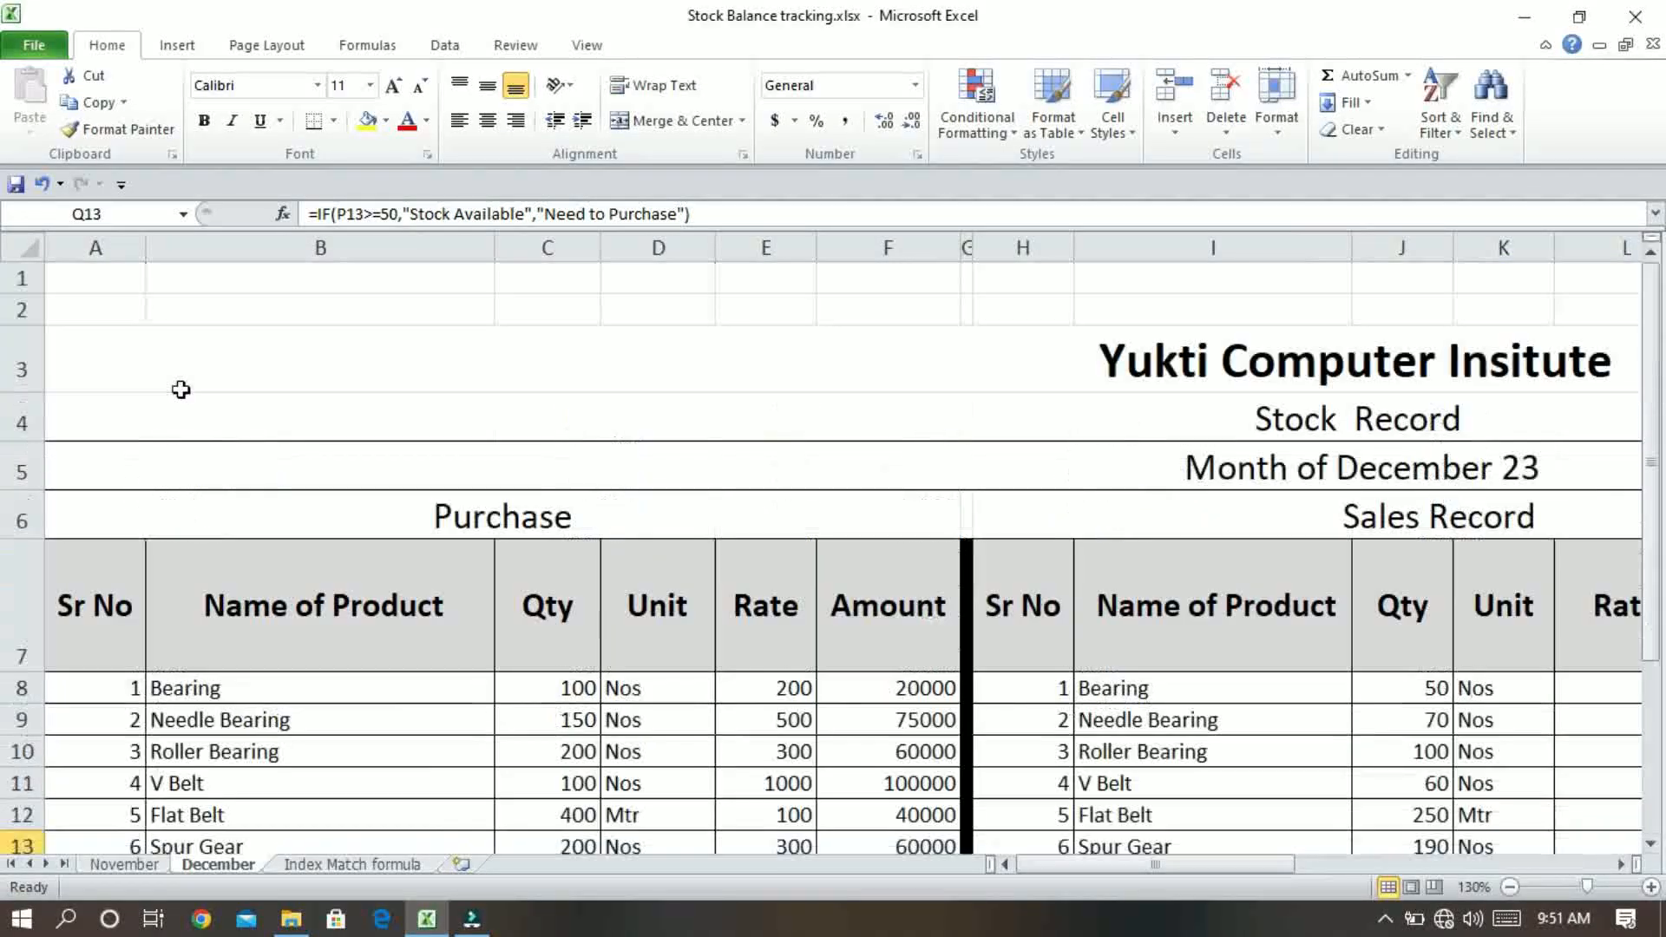
scroll(425, 647, down, 2)
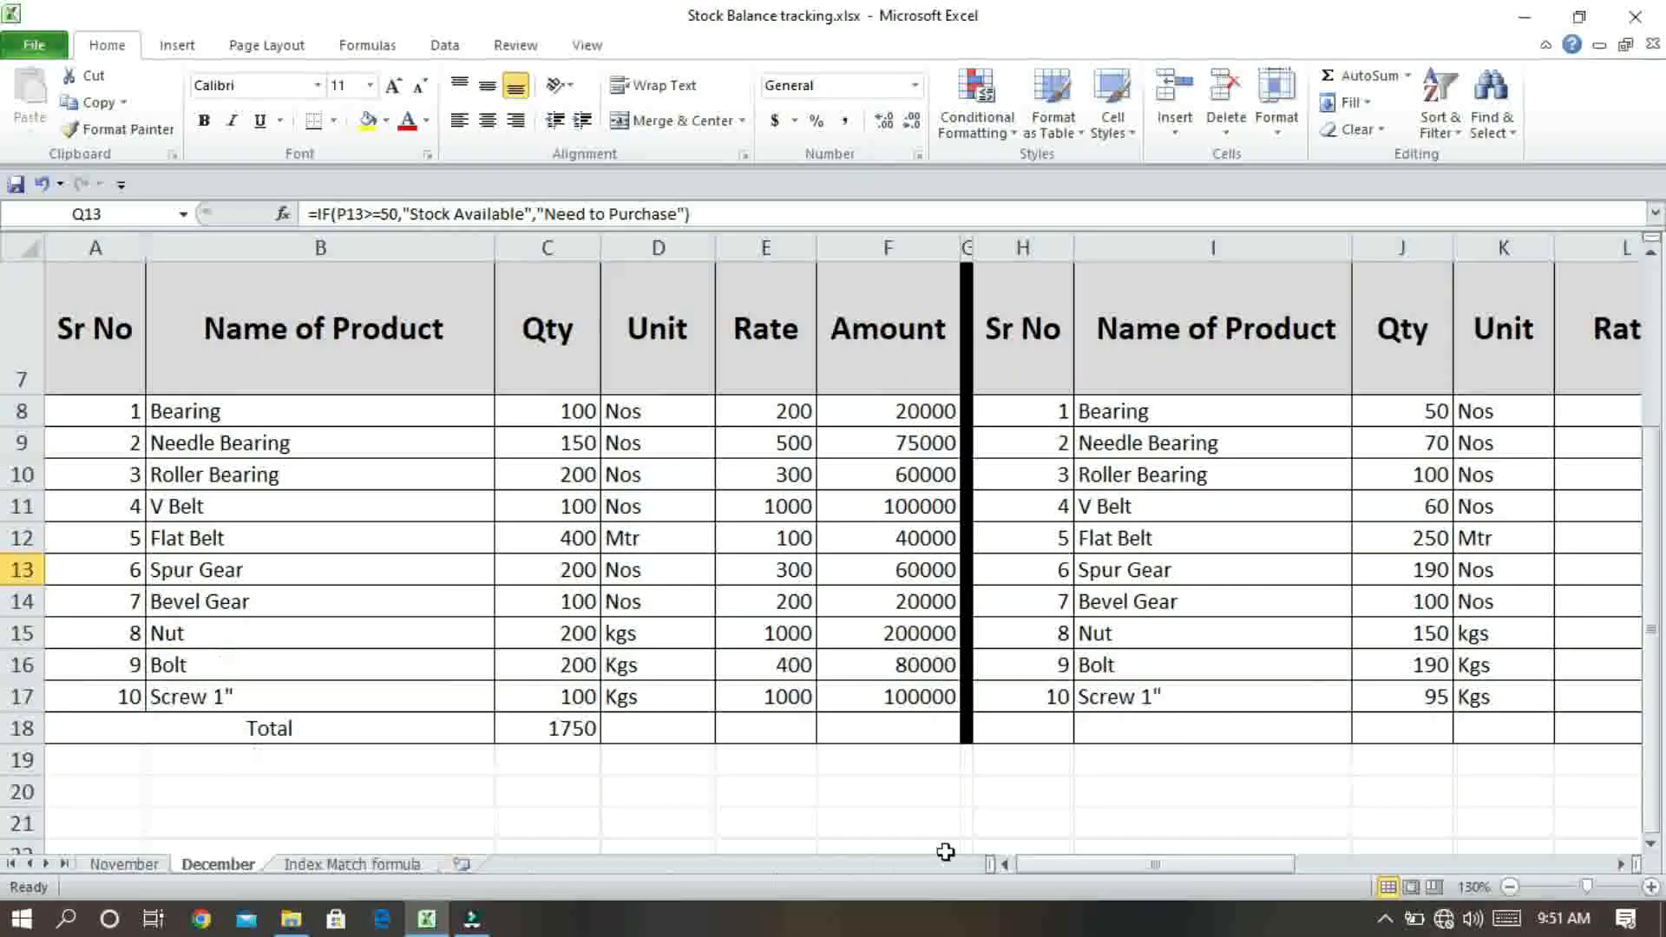
click(1621, 864)
drag(1226, 867, 1455, 866)
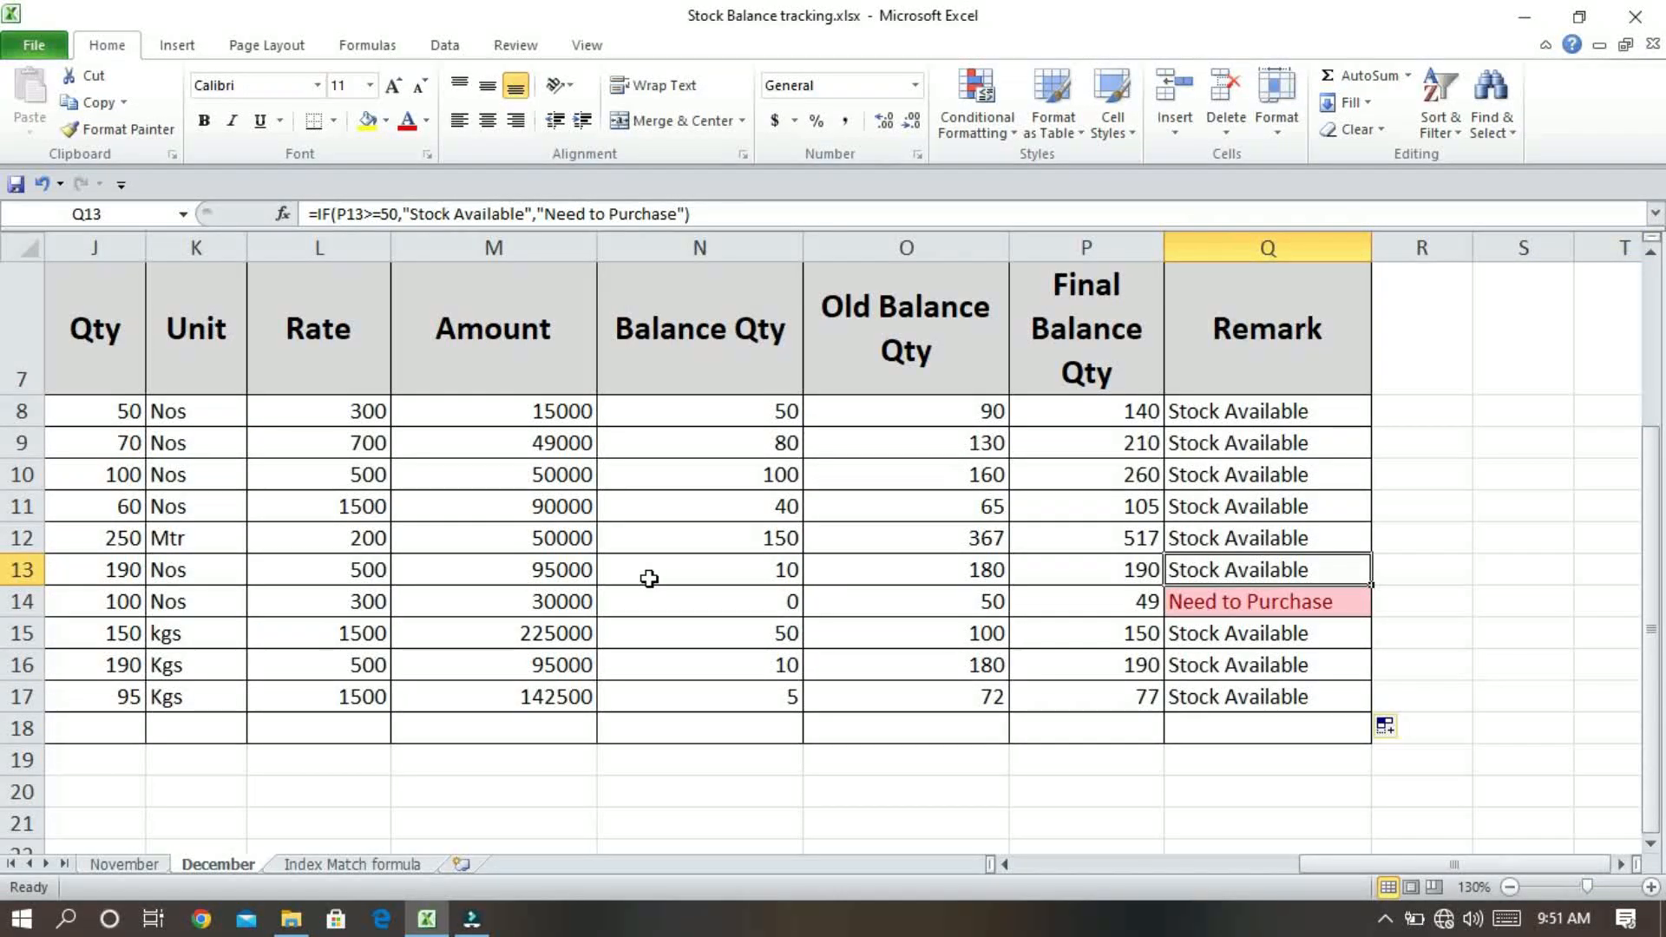
scroll(649, 578, up, 1)
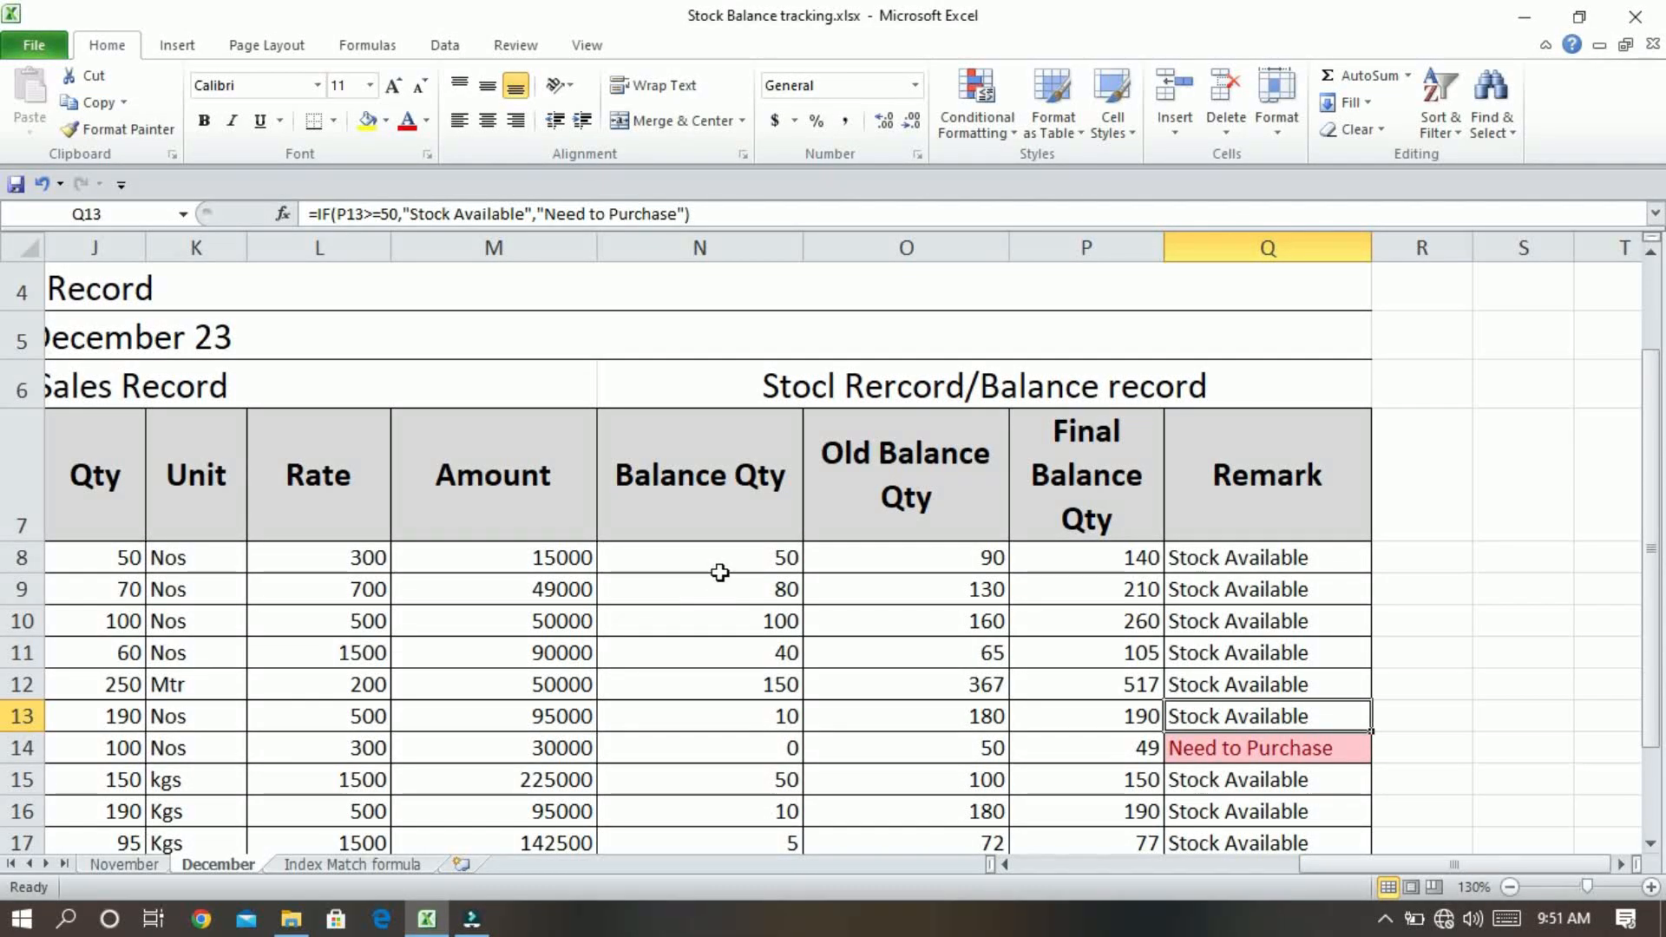
scroll(721, 572, down, 1)
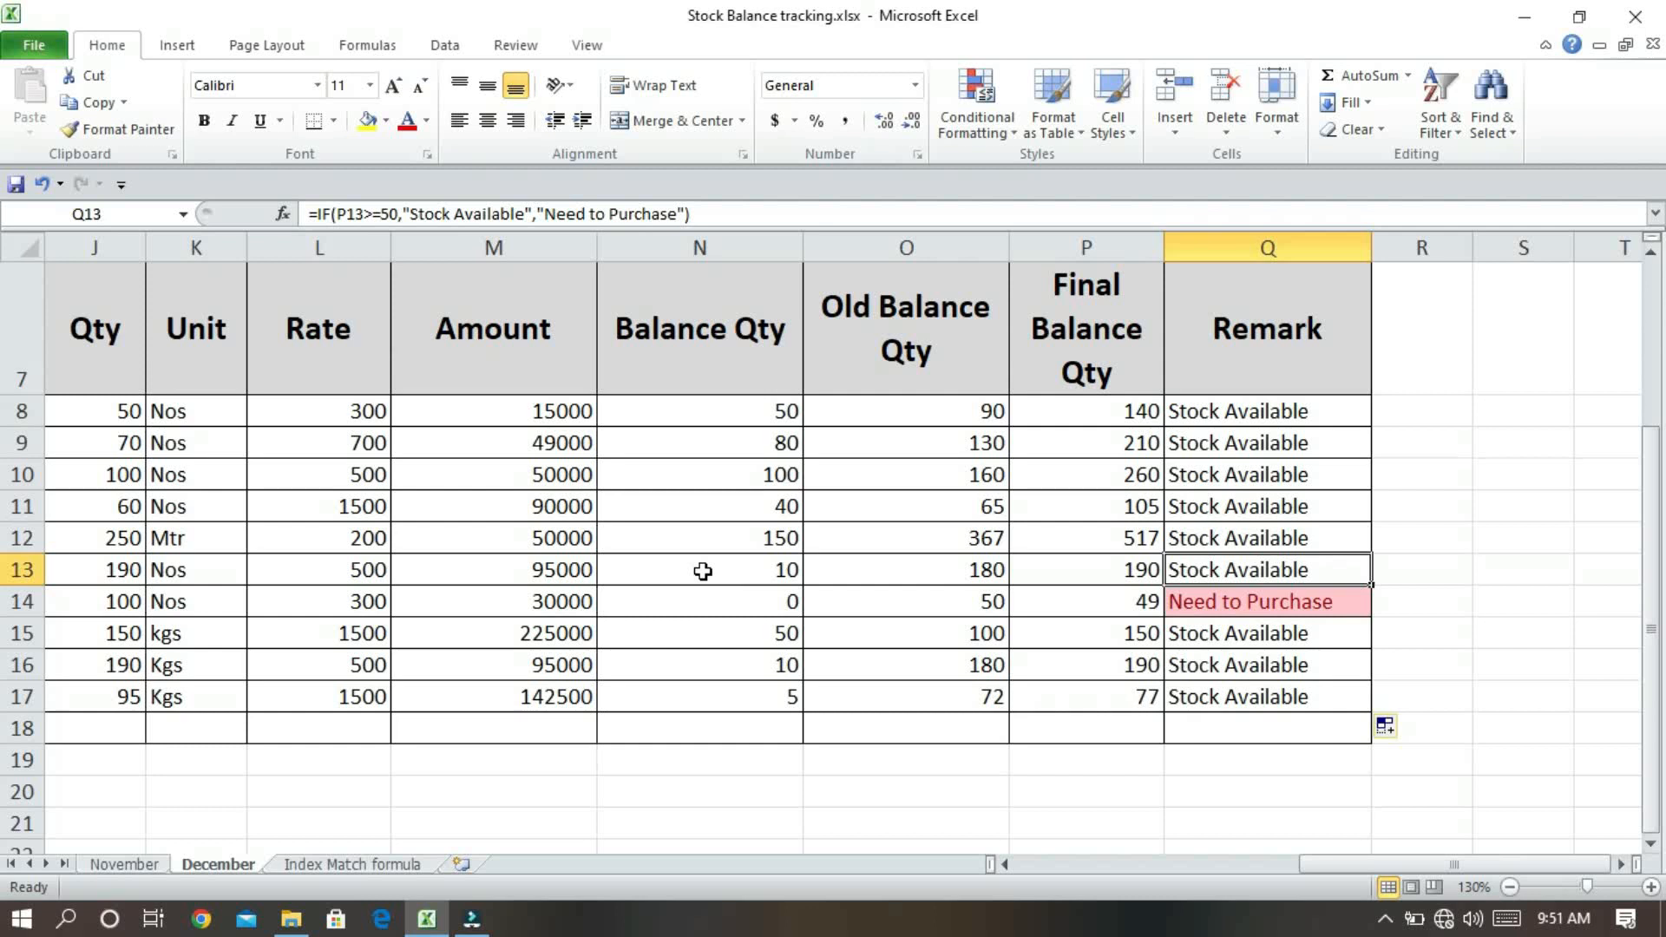
drag(1217, 314, 329, 716)
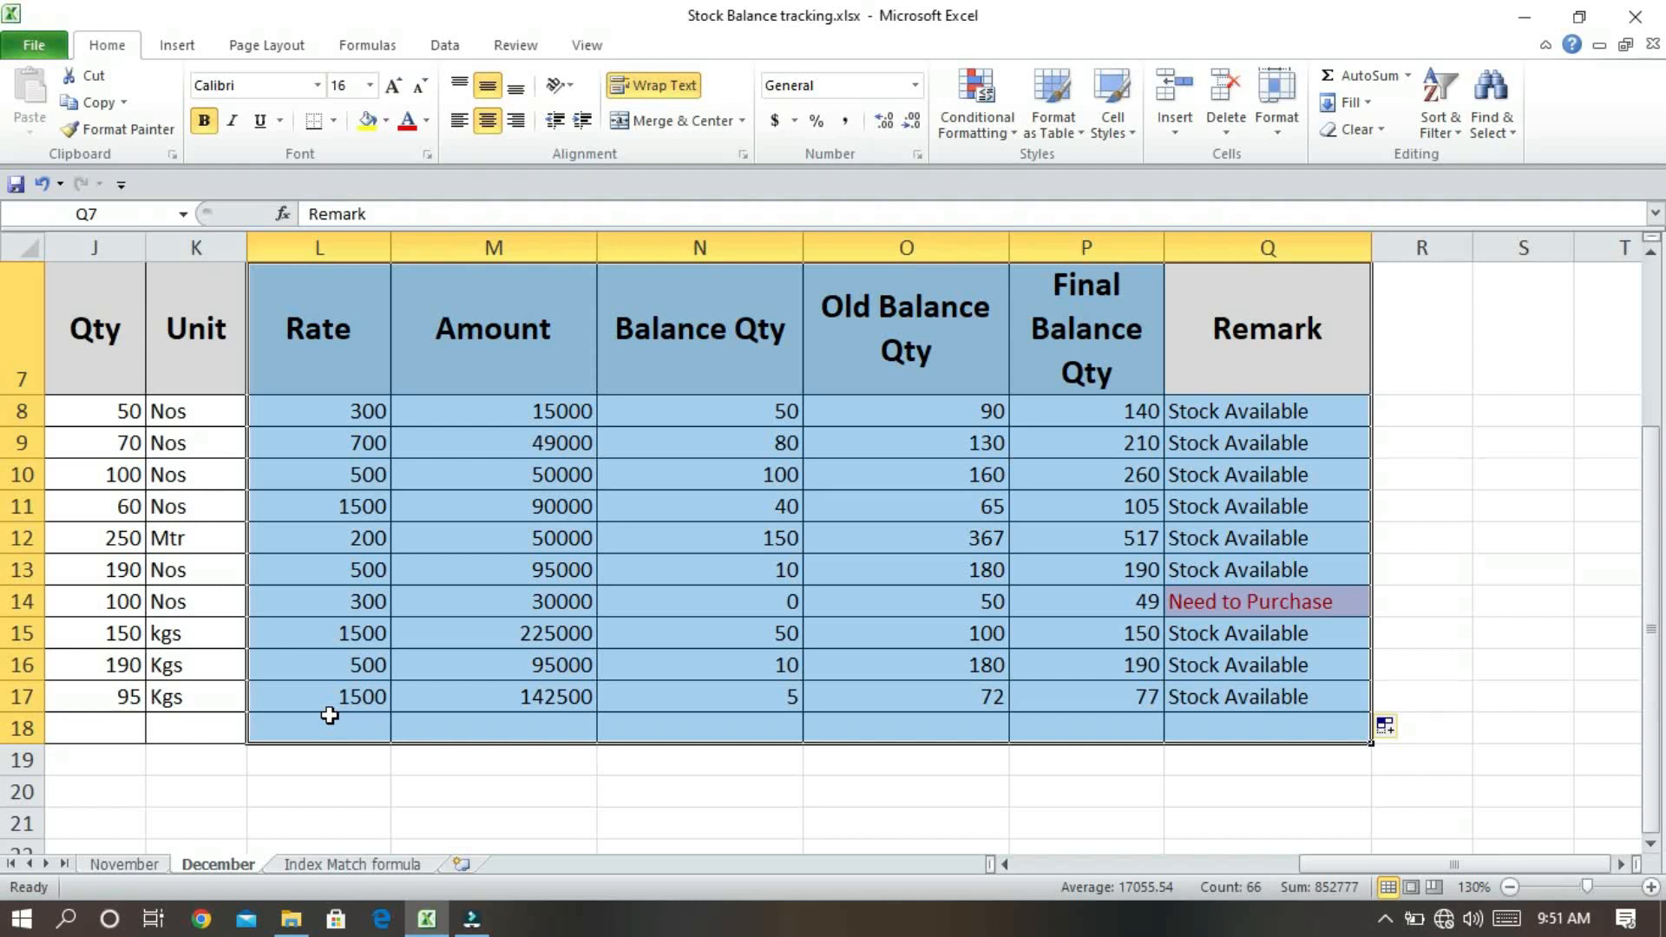
drag(1152, 408, 1150, 696)
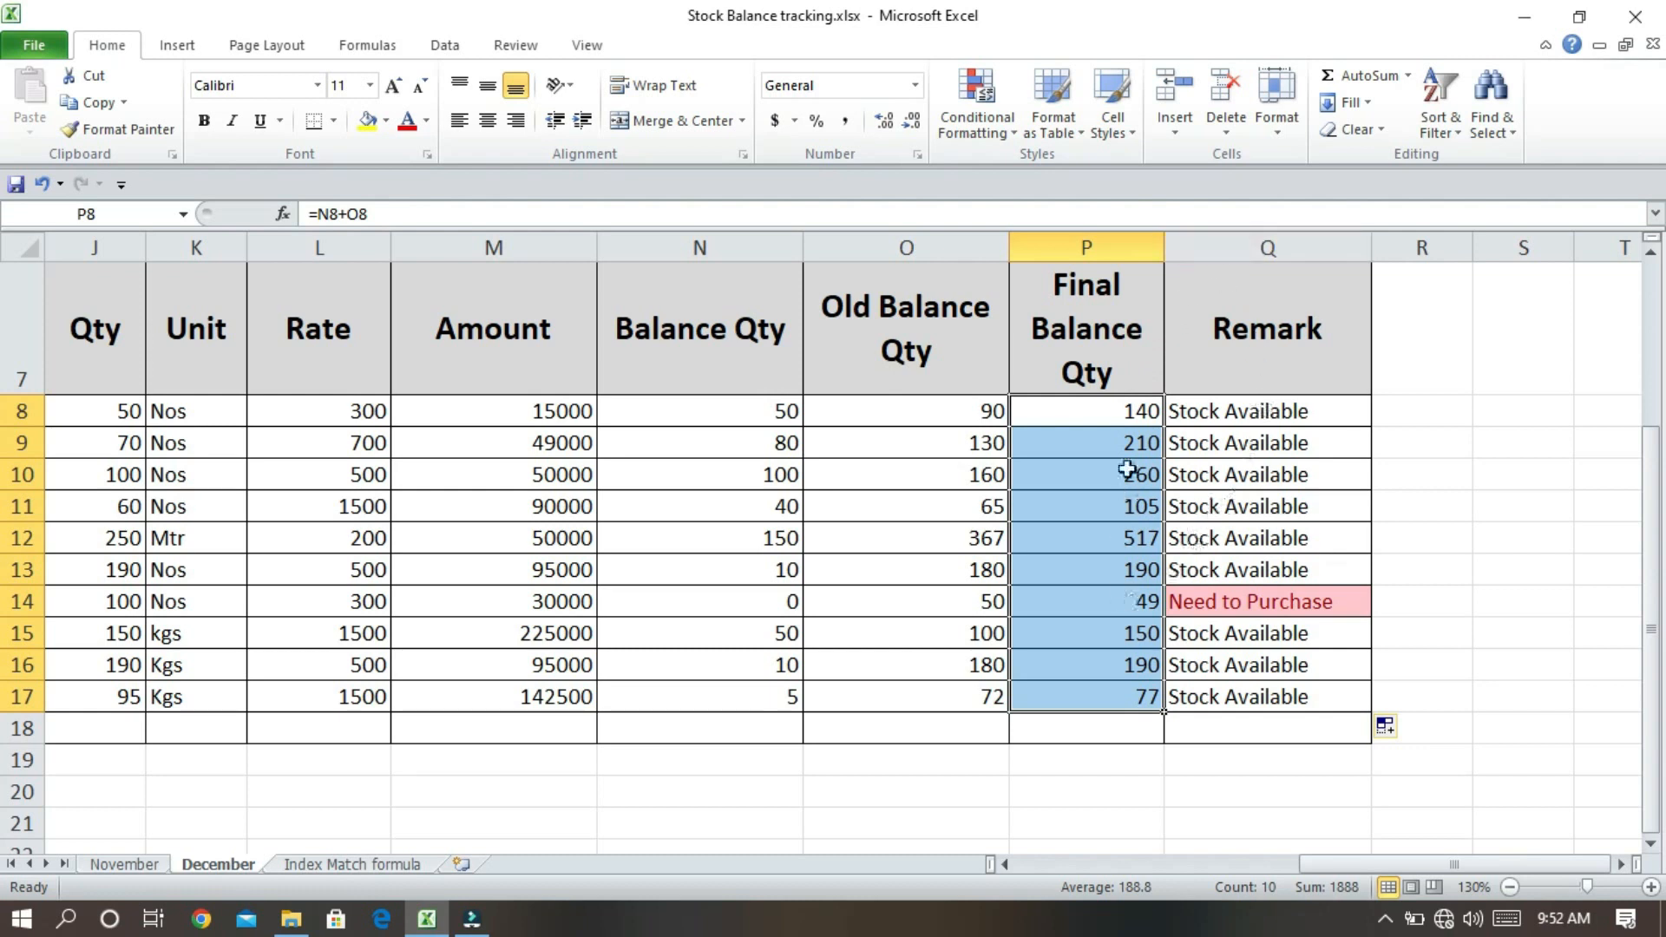
drag(1123, 420, 1234, 681)
click(1093, 499)
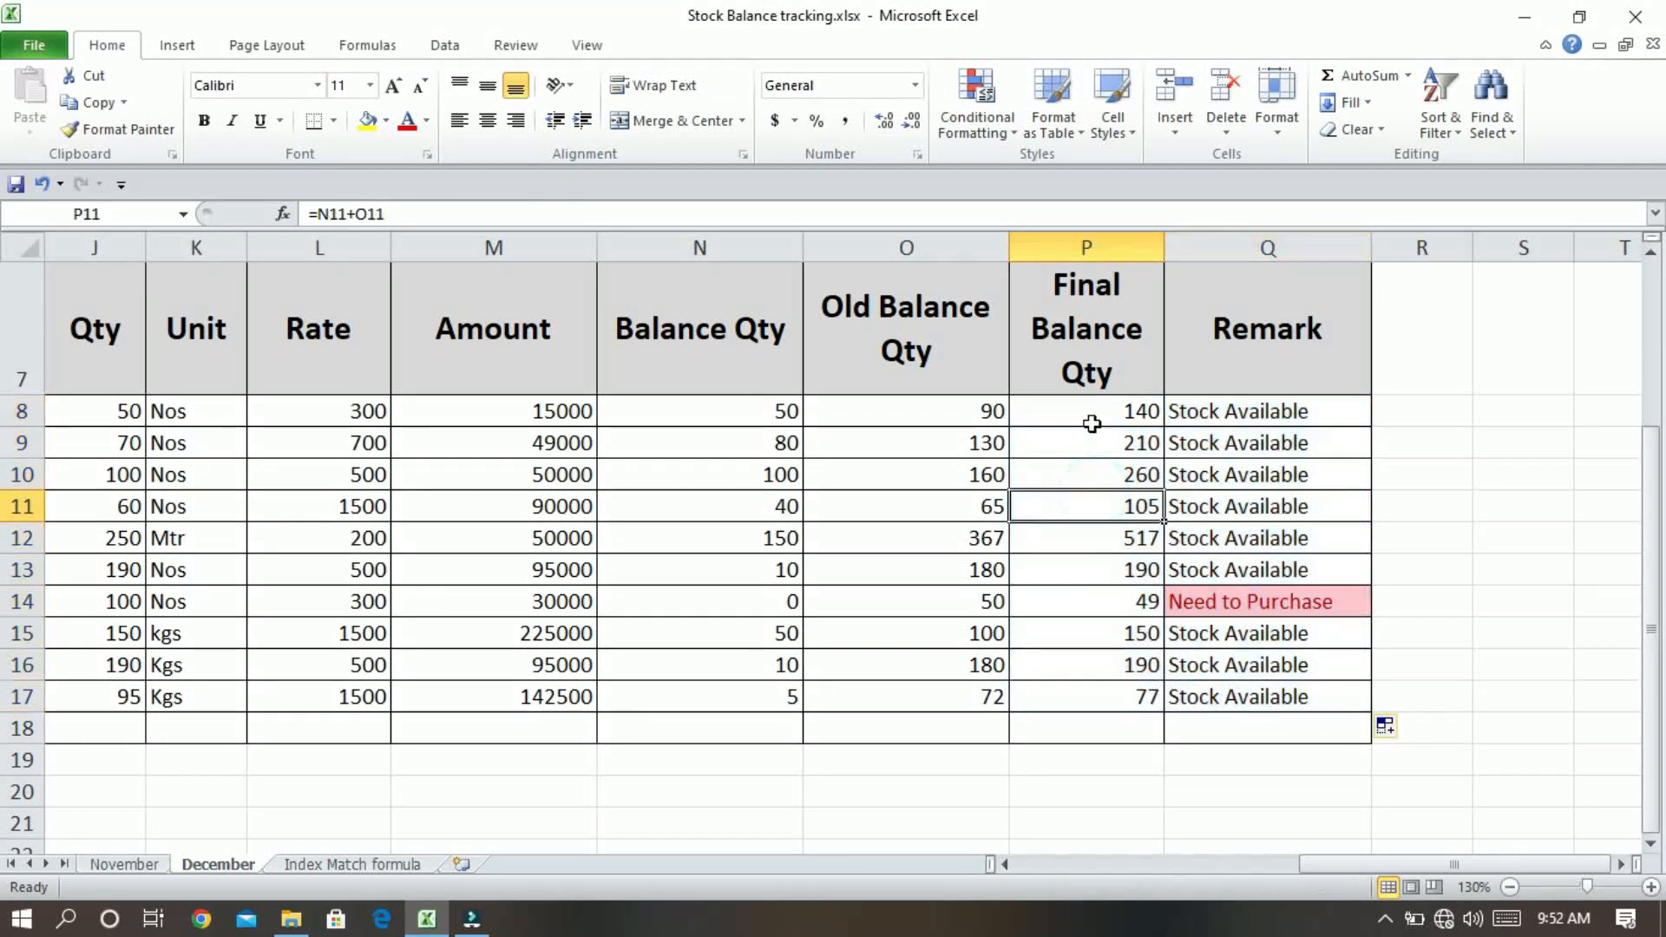
drag(1093, 422, 1249, 718)
Look over the December sheet again from the Purchase section across to the Sales Record and balance columns.
drag(1356, 866, 1076, 866)
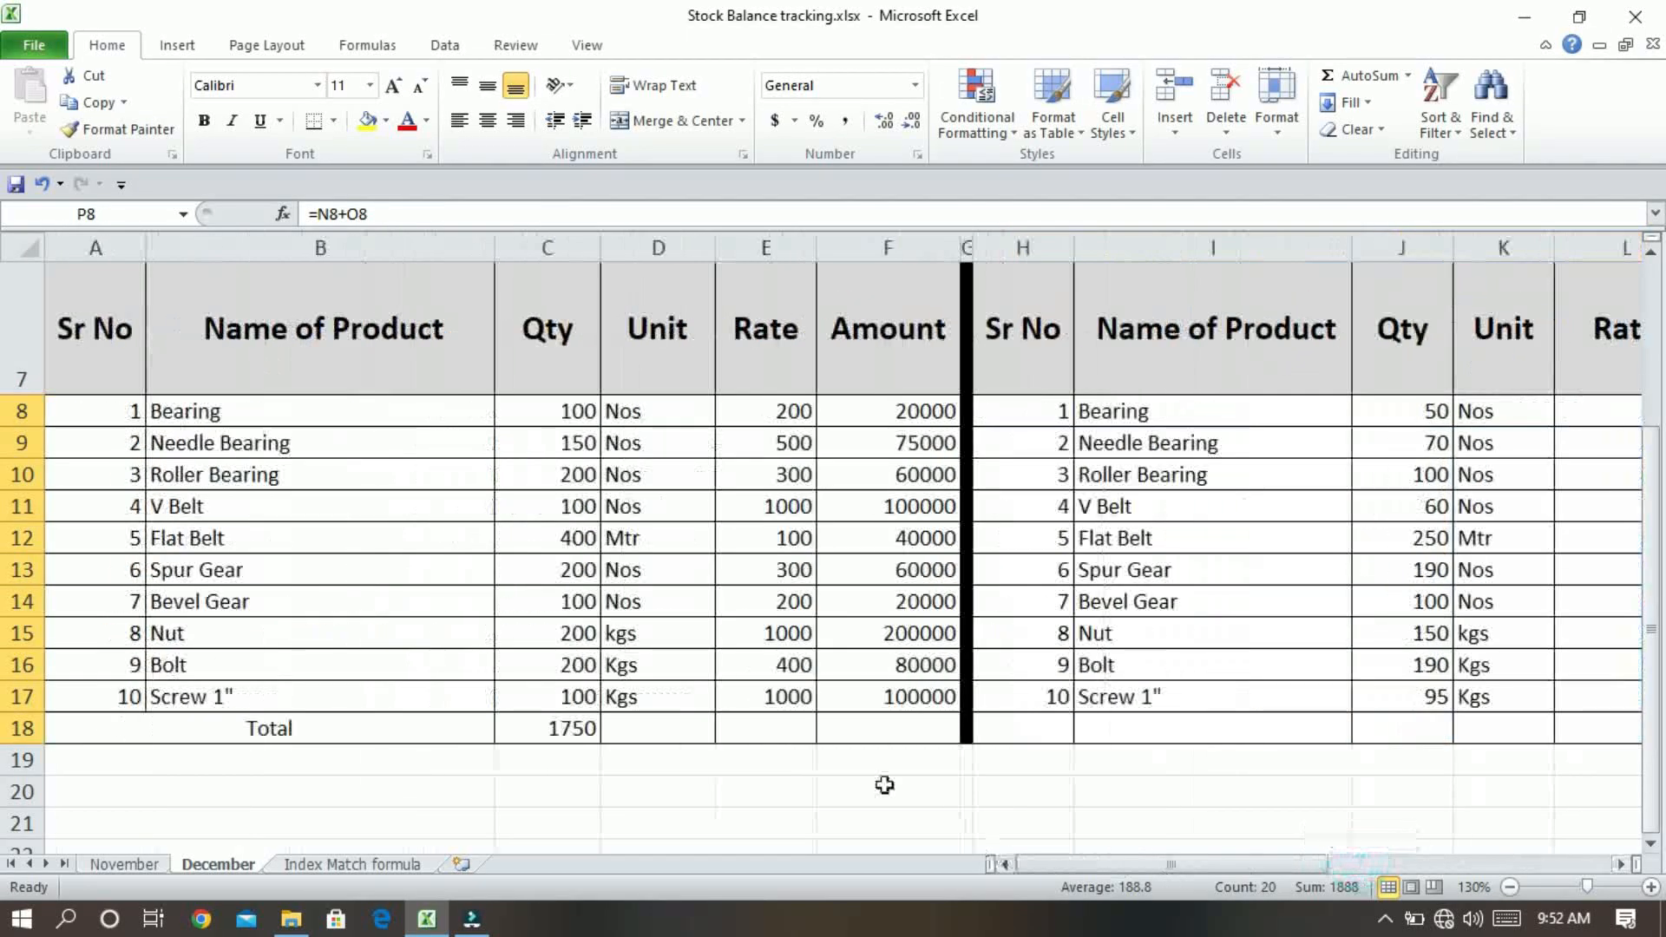
click(466, 537)
scroll(211, 472, up, 2)
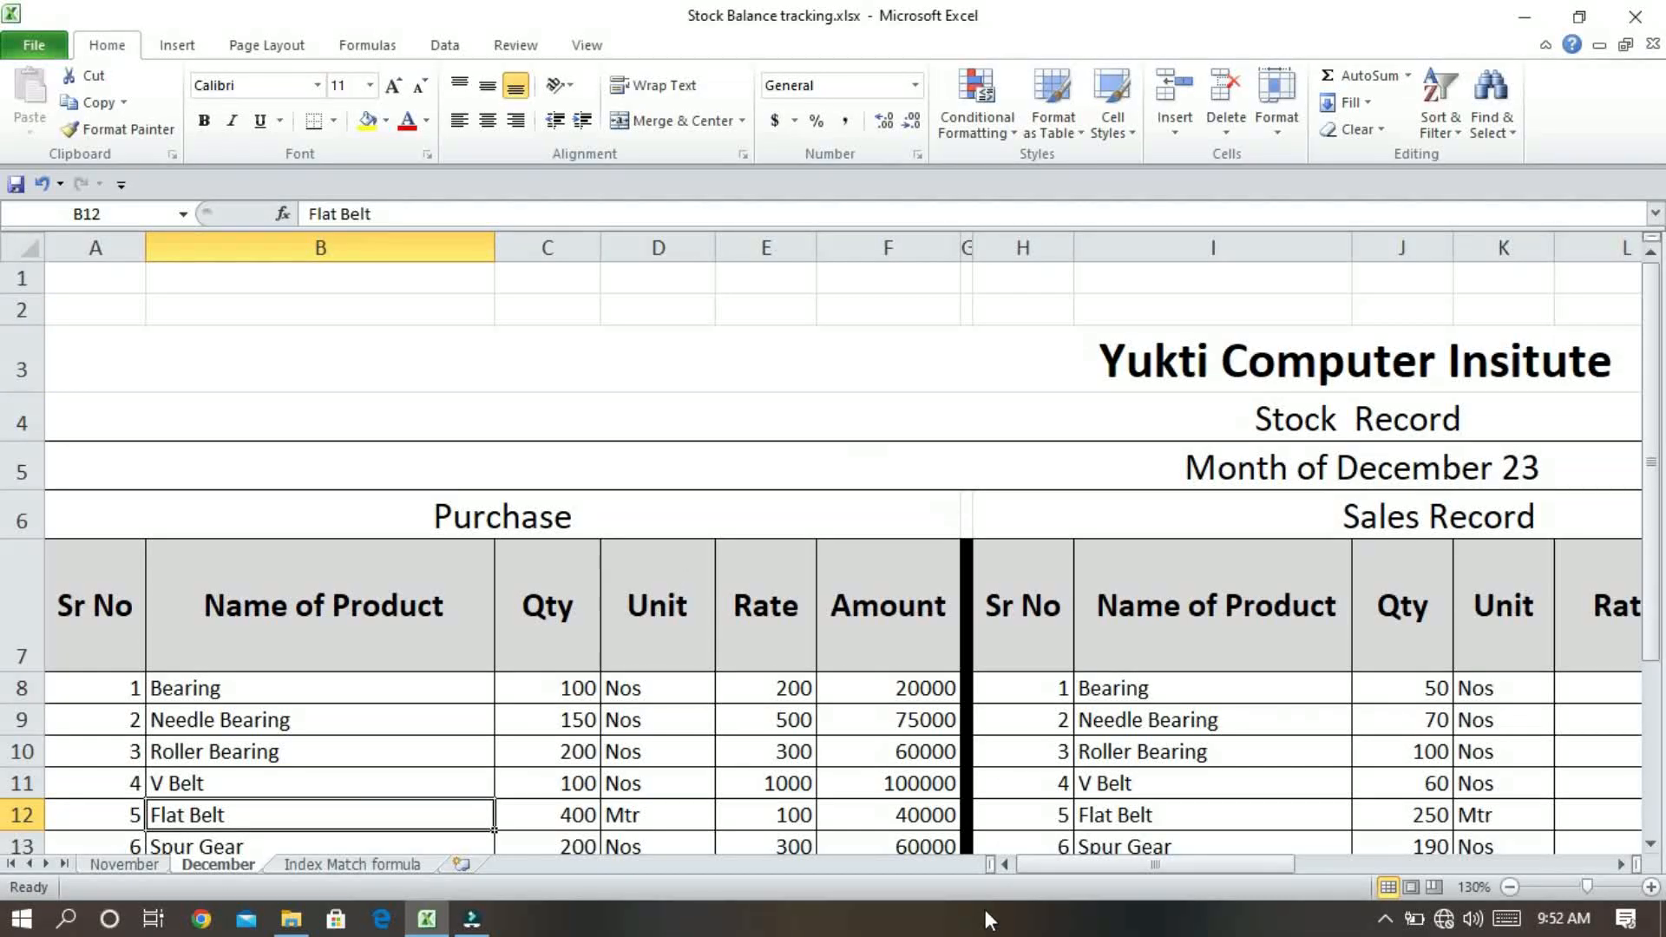
drag(1137, 868, 1072, 864)
scroll(964, 676, down, 3)
scroll(964, 676, up, 2)
scroll(802, 652, down, 2)
drag(1183, 864, 1421, 868)
scroll(1156, 669, up, 3)
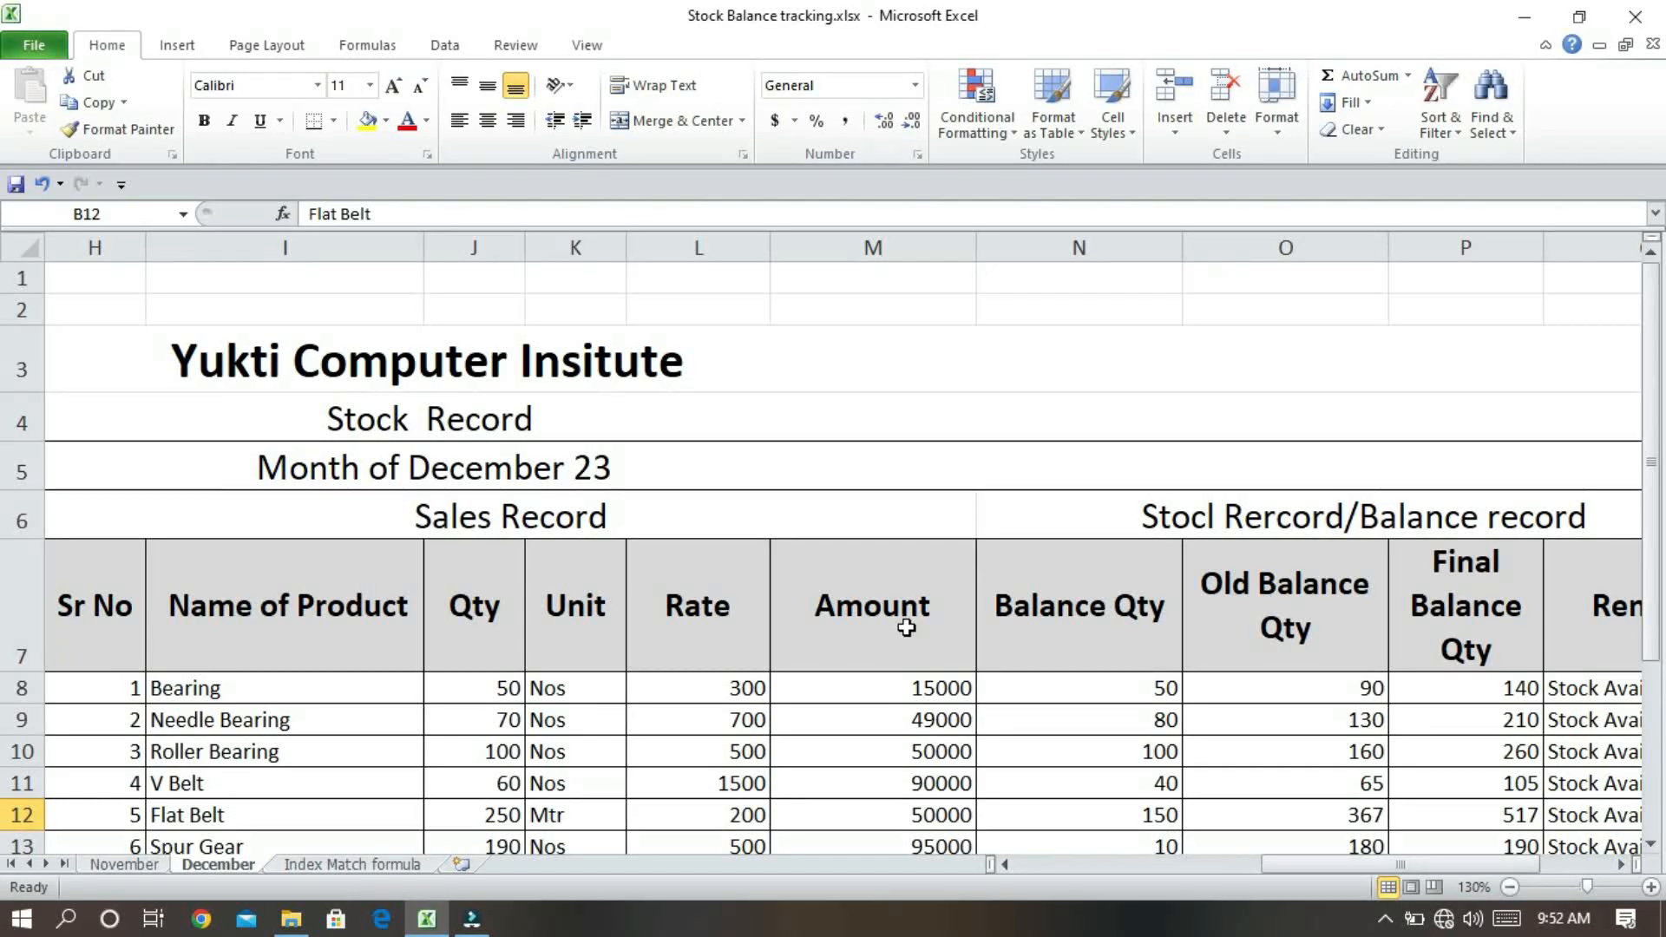
Zoom the sheet out to 100% and select the whole stock record from the title to row 18 to review it.
ctrl+scroll(907, 627, down, 2)
scroll(904, 624, down, 3)
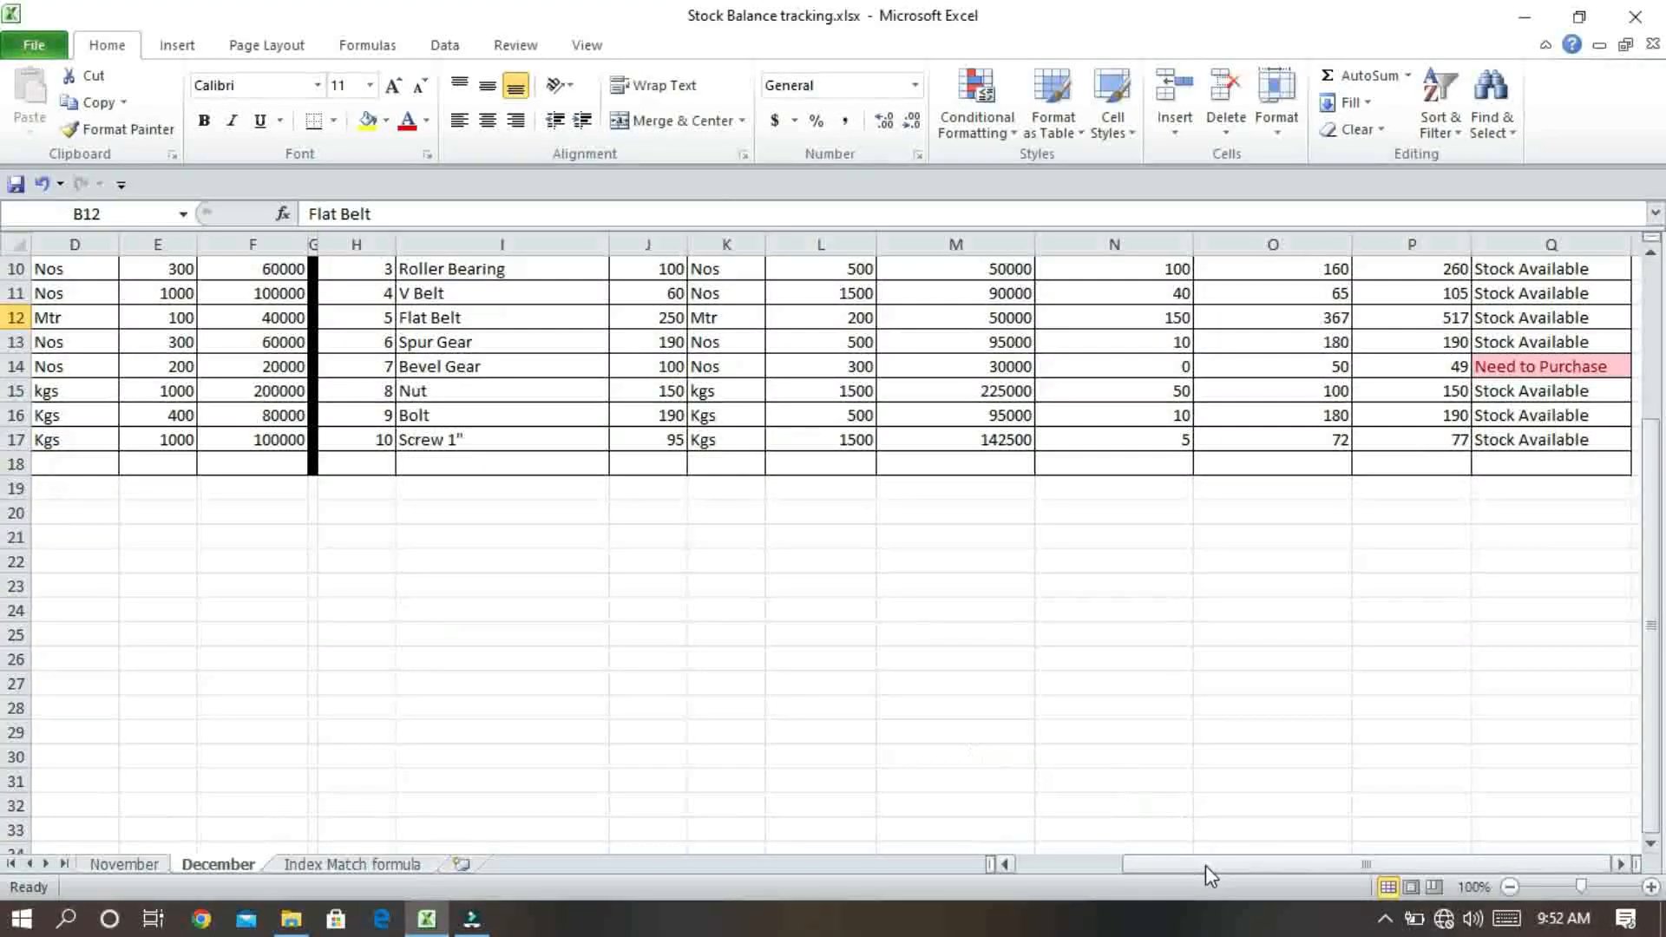
drag(1205, 866, 913, 866)
scroll(390, 583, up, 2)
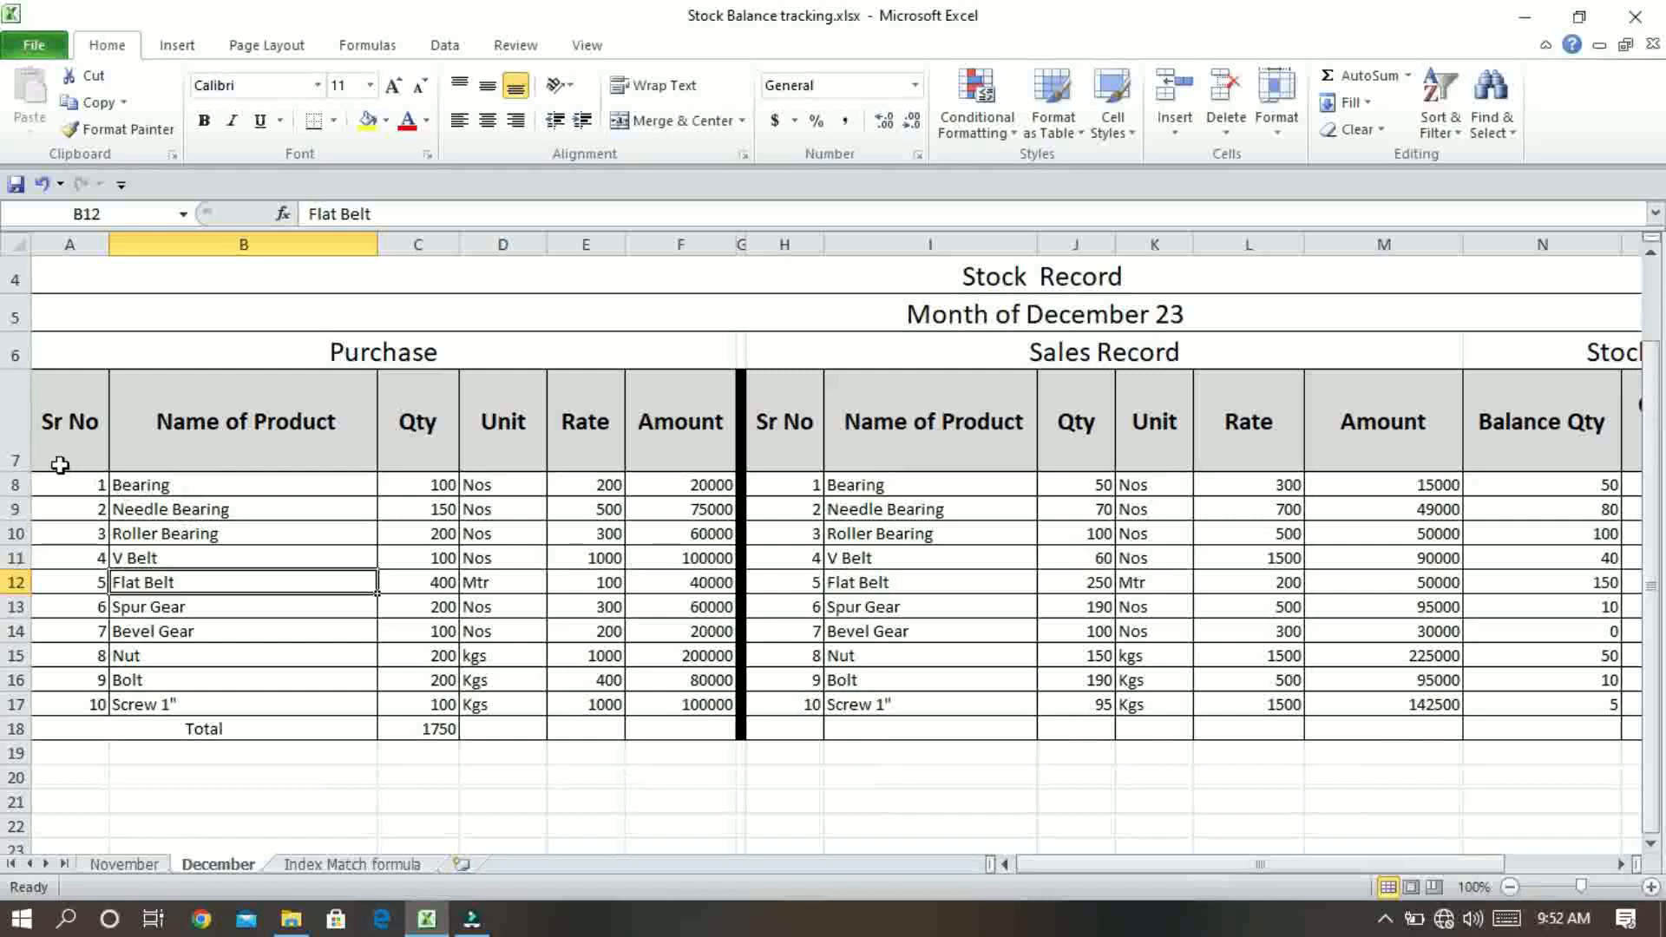
scroll(393, 324, up, 1)
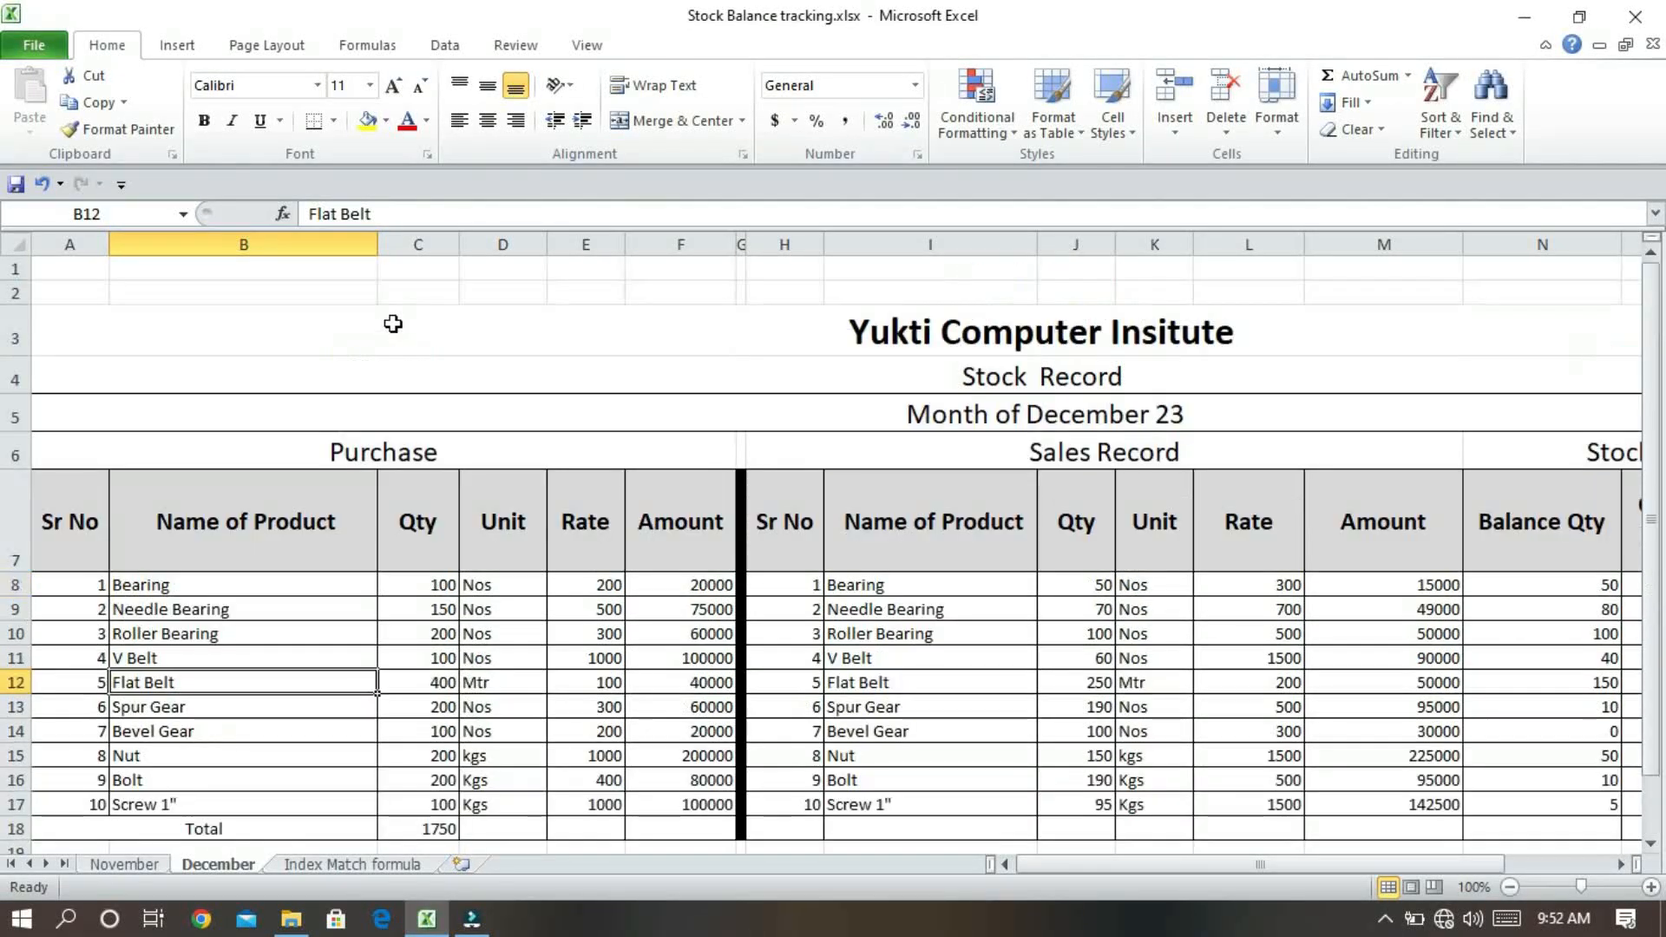
drag(393, 335, 428, 558)
scroll(439, 569, down, 2)
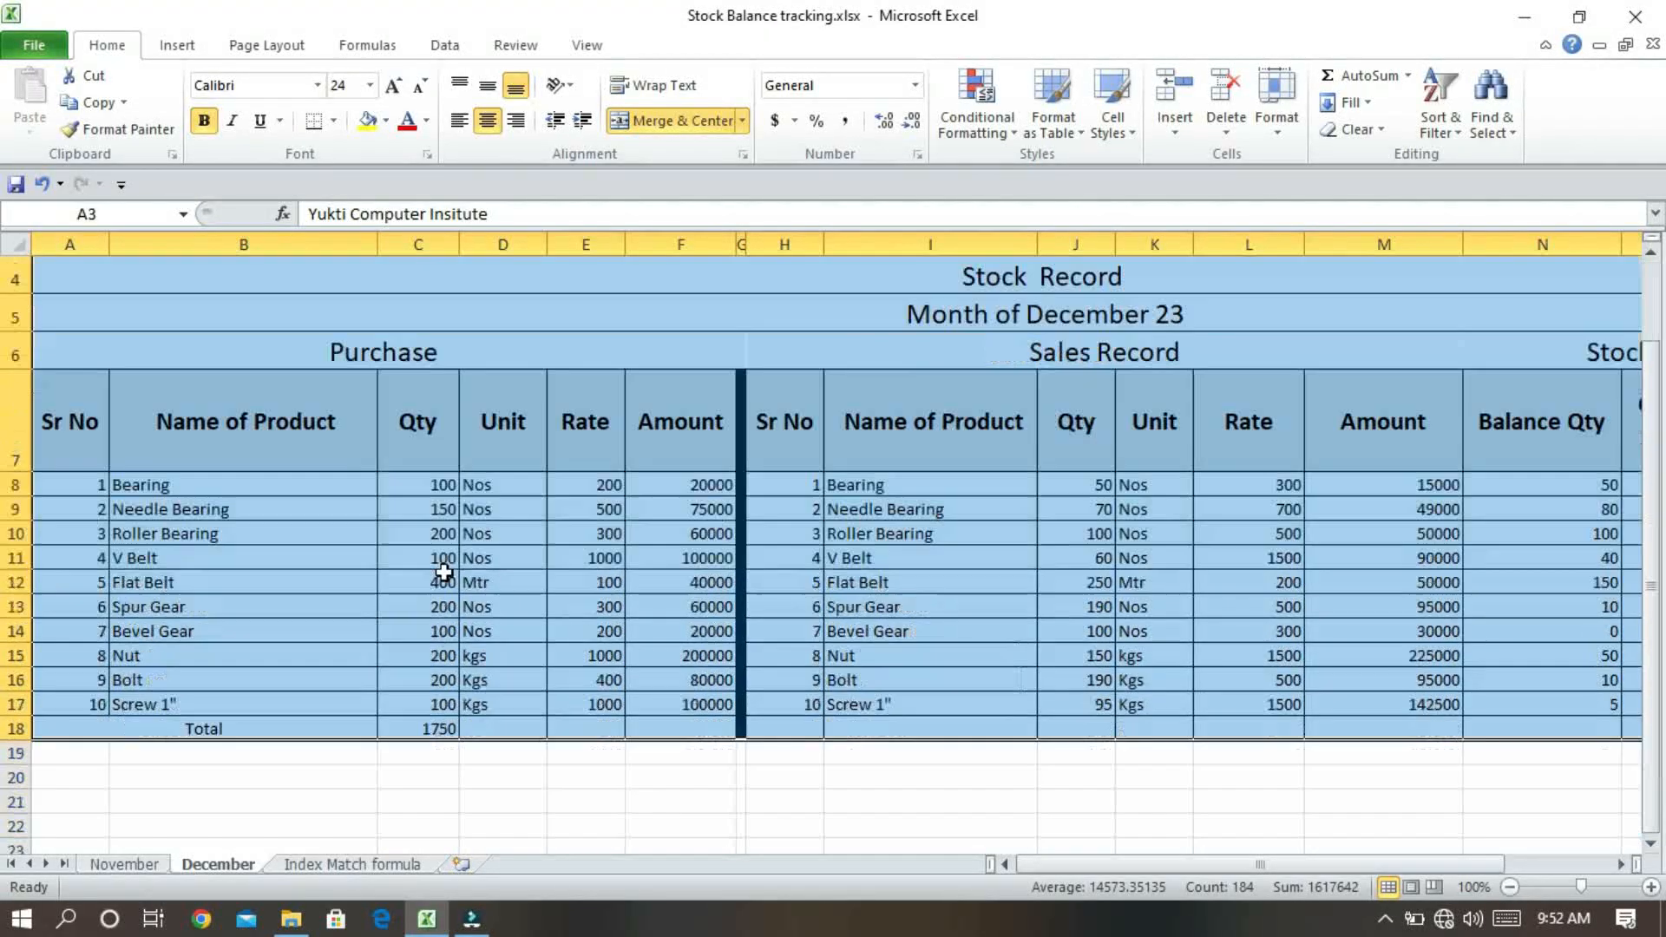
drag(1082, 864, 1335, 863)
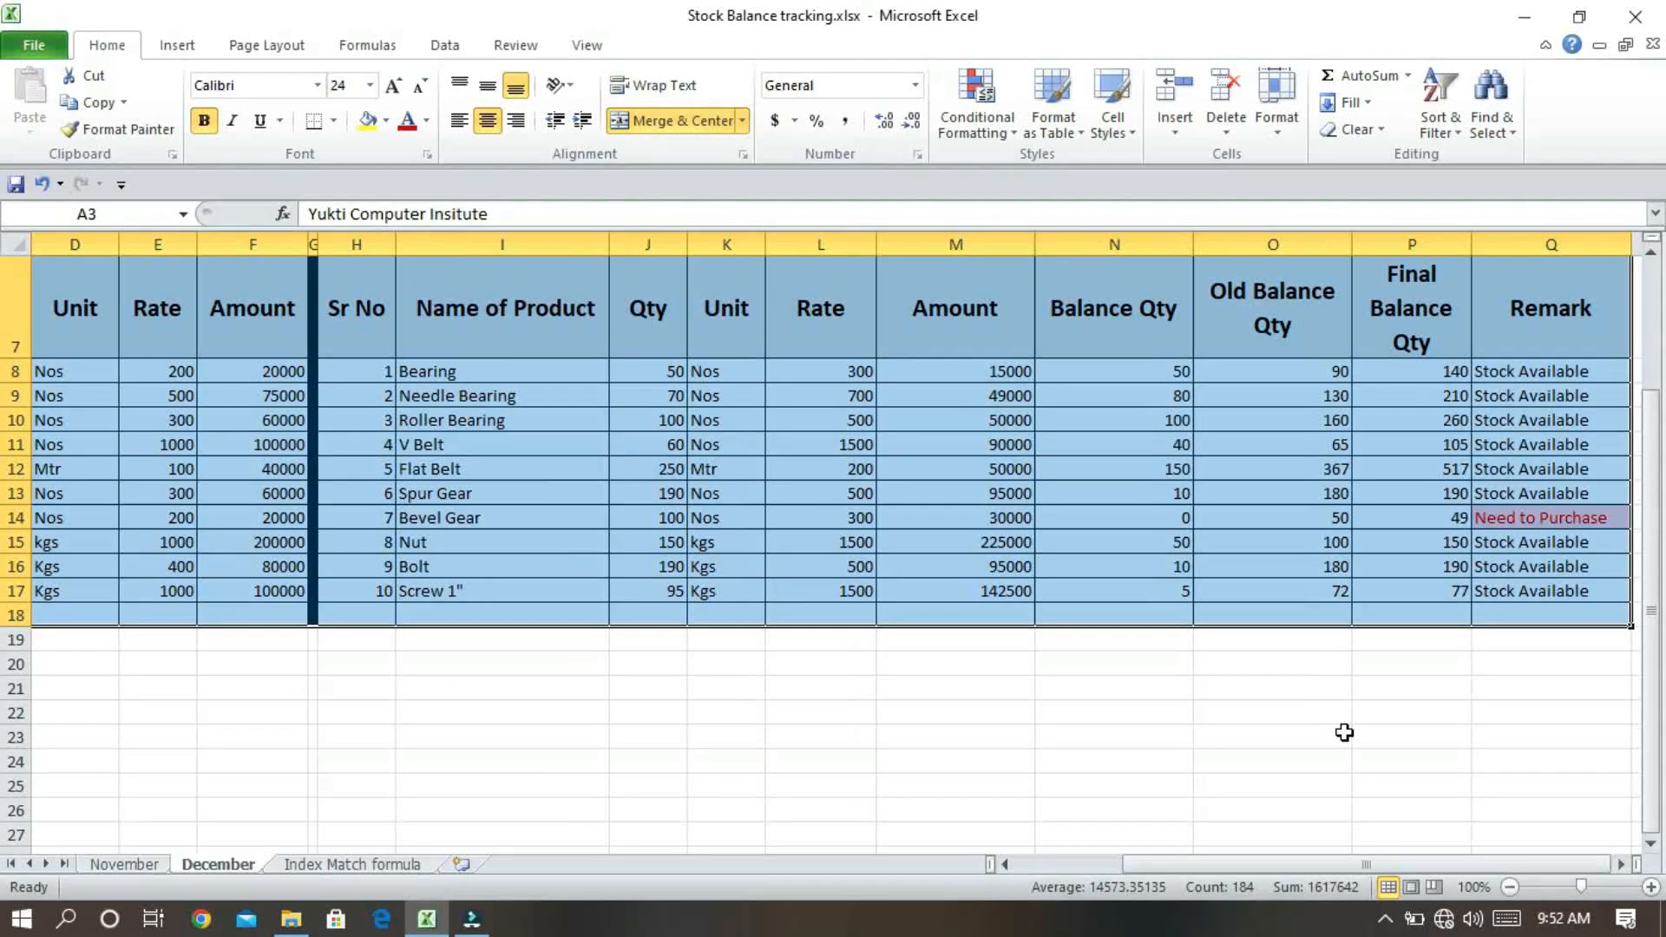
scroll(1344, 734, up, 2)
scroll(1157, 694, down, 2)
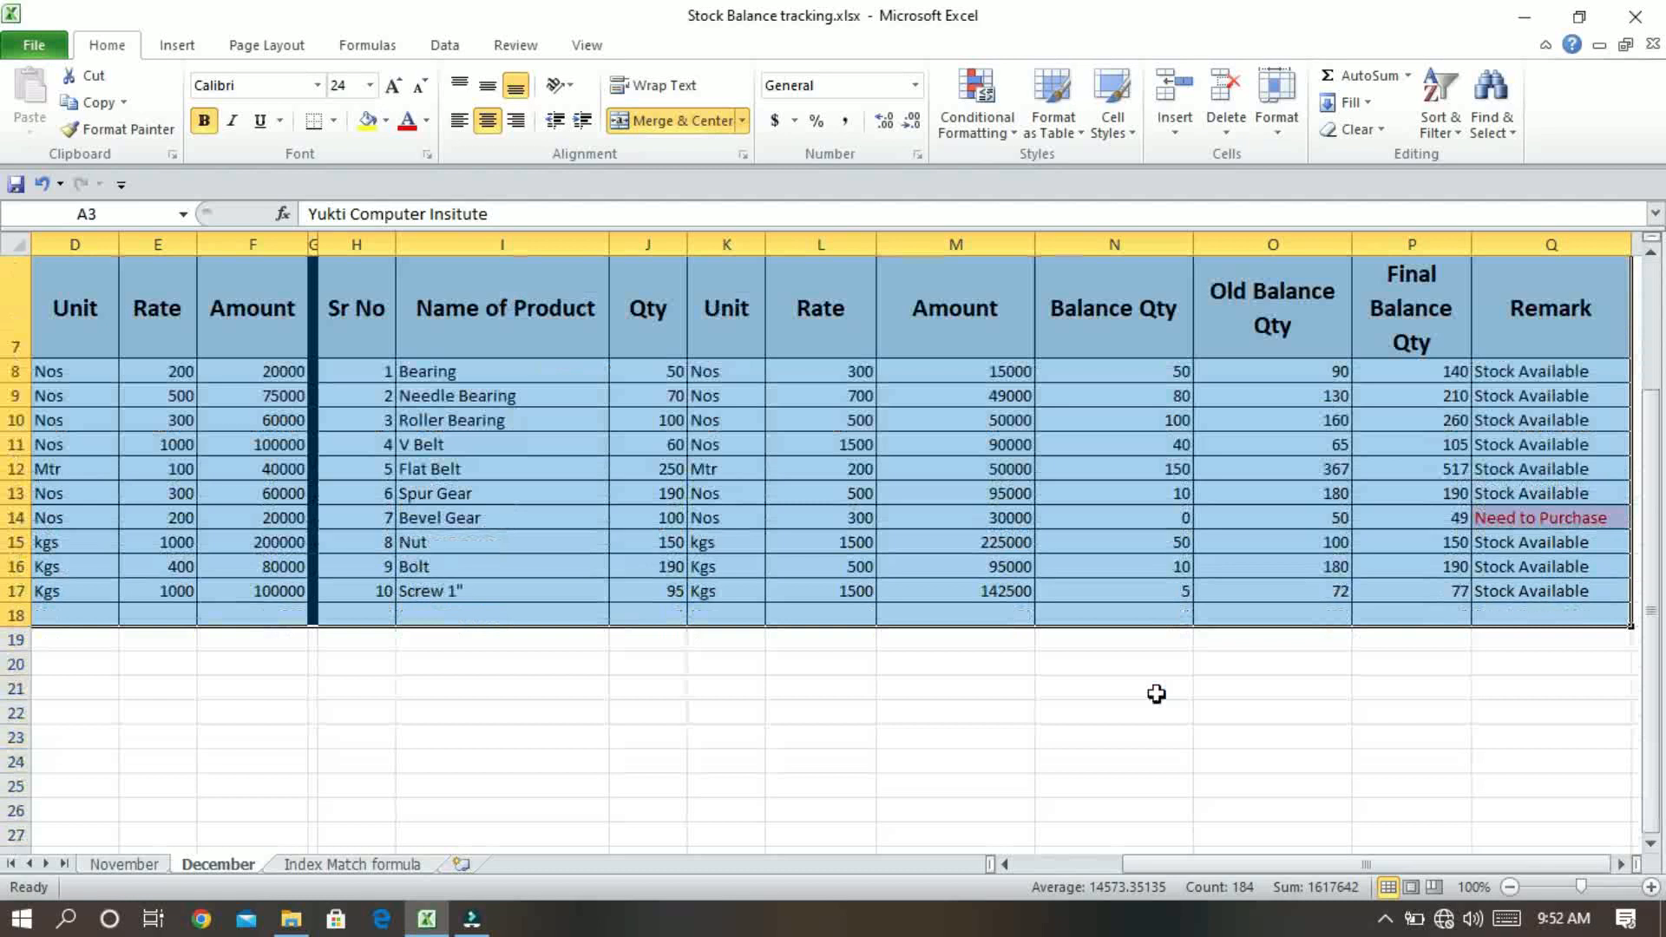